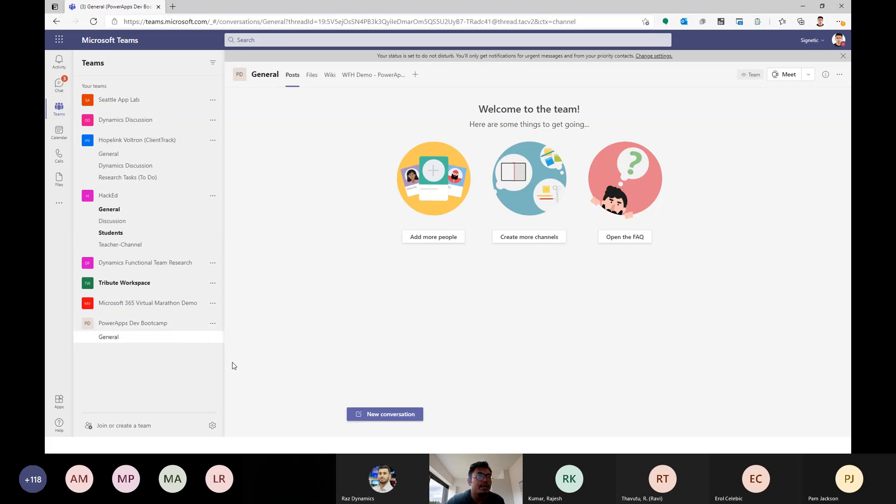
- View the WFH Demo app in the PowerApps Dev Bootcamp General channel and return to the channel's posts
{"action": "left_click", "coordinate": [395, 75]}
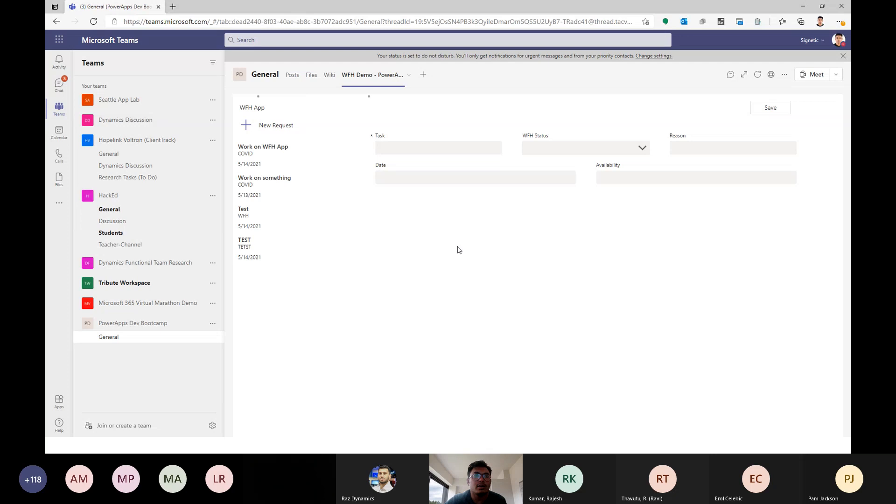
{"action": "left_click", "coordinate": [293, 76]}
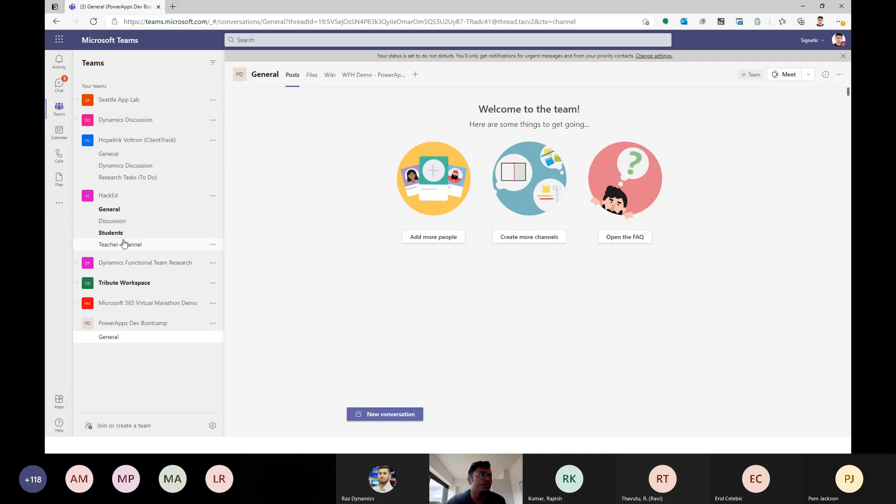
- Search the quick app list for "powerapps" and open the full Teams app catalog
{"action": "left_click", "coordinate": [58, 205]}
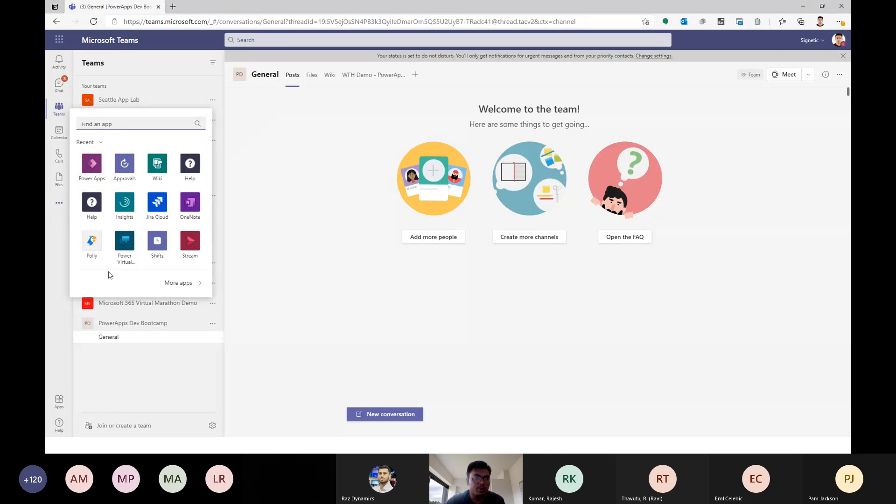
{"action": "type", "text": "power"}
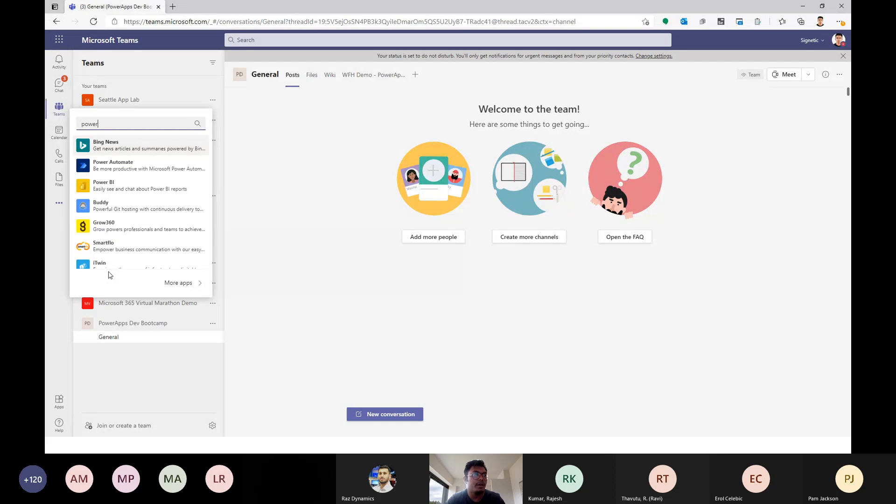
{"action": "type", "text": "apps"}
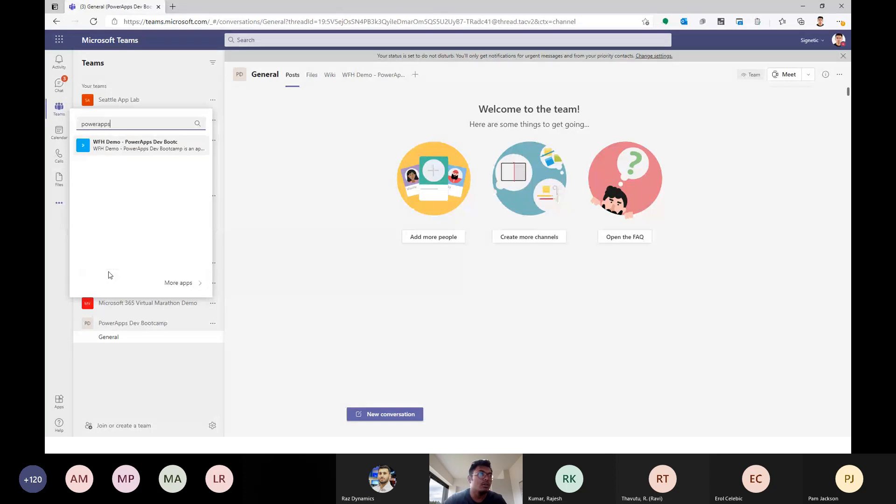
{"action": "left_click", "coordinate": [186, 286]}
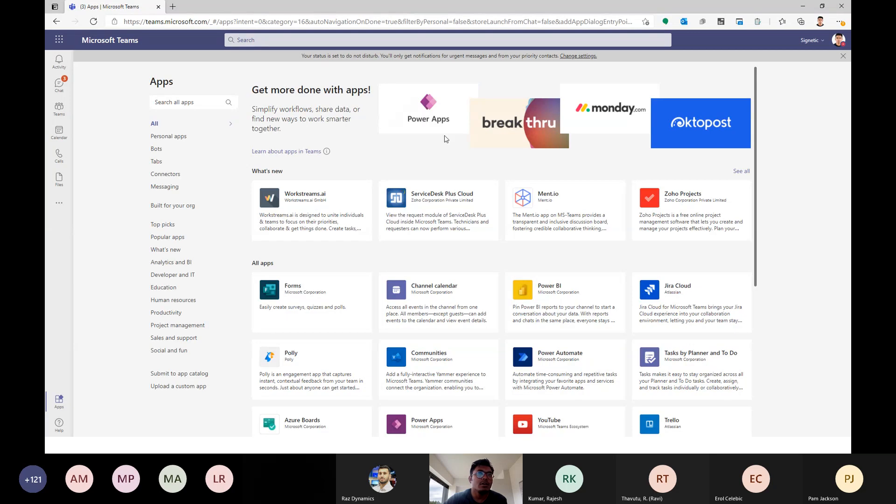
- Find Power Apps in the catalog by searching for "power apps", and open the Microsoft Corporation app
{"action": "left_click", "coordinate": [196, 104]}
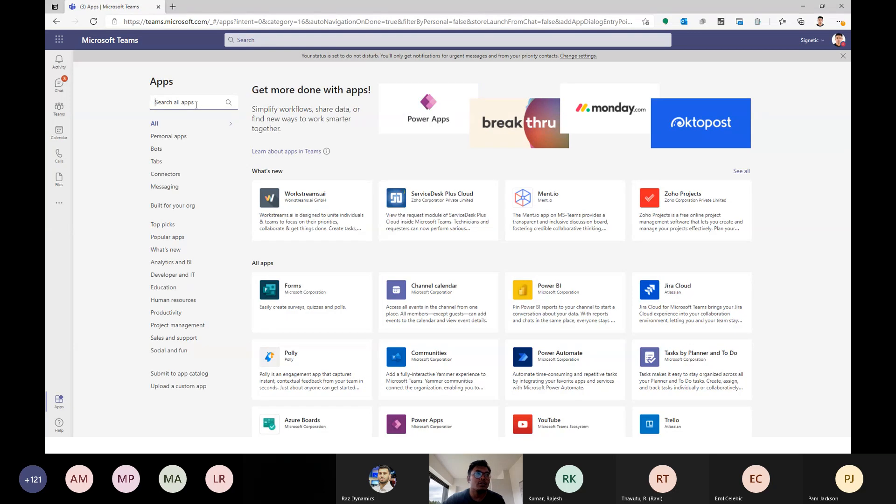
{"action": "type", "text": "powera"}
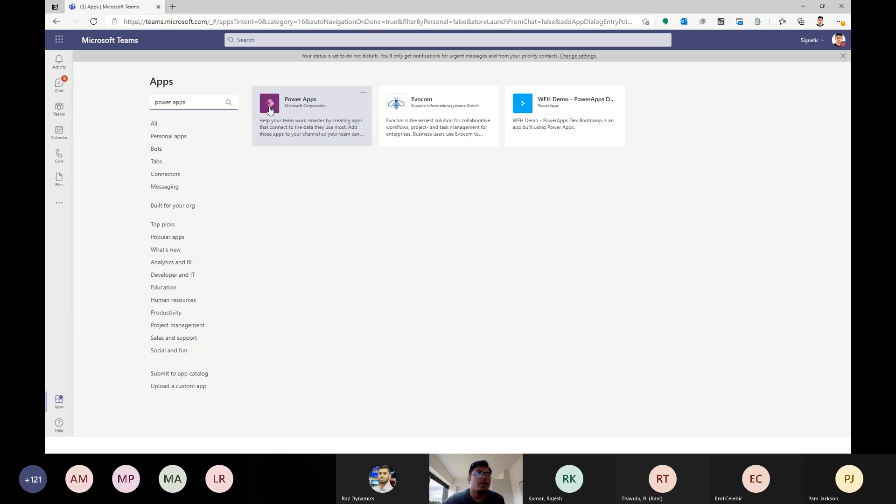
{"action": "left_click", "coordinate": [324, 130]}
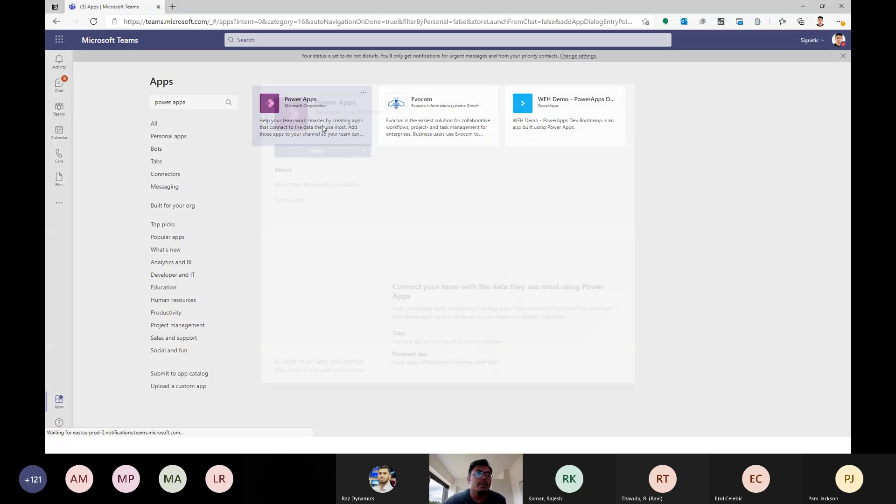
{"action": "left_click", "coordinate": [321, 151]}
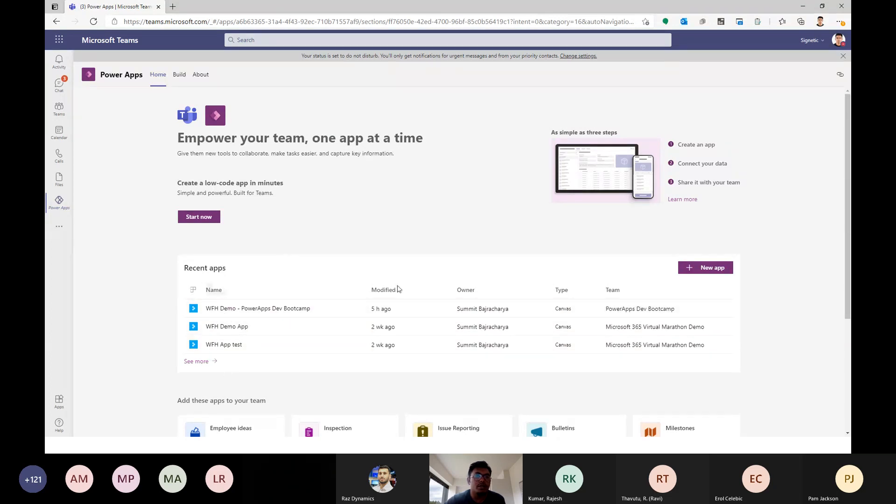
- Examine the recent apps, ready-made team apps and learning resources on the Power Apps home page
{"action": "scroll", "coordinate": [312, 350], "scroll_direction": "down", "scroll_amount": 2}
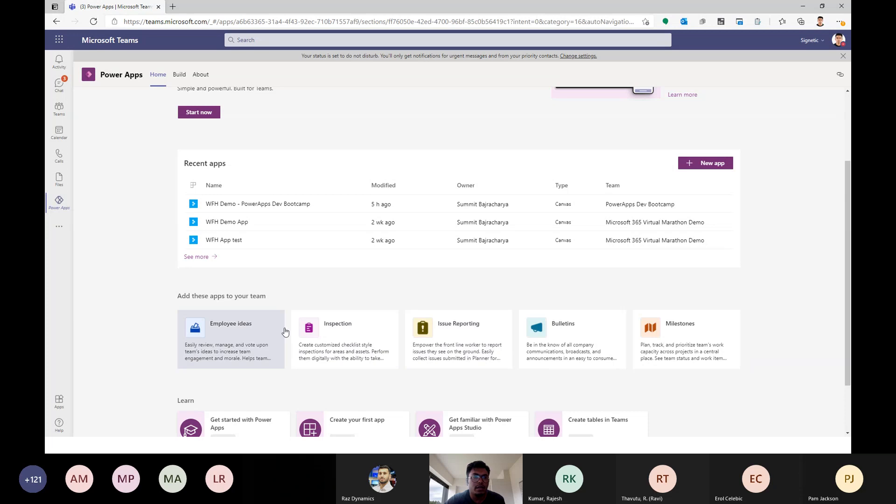
{"action": "scroll", "coordinate": [275, 359], "scroll_direction": "down", "scroll_amount": 2}
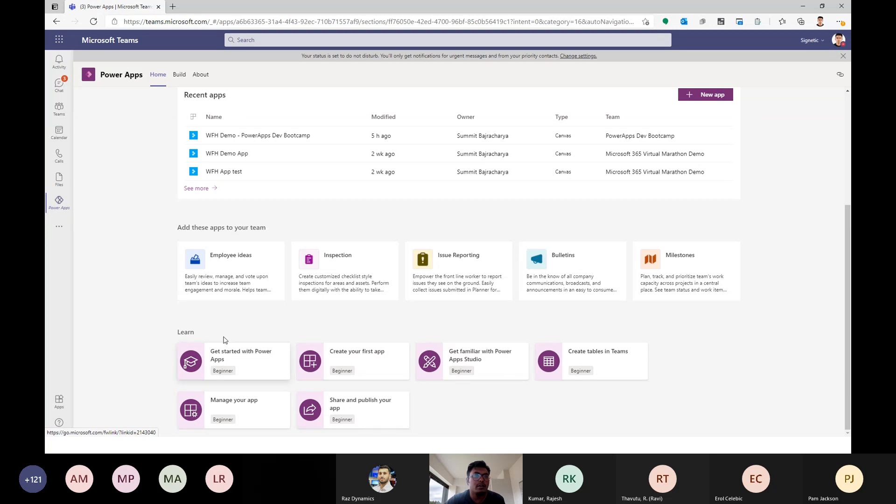
{"action": "scroll", "coordinate": [224, 340], "scroll_direction": "up", "scroll_amount": 4}
{"action": "scroll", "coordinate": [275, 230], "scroll_direction": "down", "scroll_amount": 1}
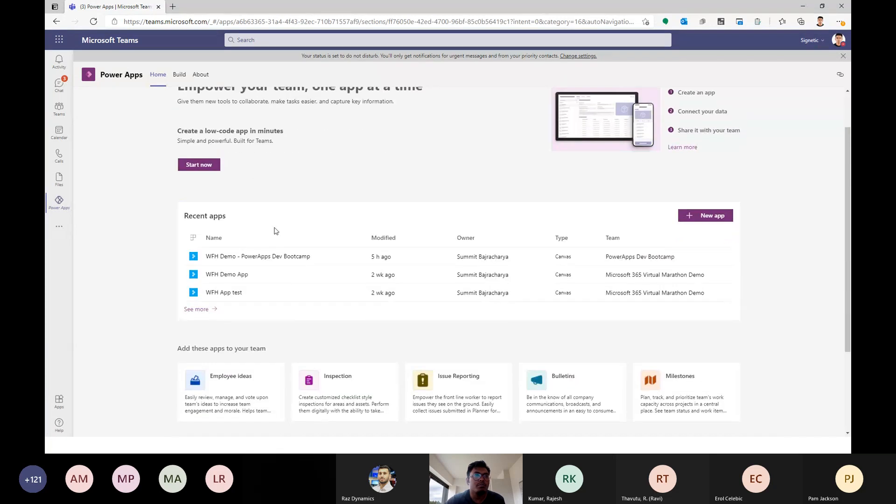
{"action": "scroll", "coordinate": [282, 312], "scroll_direction": "up", "scroll_amount": 1}
{"action": "scroll", "coordinate": [283, 316], "scroll_direction": "down", "scroll_amount": 3}
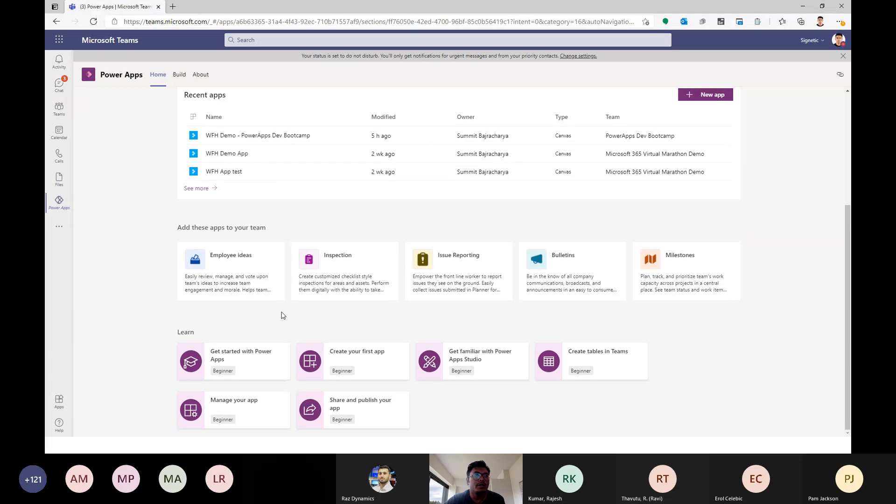
{"action": "scroll", "coordinate": [282, 317], "scroll_direction": "up", "scroll_amount": 1}
{"action": "scroll", "coordinate": [285, 329], "scroll_direction": "down", "scroll_amount": 1}
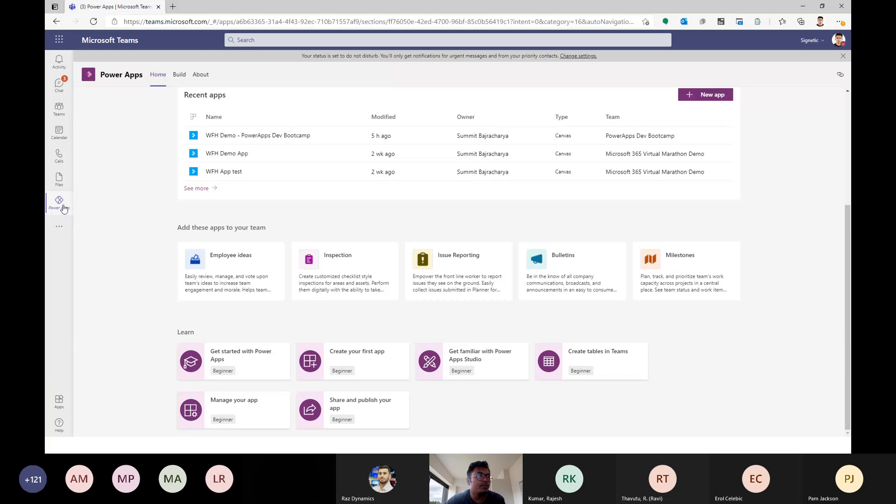
- Reload the Power Apps page and pin Power Apps to the Teams app bar
{"action": "left_click", "coordinate": [95, 22]}
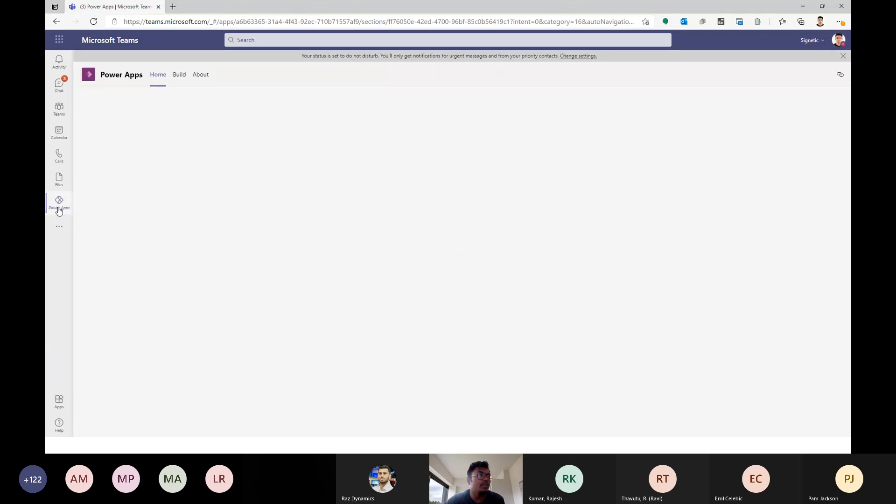
{"action": "right_click", "coordinate": [59, 204]}
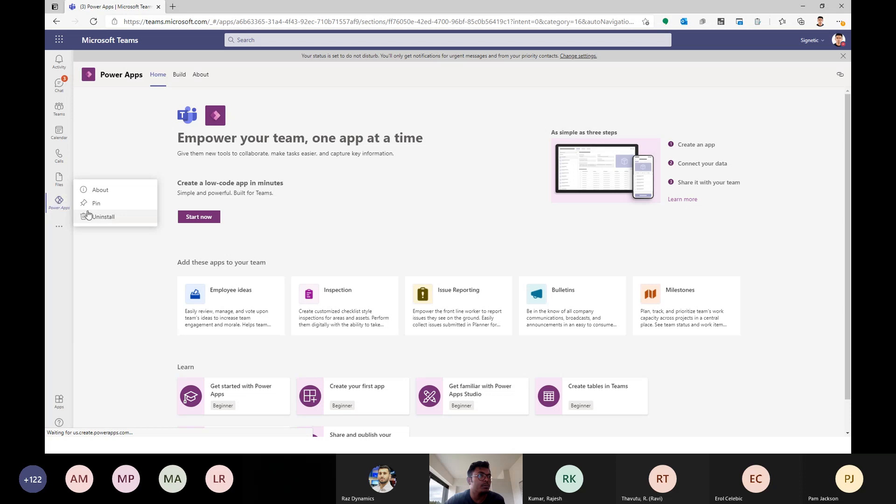
{"action": "left_click", "coordinate": [89, 204]}
{"action": "right_click", "coordinate": [60, 205]}
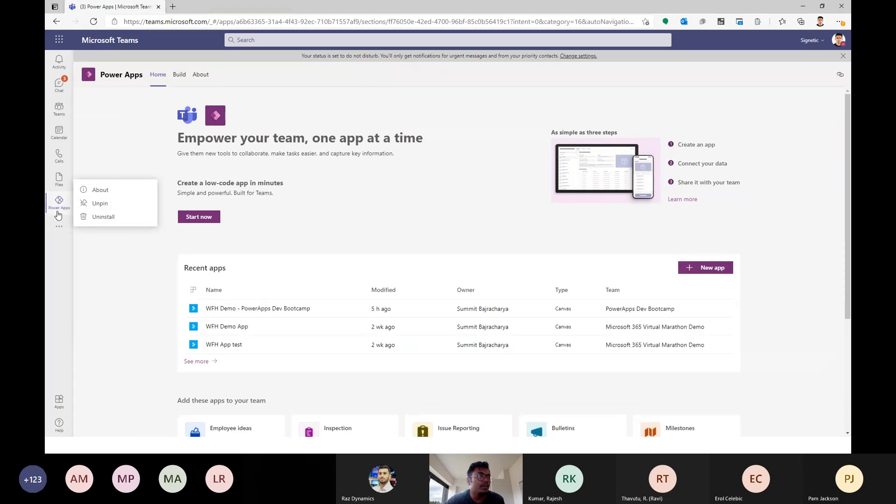
{"action": "left_click", "coordinate": [202, 185]}
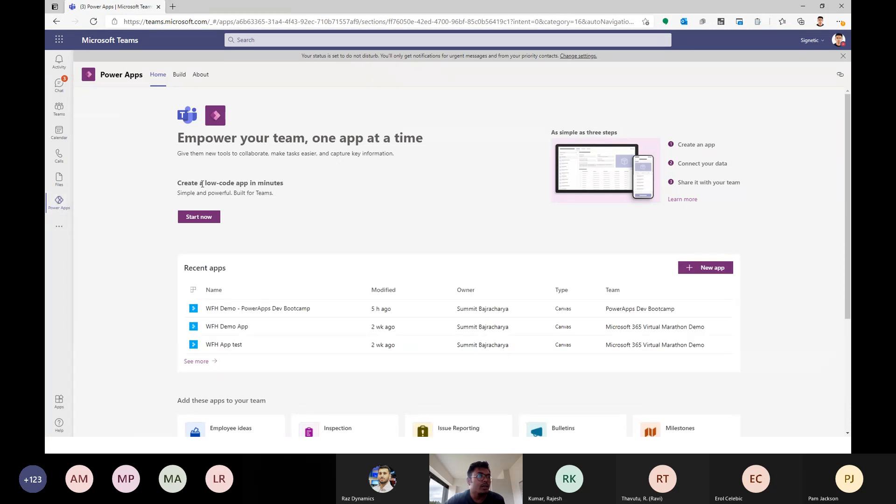
- Create a new app in the PowerApps Dev Bootcamp team
{"action": "left_click", "coordinate": [204, 222]}
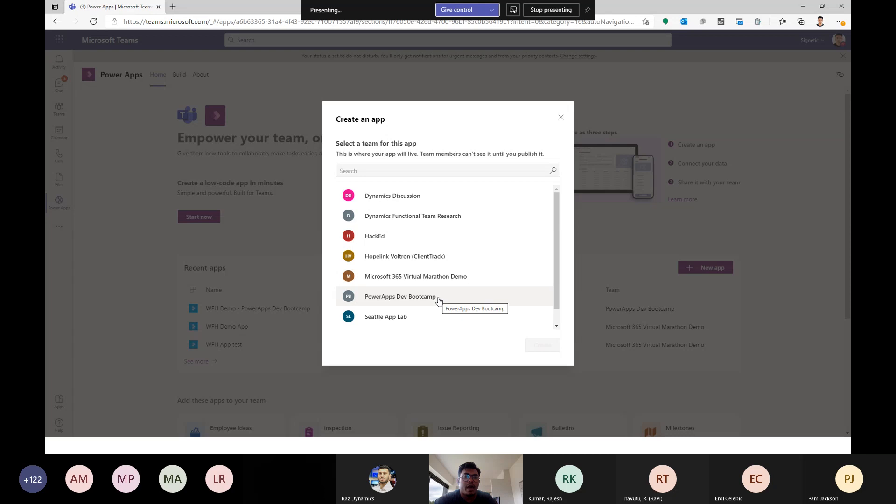
{"action": "left_click", "coordinate": [378, 298]}
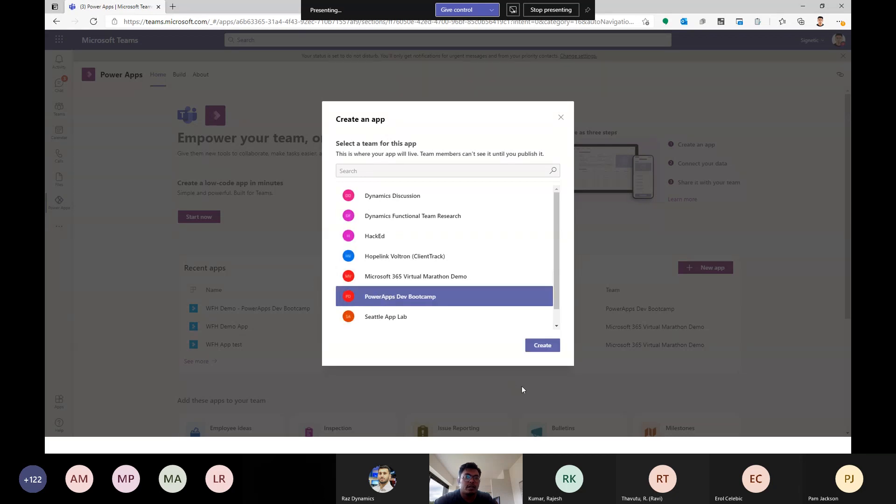
{"action": "left_click", "coordinate": [543, 346]}
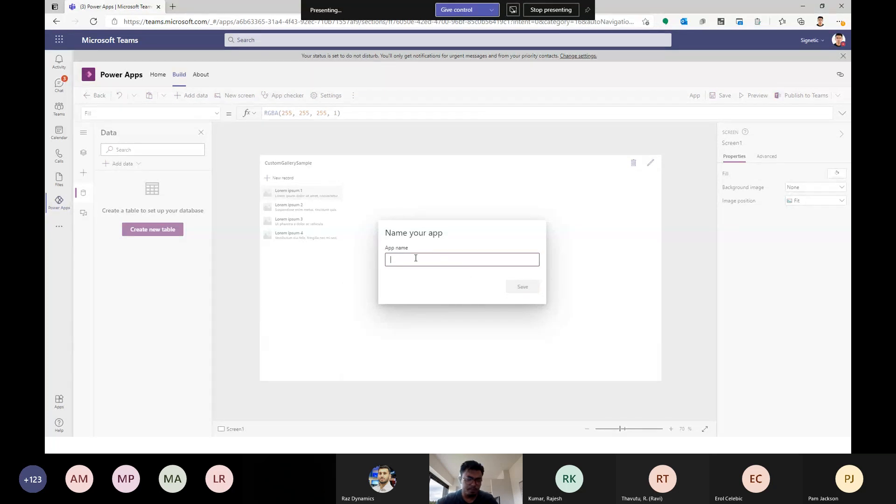
- Name the new app "WFH PowerPlatform Dev Bootcamp - Demo" and save it
{"action": "type", "text": "WFH"}
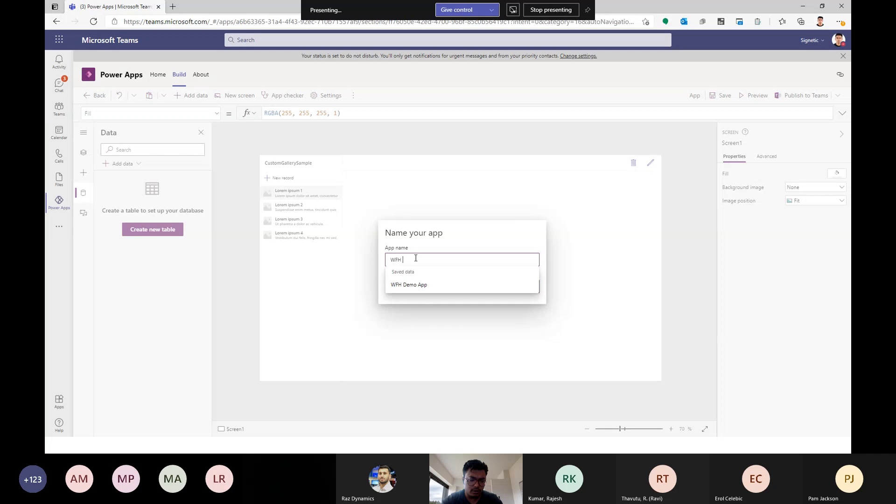
{"action": "type", "text": " PowerPlatform Dev Bootcamp - Demo"}
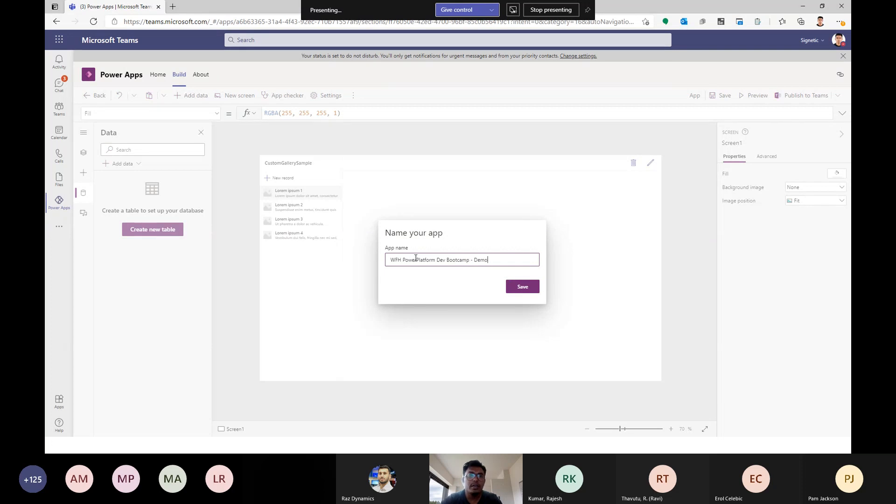
{"action": "left_click", "coordinate": [523, 287]}
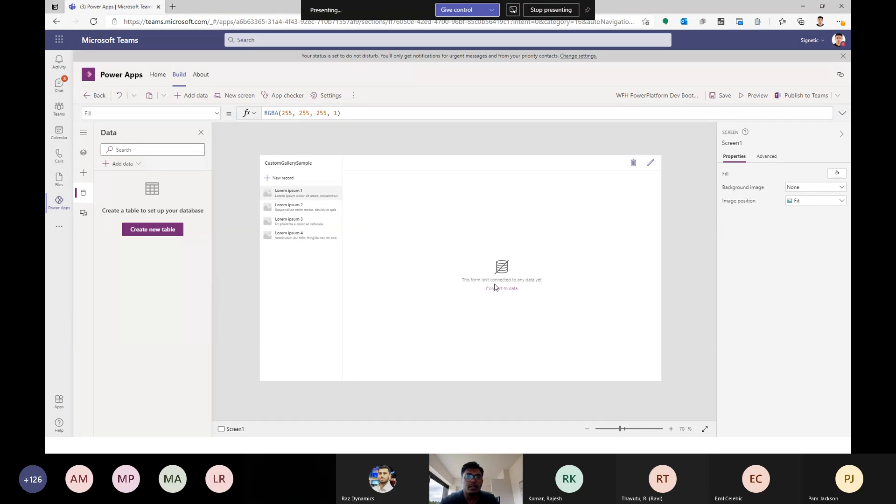
- Create a new data table named "WFH Data" for the app
{"action": "left_click", "coordinate": [510, 289]}
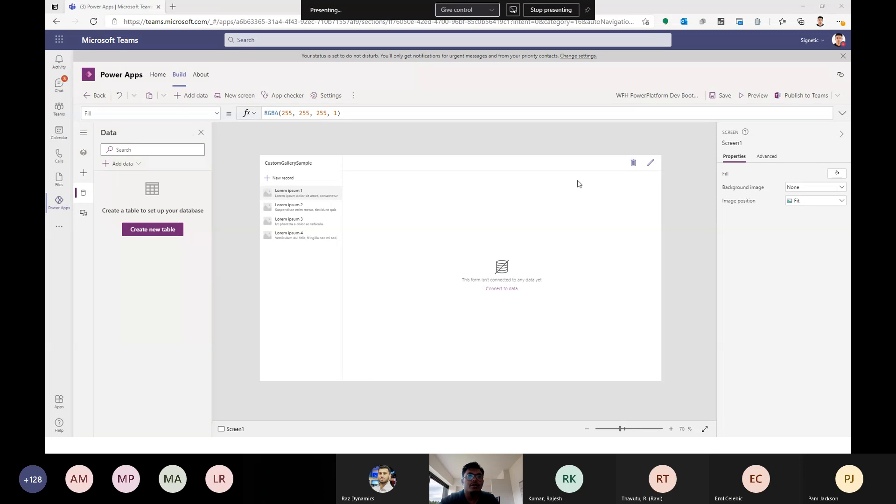
{"action": "left_click", "coordinate": [155, 234]}
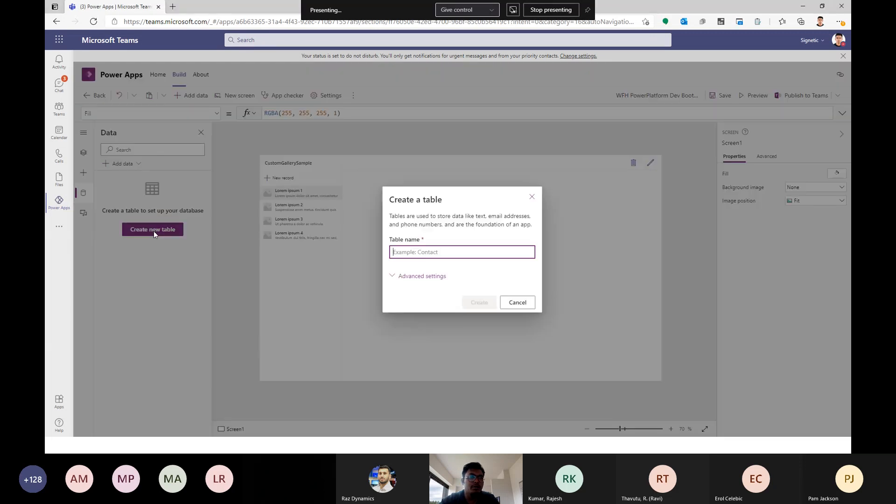
{"action": "left_click", "coordinate": [418, 255]}
{"action": "type", "text": "W"}
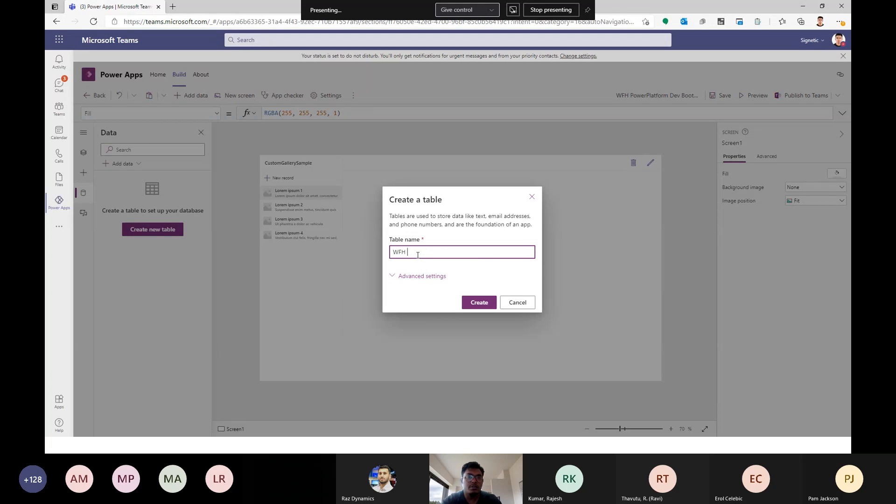
{"action": "type", "text": "FH"}
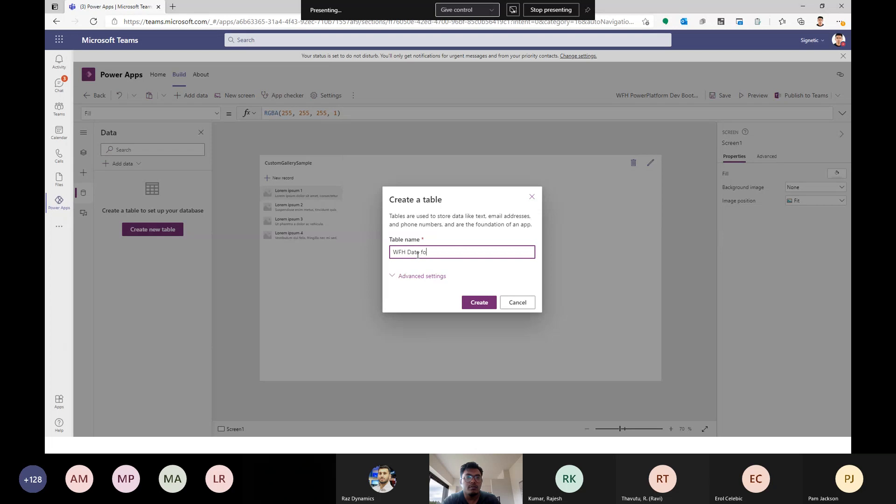
{"action": "left_click", "coordinate": [480, 302]}
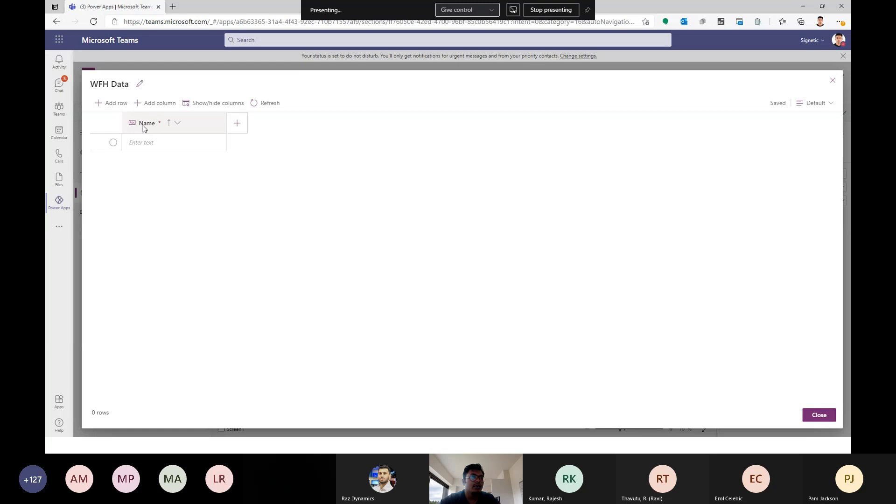
- Rename the WFH Data table's Name column to "Task" and save the change
{"action": "left_click", "coordinate": [179, 123]}
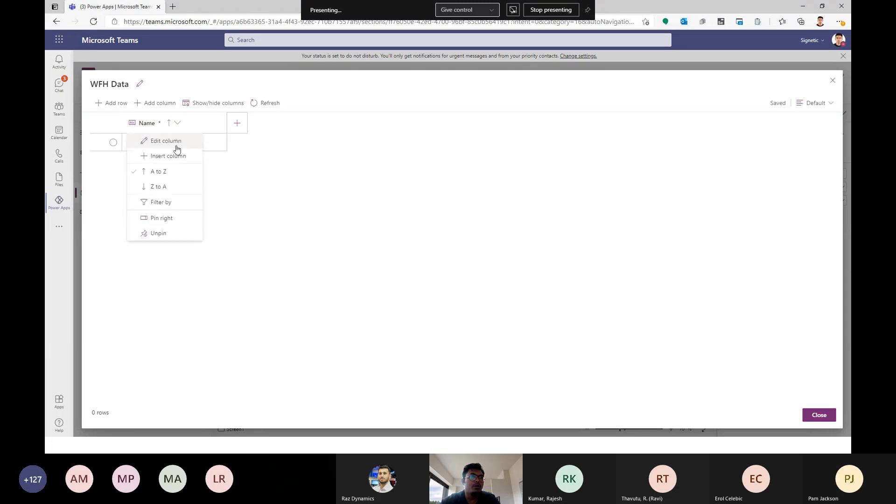
{"action": "left_click", "coordinate": [184, 141]}
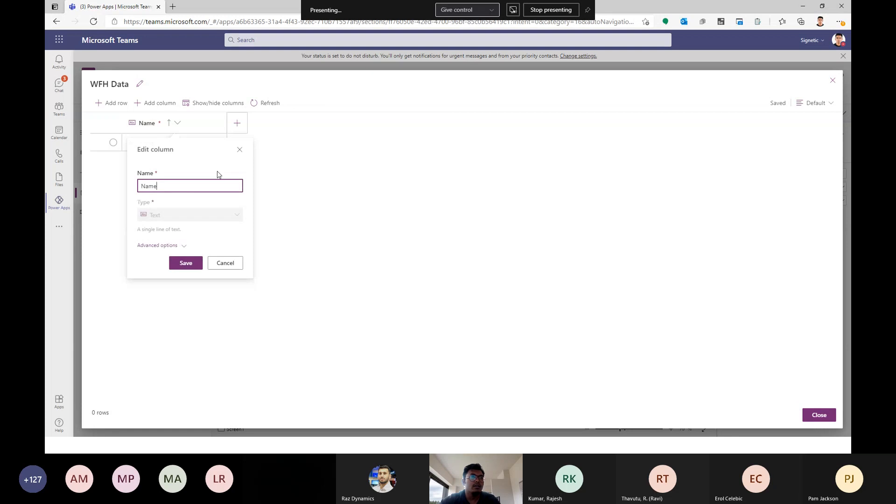
{"action": "double_click", "coordinate": [184, 187]}
{"action": "type", "text": "Task"}
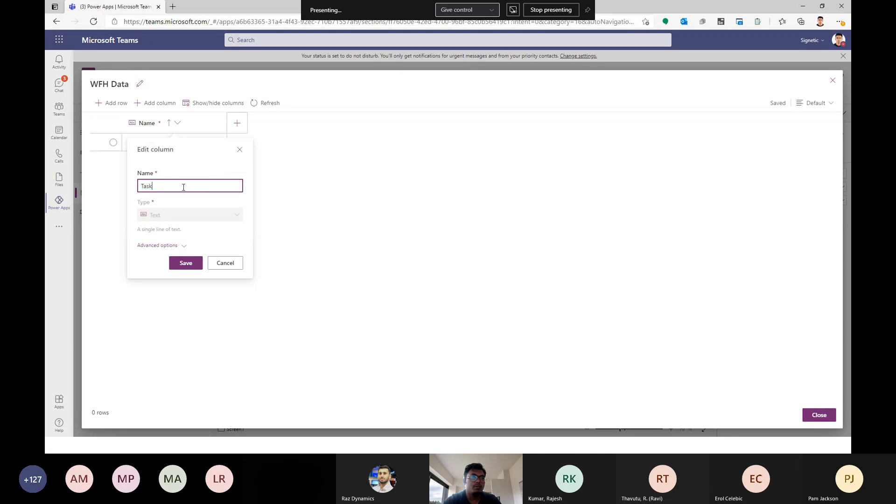
{"action": "left_click", "coordinate": [185, 262]}
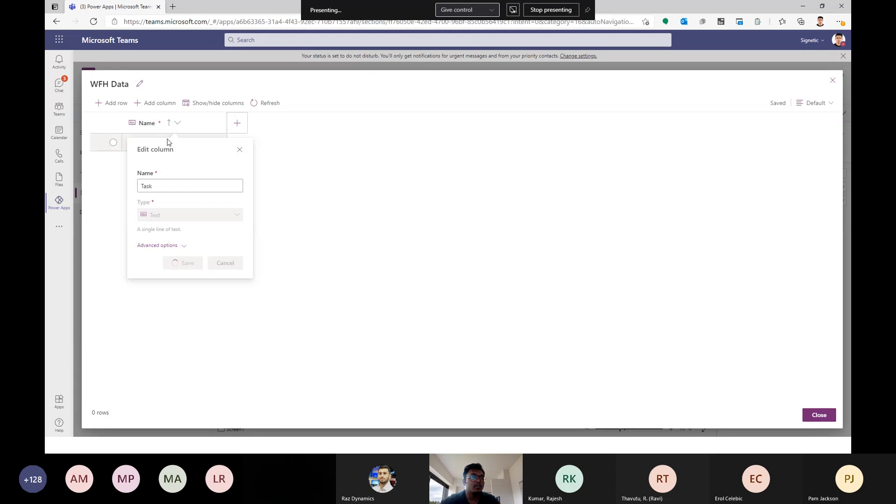
- Start a new column named "WFH Status" in the WFH Data table and set its type to Choice
{"action": "left_click", "coordinate": [239, 123]}
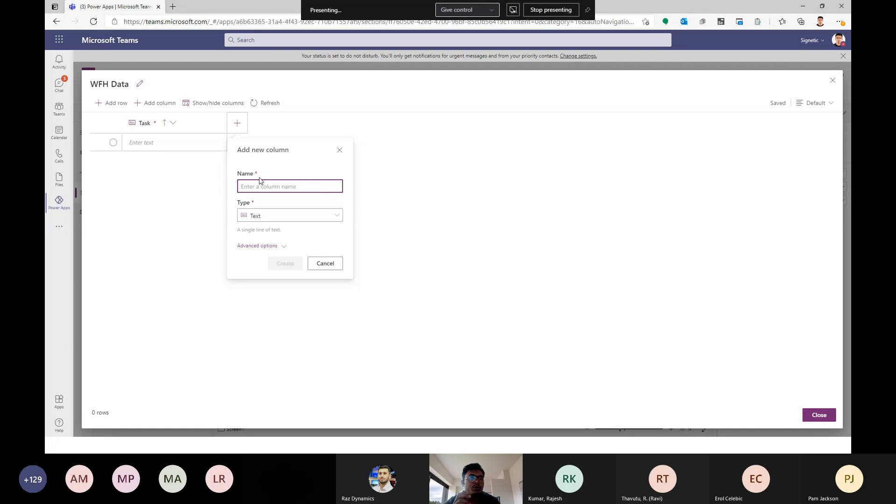
{"action": "type", "text": "WFH Status"}
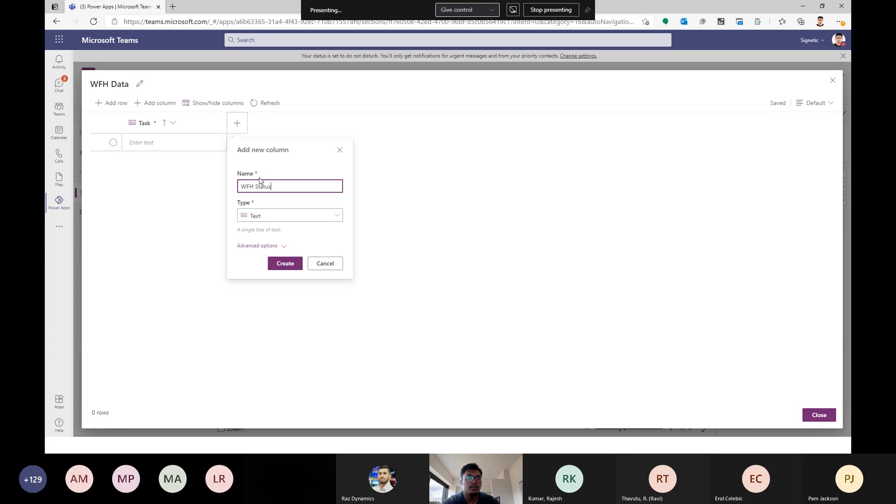
{"action": "left_click", "coordinate": [280, 214]}
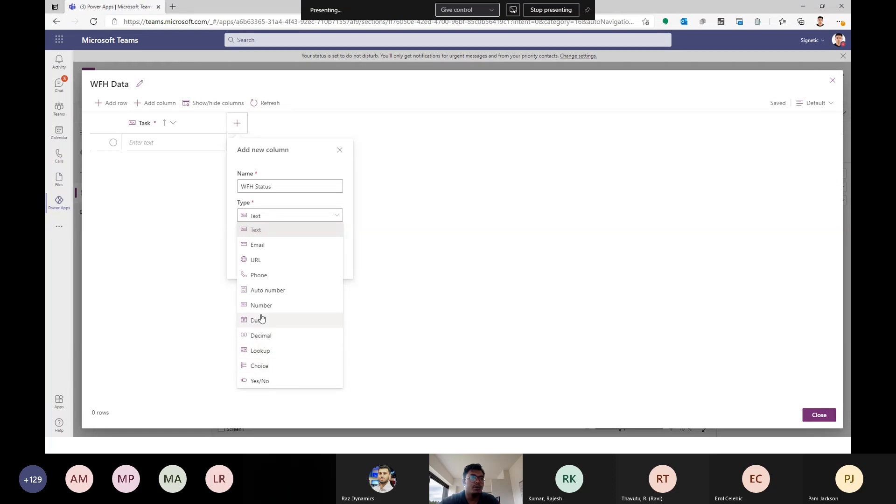
{"action": "left_click", "coordinate": [282, 366]}
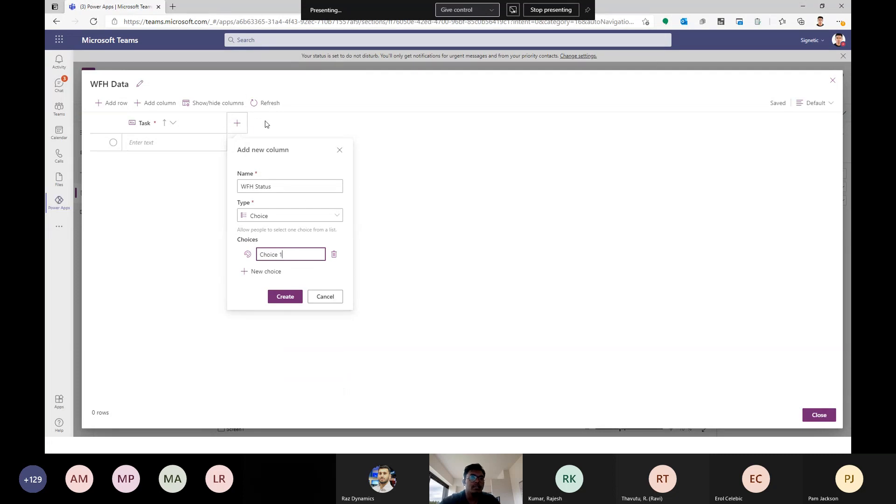
- Rename the first choice of the WFH Status column as "Pending" and give it the orange colour
{"action": "triple_click", "coordinate": [302, 254]}
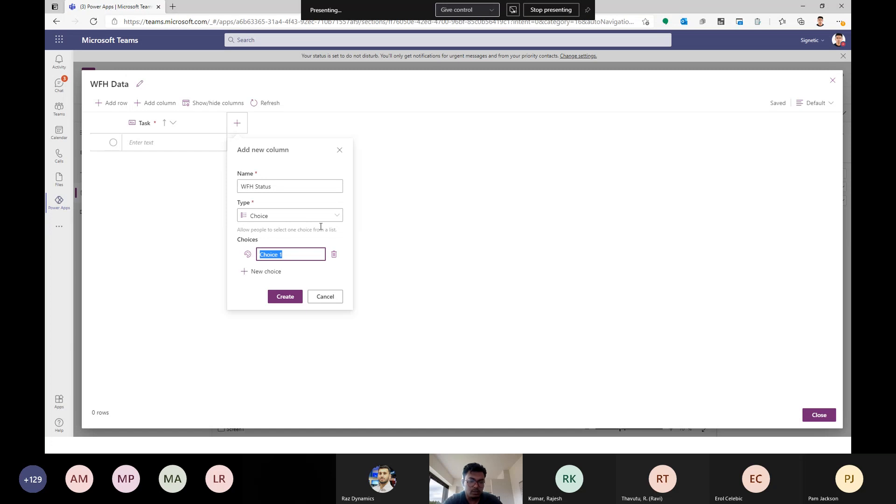
{"action": "type", "text": "Pending"}
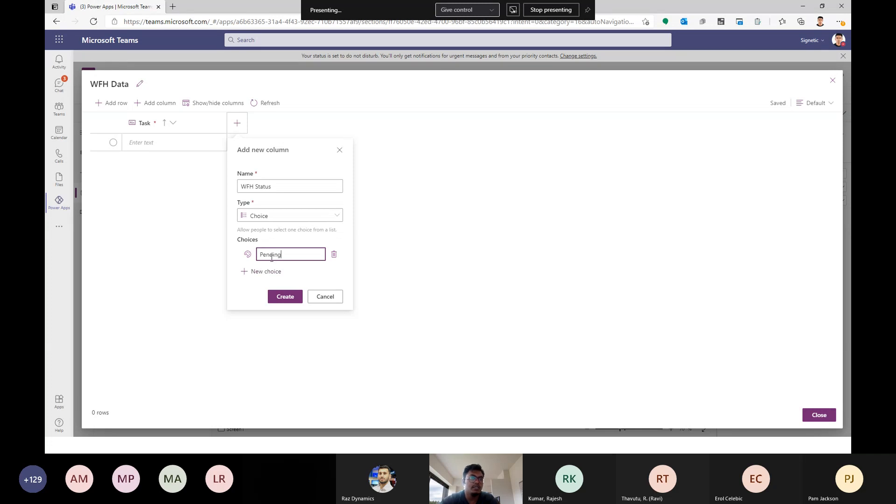
{"action": "left_click", "coordinate": [248, 254]}
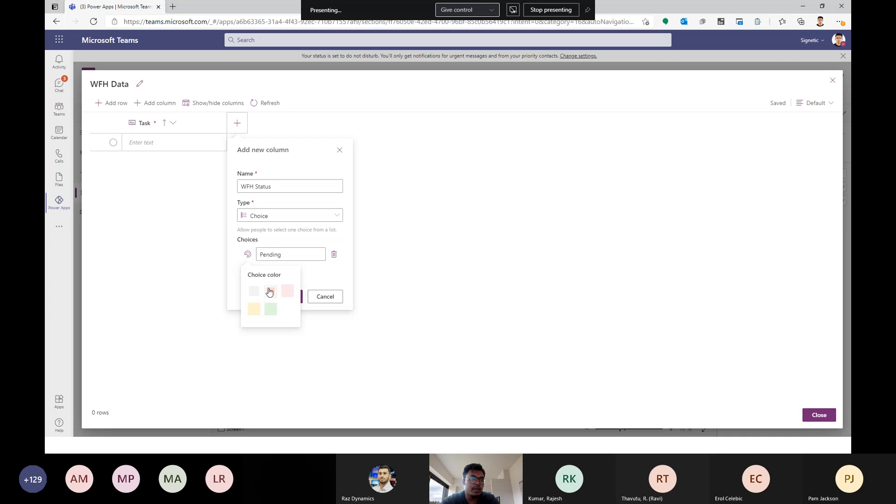
{"action": "left_click", "coordinate": [270, 291]}
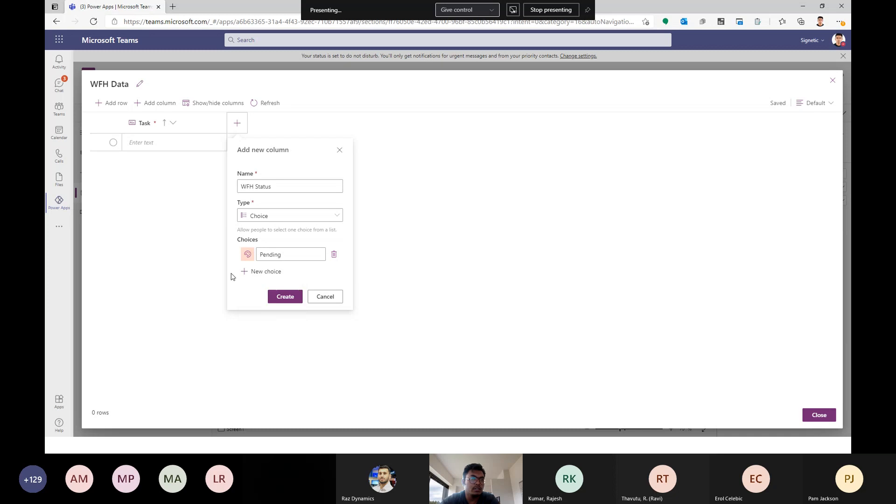
- Add a second choice named "Report Pending" and give it the pink colour
{"action": "left_click", "coordinate": [264, 272]}
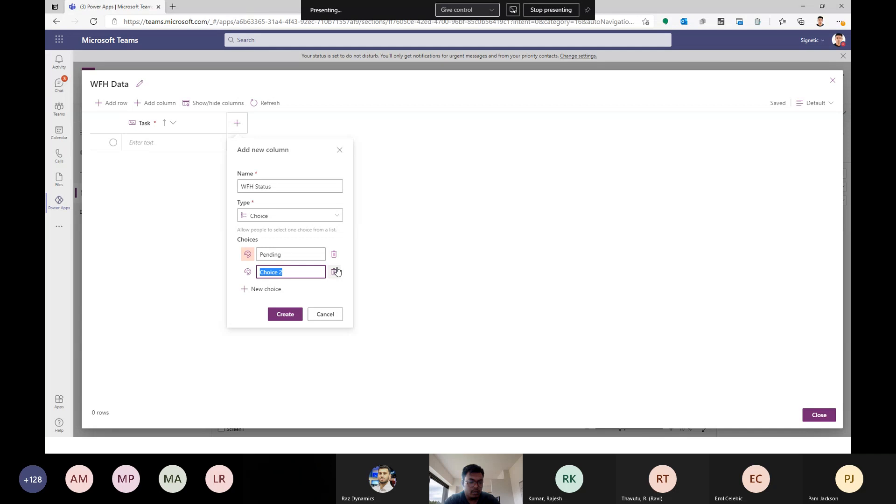
{"action": "type", "text": "Report Pending"}
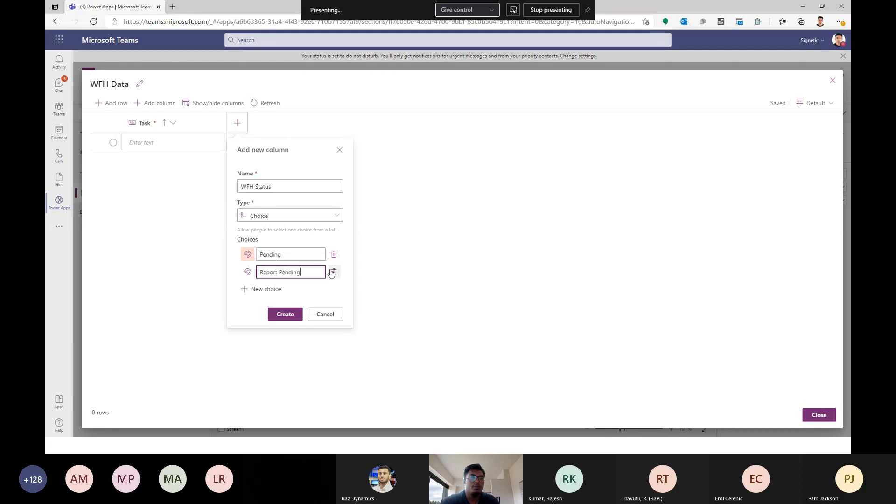
{"action": "left_click", "coordinate": [247, 273]}
{"action": "left_click", "coordinate": [254, 307]}
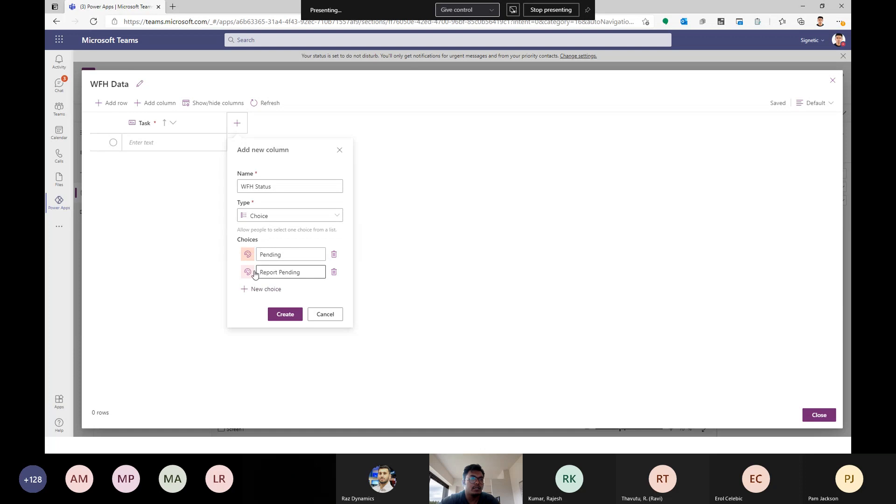
- Add a third choice named "Approved" and give it the green colour
{"action": "left_click", "coordinate": [265, 289]}
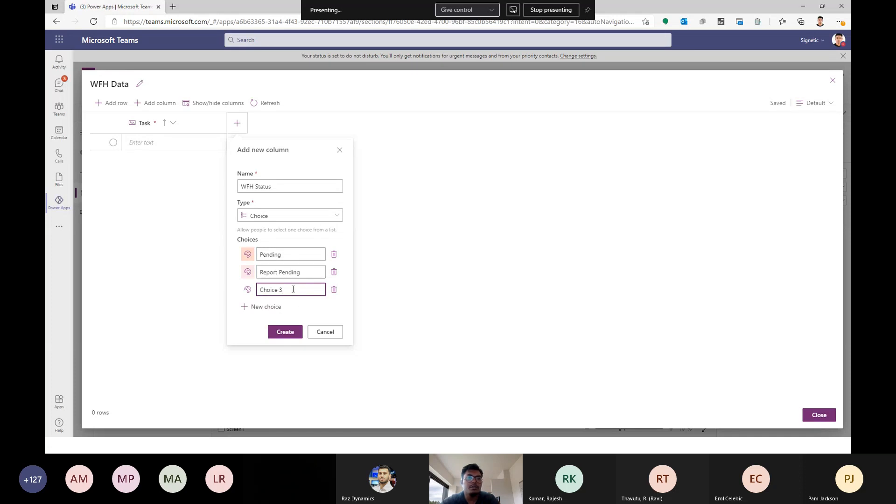
{"action": "left_click_drag", "start_coordinate": [284, 290], "coordinate": [256, 288]}
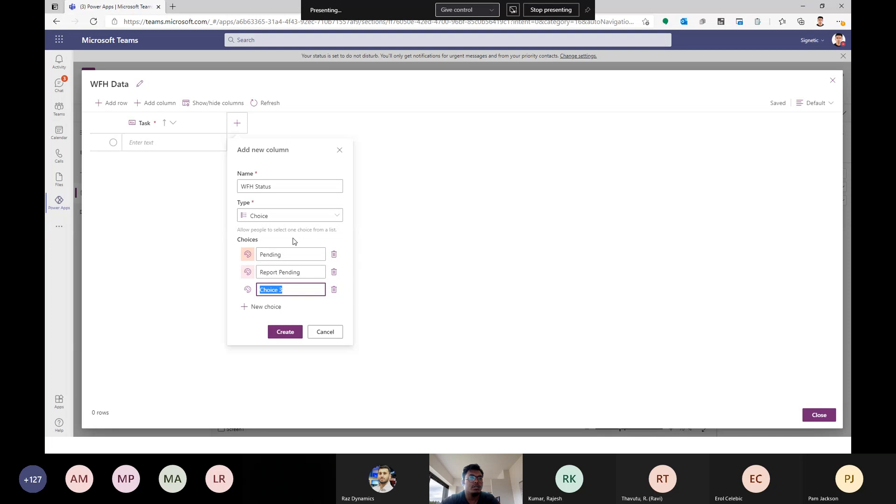
{"action": "type", "text": "Appro"}
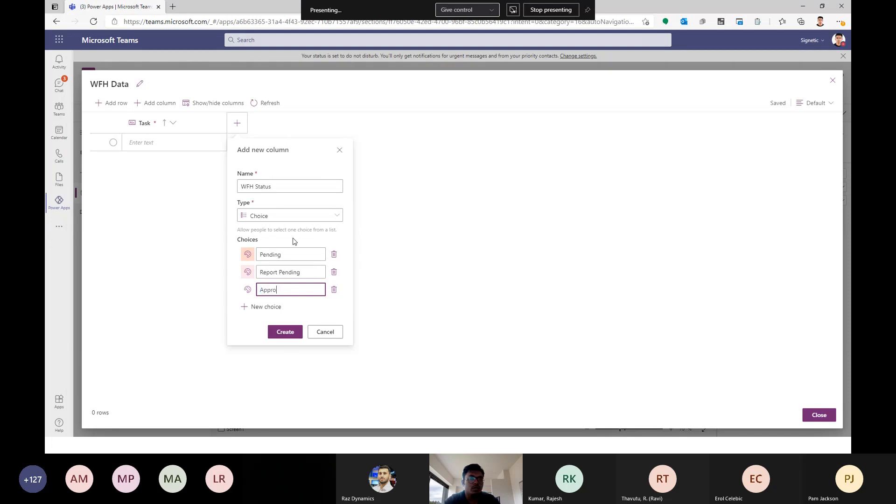
{"action": "type", "text": "ved"}
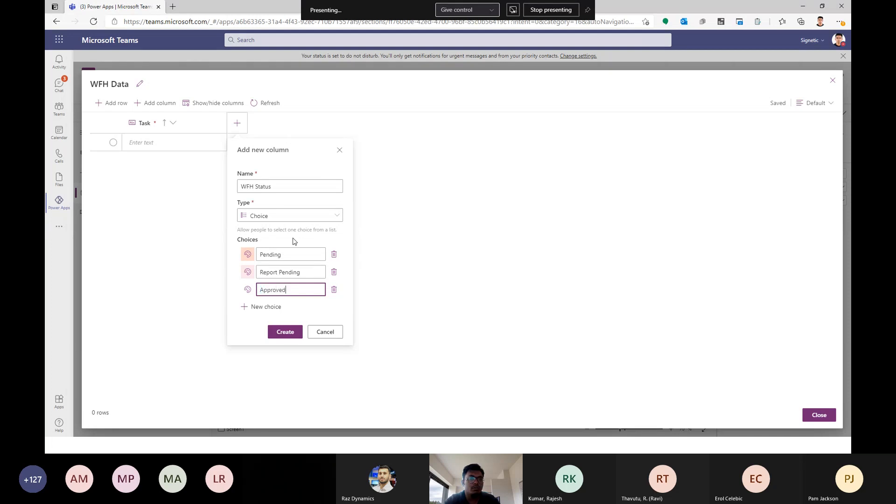
{"action": "left_click", "coordinate": [255, 295]}
{"action": "left_click", "coordinate": [274, 346]}
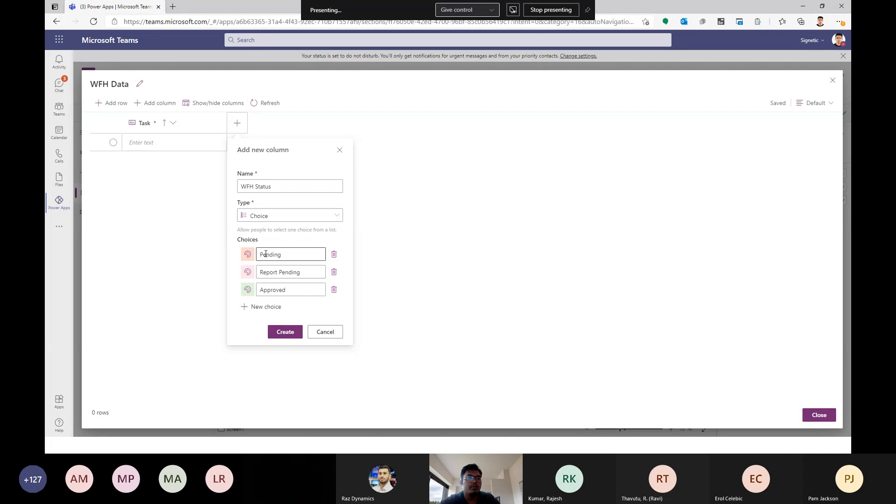
- Add a fourth choice named "Rejected" in grey and create the WFH Status column
{"action": "left_click", "coordinate": [266, 309]}
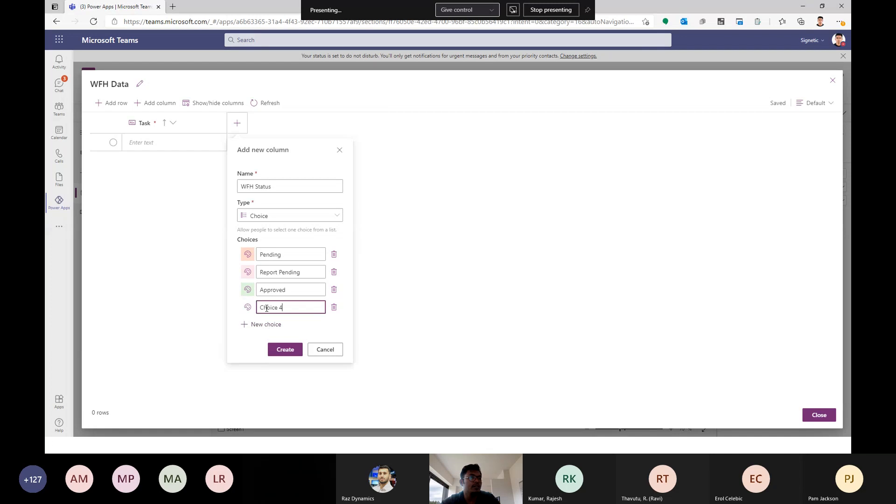
{"action": "left_click_drag", "start_coordinate": [291, 309], "coordinate": [261, 297]}
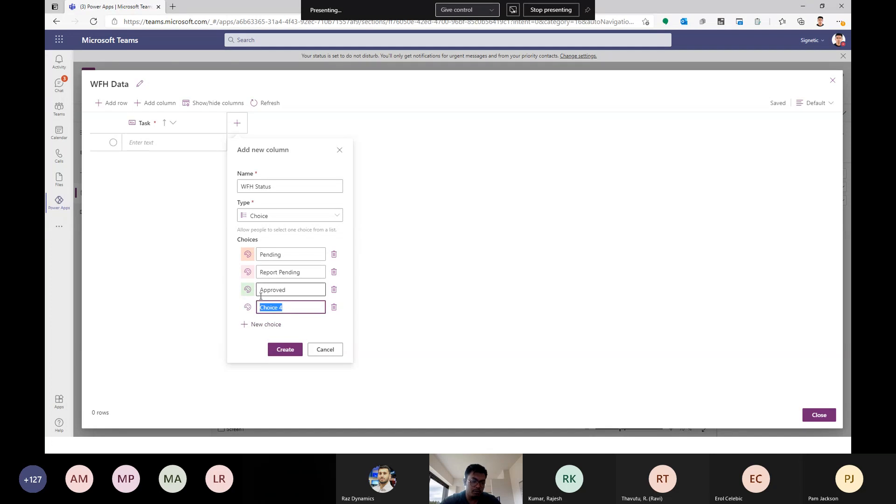
{"action": "type", "text": "Rejected"}
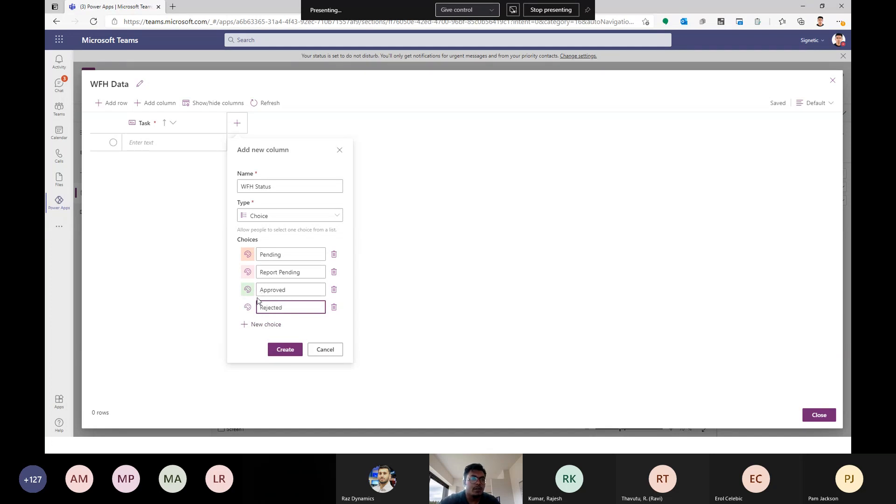
{"action": "left_click", "coordinate": [247, 307]}
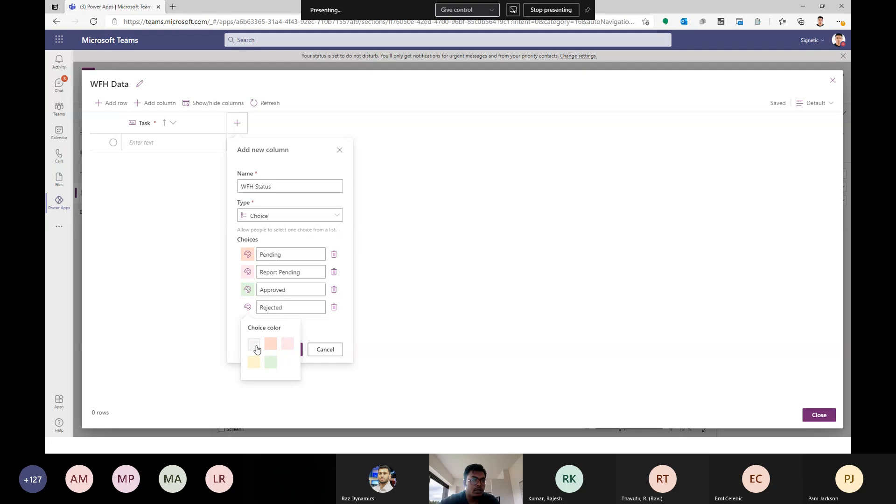
{"action": "left_click", "coordinate": [254, 345]}
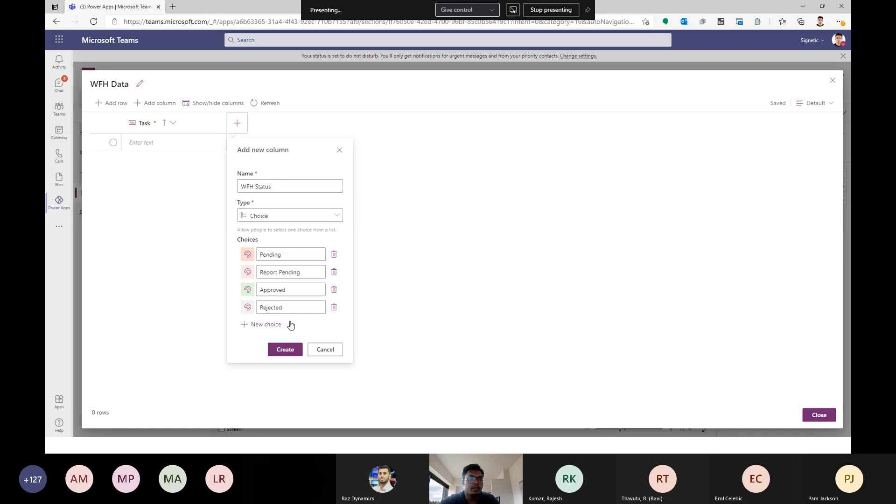
{"action": "left_click", "coordinate": [286, 349]}
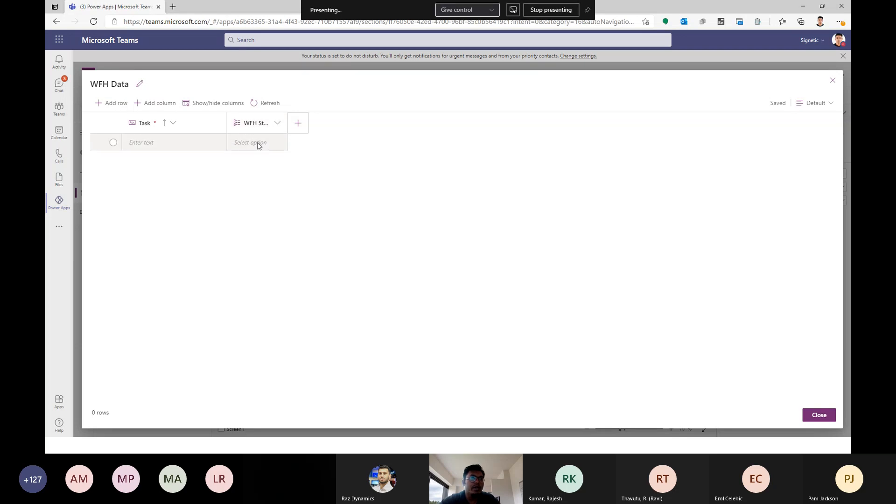
- Create a text column named "Report" with a maximum length of 1000
{"action": "left_click", "coordinate": [297, 124]}
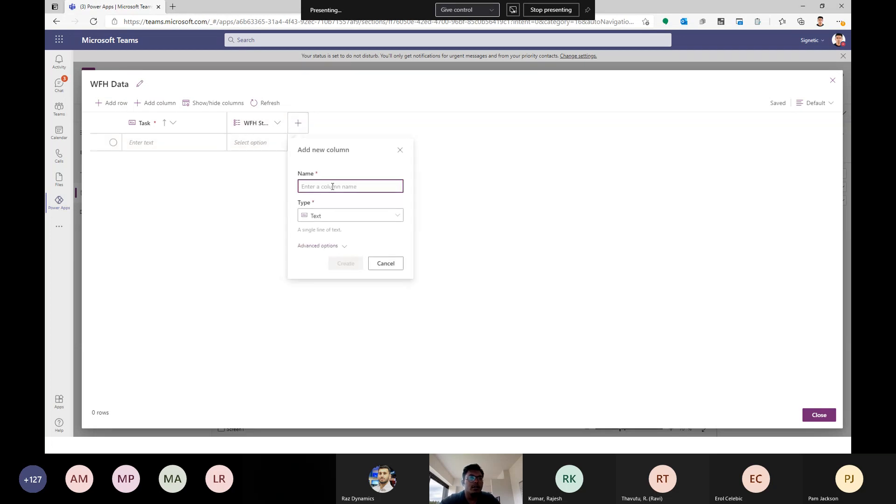
{"action": "type", "text": "Report"}
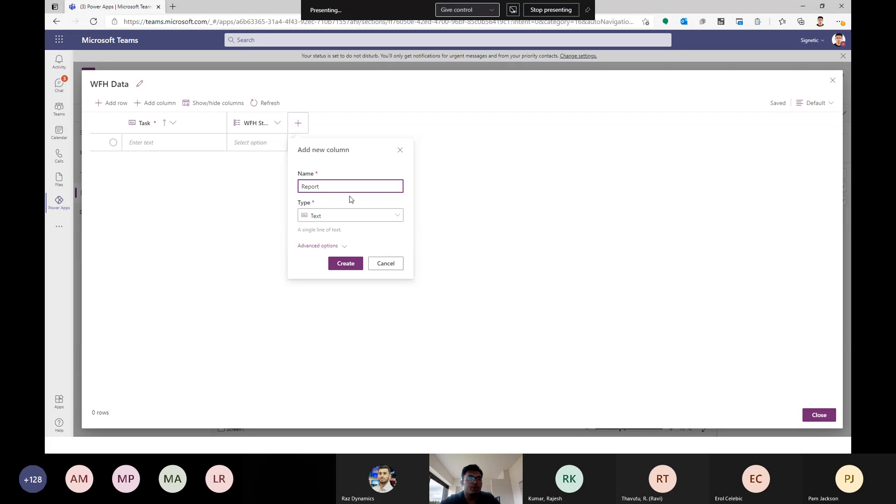
{"action": "left_click", "coordinate": [318, 247]}
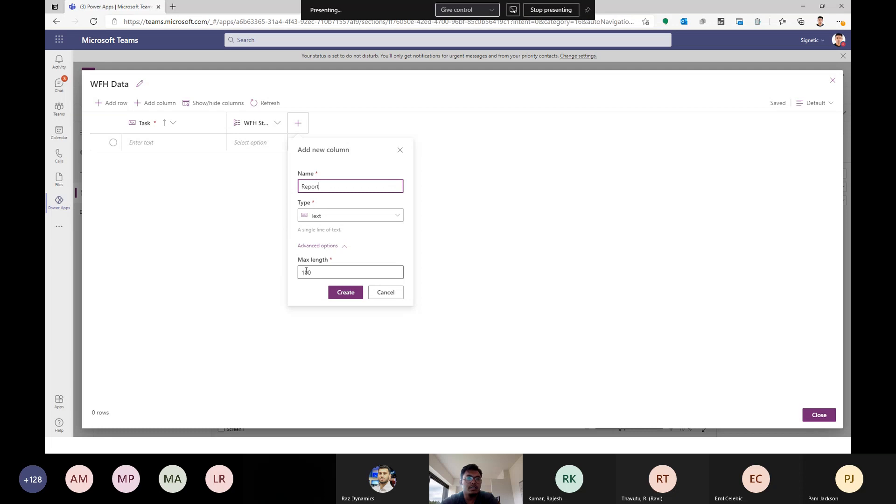
{"action": "left_click", "coordinate": [306, 272]}
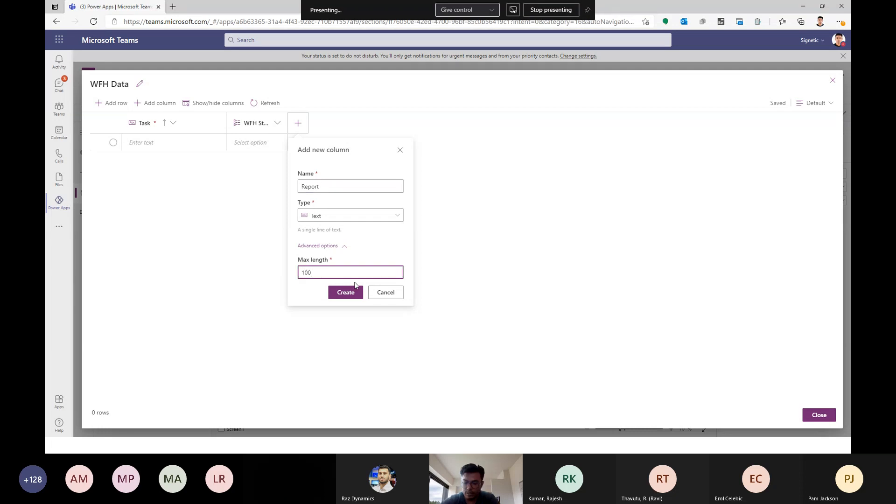
{"action": "type", "text": "0"}
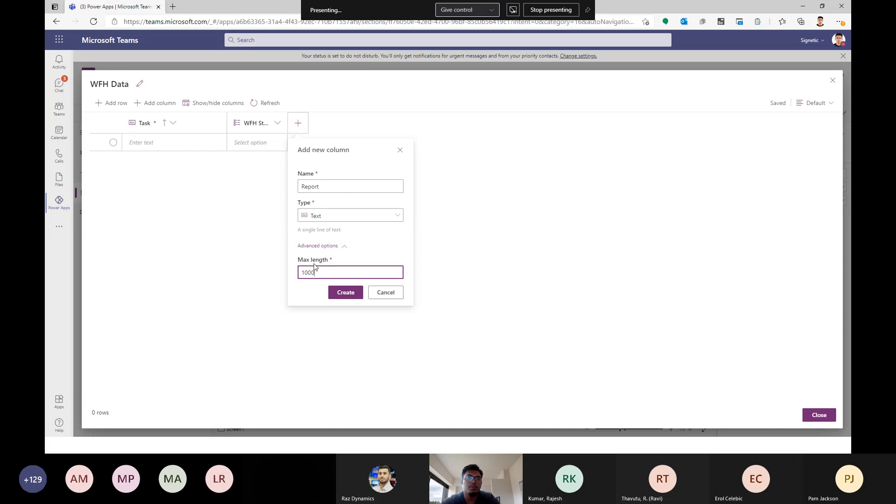
{"action": "left_click", "coordinate": [353, 295]}
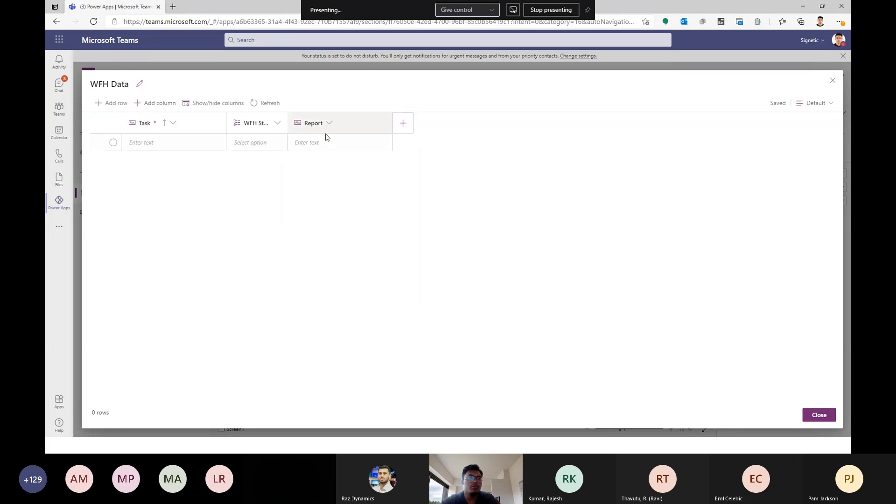
- Create two more text columns in the WFH Data table, named "Reason" and "Availability"
{"action": "left_click", "coordinate": [399, 126]}
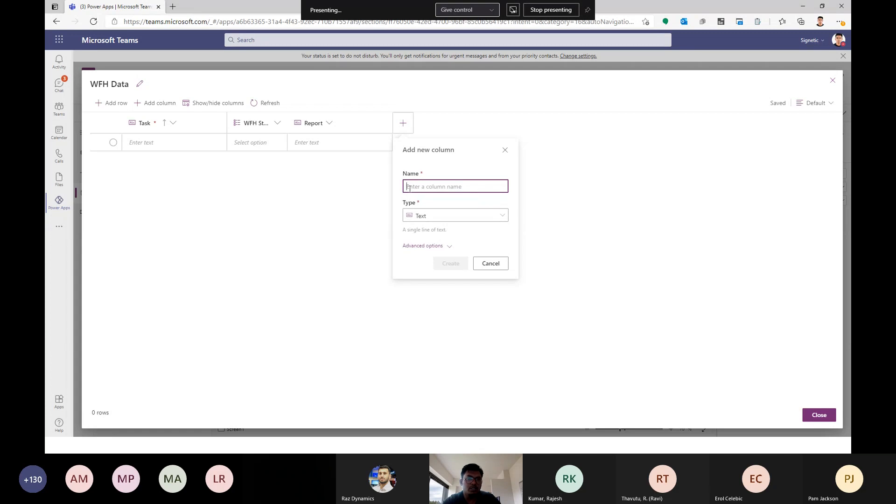
{"action": "type", "text": "Reason"}
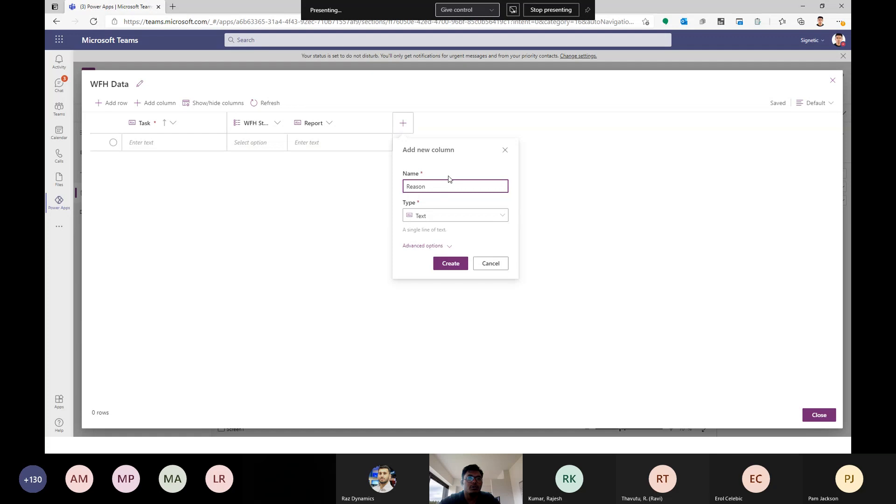
{"action": "left_click", "coordinate": [449, 269]}
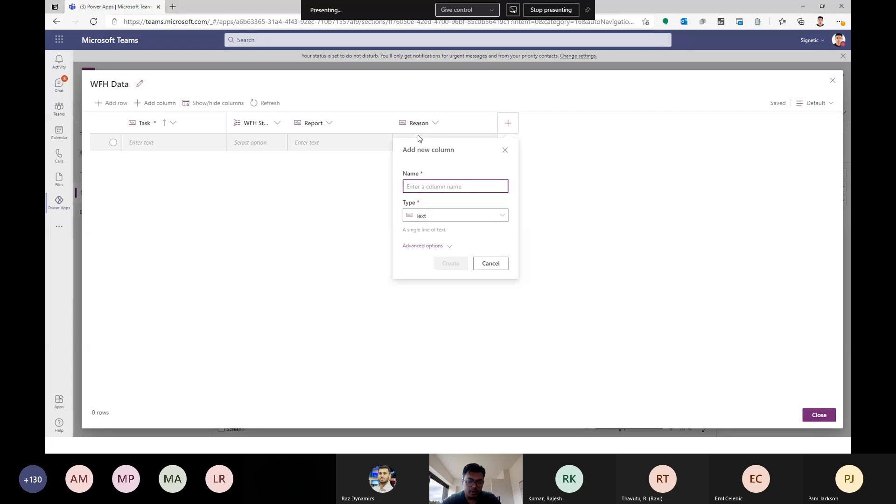
{"action": "type", "text": "Availability"}
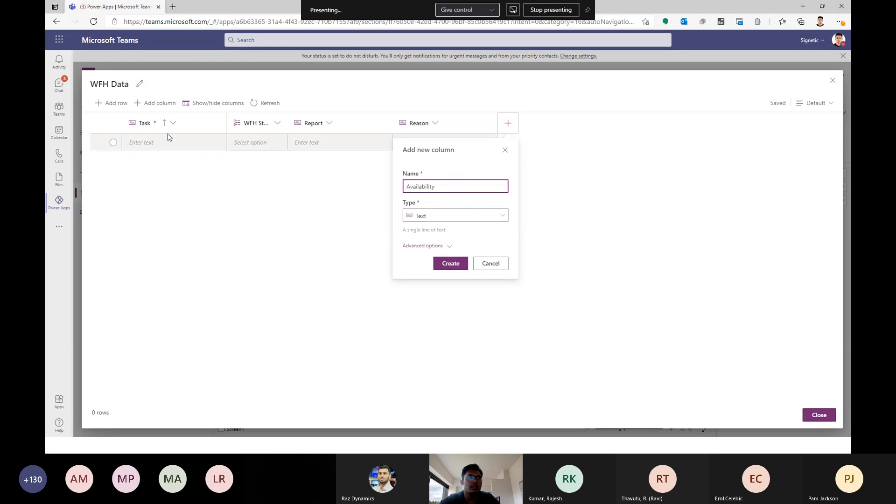
{"action": "left_click", "coordinate": [450, 265]}
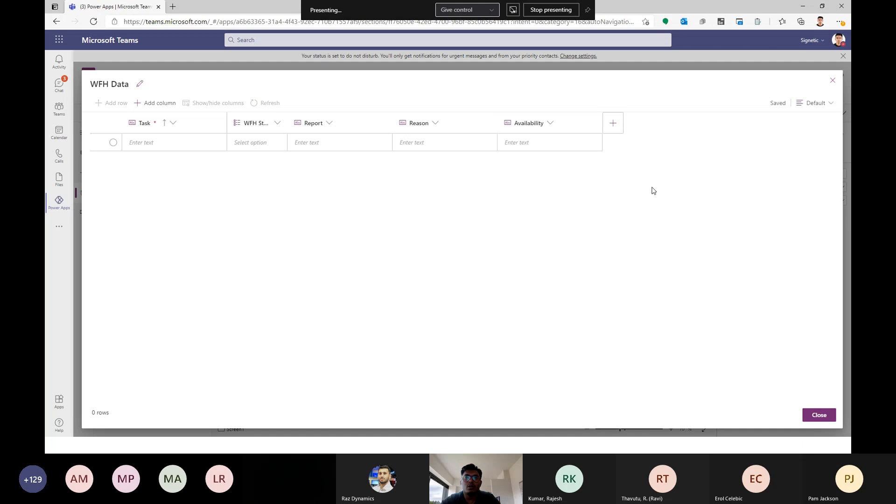
- Create a column named "Date" with the Date type in the WFH Data table
{"action": "left_click", "coordinate": [614, 123]}
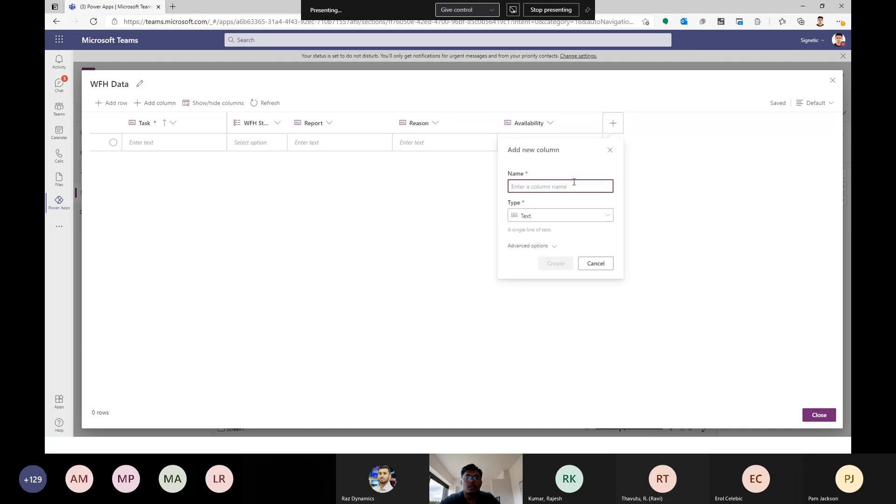
{"action": "type", "text": "Date"}
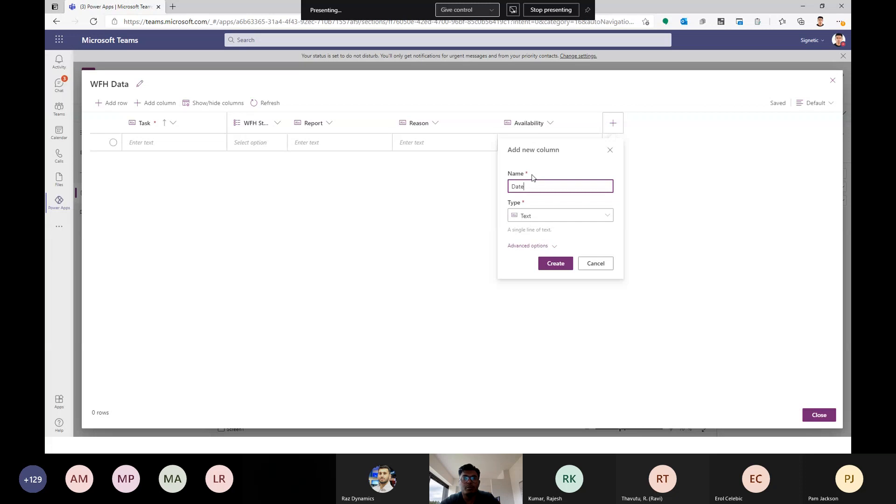
{"action": "left_click", "coordinate": [573, 220]}
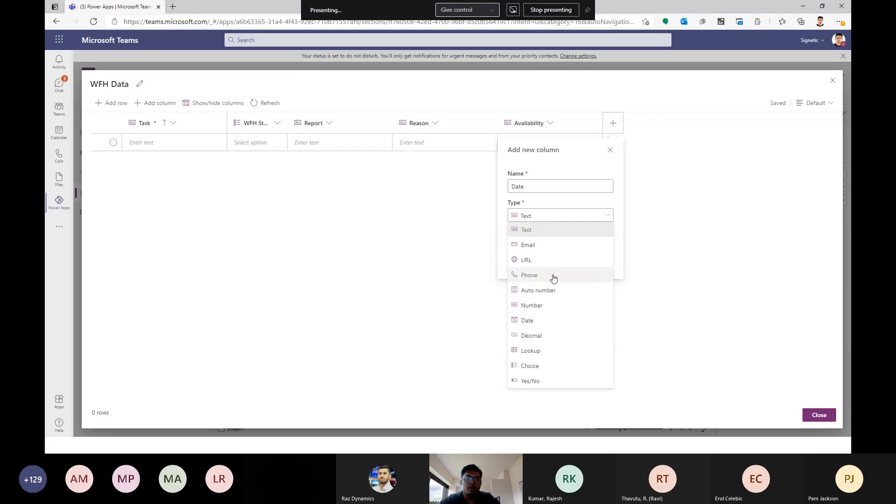
{"action": "left_click", "coordinate": [549, 308]}
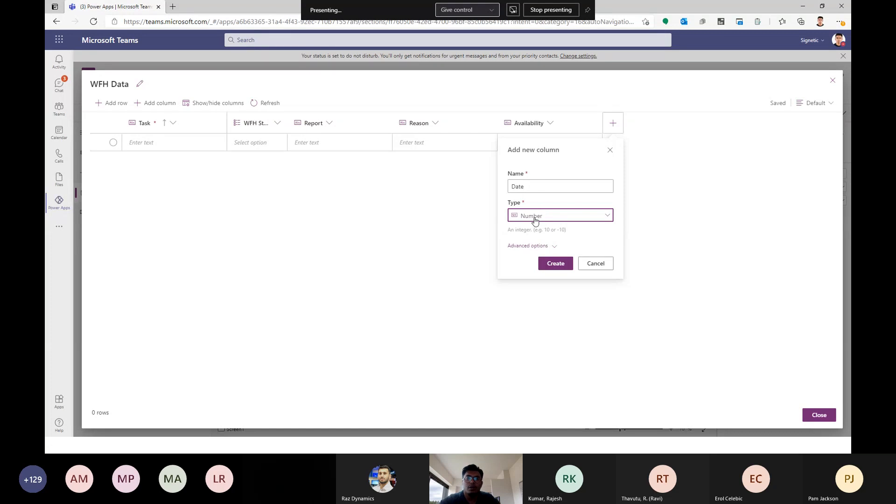
{"action": "left_click", "coordinate": [569, 218]}
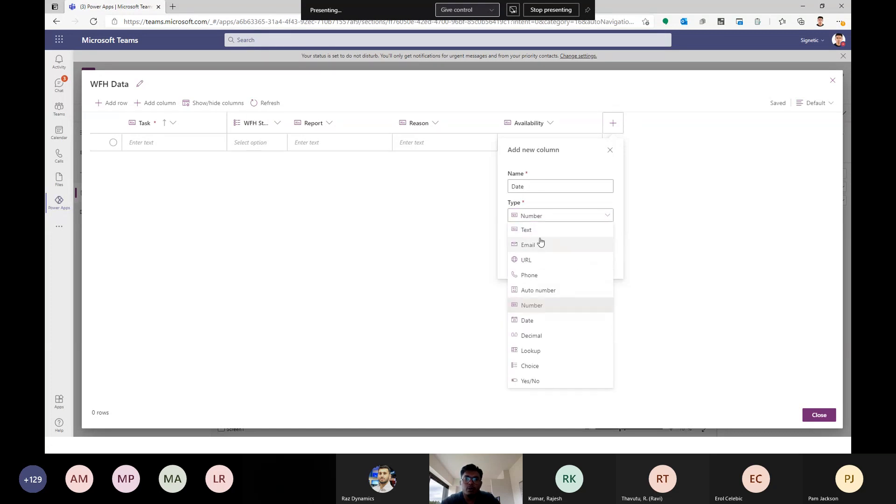
{"action": "left_click", "coordinate": [542, 321]}
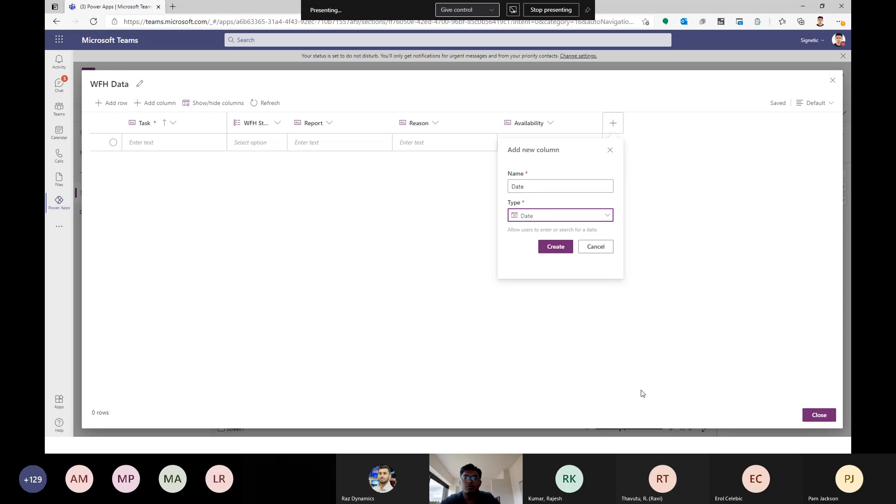
{"action": "left_click", "coordinate": [553, 248]}
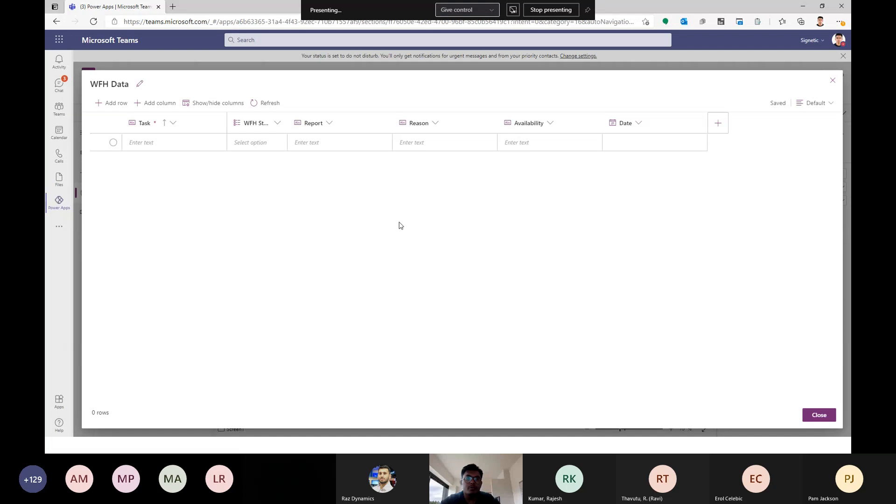
- Add a row to the WFH Data table with the task "Building a WFH App" and the WFH status Pending
{"action": "left_click", "coordinate": [161, 145]}
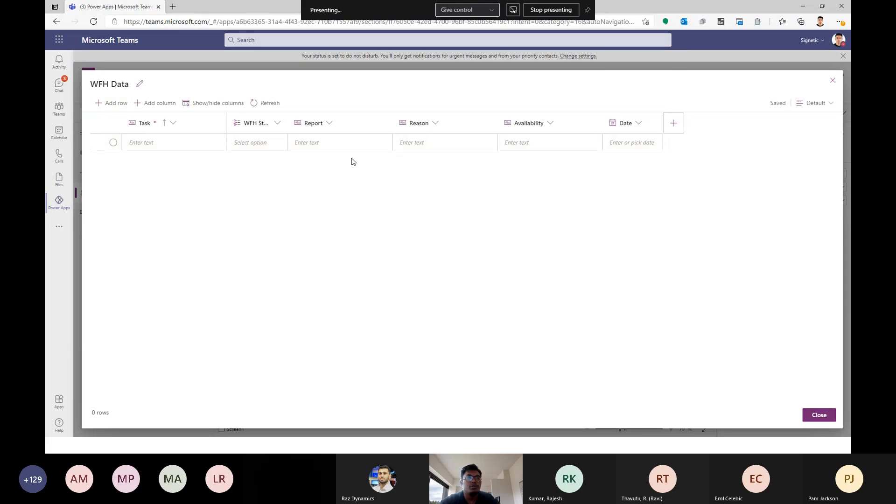
{"action": "left_click", "coordinate": [105, 102]}
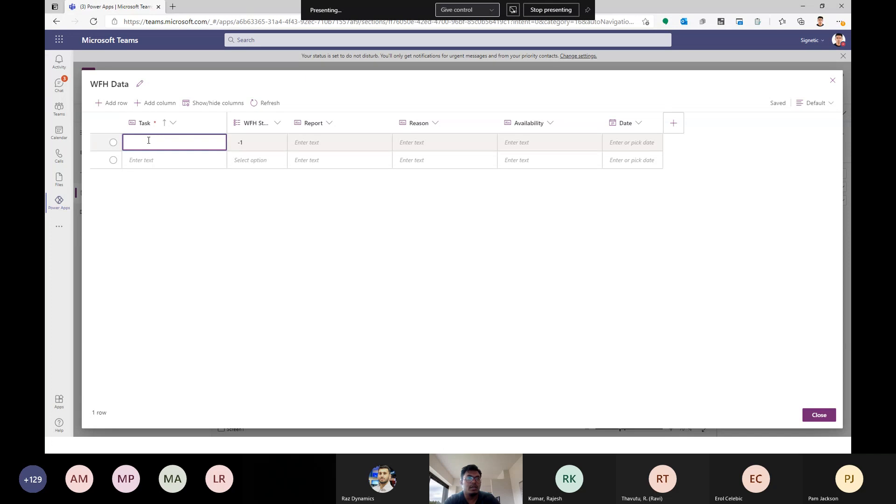
{"action": "key", "text": "BackSpace"}
{"action": "key", "text": "BackSpace"}
{"action": "key", "text": "BackSpace"}
{"action": "key", "text": "BackSpace"}
{"action": "key", "text": "BackSpace"}
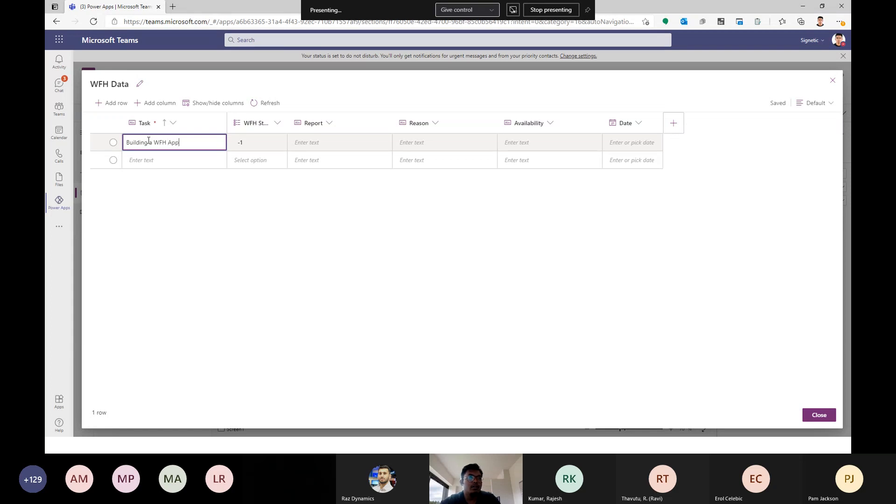
{"action": "left_click", "coordinate": [257, 145]}
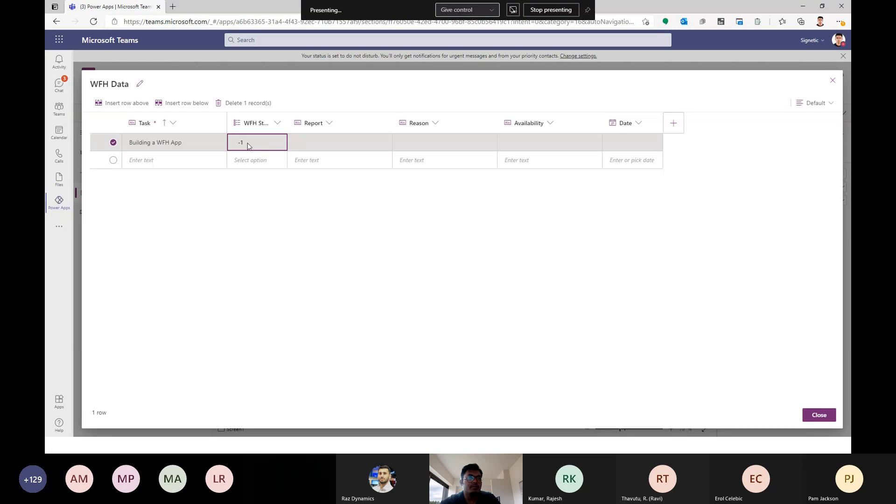
{"action": "left_click", "coordinate": [247, 146]}
{"action": "left_click", "coordinate": [260, 174]}
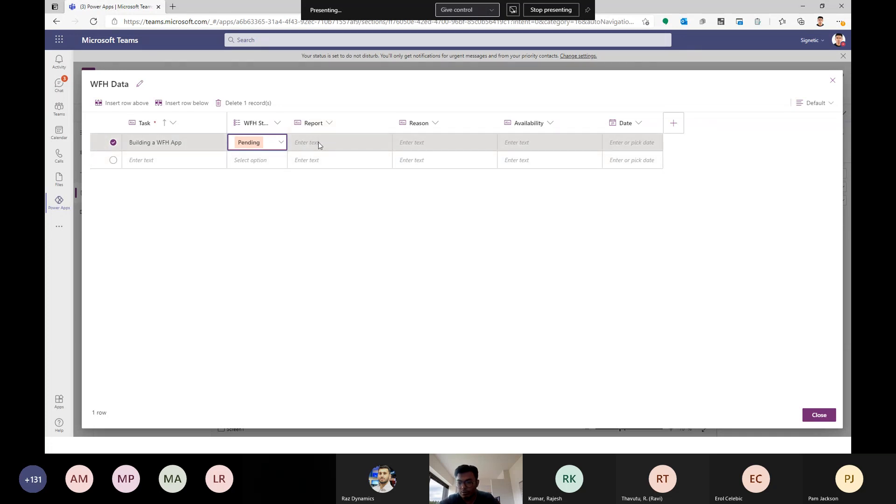
- Enter "COVID19 Lockdown" as the row's reason and "All Day" as its availability
{"action": "left_click", "coordinate": [415, 143]}
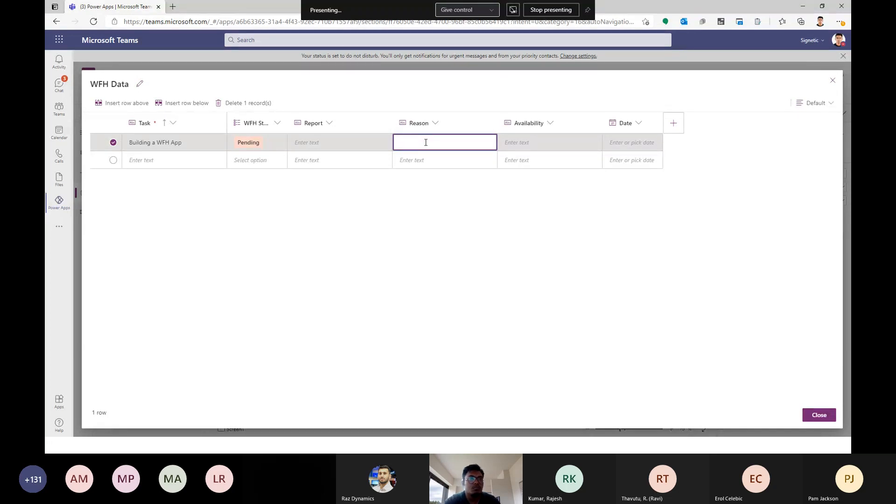
{"action": "type", "text": "COVID"}
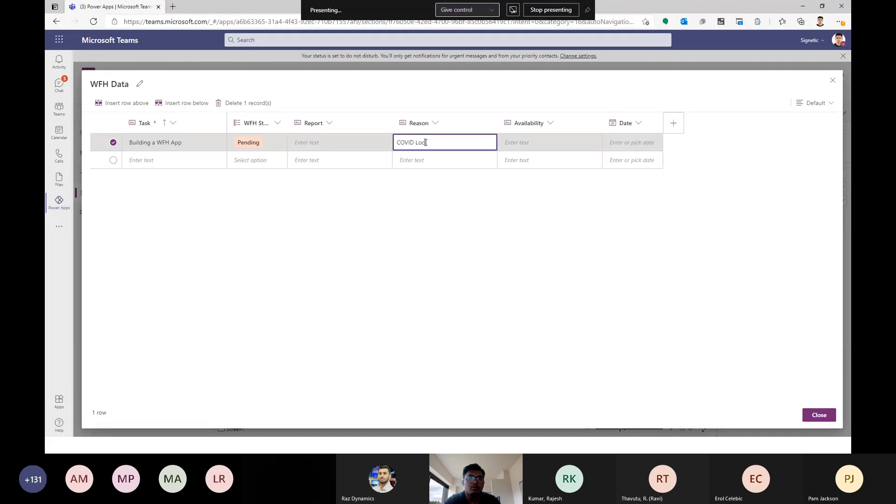
{"action": "type", "text": "19 Lockdown"}
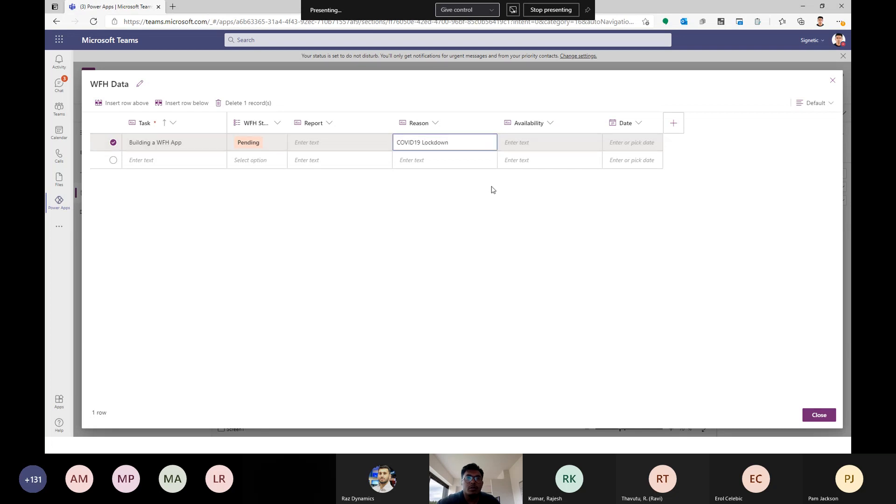
{"action": "left_click", "coordinate": [518, 145]}
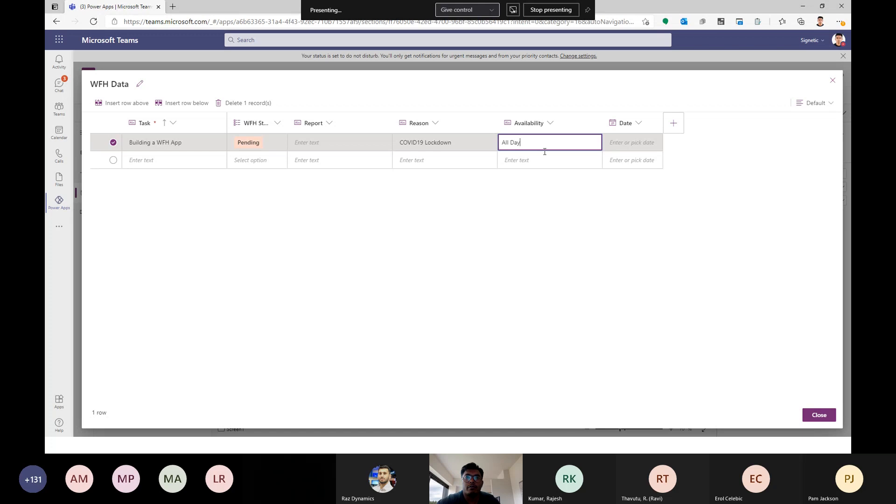
{"action": "left_click", "coordinate": [610, 211]}
- Set the row's date to 5/14/2021 and close the WFH Data table editor
{"action": "left_click", "coordinate": [640, 145]}
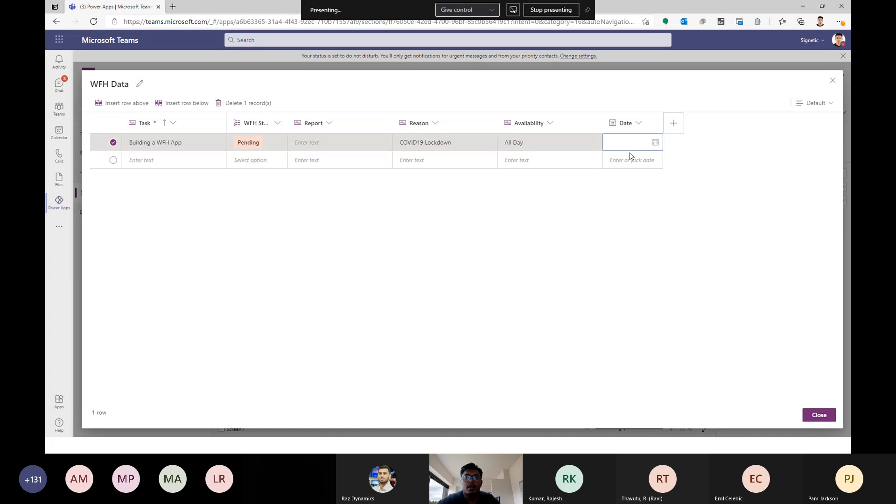
{"action": "left_click", "coordinate": [656, 143]}
{"action": "left_click", "coordinate": [674, 209]}
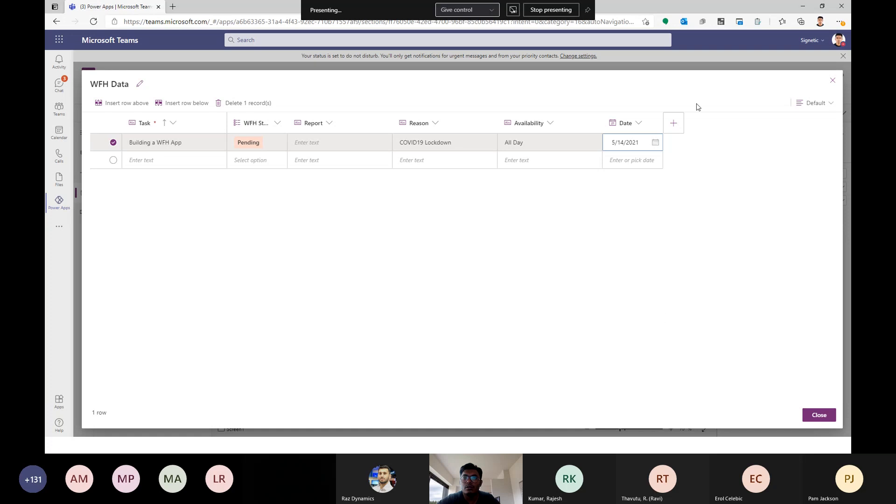
{"action": "left_click", "coordinate": [640, 165]}
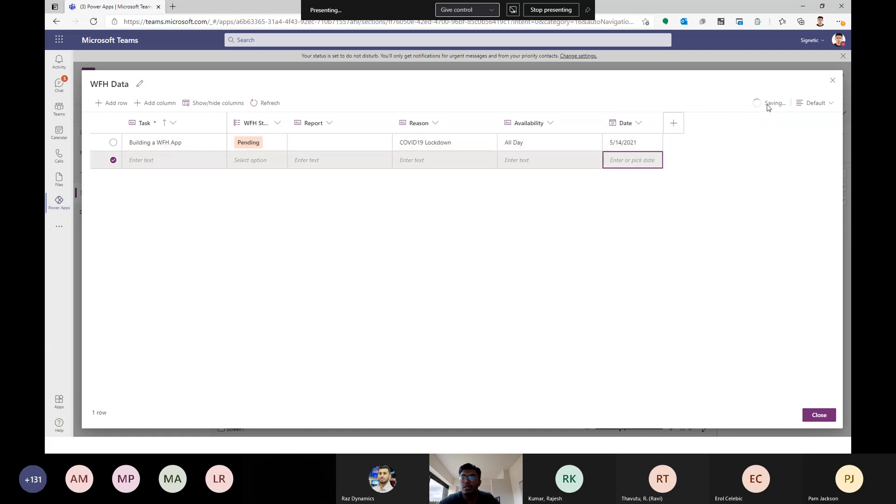
{"action": "left_click", "coordinate": [816, 417]}
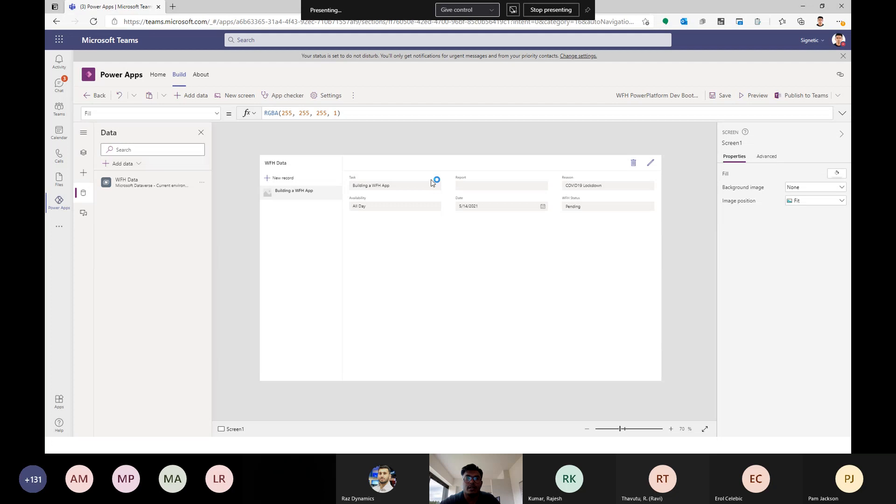
- Examine the generated screen's record gallery, edit form, and edit and delete icons
{"action": "left_click", "coordinate": [280, 293]}
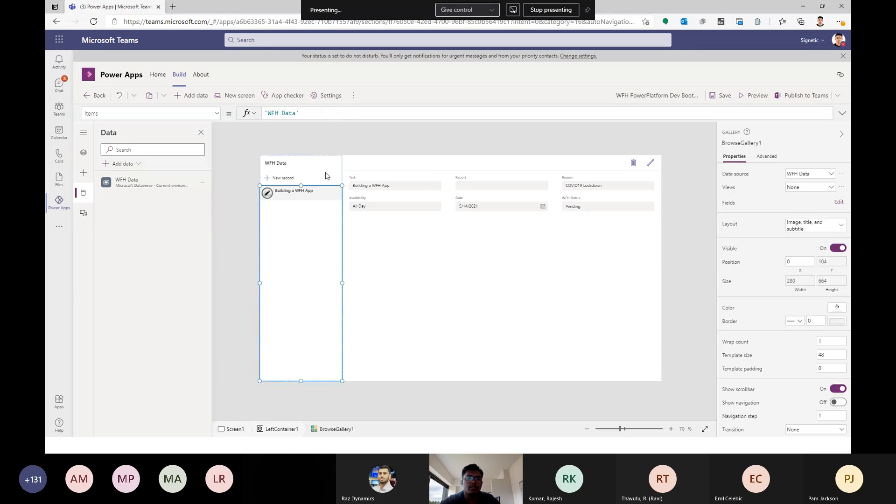
{"action": "left_click", "coordinate": [437, 286]}
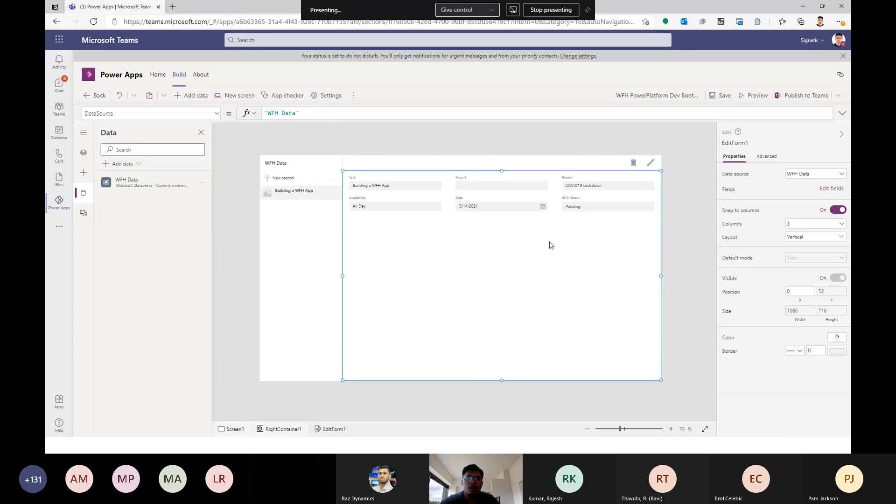
{"action": "left_click", "coordinate": [651, 163]}
{"action": "left_click", "coordinate": [633, 162]}
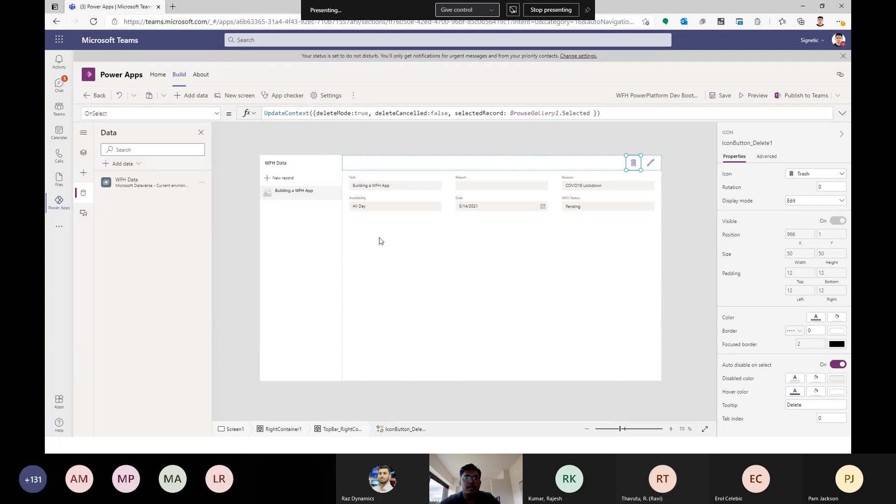
{"action": "left_click", "coordinate": [310, 259]}
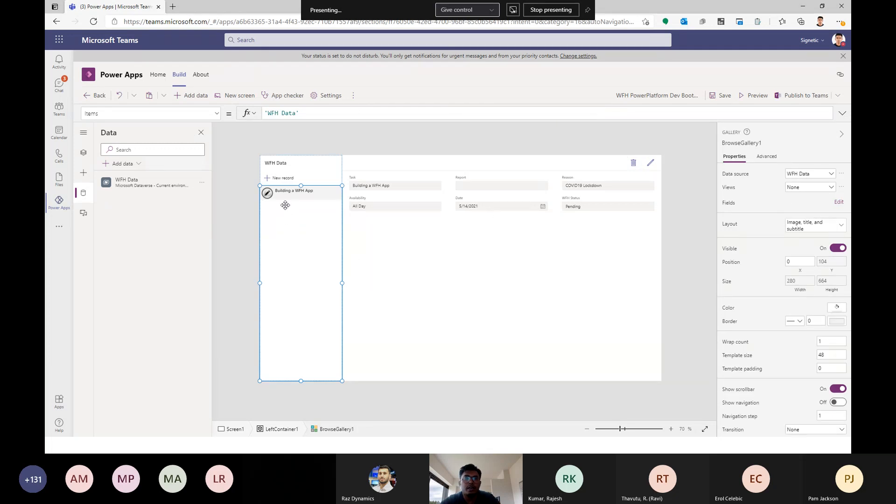
{"action": "left_click", "coordinate": [246, 171]}
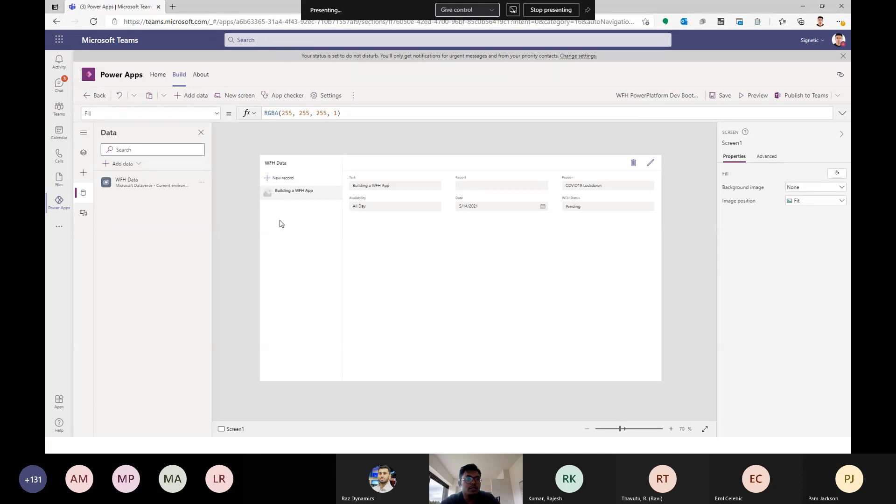
- Change the record gallery's layout to "Title, subtitle, and body"
{"action": "left_click", "coordinate": [300, 243]}
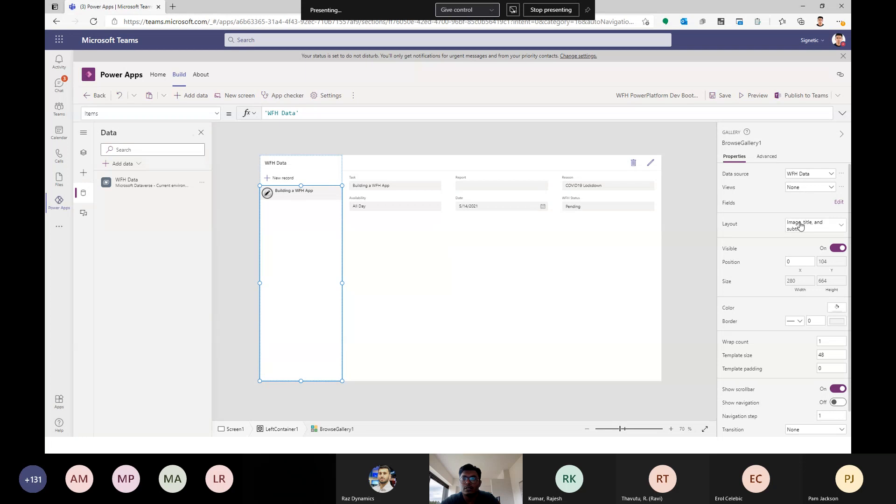
{"action": "left_click", "coordinate": [818, 233]}
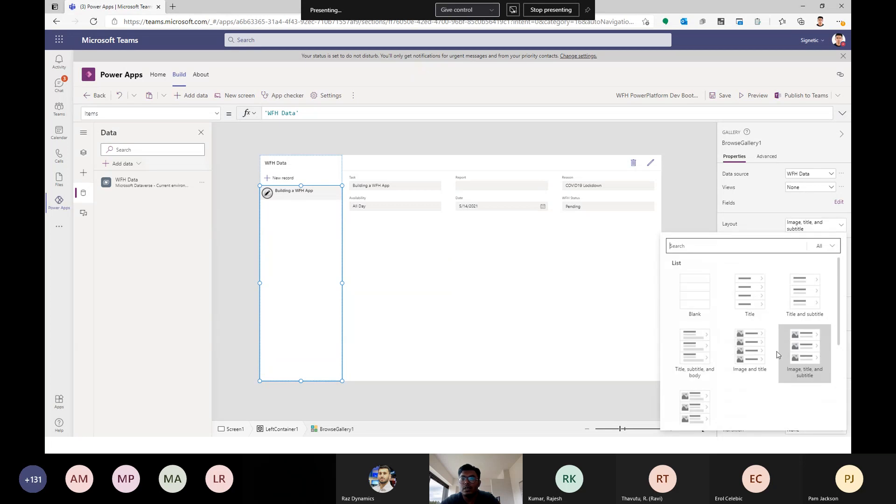
{"action": "left_click", "coordinate": [707, 349]}
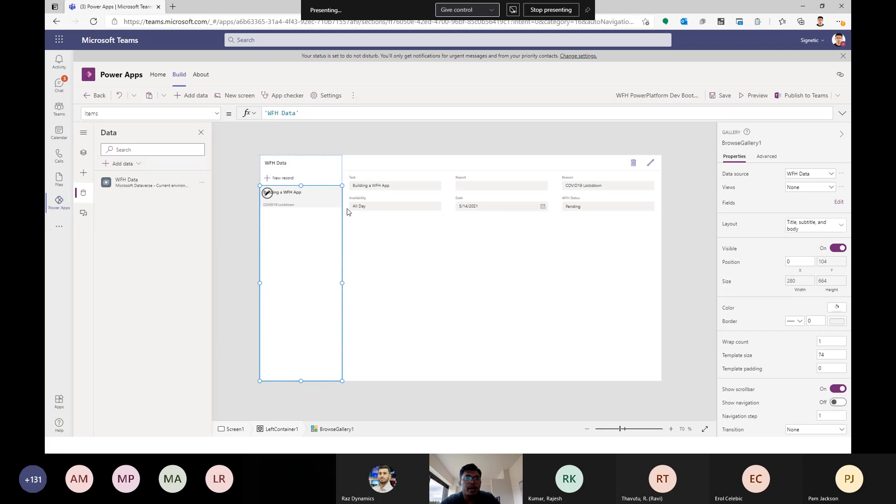
{"action": "left_click", "coordinate": [378, 139]}
- Set the edit form to display its fields in 2 columns
{"action": "left_click", "coordinate": [443, 302]}
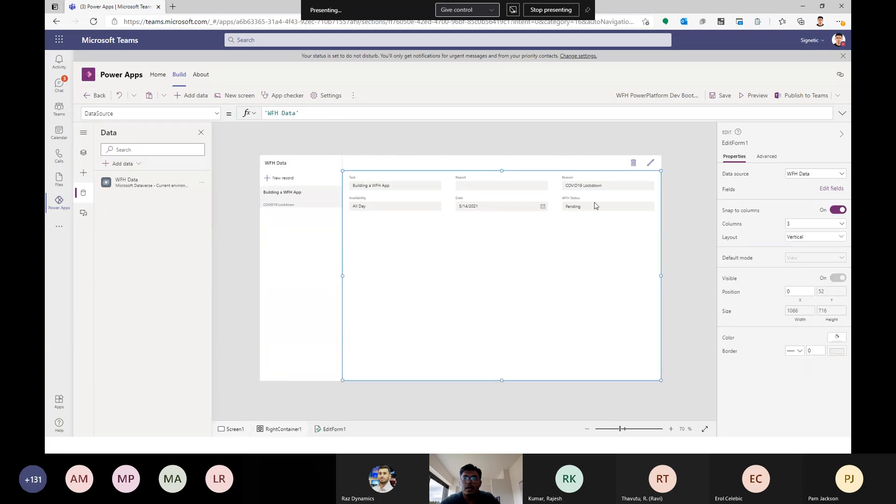
{"action": "left_click", "coordinate": [815, 224]}
{"action": "left_click", "coordinate": [793, 244]}
{"action": "left_click", "coordinate": [478, 160]}
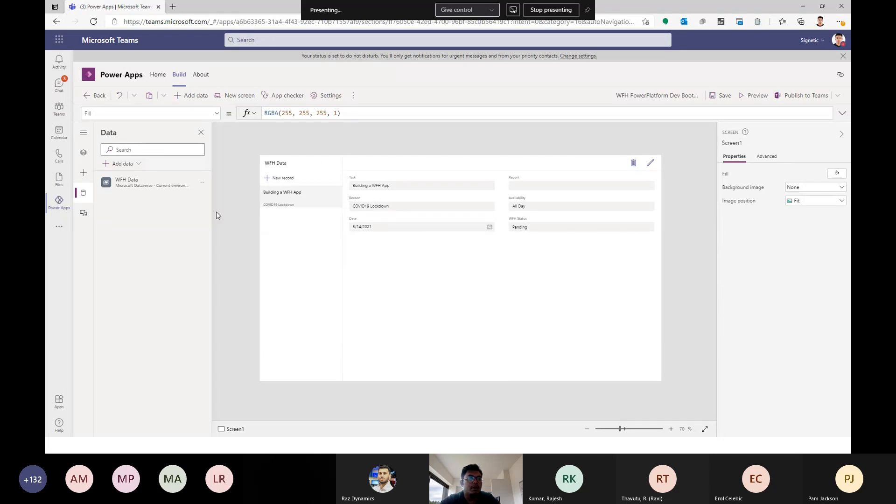
- Preview the app and start a new record with the task "Preparing for Demo"
{"action": "left_click", "coordinate": [745, 96]}
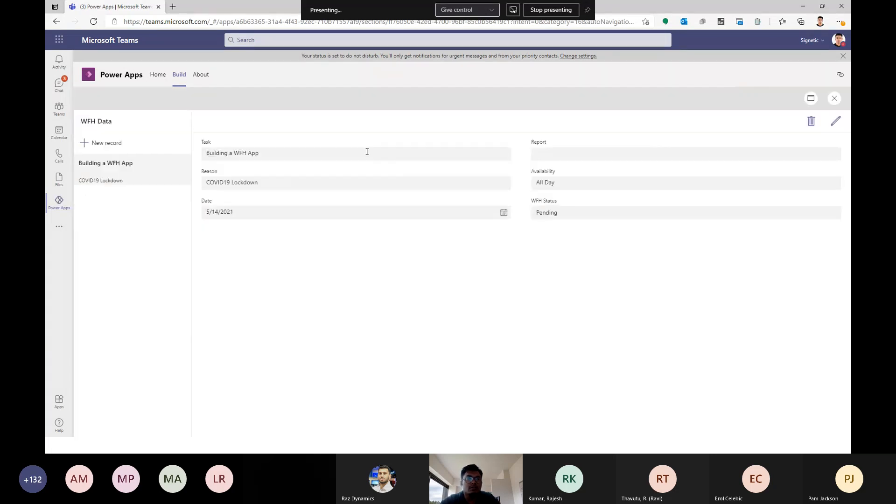
{"action": "left_click", "coordinate": [134, 143]}
{"action": "left_click", "coordinate": [242, 148]}
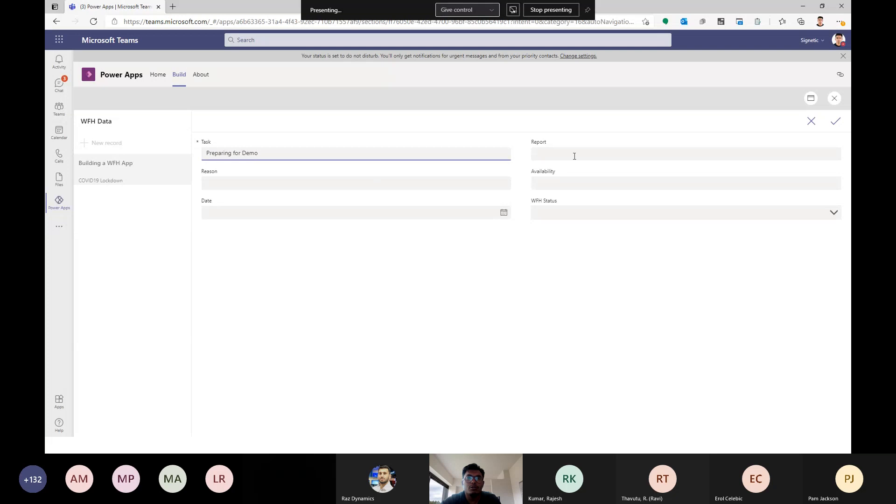
- Set the new record's WFH status to Pending and its date to 5/14/2021, and save the record
{"action": "left_click", "coordinate": [815, 212]}
{"action": "left_click", "coordinate": [653, 216]}
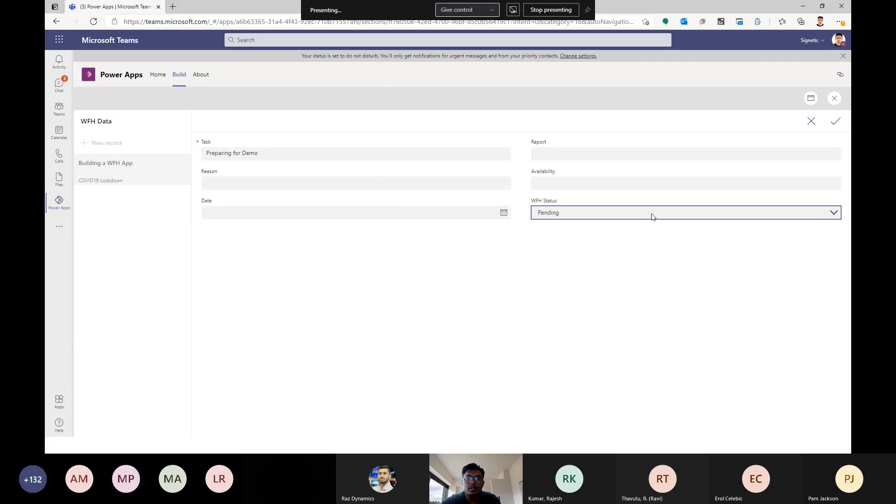
{"action": "left_click", "coordinate": [505, 214]}
{"action": "left_click", "coordinate": [262, 289]}
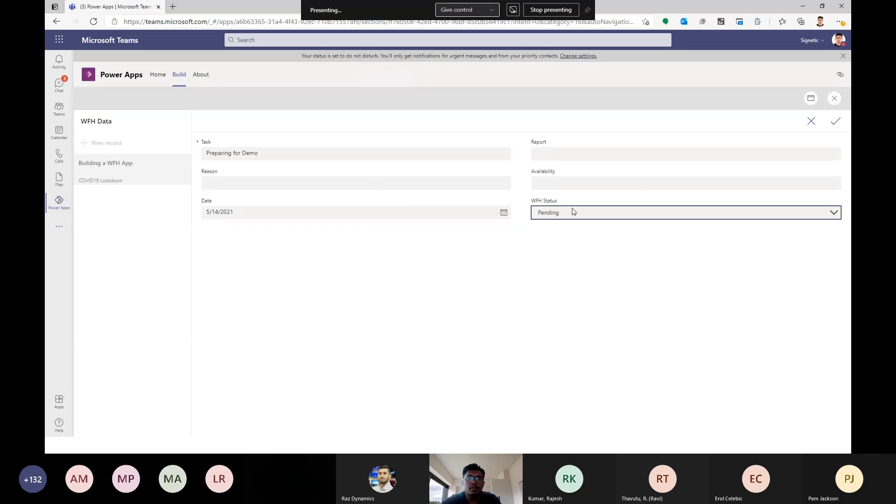
{"action": "left_click", "coordinate": [835, 122]}
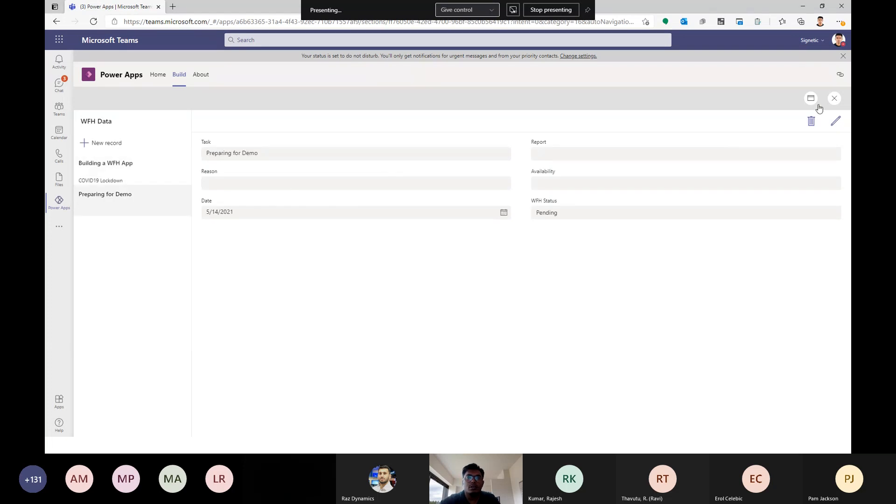
- Exit the preview, add a new blank screen to the app, and select it for editing
{"action": "key", "text": "Escape"}
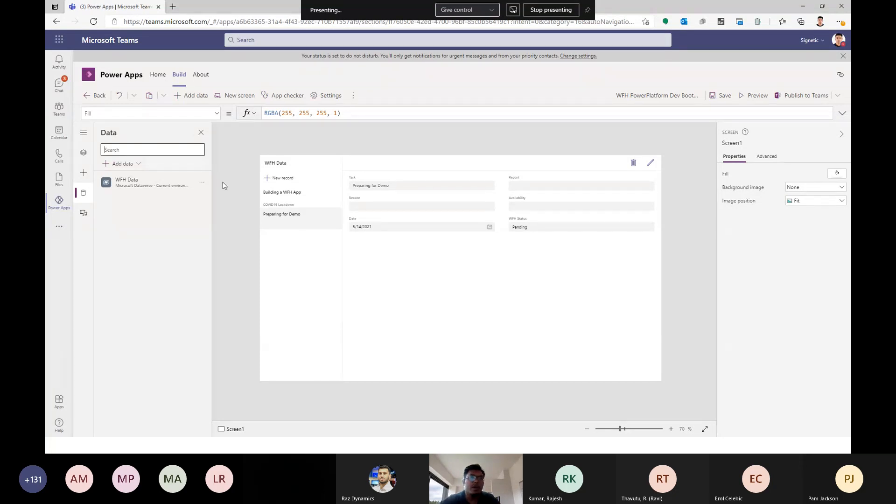
{"action": "left_click", "coordinate": [81, 153]}
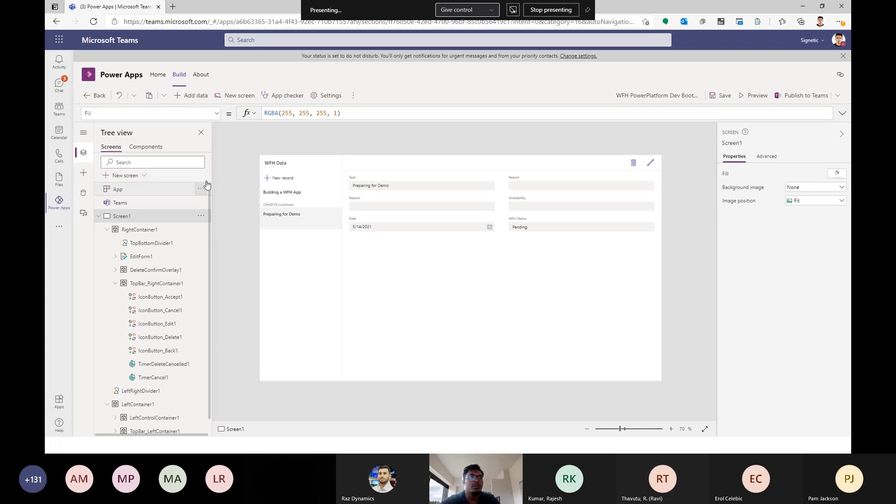
{"action": "left_click", "coordinate": [229, 97]}
{"action": "left_click", "coordinate": [243, 149]}
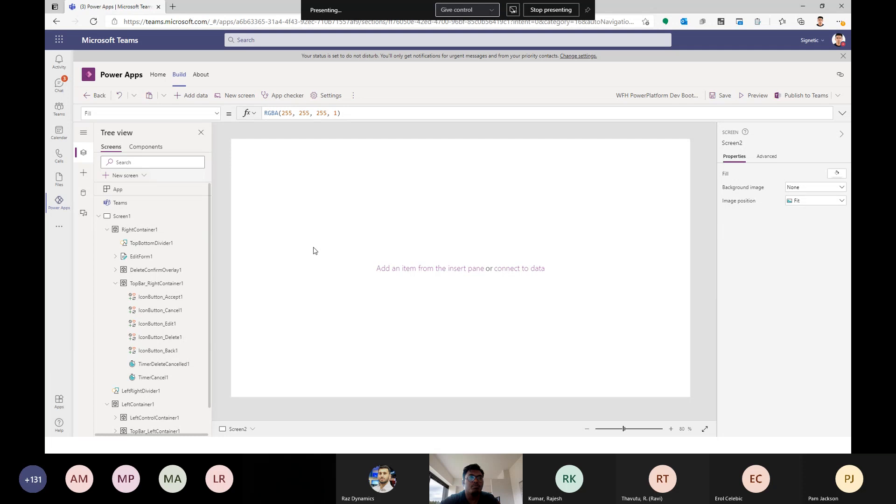
{"action": "left_click", "coordinate": [125, 217]}
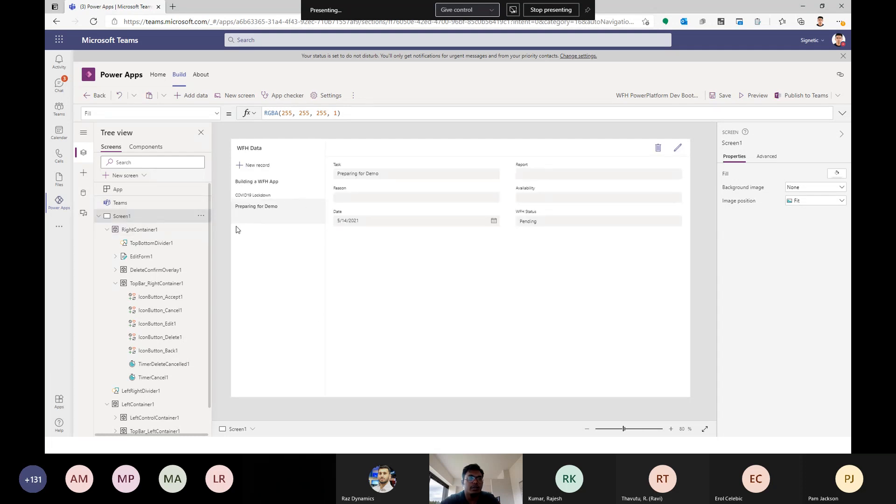
{"action": "left_click", "coordinate": [99, 216]}
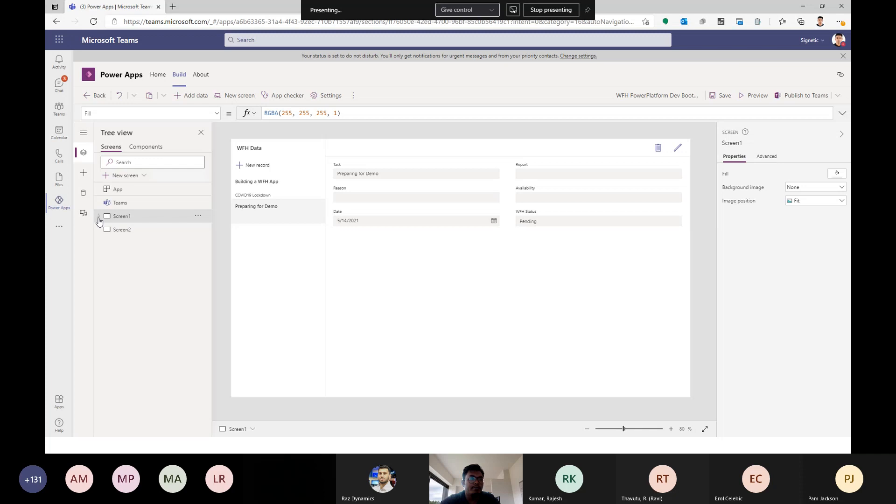
{"action": "left_click", "coordinate": [131, 232]}
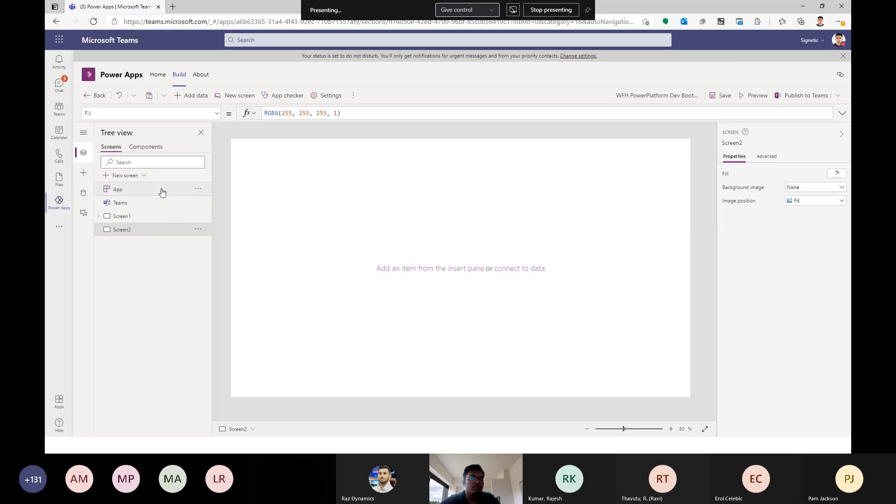
- Insert a vertical gallery connected to WFH Data and fit it along the new screen's left edge, 276 wide and 684 high
{"action": "left_click", "coordinate": [83, 178]}
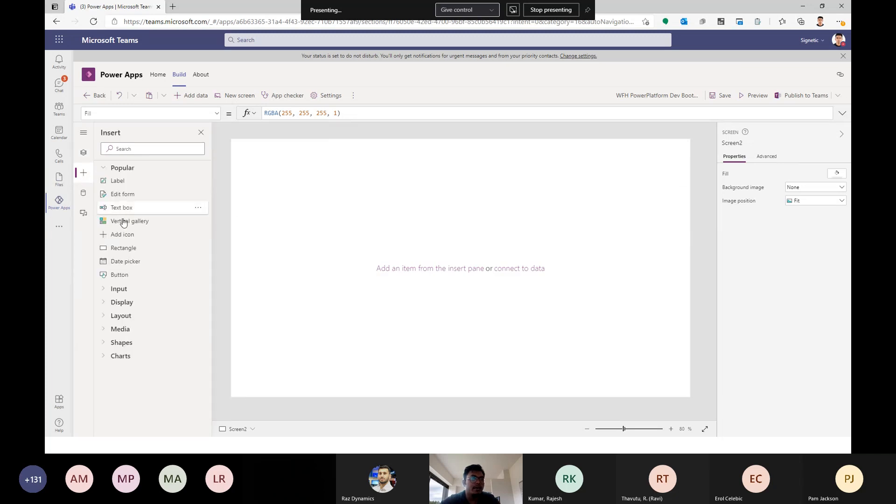
{"action": "left_click_drag", "start_coordinate": [131, 224], "coordinate": [142, 218]}
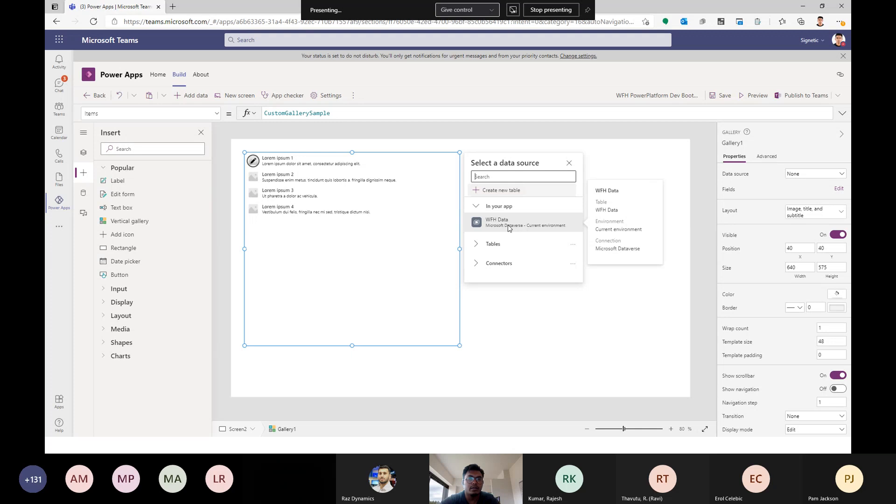
{"action": "left_click", "coordinate": [508, 227]}
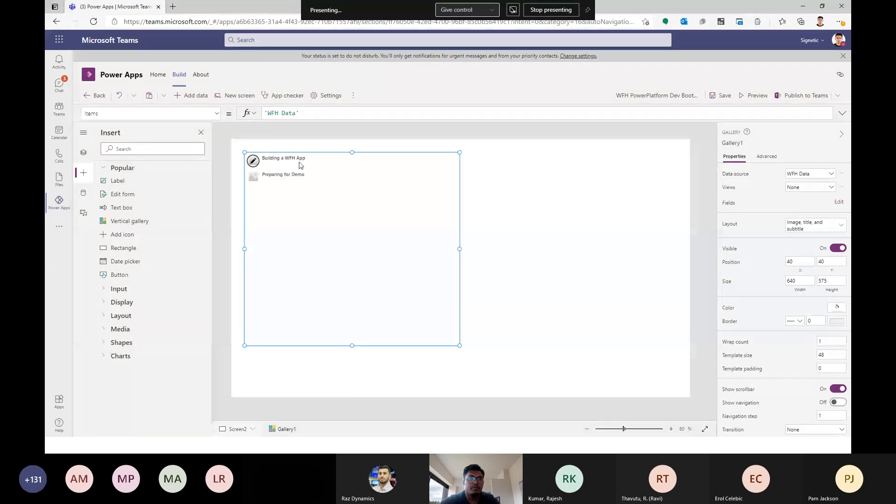
{"action": "left_click_drag", "start_coordinate": [460, 249], "coordinate": [325, 249]}
{"action": "left_click_drag", "start_coordinate": [283, 243], "coordinate": [270, 258]}
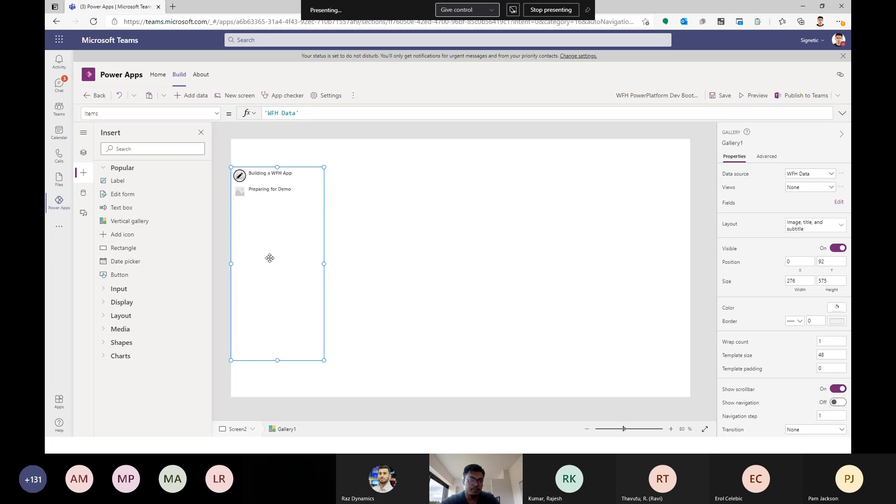
{"action": "left_click_drag", "start_coordinate": [277, 361], "coordinate": [276, 411]}
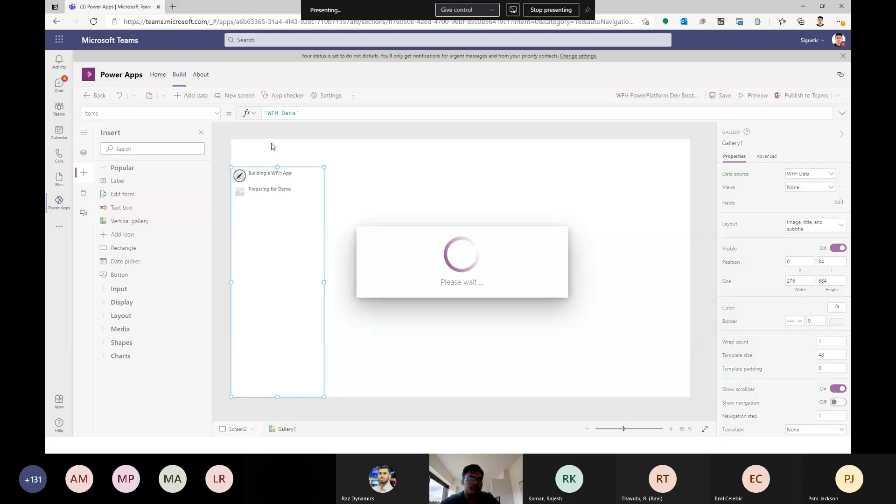
{"action": "left_click", "coordinate": [359, 265]}
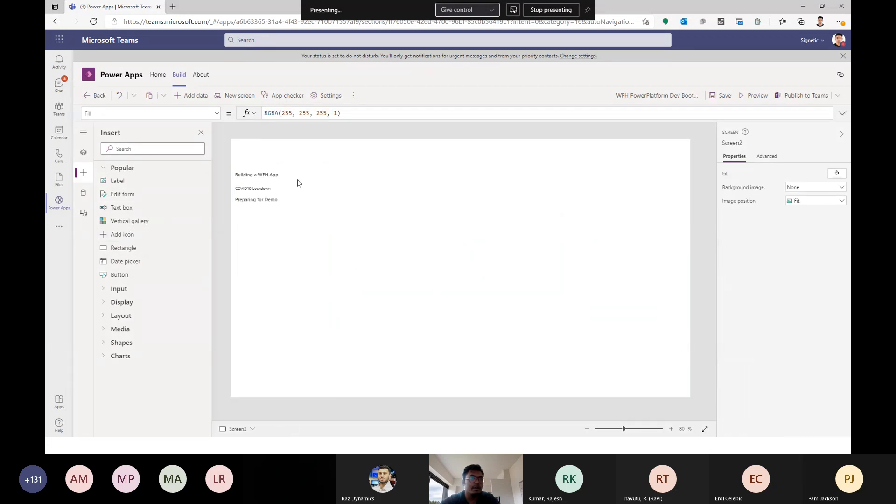
- Insert an edit form beside the gallery at X 276, Y 95, sized 1090 by 673, and connect it to WFH Data
{"action": "left_click", "coordinate": [123, 194]}
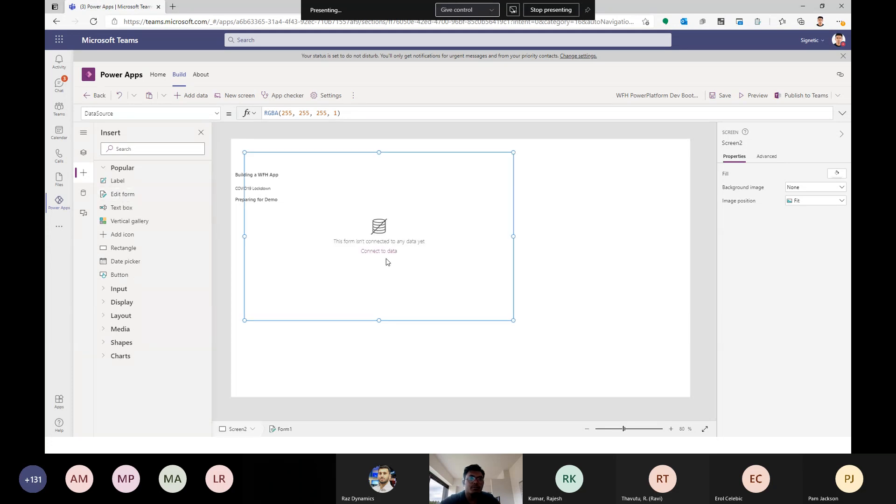
{"action": "left_click_drag", "start_coordinate": [404, 157], "coordinate": [482, 174]}
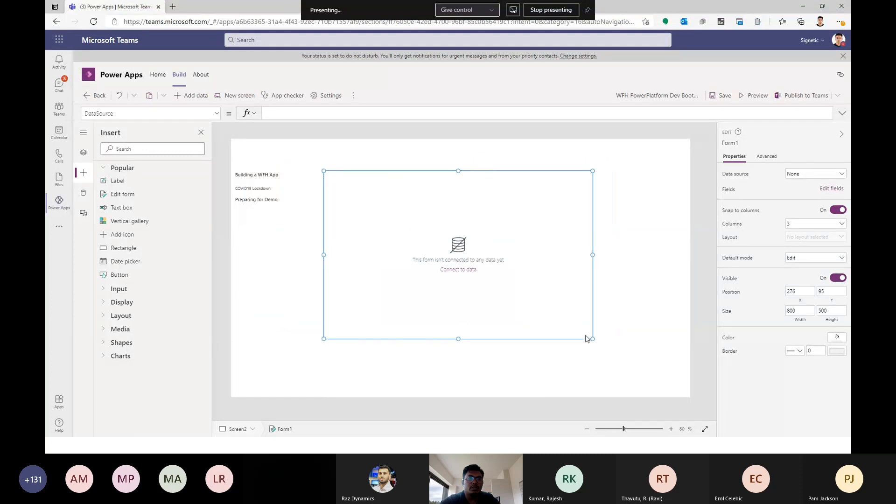
{"action": "left_click_drag", "start_coordinate": [592, 338], "coordinate": [721, 448]}
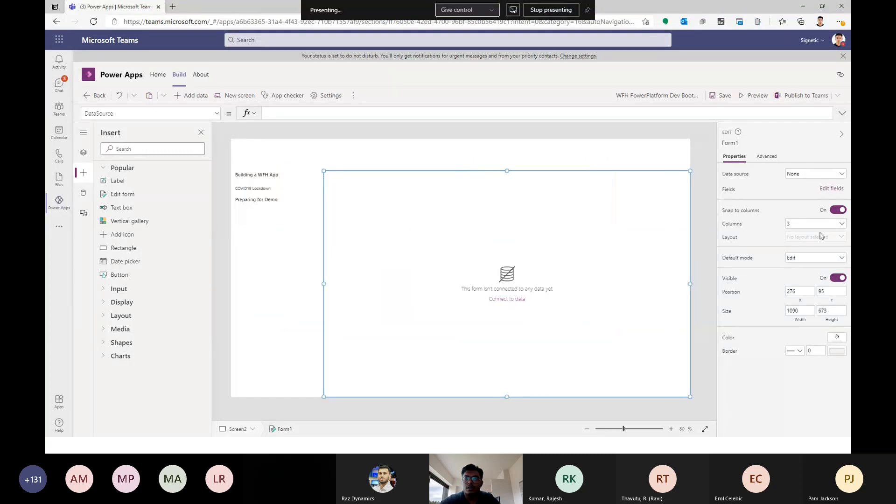
{"action": "left_click", "coordinate": [800, 175]}
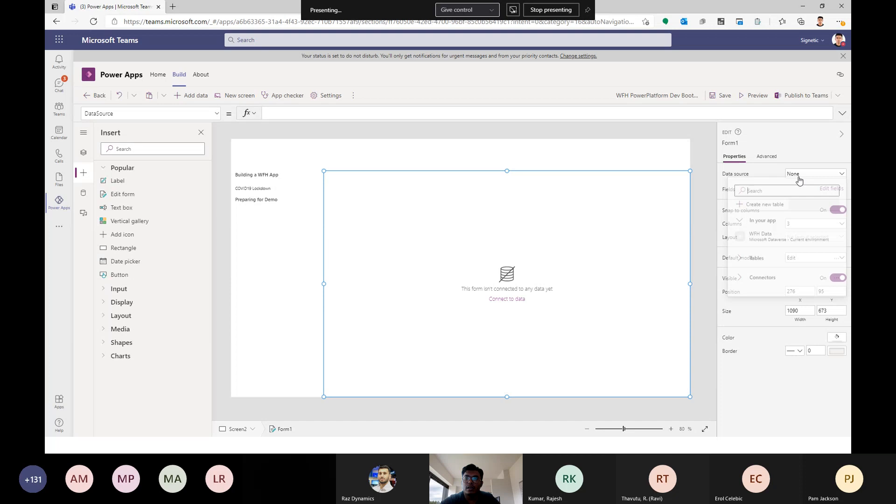
{"action": "left_click", "coordinate": [771, 244]}
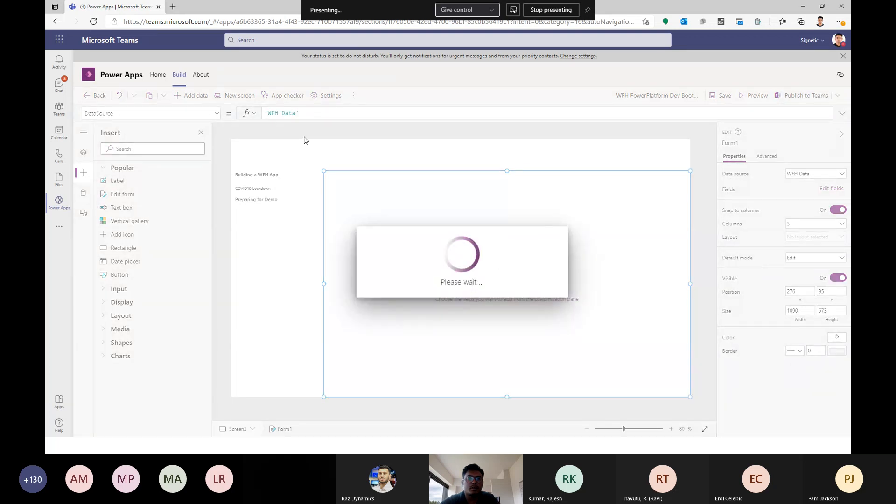
{"action": "left_click", "coordinate": [359, 163]}
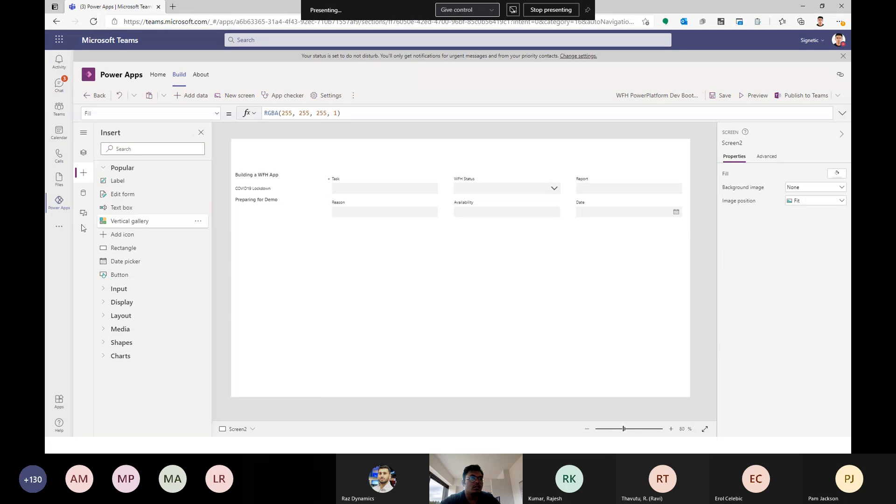
- Place a 32 by 32 add icon above the gallery and insert a label beside it reading "New Record"
{"action": "left_click", "coordinate": [156, 236]}
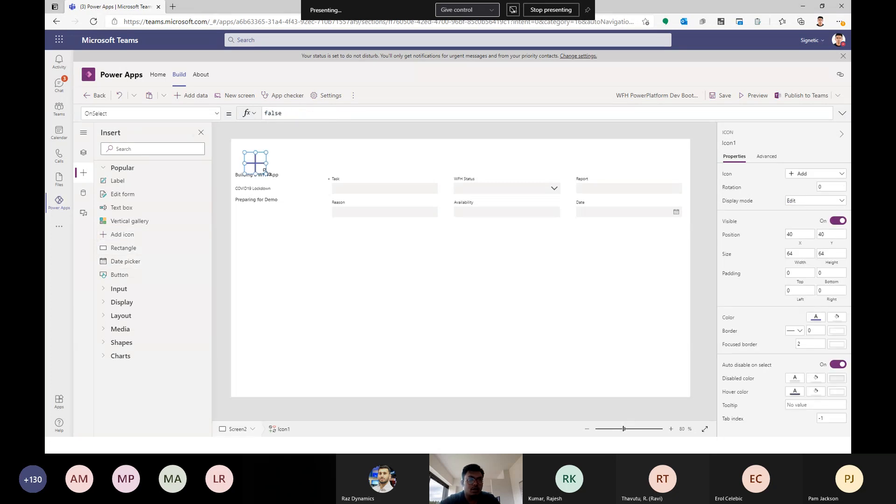
{"action": "left_click_drag", "start_coordinate": [266, 173], "coordinate": [239, 158]}
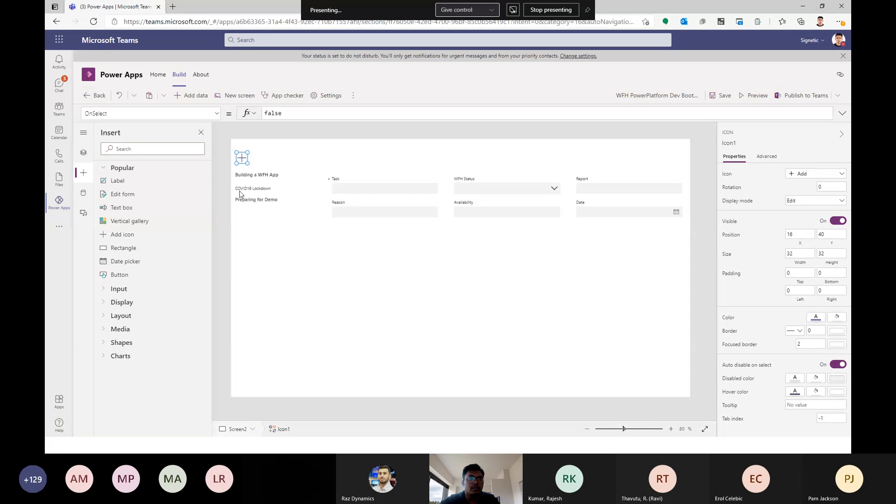
{"action": "left_click", "coordinate": [120, 179]}
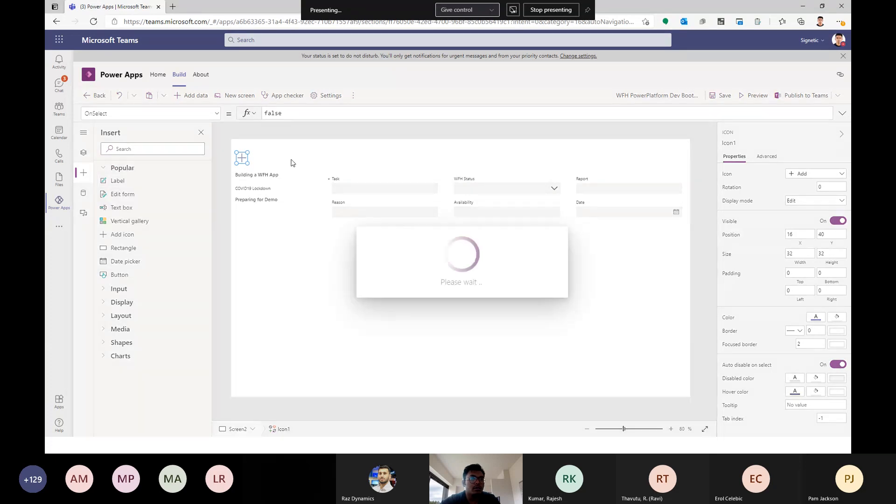
{"action": "double_click", "coordinate": [277, 113]}
{"action": "type", "text": "New "}
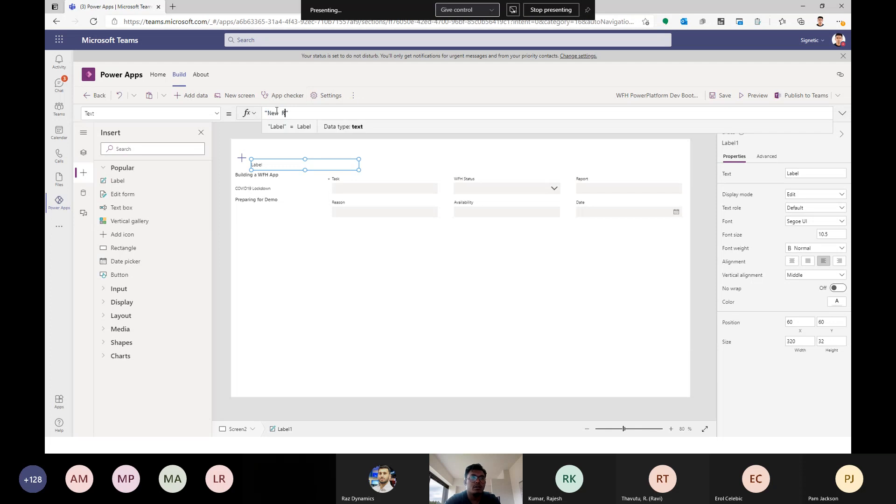
{"action": "type", "text": "Record"}
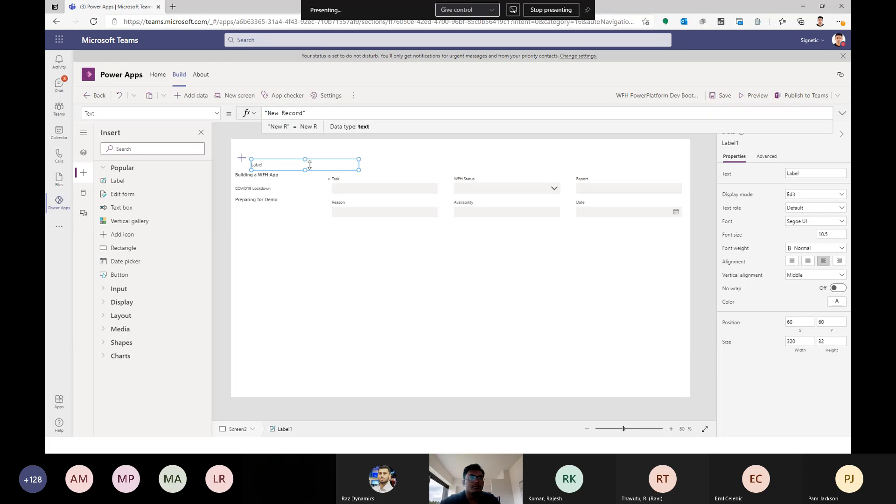
{"action": "left_click", "coordinate": [270, 166]}
{"action": "left_click", "coordinate": [270, 167]}
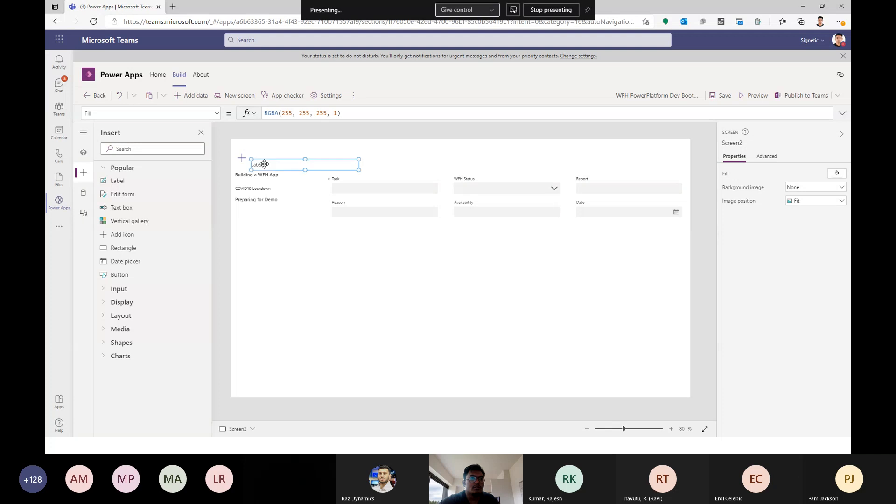
- Set the label's text to "New WFH Request" and fit it beside the add icon at X 48, Y 40, with a width of 121
{"action": "double_click", "coordinate": [290, 114]}
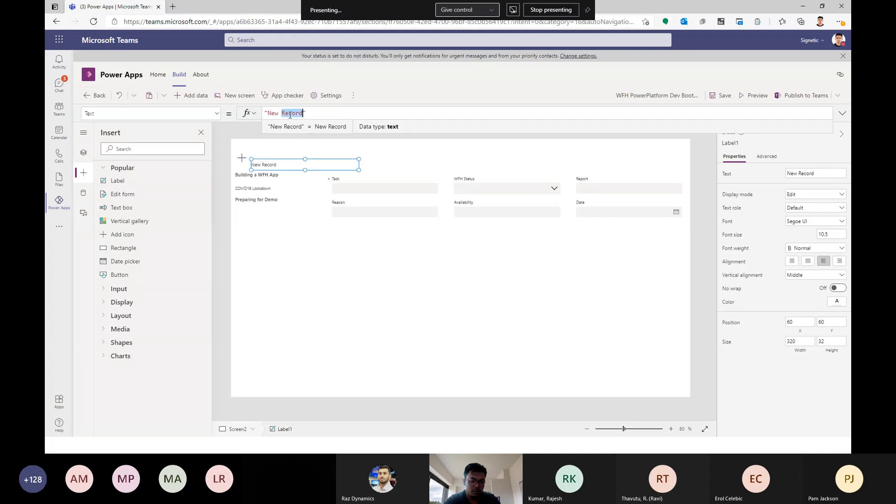
{"action": "type", "text": "WFH Req"}
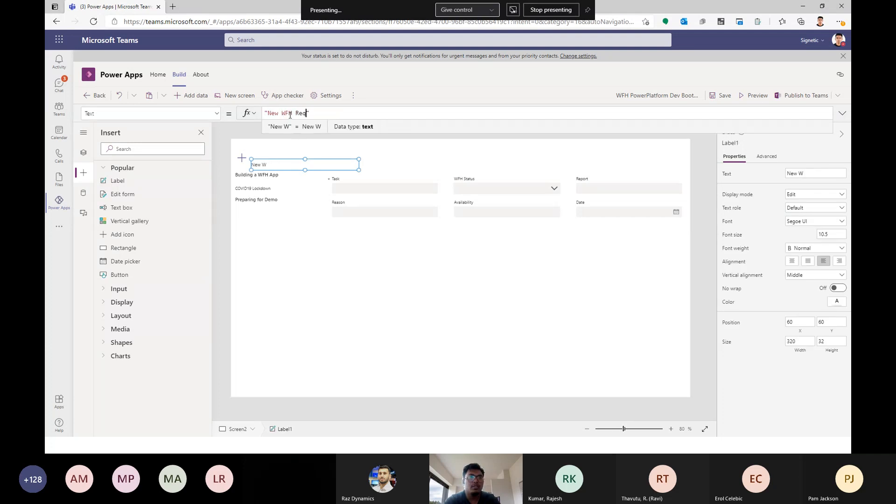
{"action": "type", "text": "uest"}
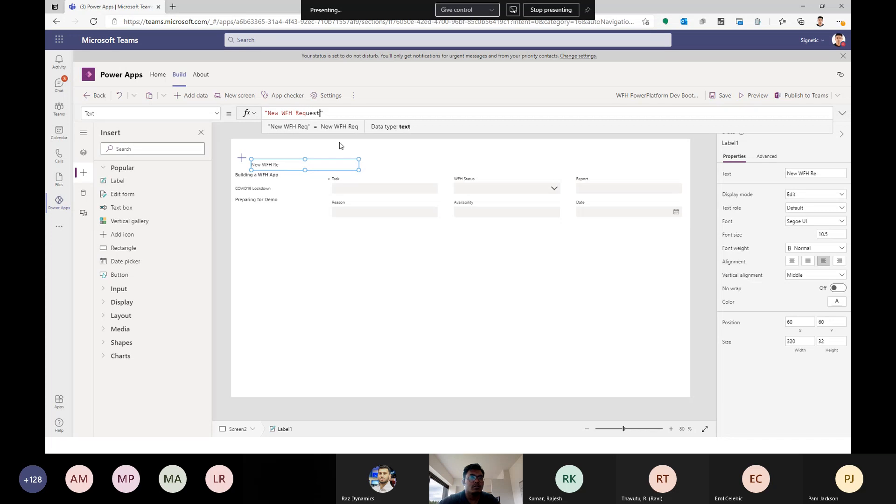
{"action": "left_click", "coordinate": [289, 161]}
{"action": "left_click", "coordinate": [288, 161]}
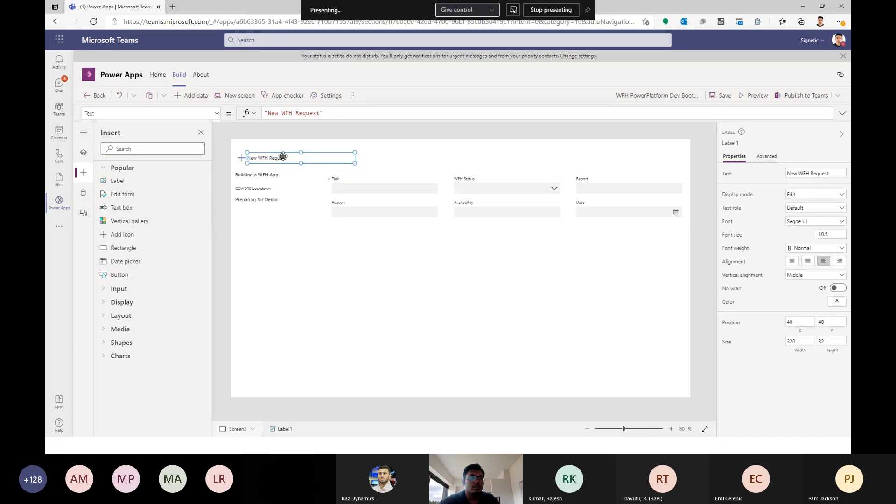
{"action": "left_click_drag", "start_coordinate": [621, 430], "coordinate": [636, 430]}
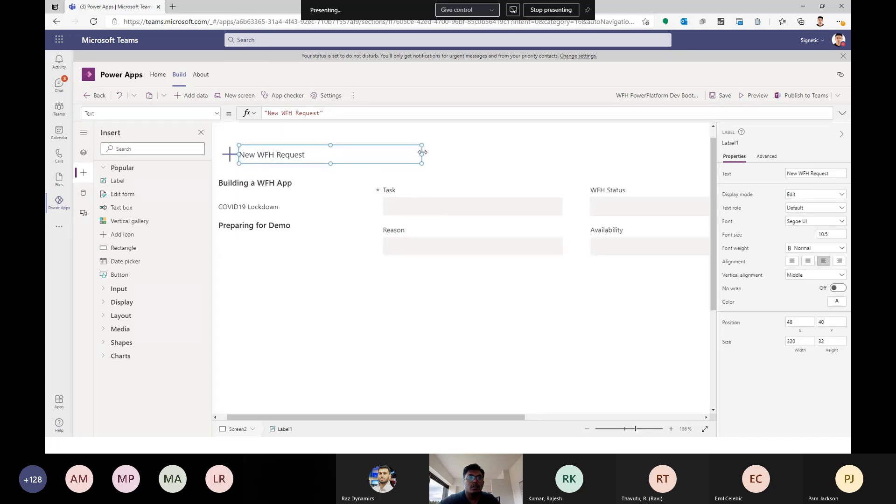
{"action": "left_click_drag", "start_coordinate": [422, 152], "coordinate": [309, 154]}
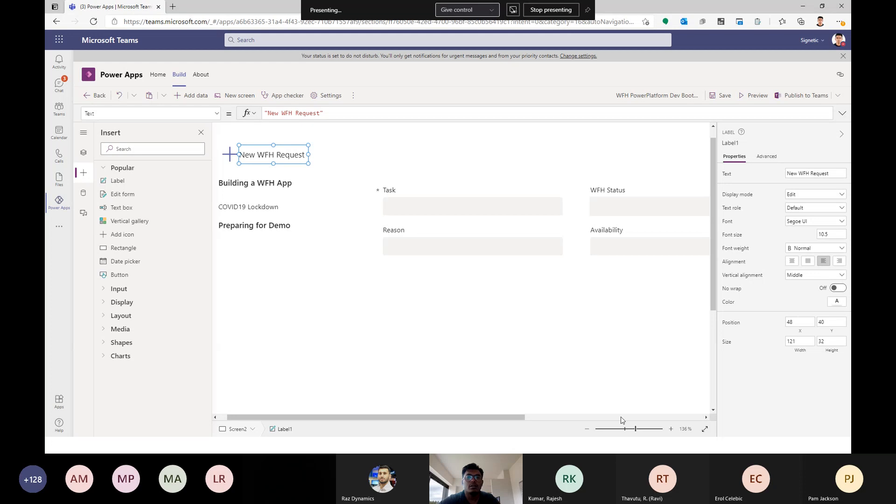
{"action": "left_click", "coordinate": [624, 429]}
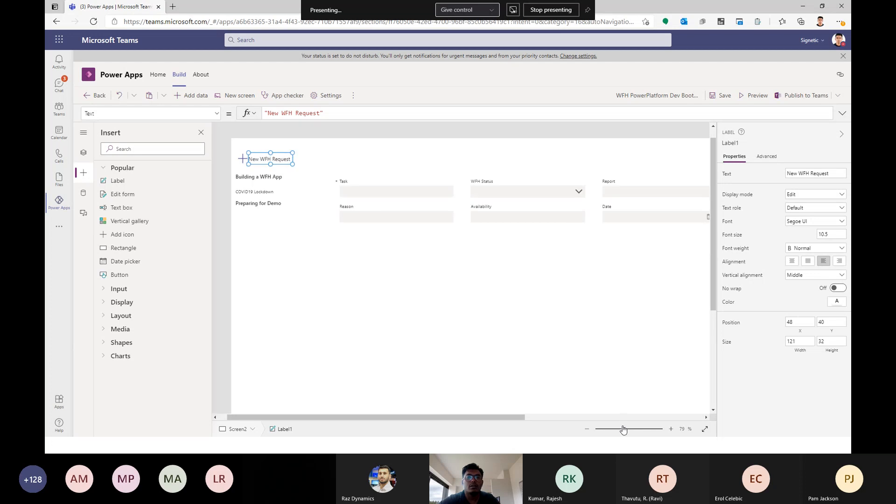
- Duplicate the "New WFH Request" label and stretch the copy across the screen's top edge at X 0, Y 0, sized 1366 by 40
{"action": "left_click", "coordinate": [270, 159]}
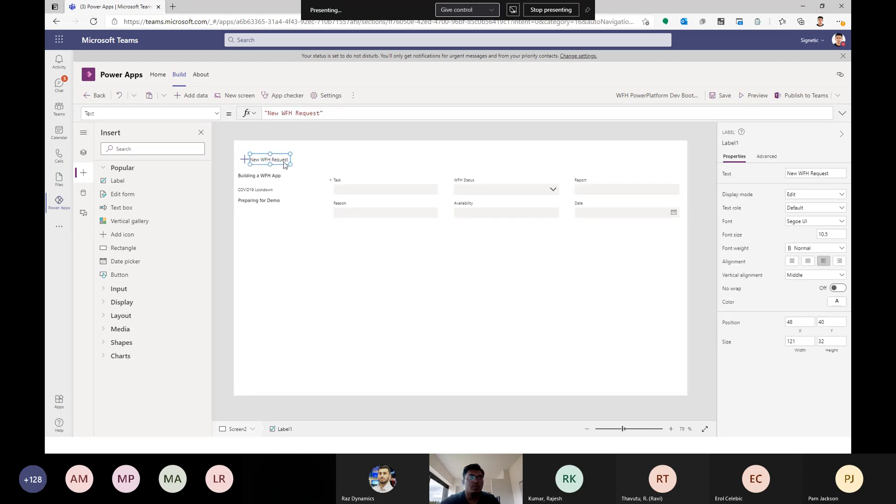
{"action": "key", "text": "ctrl+v"}
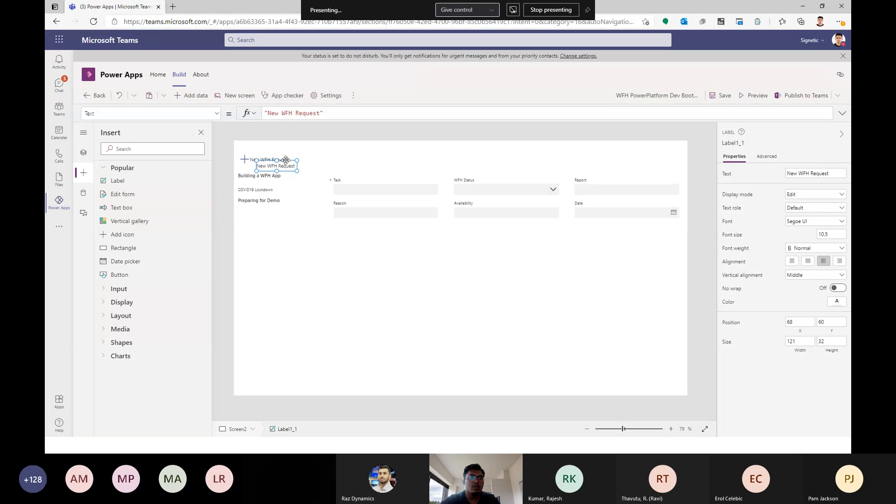
{"action": "mouse_move", "coordinate": [284, 163]}
{"action": "left_mouse_down"}
{"action": "mouse_move", "coordinate": [257, 140]}
{"action": "mouse_move", "coordinate": [274, 152]}
{"action": "left_mouse_up"}
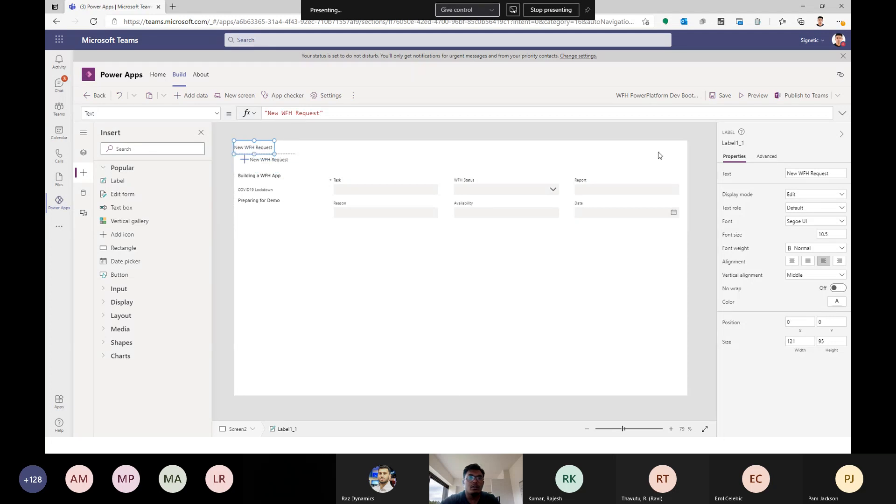
{"action": "left_click", "coordinate": [639, 429]}
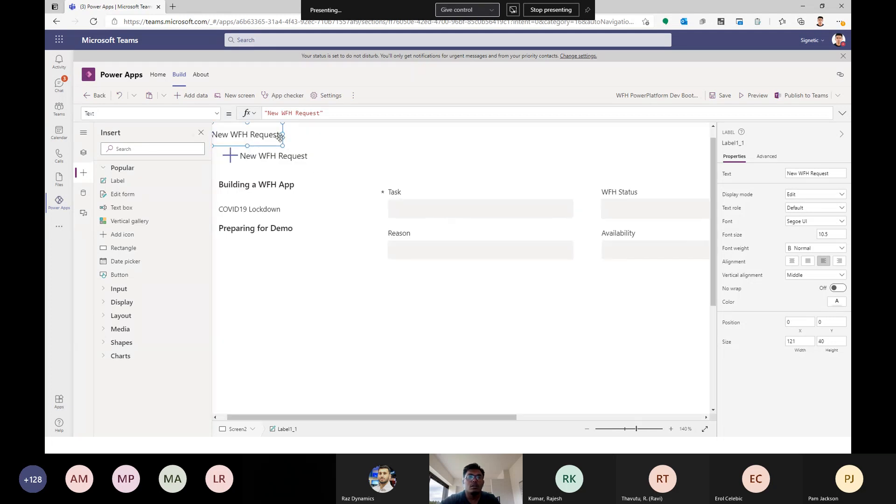
{"action": "left_click_drag", "start_coordinate": [285, 136], "coordinate": [709, 137]}
{"action": "left_click", "coordinate": [618, 428]}
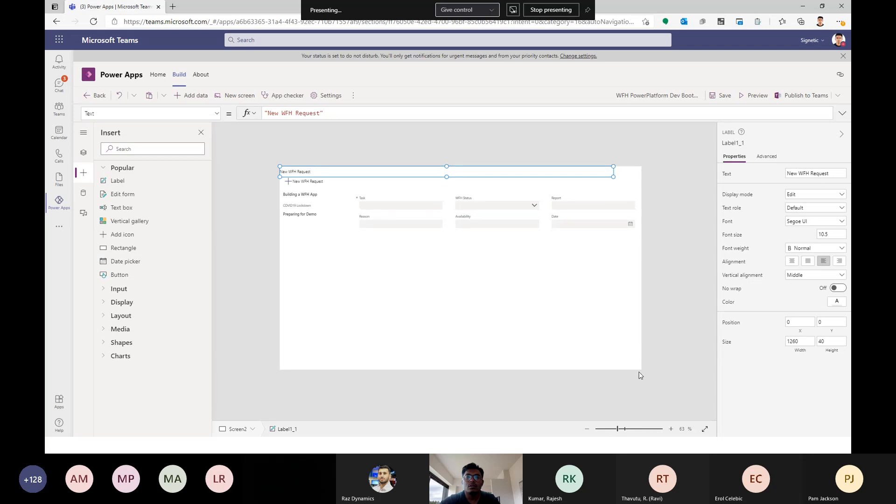
{"action": "left_click", "coordinate": [640, 429]}
{"action": "left_click_drag", "start_coordinate": [563, 418], "coordinate": [718, 422]}
{"action": "scroll", "coordinate": [679, 208], "scroll_direction": "up", "scroll_amount": 1}
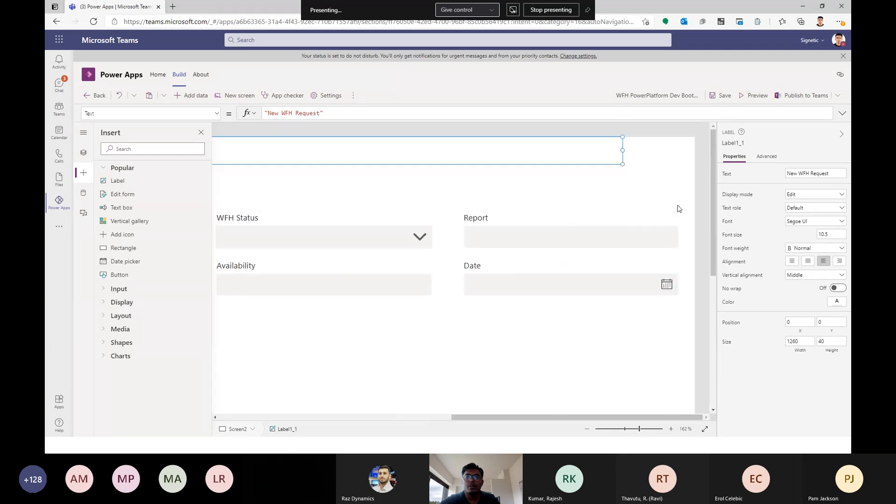
{"action": "left_click_drag", "start_coordinate": [623, 150], "coordinate": [696, 150]}
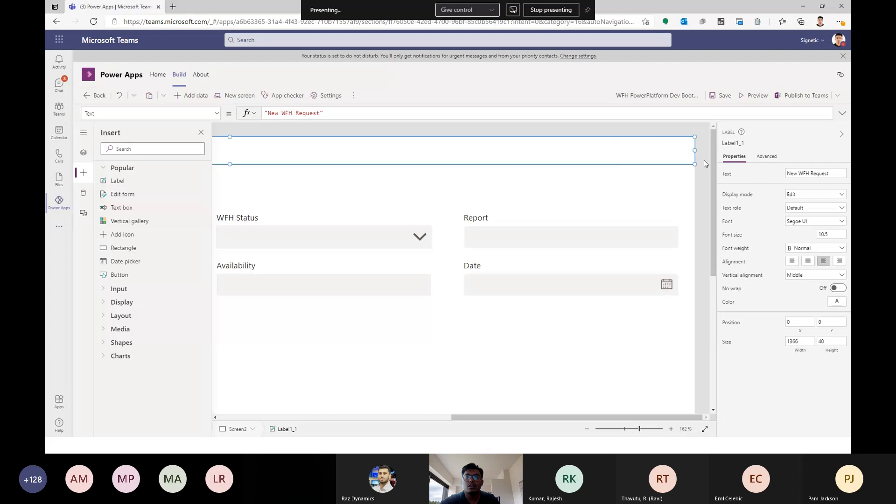
{"action": "left_click", "coordinate": [618, 429]}
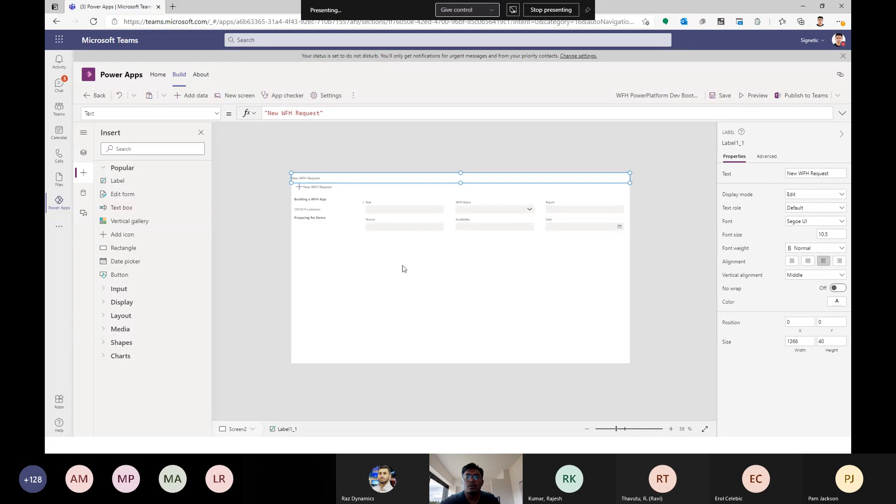
- Set the text of the full-width label to "WFH Request App"
{"action": "double_click", "coordinate": [276, 114]}
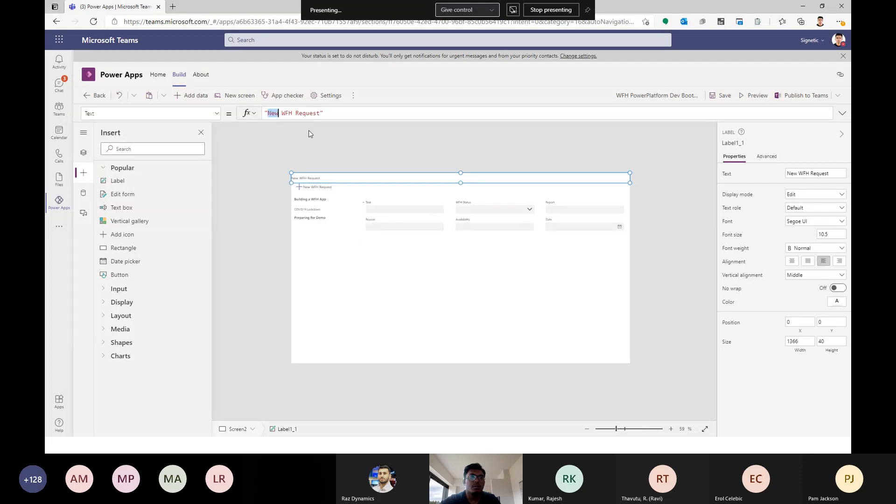
{"action": "key", "text": "BackSpace"}
{"action": "key", "text": "Delete"}
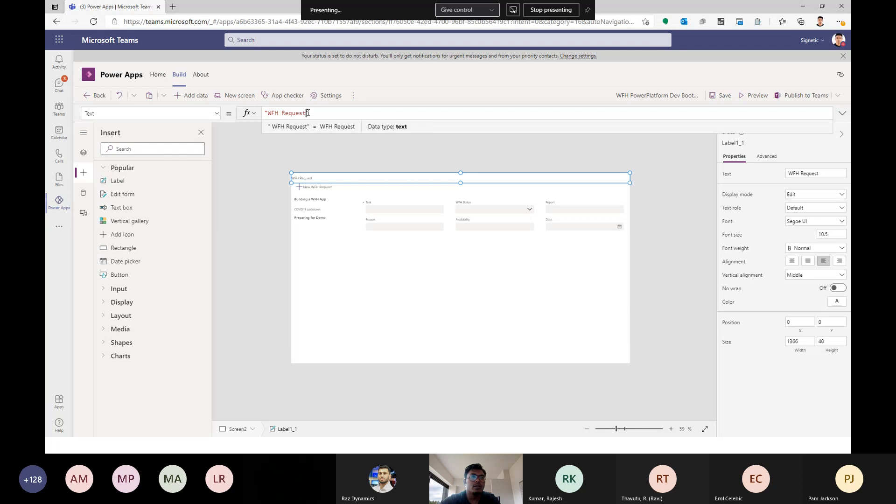
{"action": "type", "text": "App"}
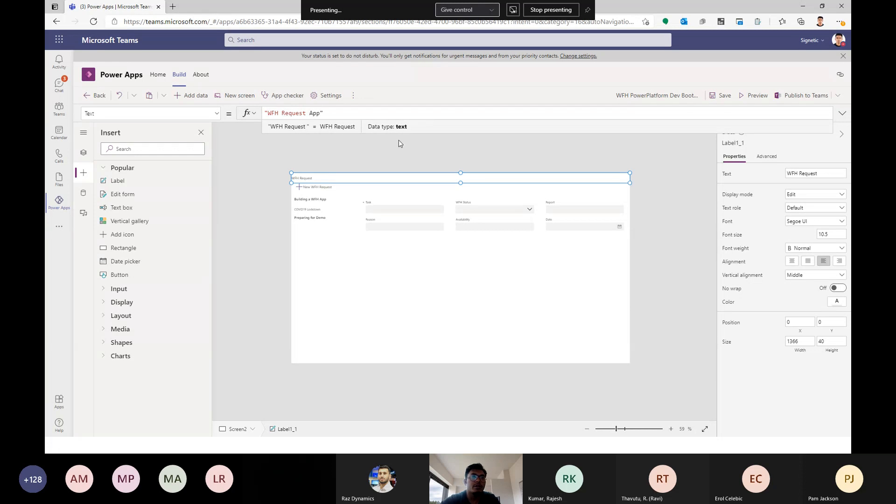
{"action": "left_click", "coordinate": [338, 164]}
{"action": "left_click", "coordinate": [326, 180]}
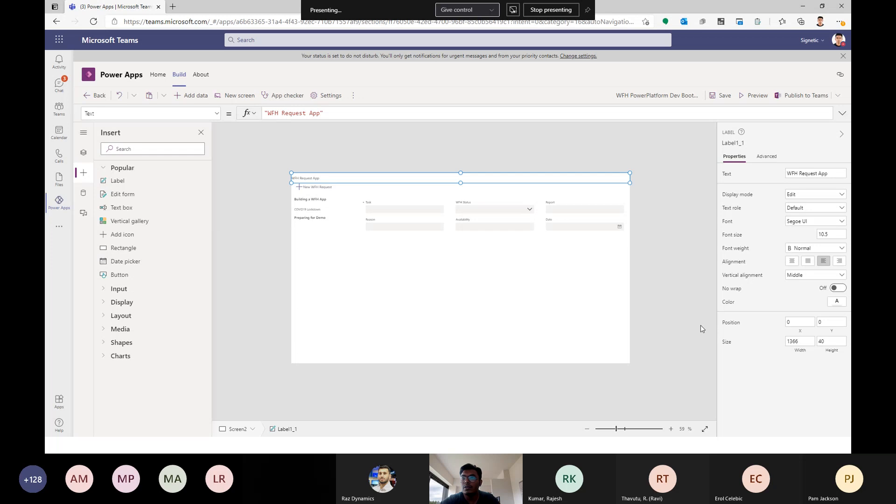
- Insert a rectangle and fit it over the title label as a header bar at X 0, Y 0, sized 1366 by 40
{"action": "left_click", "coordinate": [401, 170]}
{"action": "left_click", "coordinate": [125, 248]}
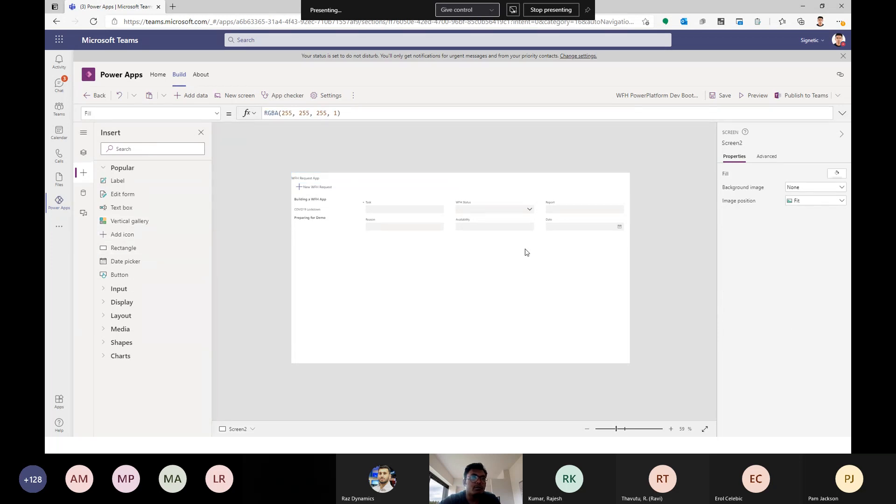
{"action": "left_click_drag", "start_coordinate": [317, 180], "coordinate": [675, 185]}
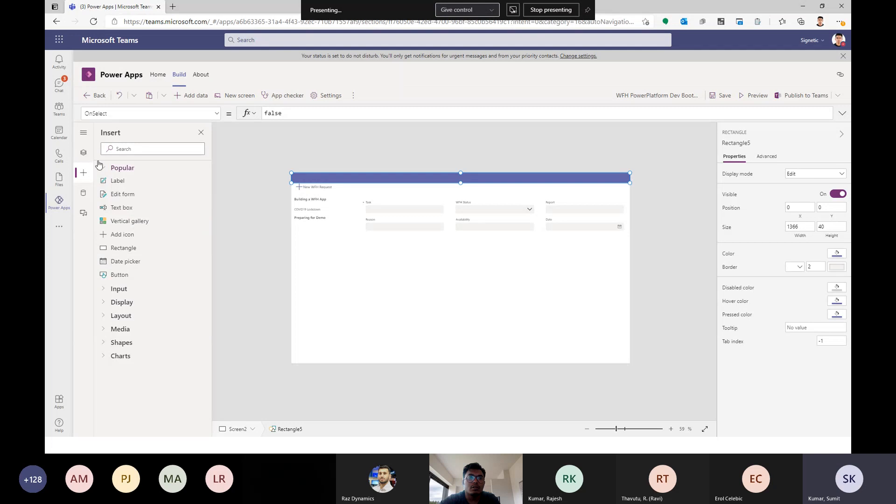
- Bring the "WFH Request App" label in front of the header rectangle and set its text color to white
{"action": "left_click", "coordinate": [83, 152]}
{"action": "left_click", "coordinate": [133, 255]}
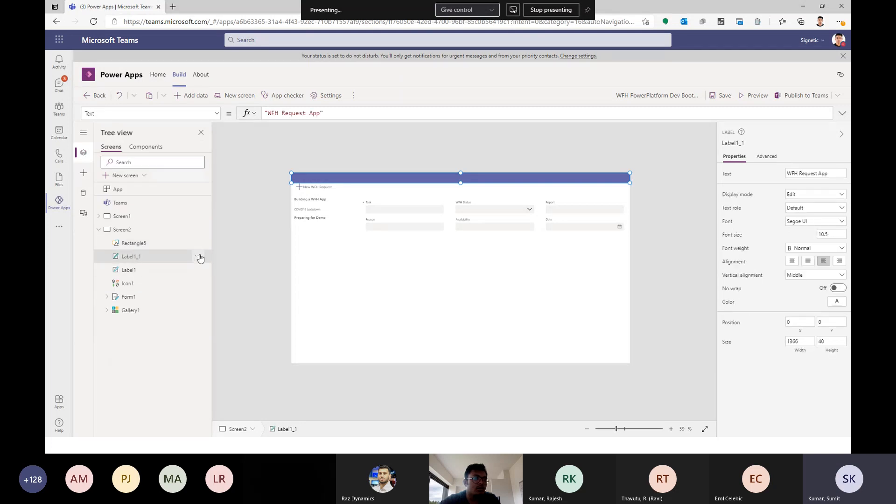
{"action": "left_click", "coordinate": [198, 256]}
{"action": "mouse_move", "coordinate": [231, 344]}
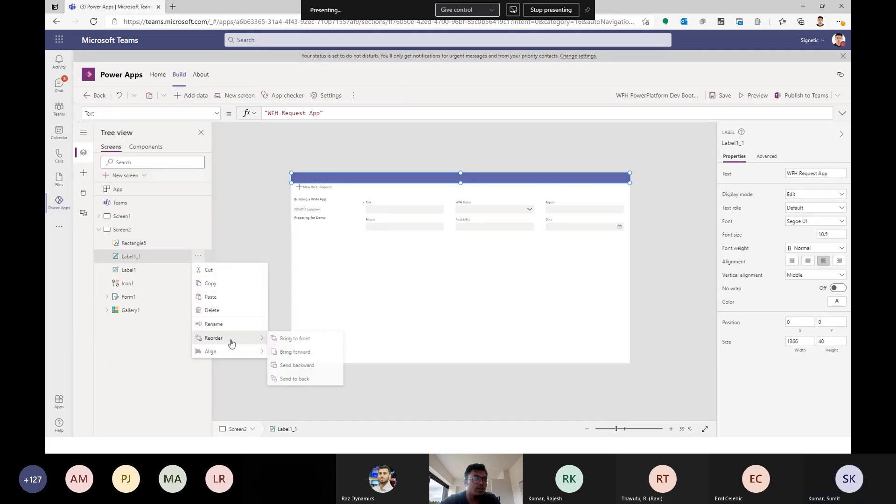
{"action": "left_click", "coordinate": [298, 343]}
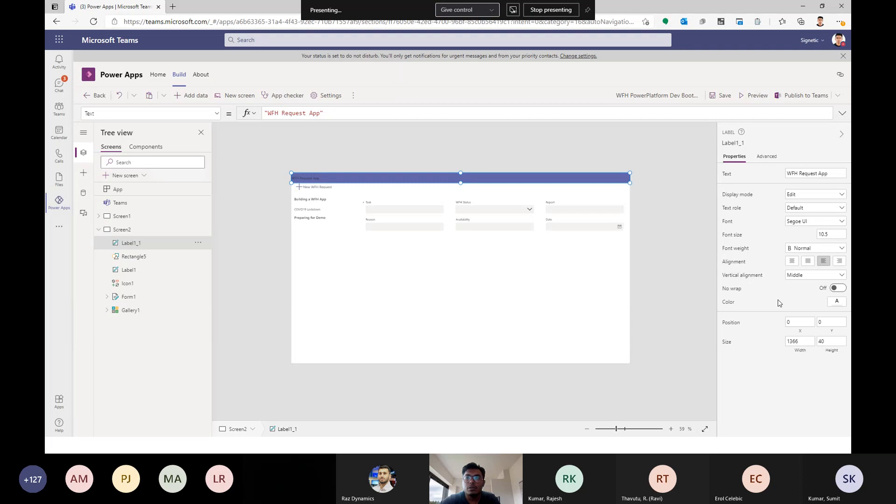
{"action": "left_click", "coordinate": [838, 301]}
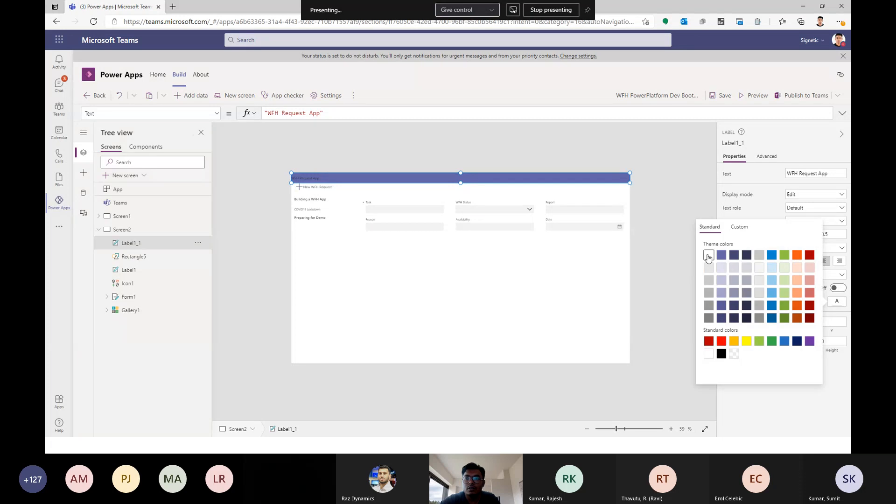
{"action": "left_click", "coordinate": [260, 204]}
- Move the title label's left edge inward so its text starts roughly in line with the add icon below
{"action": "left_click", "coordinate": [297, 177]}
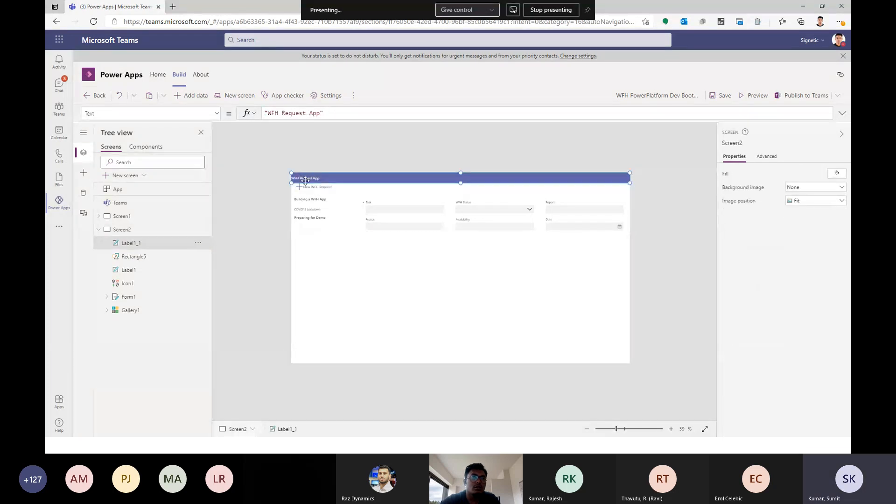
{"action": "left_click", "coordinate": [635, 429]}
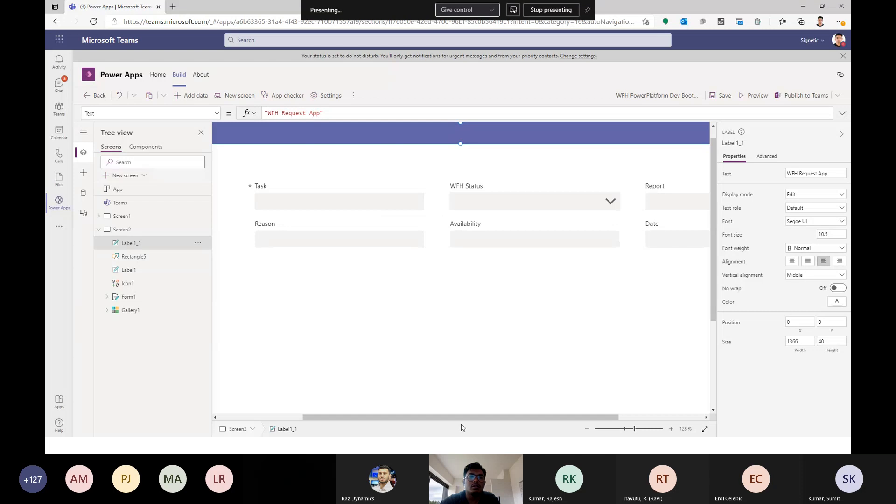
{"action": "left_click_drag", "start_coordinate": [439, 417], "coordinate": [358, 417]}
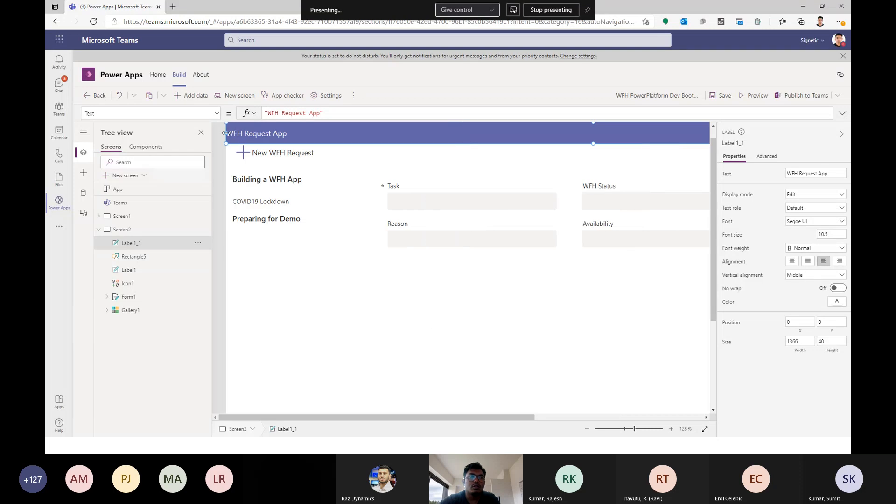
{"action": "left_click_drag", "start_coordinate": [226, 133], "coordinate": [242, 134]}
{"action": "left_click", "coordinate": [232, 150]}
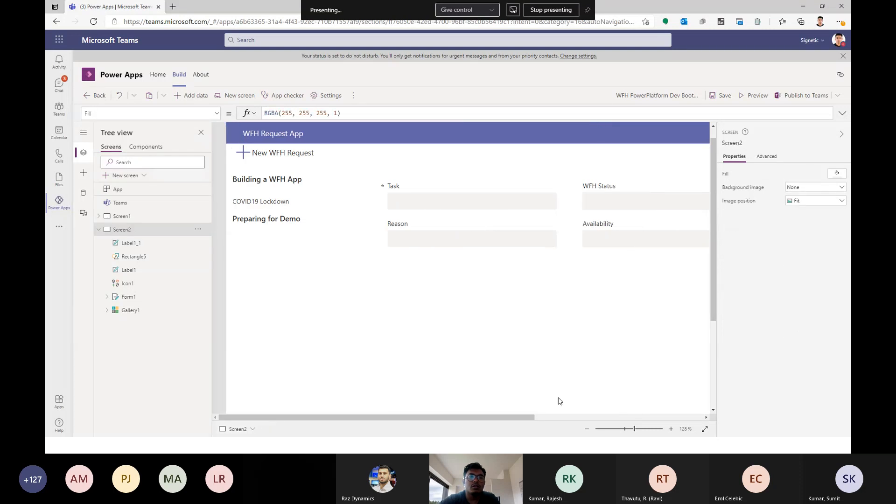
- Inspect the new screen's layout up close, preview the app with its header, gallery and form, and close the preview
{"action": "left_click", "coordinate": [608, 429]}
{"action": "left_click", "coordinate": [646, 429]}
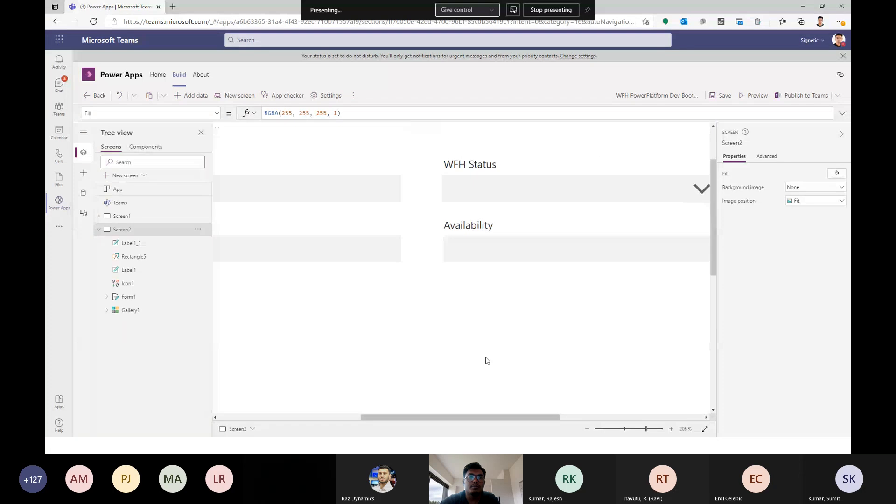
{"action": "left_click_drag", "start_coordinate": [497, 417], "coordinate": [302, 392]}
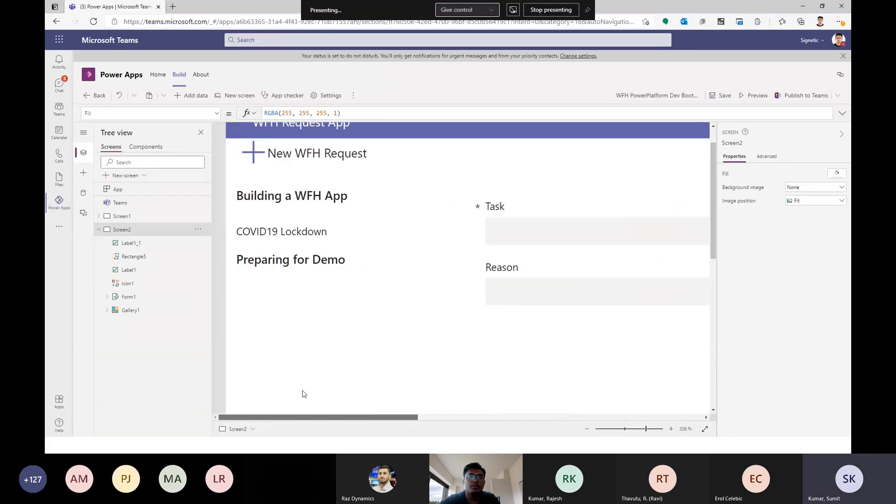
{"action": "left_click", "coordinate": [310, 152]}
{"action": "left_click", "coordinate": [544, 340]}
{"action": "left_click", "coordinate": [632, 430]}
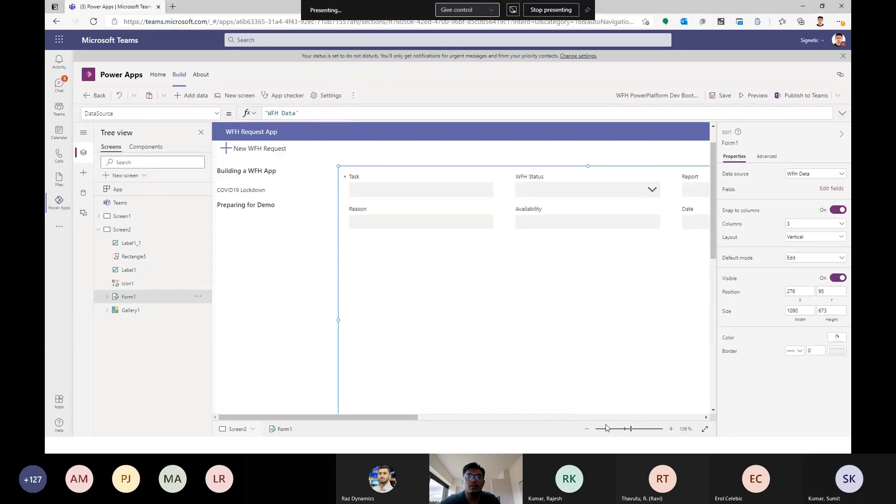
{"action": "left_click", "coordinate": [755, 96]}
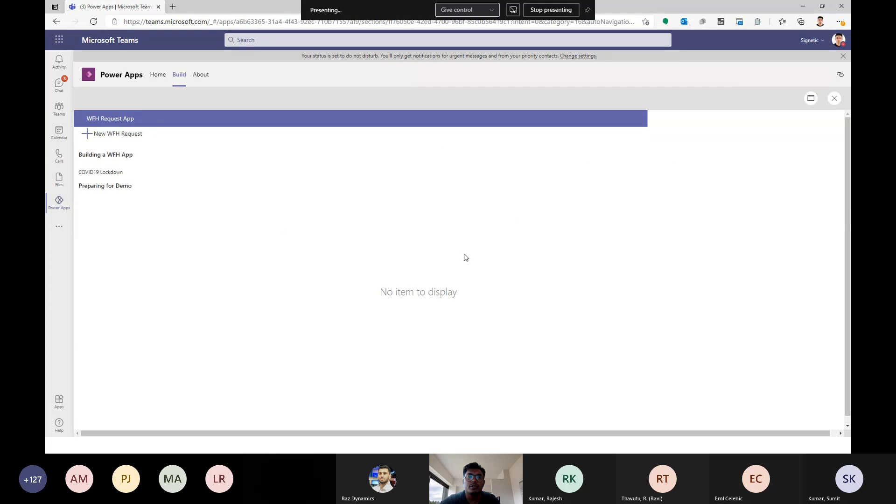
{"action": "left_click", "coordinate": [835, 98]}
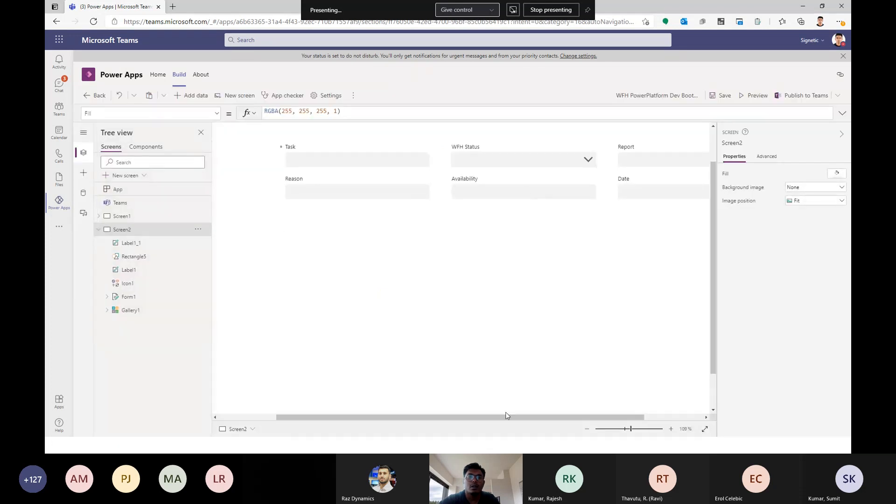
- Set the OnSelect formula of both the "New WFH Request" label and the add icon to NewForm(Form1)
{"action": "left_click_drag", "start_coordinate": [630, 429], "coordinate": [597, 430]}
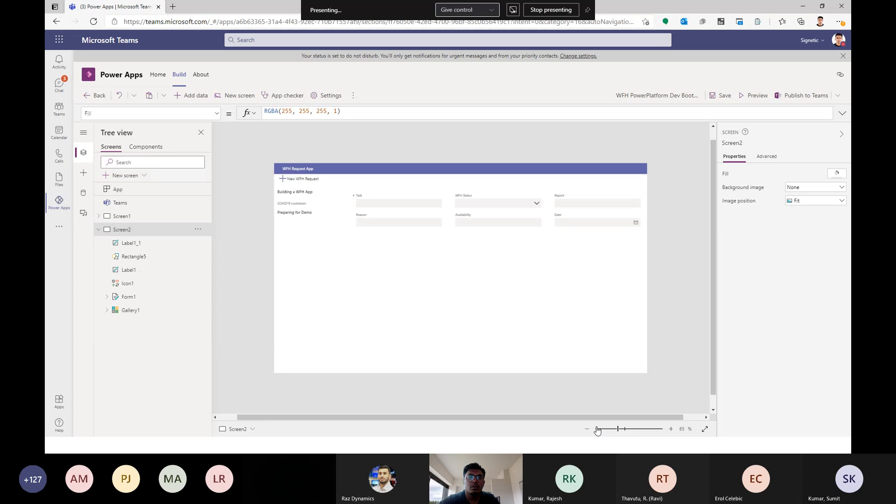
{"action": "left_click", "coordinate": [309, 179]}
{"action": "left_click", "coordinate": [283, 179], "text": "shift"}
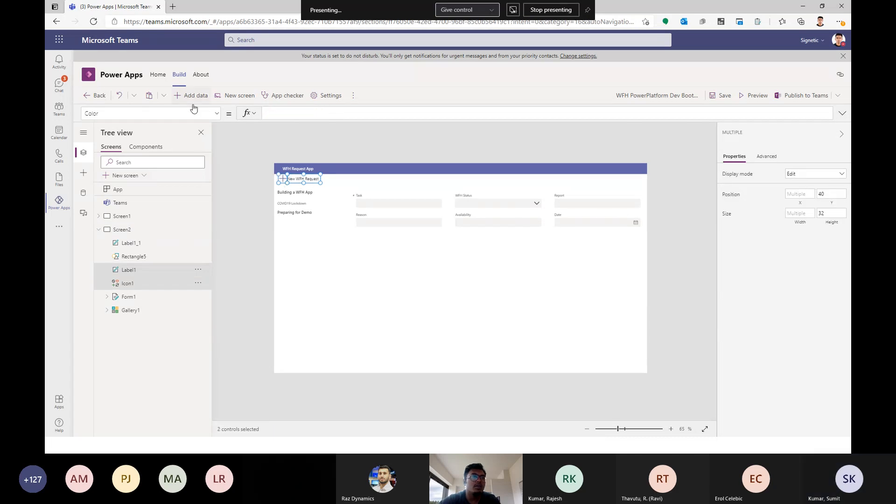
{"action": "left_click", "coordinate": [217, 114]}
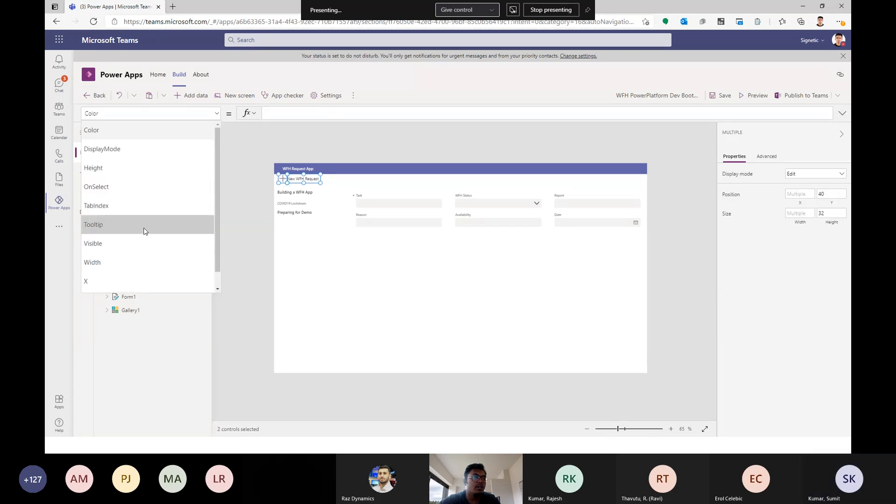
{"action": "left_click", "coordinate": [99, 188]}
{"action": "double_click", "coordinate": [287, 113]}
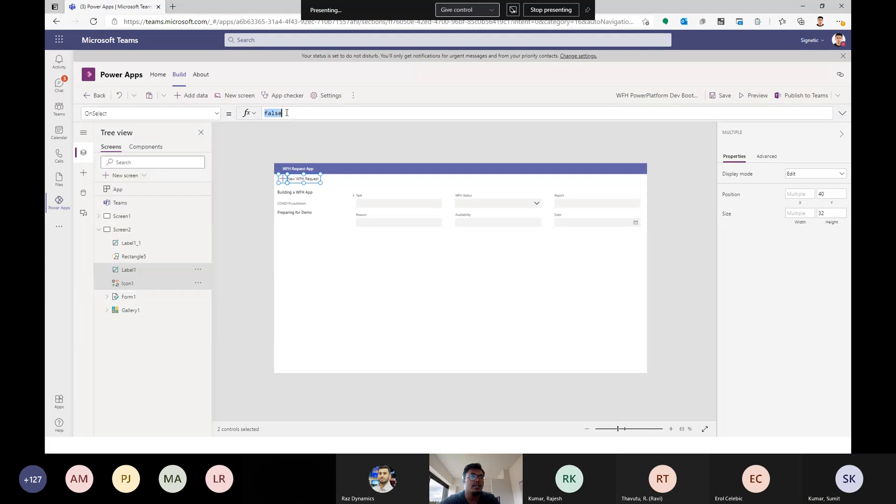
{"action": "type", "text": "Ner"}
{"action": "key", "text": "BackSpace"}
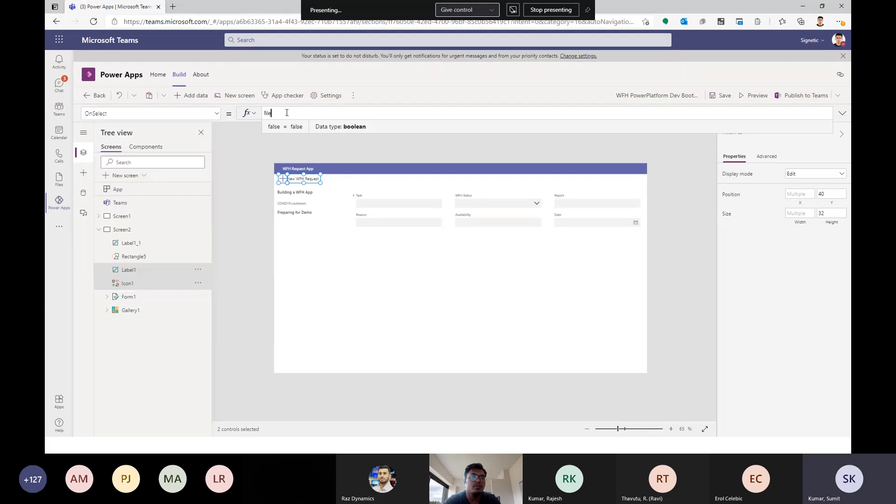
{"action": "type", "text": "wForm("}
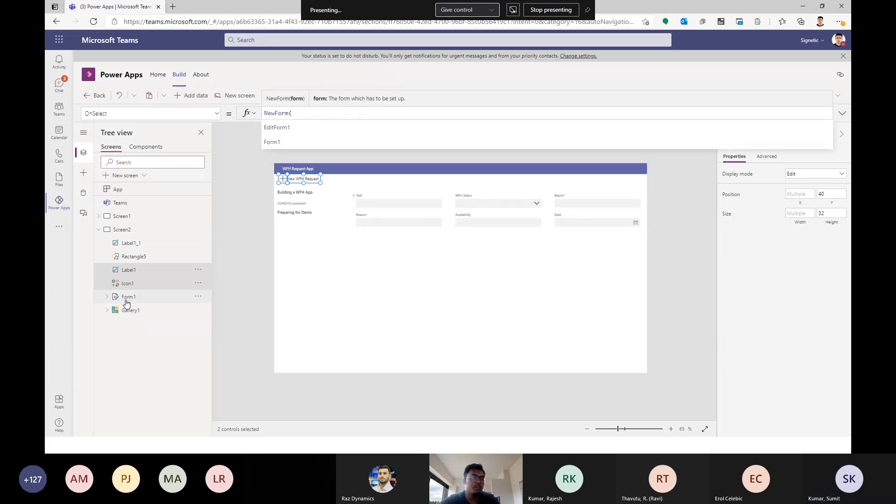
{"action": "type", "text": "Fo"}
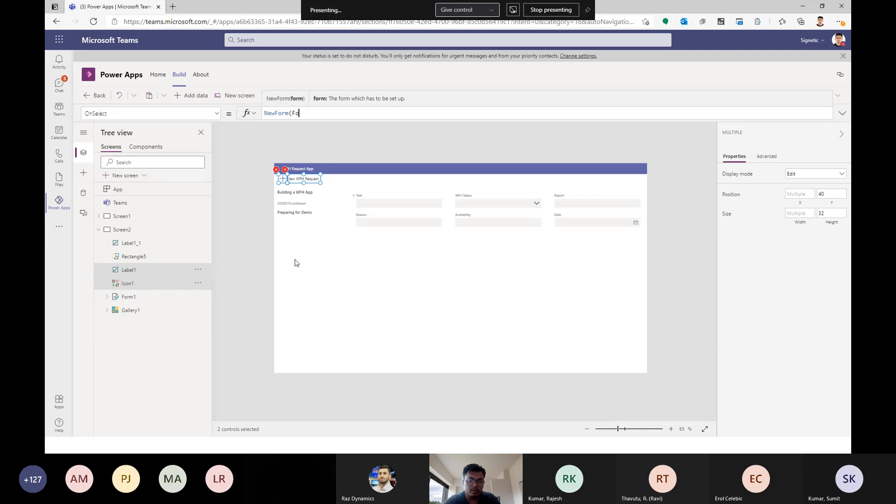
{"action": "type", "text": "rm1)"}
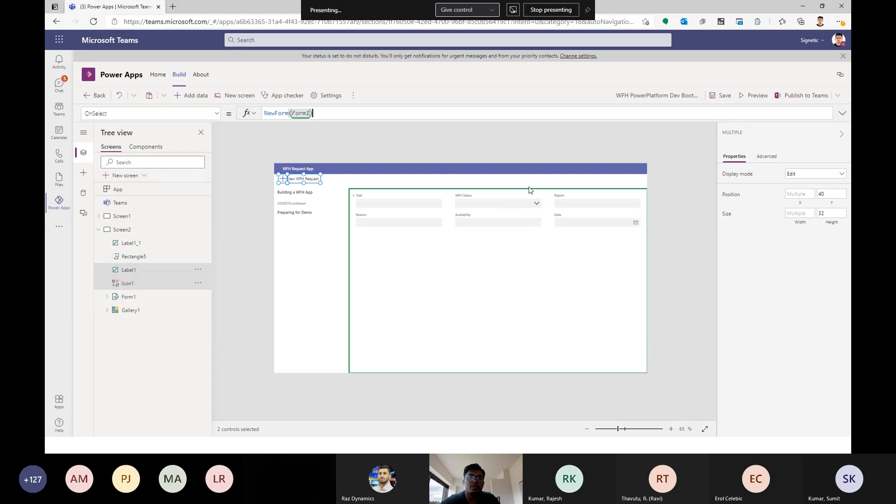
- Preview the app, start a new WFH request from the label beside the add icon, and close the preview
{"action": "left_click", "coordinate": [519, 158]}
{"action": "left_click", "coordinate": [754, 95]}
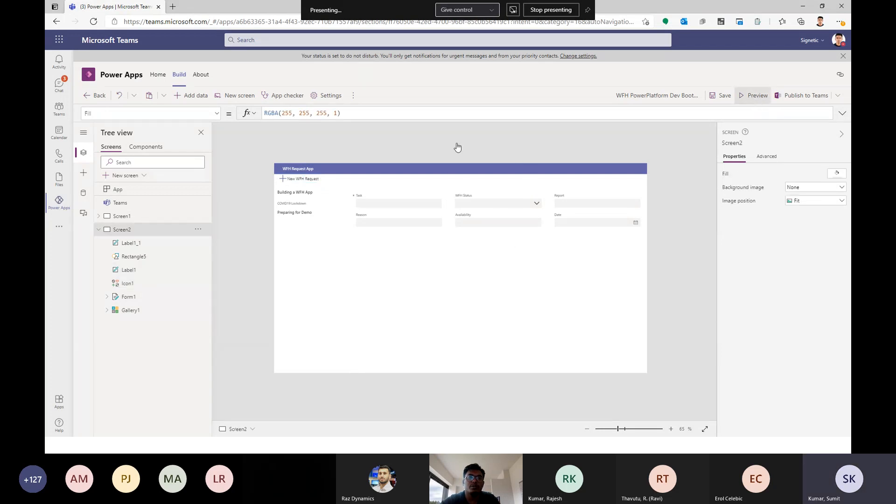
{"action": "left_click", "coordinate": [113, 135]}
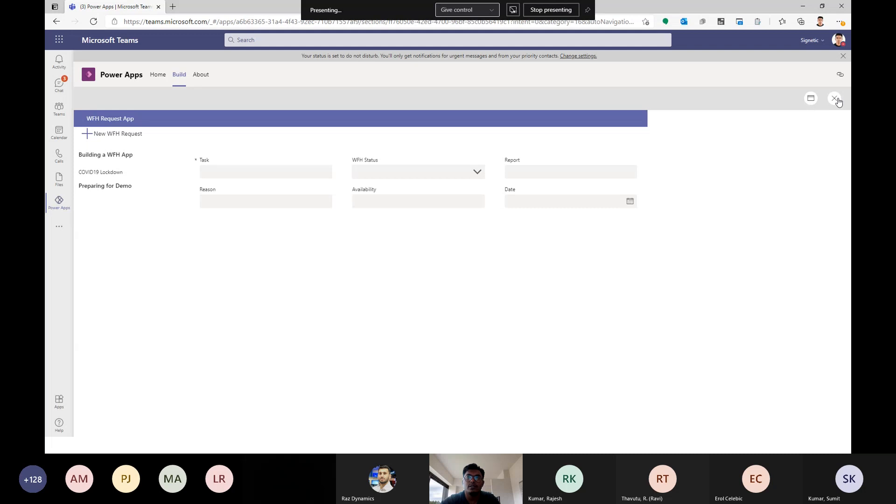
{"action": "left_click", "coordinate": [838, 100]}
{"action": "left_click", "coordinate": [478, 200]}
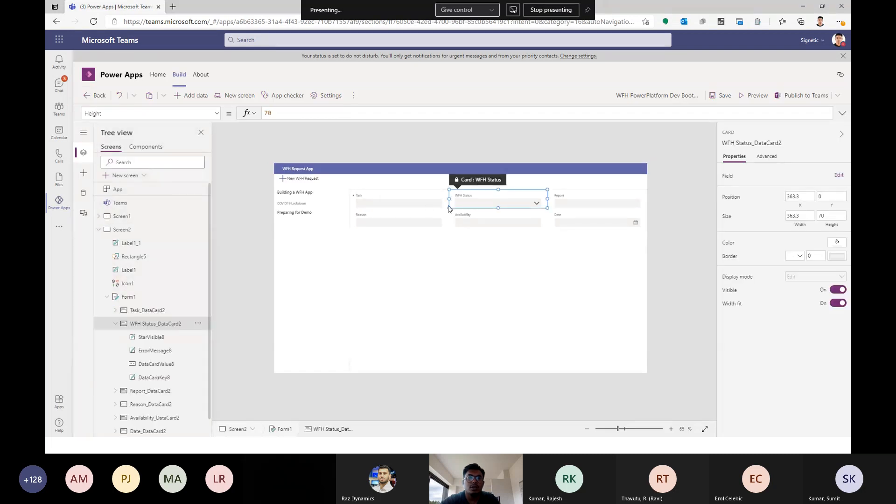
- Extend the OnSelect formula of the "New WFH Request" label and add icon to NewForm(Form1); UpdateContext({newMode:true})
{"action": "left_click", "coordinate": [304, 179]}
{"action": "left_click", "coordinate": [283, 179], "text": "shift"}
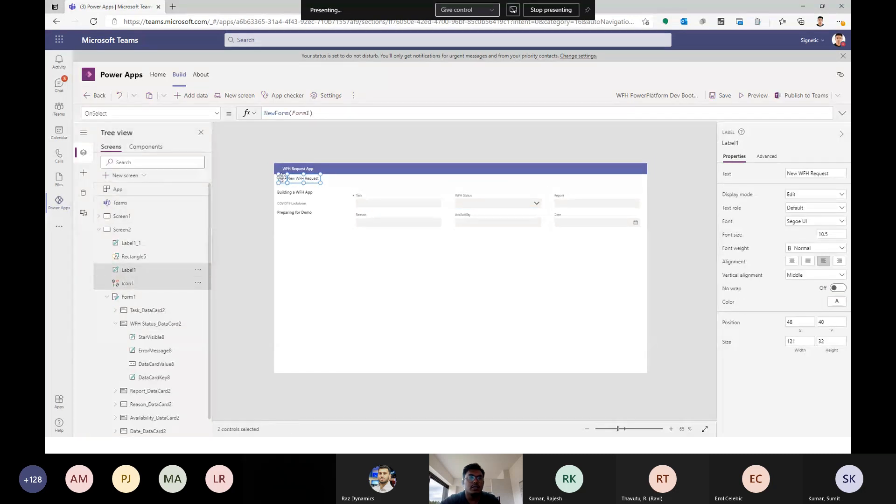
{"action": "left_click", "coordinate": [341, 113]}
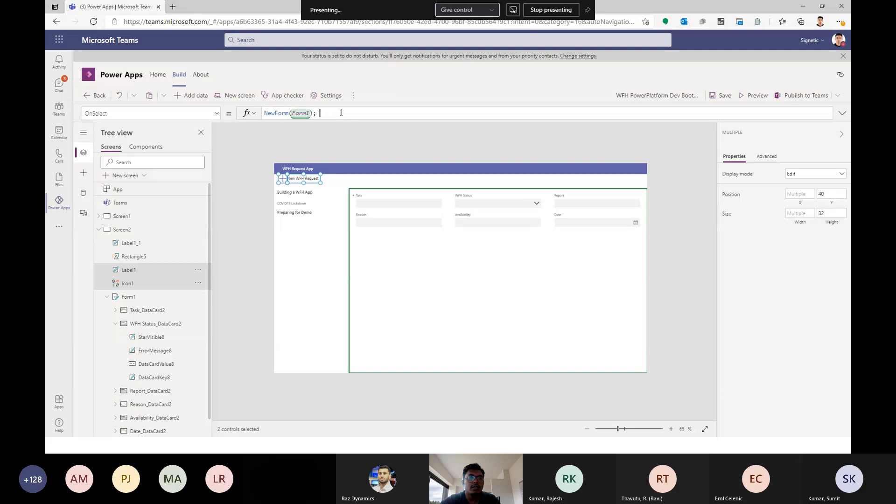
{"action": "type", "text": "; UpdateC"}
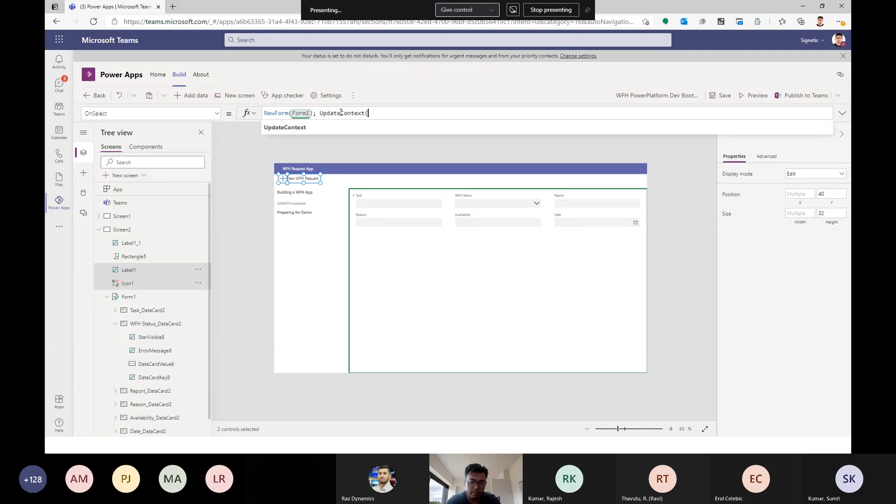
{"action": "type", "text": "ontext("}
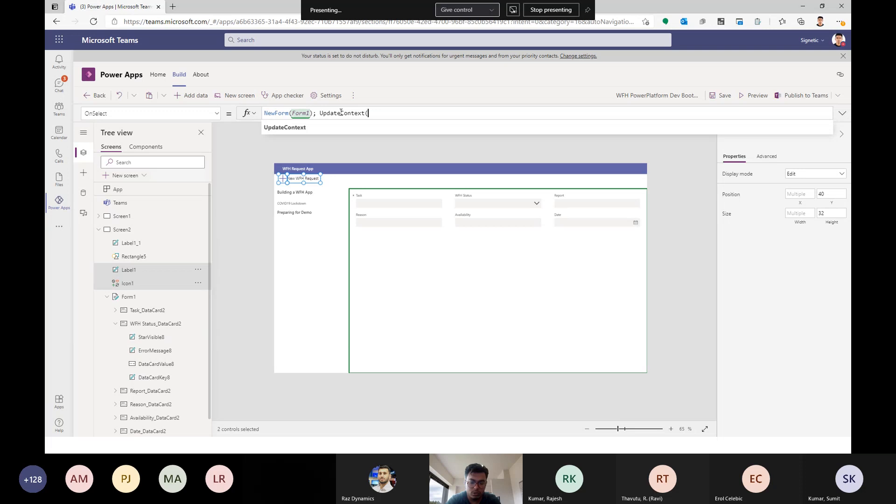
{"action": "type", "text": "{newMode:true"}
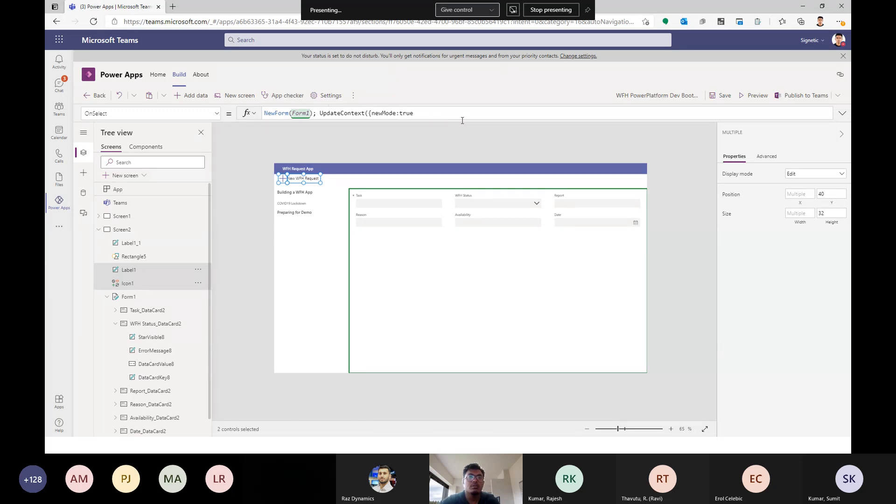
{"action": "type", "text": "})"}
{"action": "double_click", "coordinate": [383, 112]}
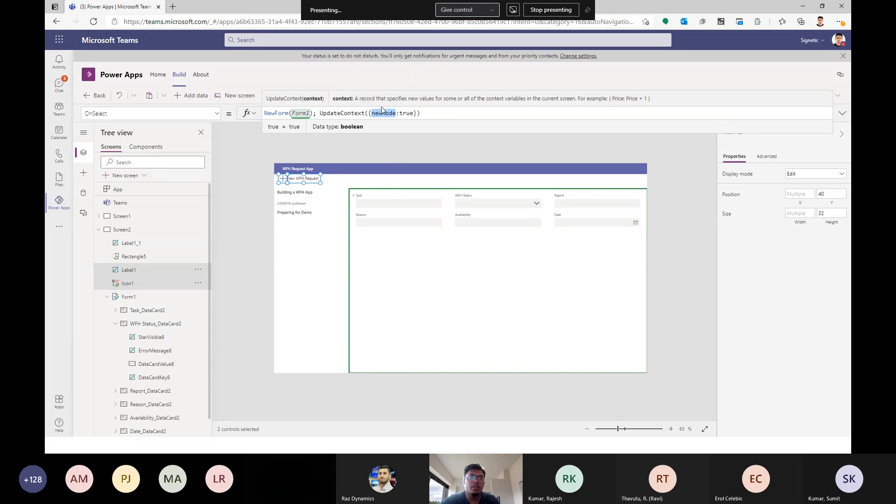
{"action": "left_click", "coordinate": [457, 155]}
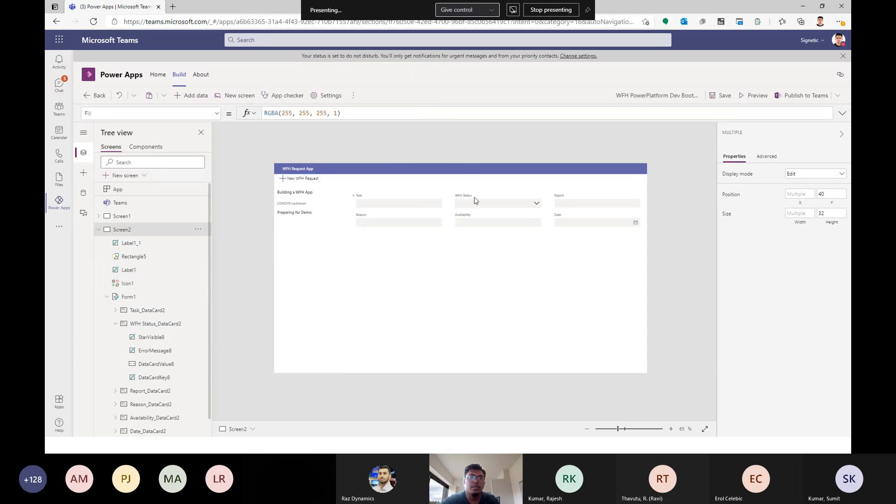
- Set the Visible property of the form's Report card to newMode
{"action": "left_click", "coordinate": [568, 201]}
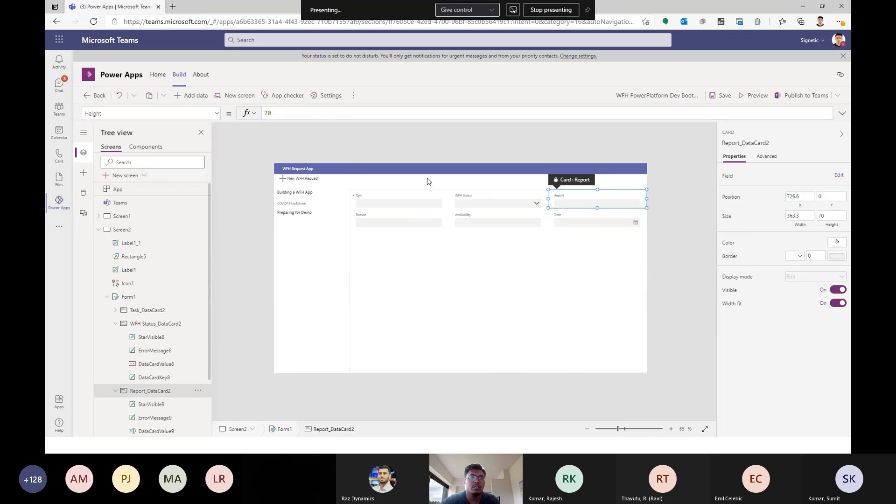
{"action": "left_click", "coordinate": [217, 114]}
{"action": "scroll", "coordinate": [150, 210], "scroll_direction": "down", "scroll_amount": 5}
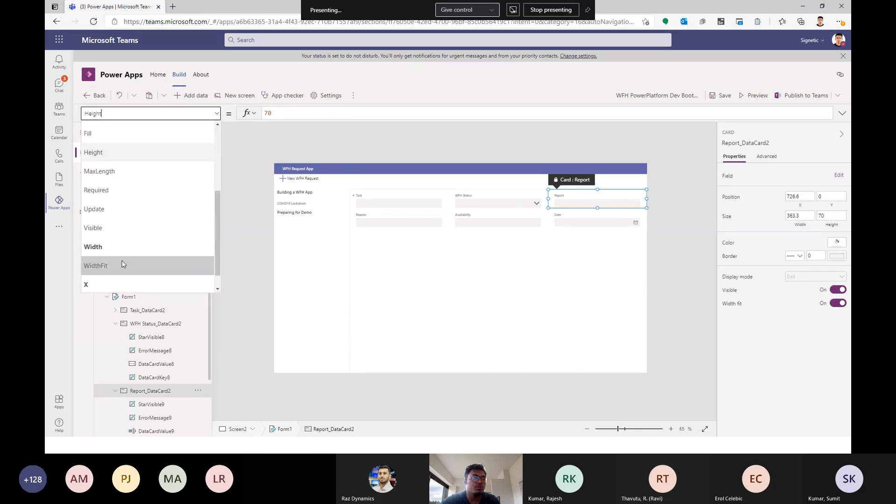
{"action": "left_click", "coordinate": [120, 228]}
{"action": "double_click", "coordinate": [295, 113]}
{"action": "type", "text": "newMode"}
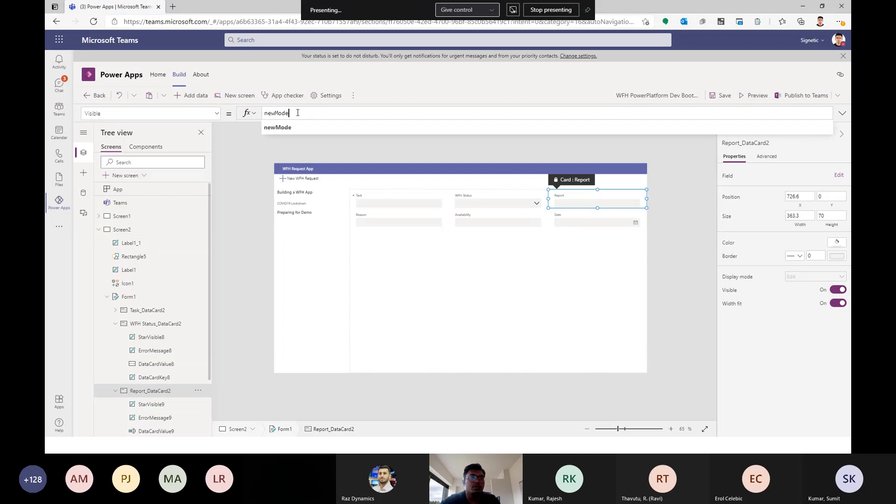
{"action": "left_click", "coordinate": [288, 117]}
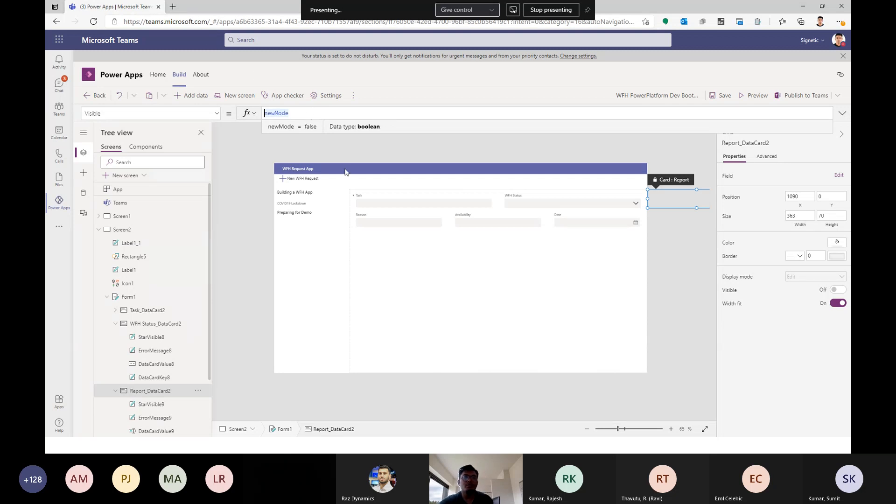
{"action": "left_click", "coordinate": [520, 384]}
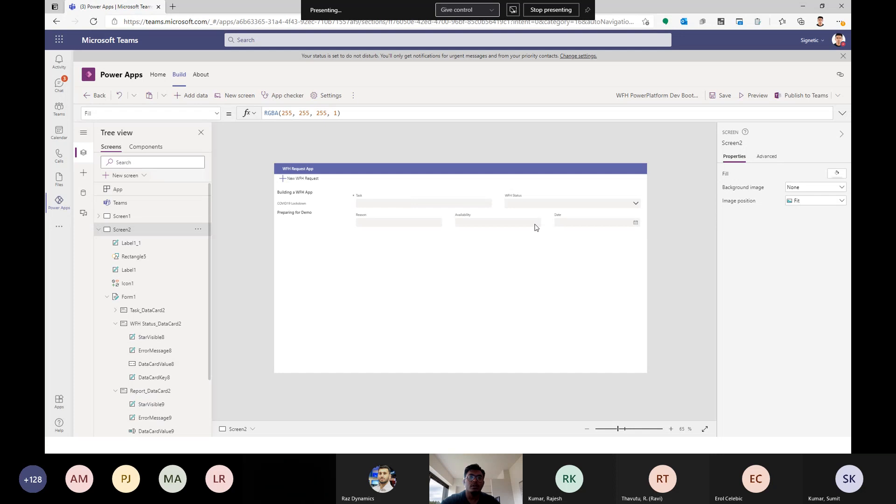
- Test in preview how starting a new WFH request affects the Report field, and return to the editor
{"action": "left_click", "coordinate": [753, 96]}
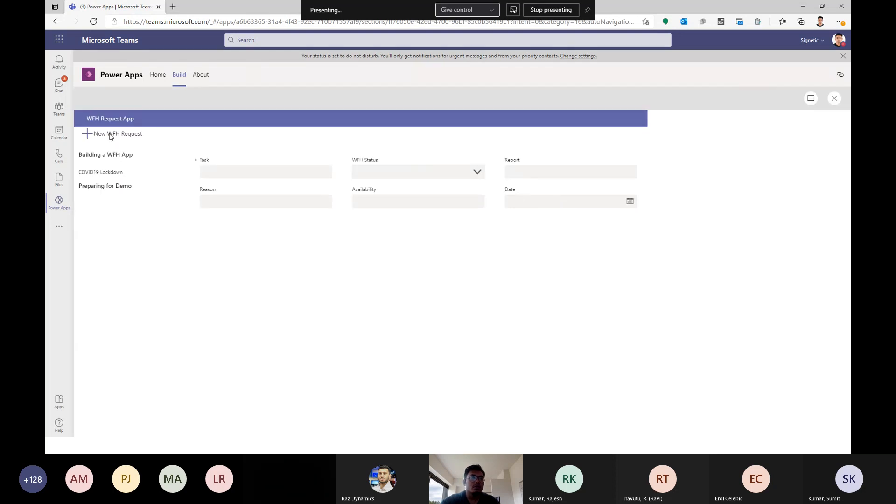
{"action": "left_click", "coordinate": [111, 135]}
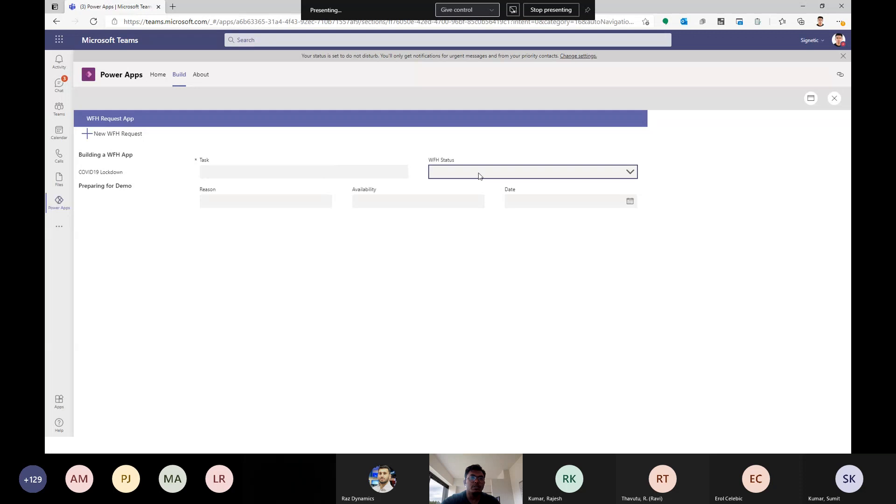
{"action": "left_click", "coordinate": [834, 98]}
- Try If(newMode,'WFH Status (WFH Data)'.Pending) as the Default property of the WFH Status combo box, and clear it again
{"action": "left_click", "coordinate": [532, 200]}
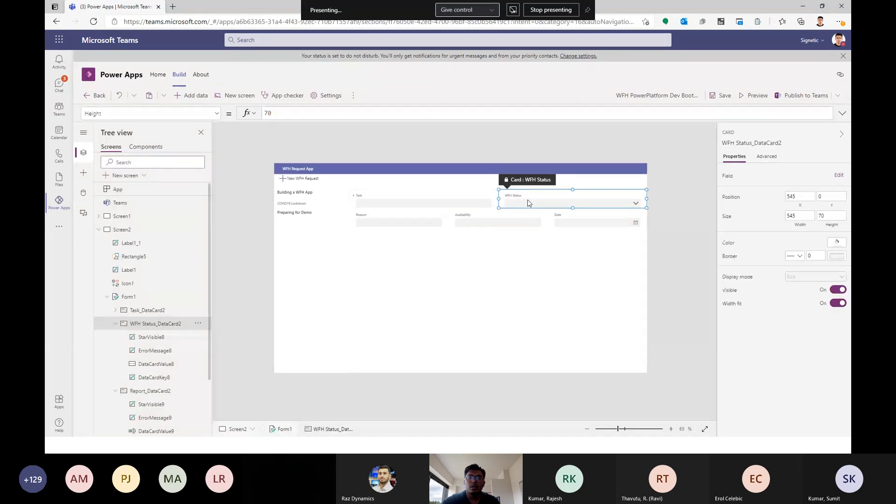
{"action": "left_click", "coordinate": [521, 199]}
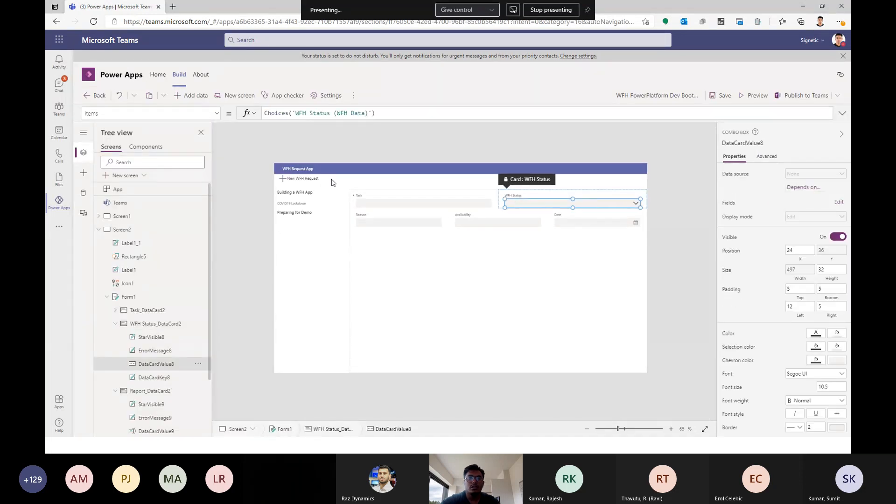
{"action": "left_click", "coordinate": [217, 113]}
{"action": "scroll", "coordinate": [125, 238], "scroll_direction": "down", "scroll_amount": 3}
{"action": "scroll", "coordinate": [125, 241], "scroll_direction": "up", "scroll_amount": 7}
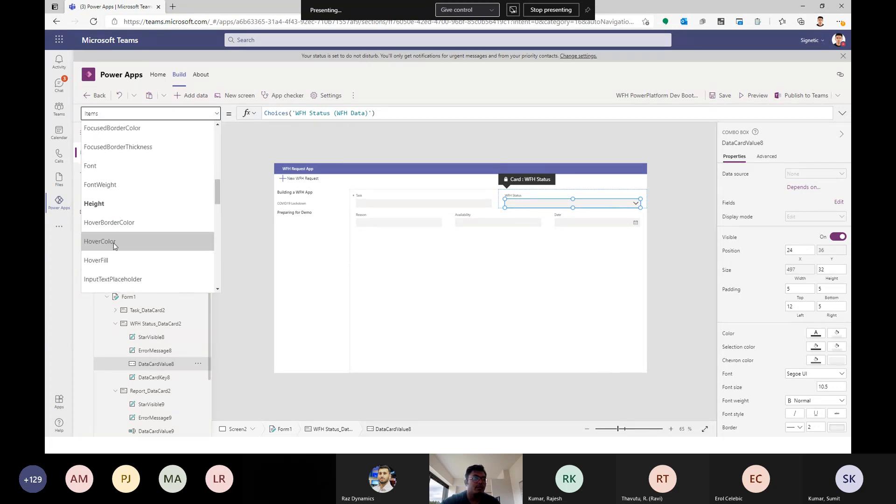
{"action": "left_click", "coordinate": [110, 236]}
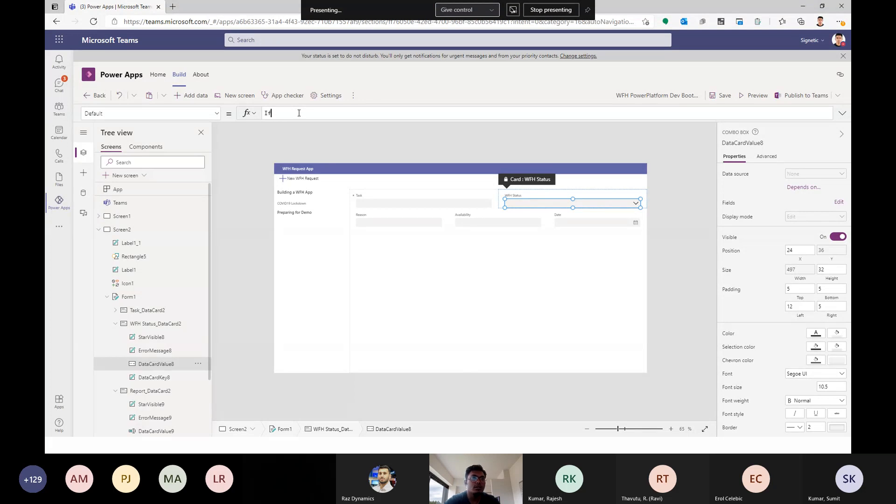
{"action": "type", "text": "(newMo"}
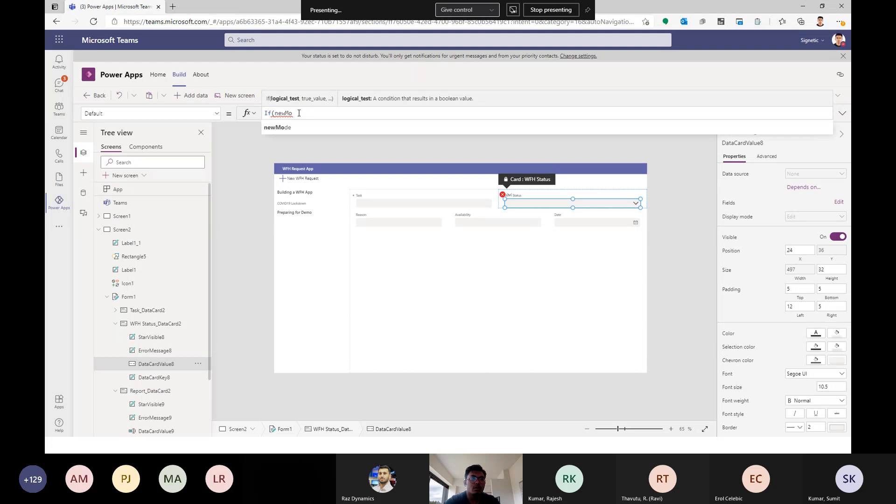
{"action": "type", "text": "de"}
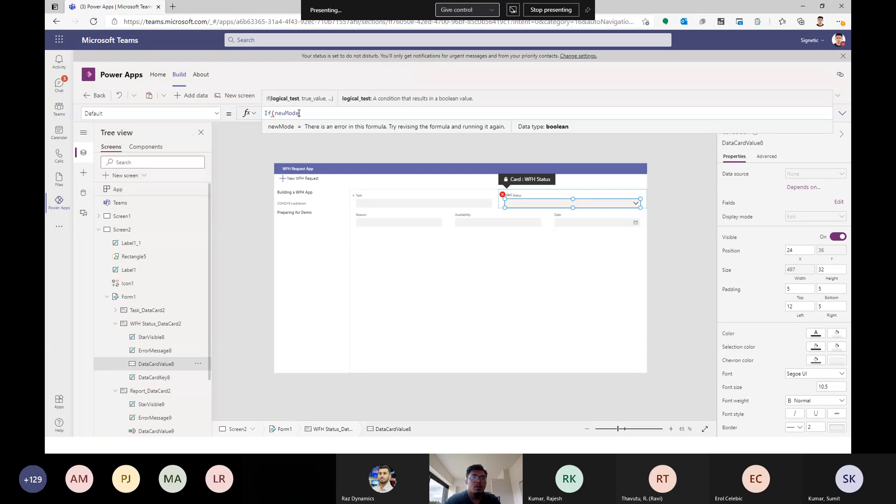
{"action": "type", "text": ",'"}
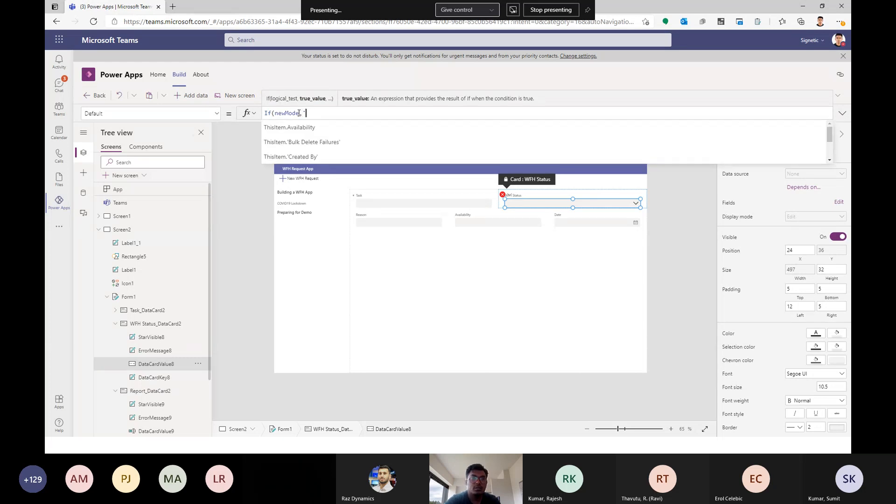
{"action": "type", "text": "WFH"}
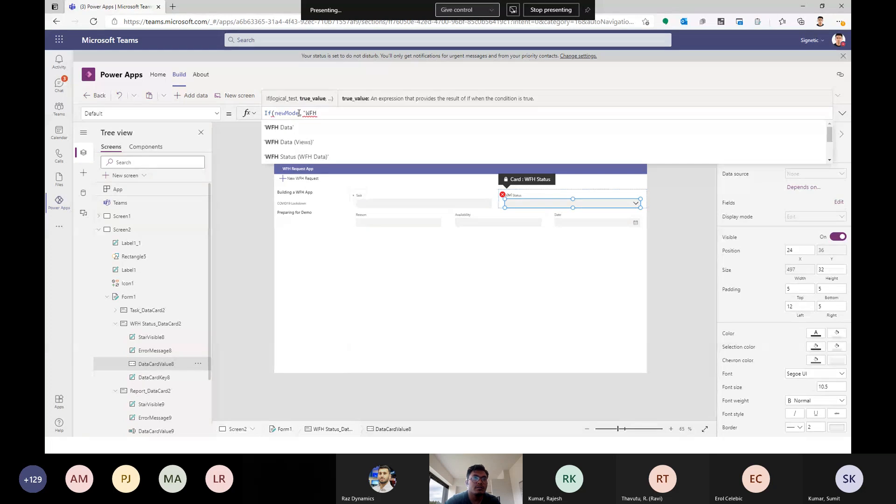
{"action": "key", "text": "Down"}
{"action": "key", "text": "Down"}
{"action": "key", "text": "Tab"}
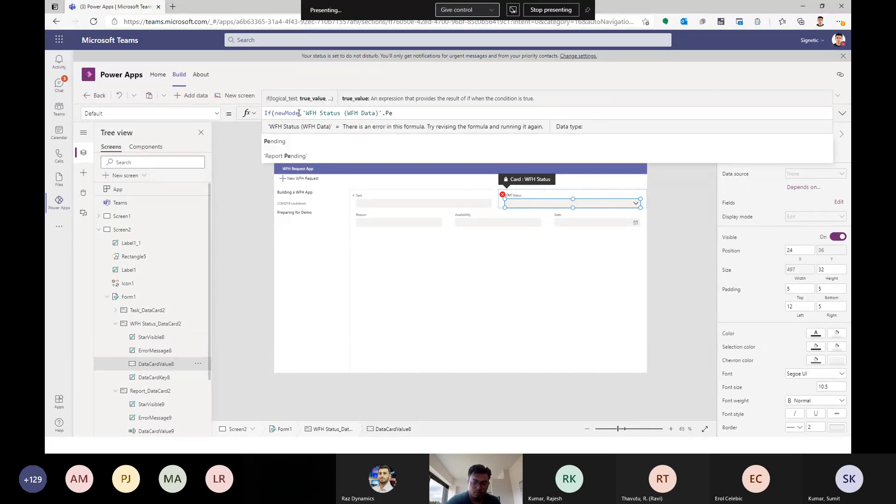
{"action": "type", "text": ".Pe"}
{"action": "key", "text": "Down"}
{"action": "key", "text": "Tab"}
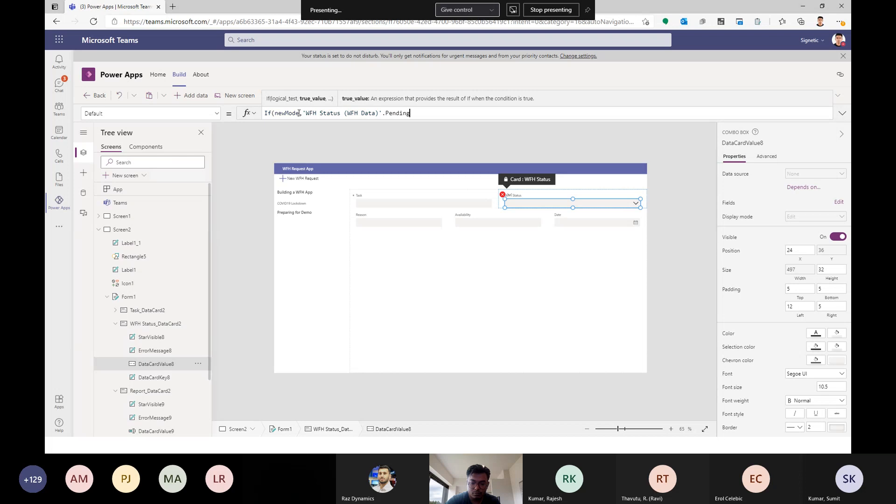
{"action": "type", "text": ")"}
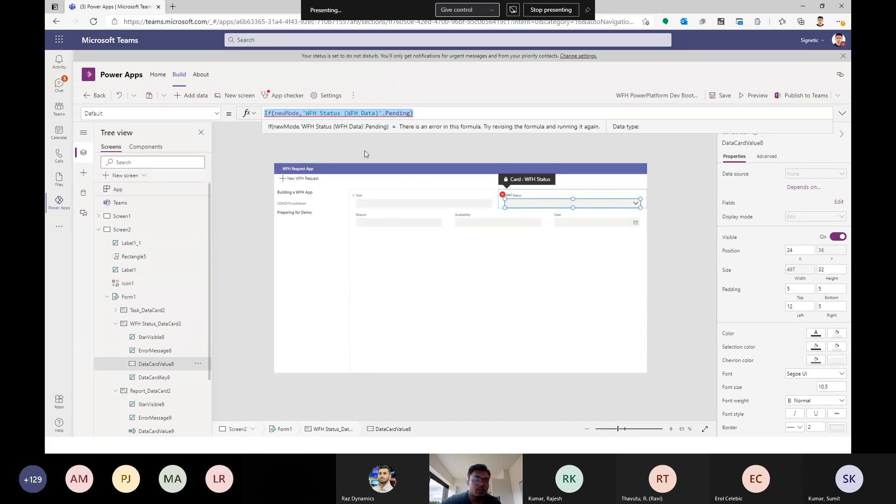
{"action": "key", "text": "BackSpace"}
- Bring up the WFH Status combo box's DefaultSelectedItems formula and unlock its card's properties for editing
{"action": "left_click", "coordinate": [215, 113]}
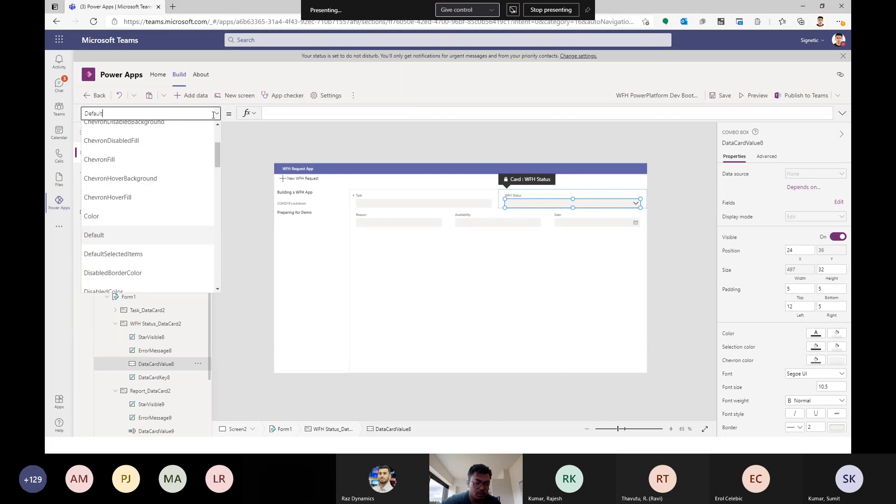
{"action": "left_click", "coordinate": [197, 254]}
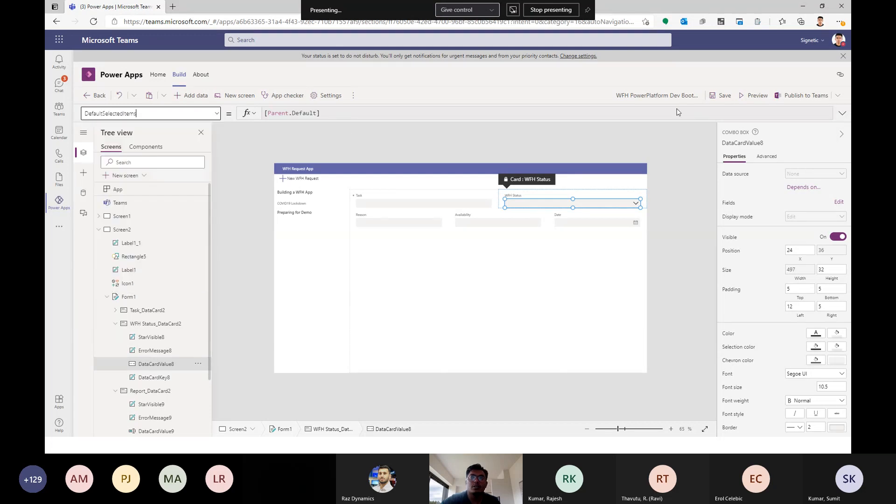
{"action": "left_click", "coordinate": [769, 156]}
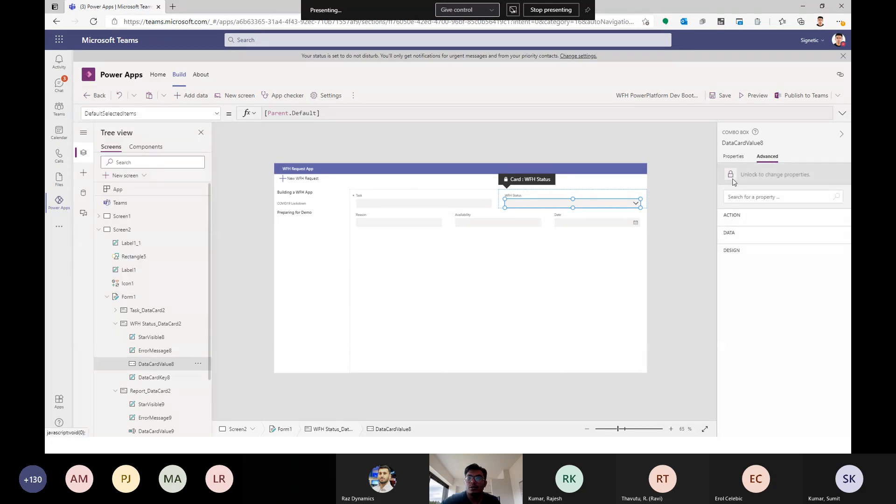
{"action": "left_click", "coordinate": [733, 181]}
- Set the WFH Status combo box's DefaultSelectedItems to If(newMode,['WFH Status (WFH Data)'.Pending],[Parent.Default]) and check the default in preview
{"action": "left_click", "coordinate": [350, 114]}
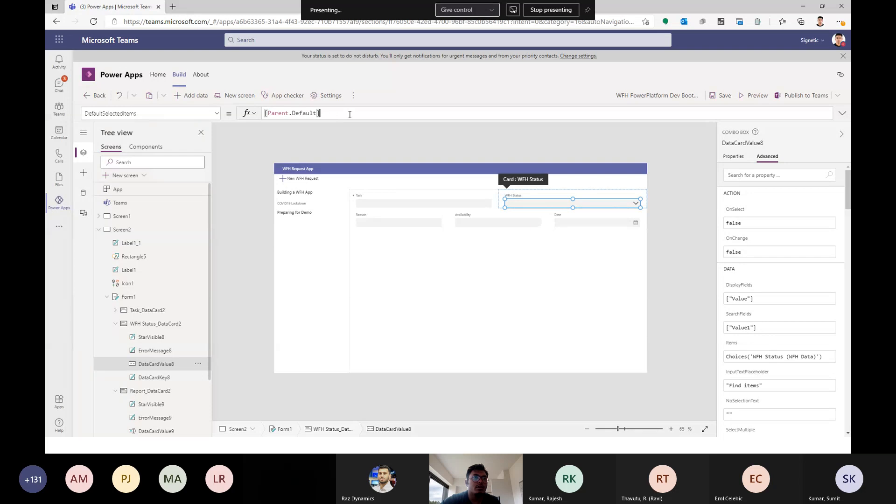
{"action": "key", "text": "ctrl+a"}
{"action": "type", "text": "If(newMode,'WFH Status (WFH Data)'.Pending)"}
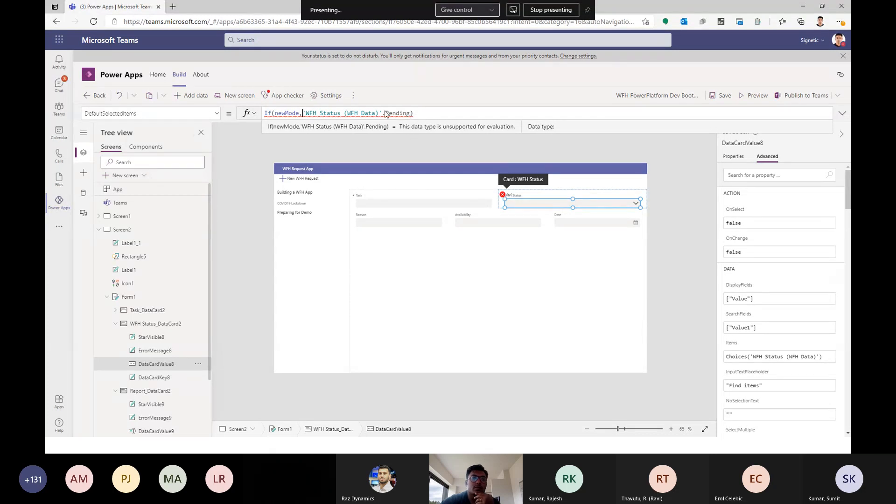
{"action": "type", "text": "["}
{"action": "left_click", "coordinate": [413, 114]}
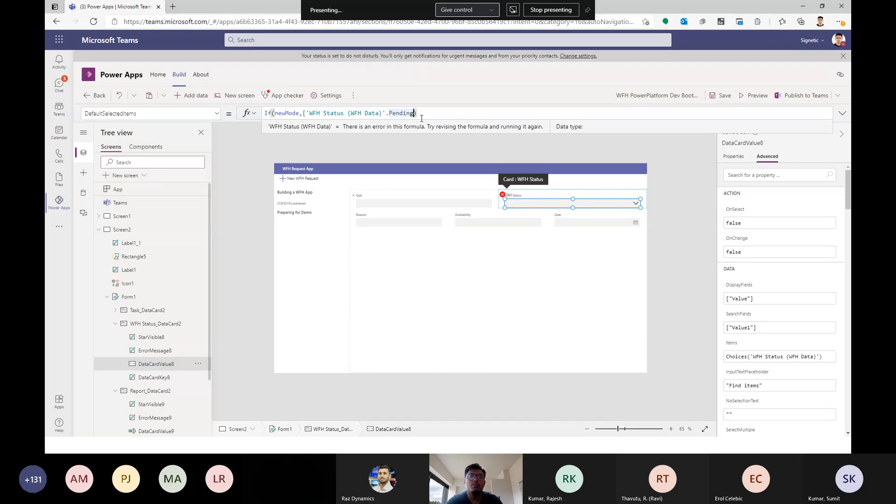
{"action": "type", "text": "],"}
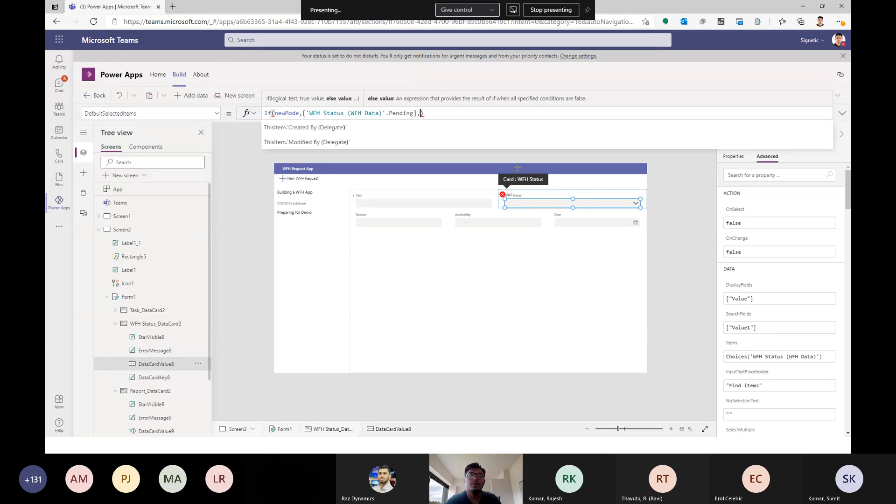
{"action": "type", "text": "[Parent"}
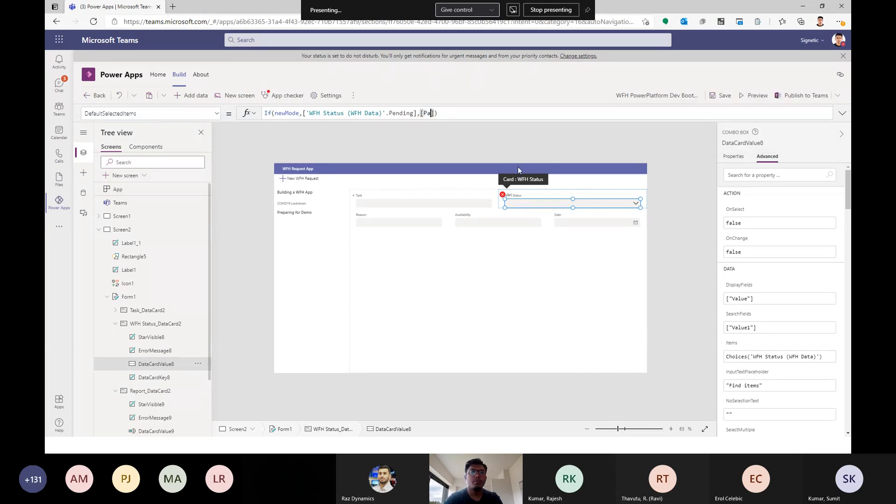
{"action": "type", "text": ".Default"}
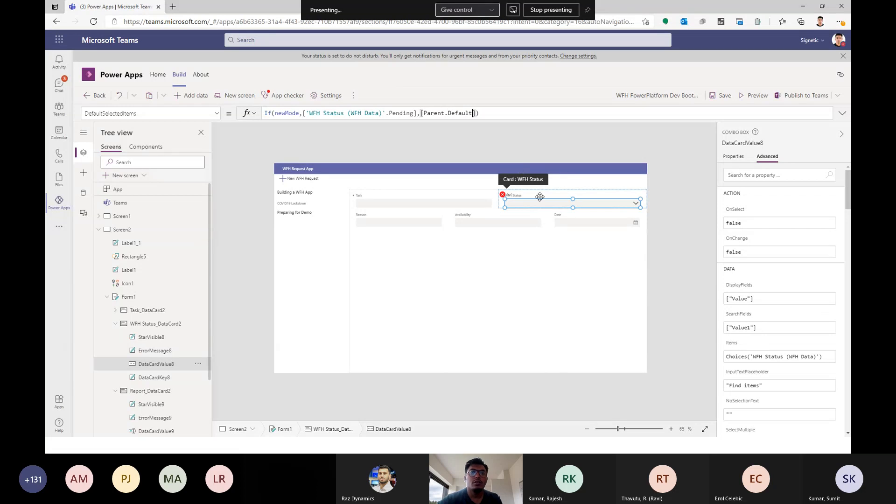
{"action": "left_click", "coordinate": [435, 115]}
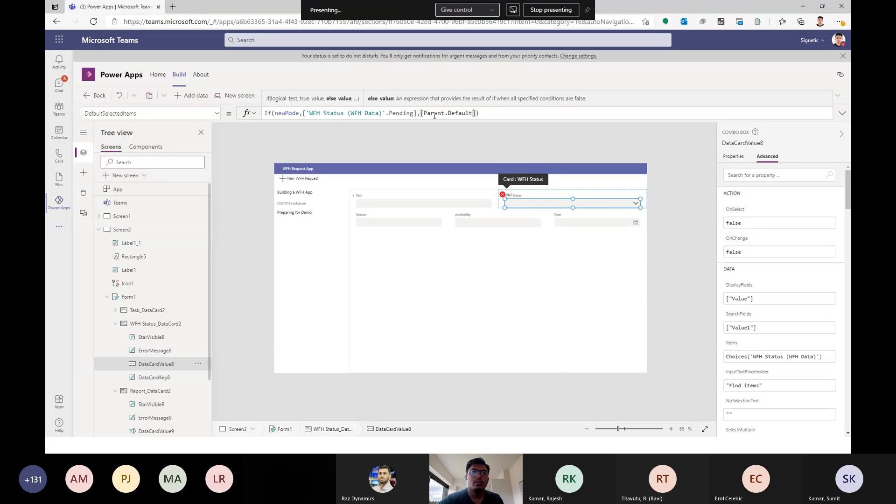
{"action": "left_click", "coordinate": [497, 113]}
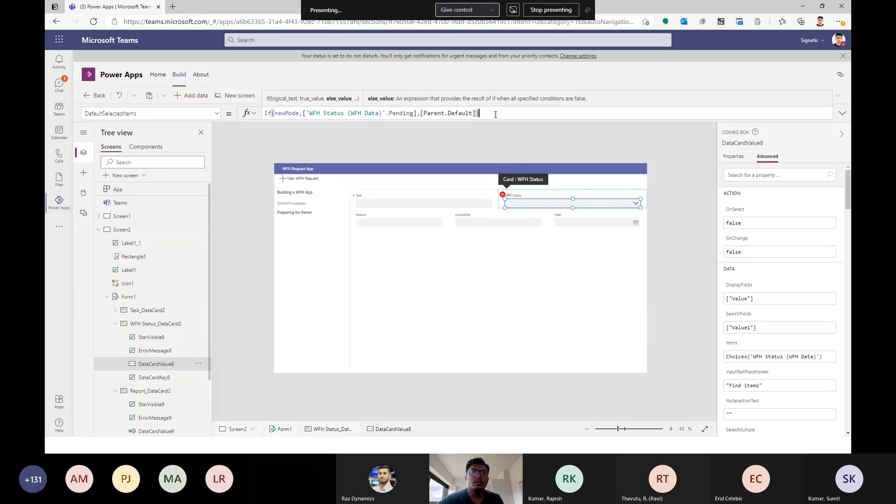
{"action": "left_click", "coordinate": [476, 167]}
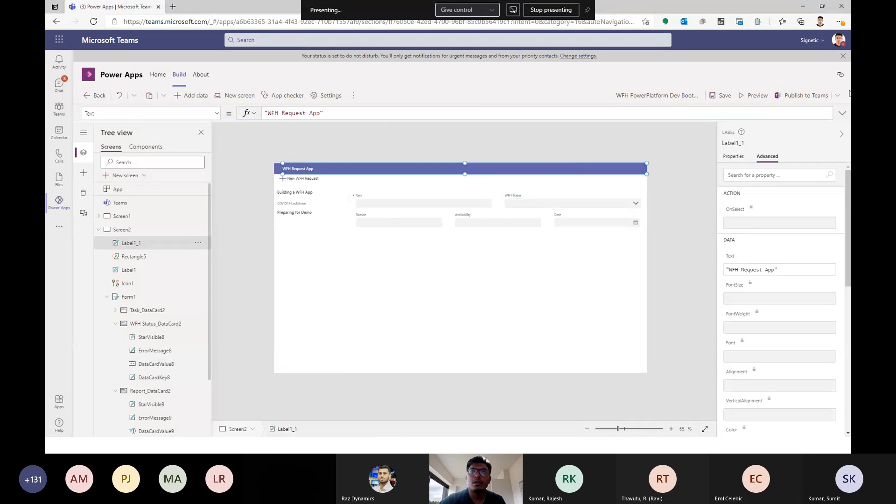
{"action": "left_click", "coordinate": [753, 96]}
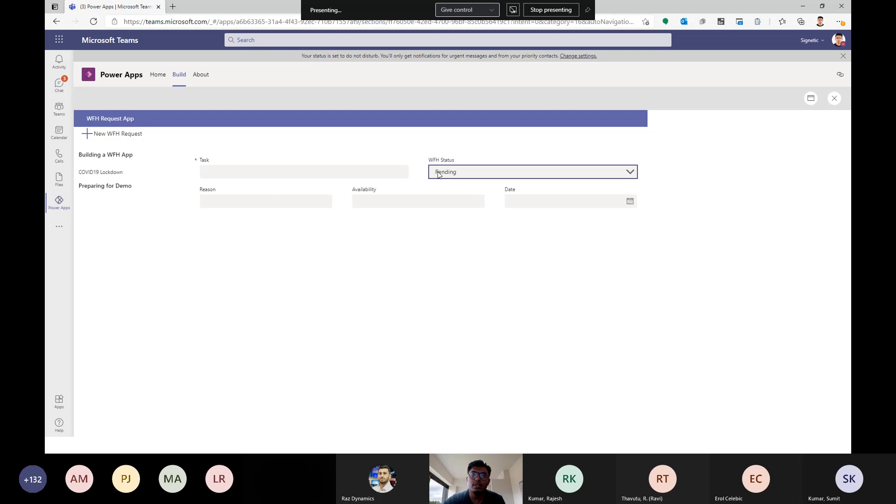
{"action": "left_click", "coordinate": [835, 98]}
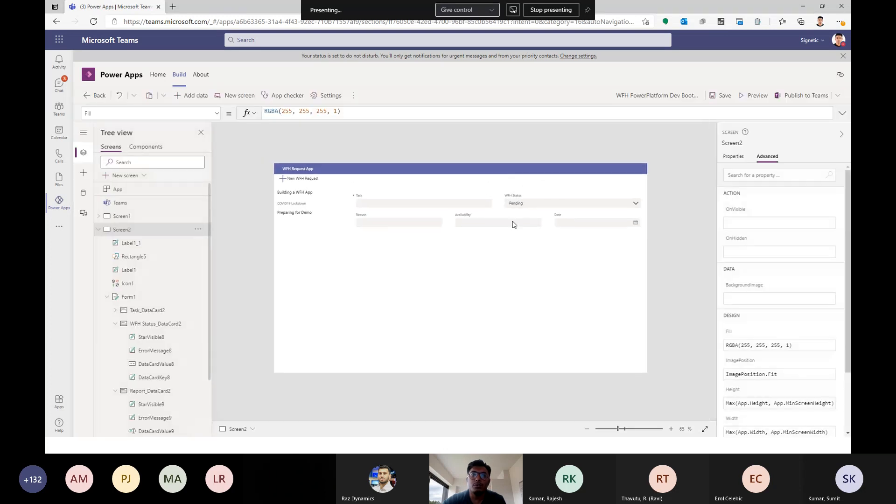
- Set the DisplayMode property of the WFH Status combo box to DisplayMode.Disabled
{"action": "left_click", "coordinate": [530, 201]}
{"action": "left_click", "coordinate": [530, 201]}
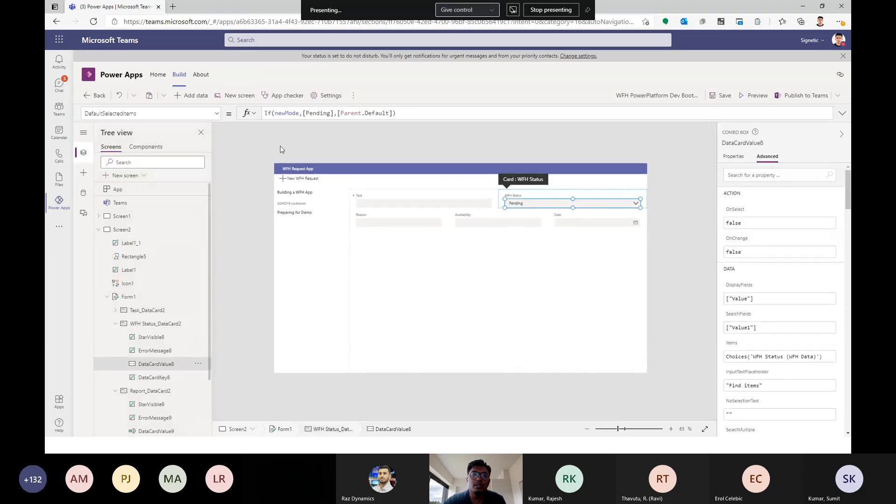
{"action": "left_click", "coordinate": [217, 114]}
{"action": "scroll", "coordinate": [132, 193], "scroll_direction": "up", "scroll_amount": 3}
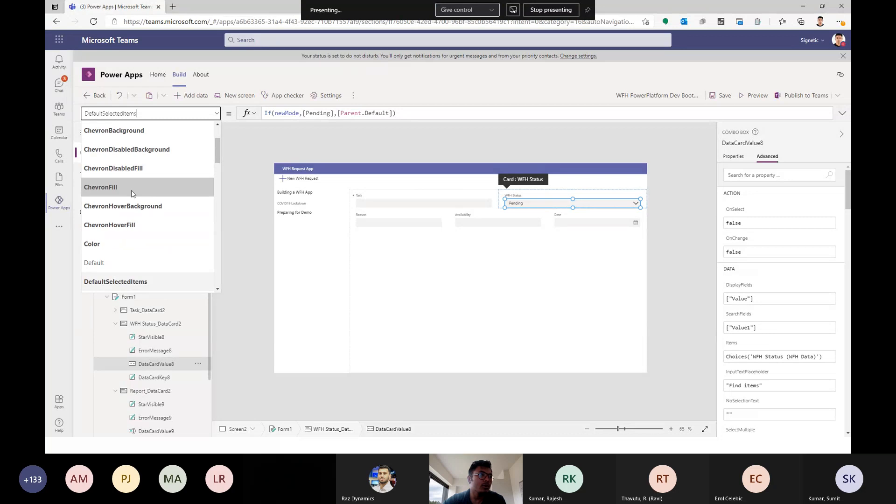
{"action": "scroll", "coordinate": [133, 193], "scroll_direction": "down", "scroll_amount": 3}
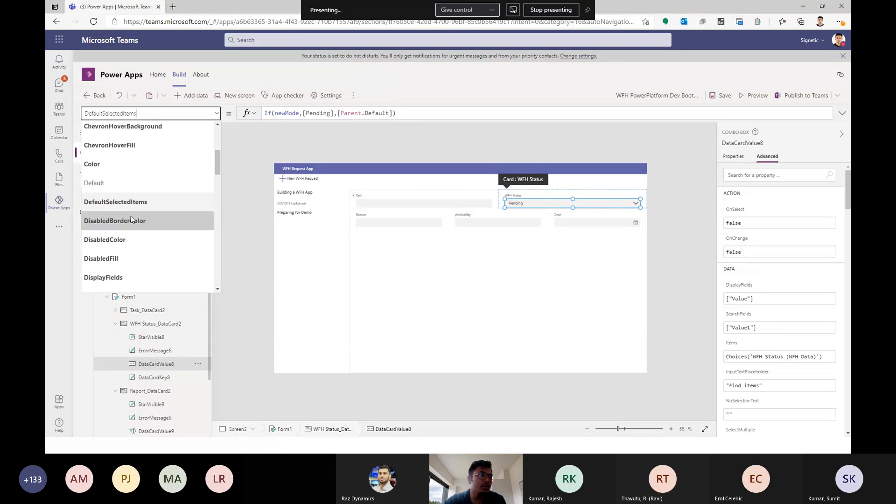
{"action": "scroll", "coordinate": [132, 219], "scroll_direction": "down", "scroll_amount": 1}
{"action": "left_click", "coordinate": [124, 255]}
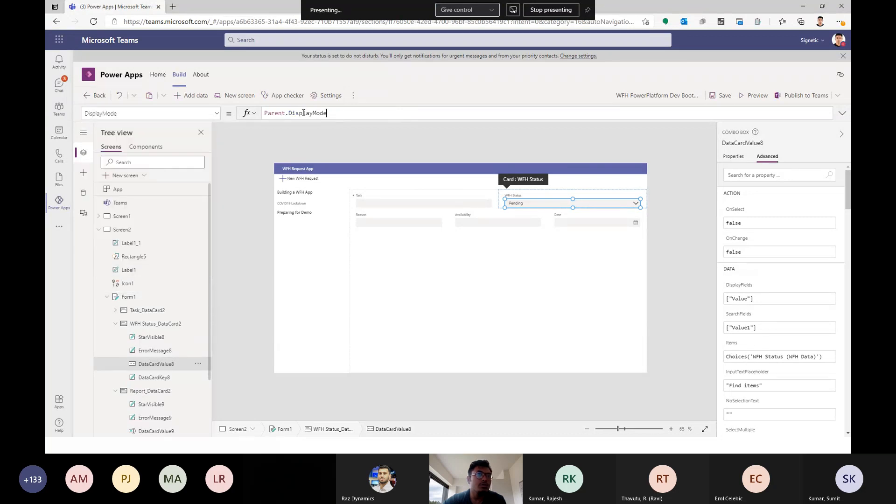
{"action": "left_click_drag", "start_coordinate": [337, 113], "coordinate": [265, 113]}
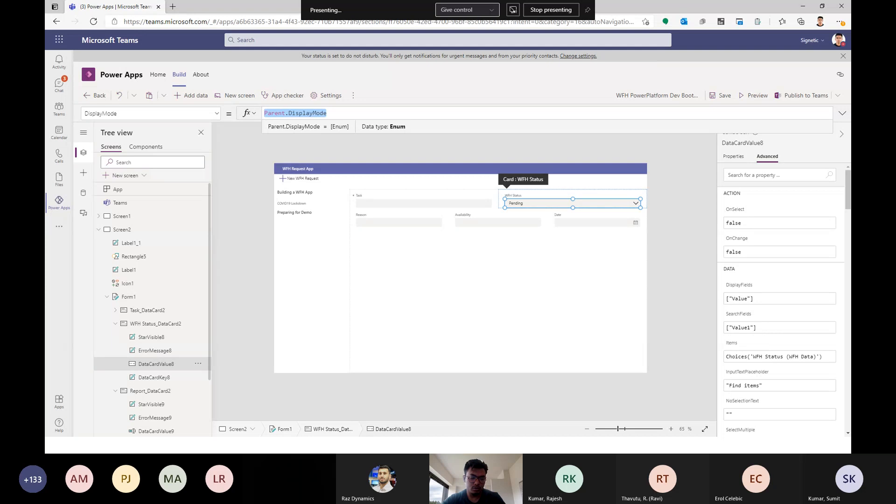
{"action": "type", "text": "Displa"}
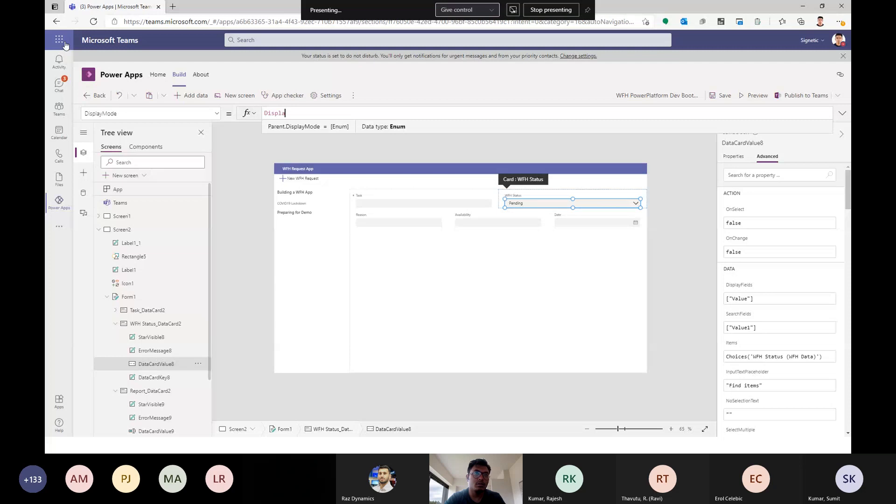
{"action": "type", "text": "yMode."}
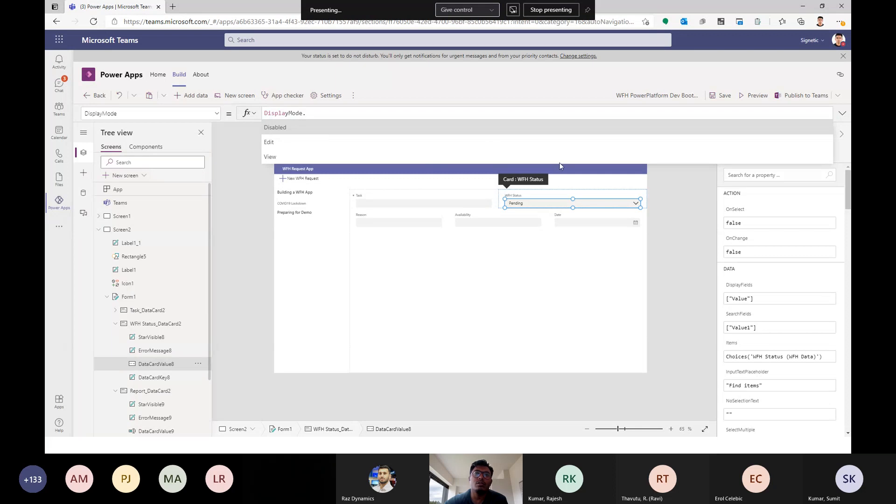
{"action": "left_click", "coordinate": [311, 126]}
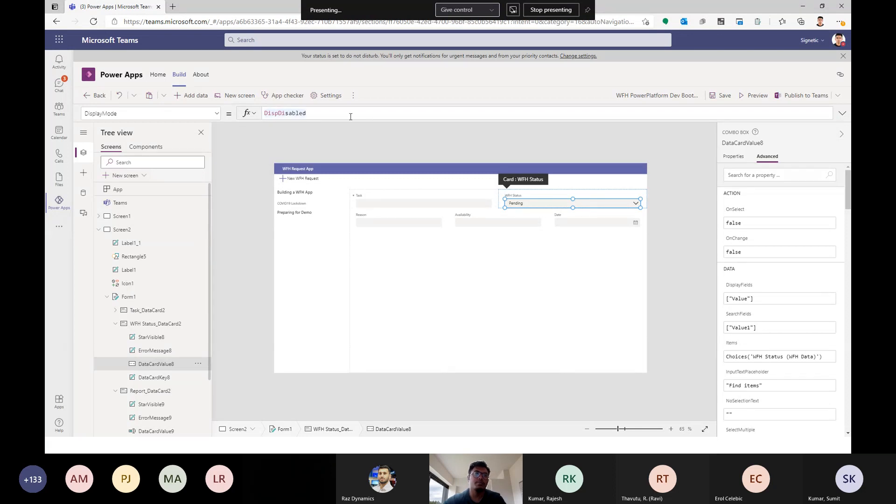
{"action": "left_click_drag", "start_coordinate": [281, 114], "coordinate": [312, 113]}
{"action": "type", "text": "lay"}
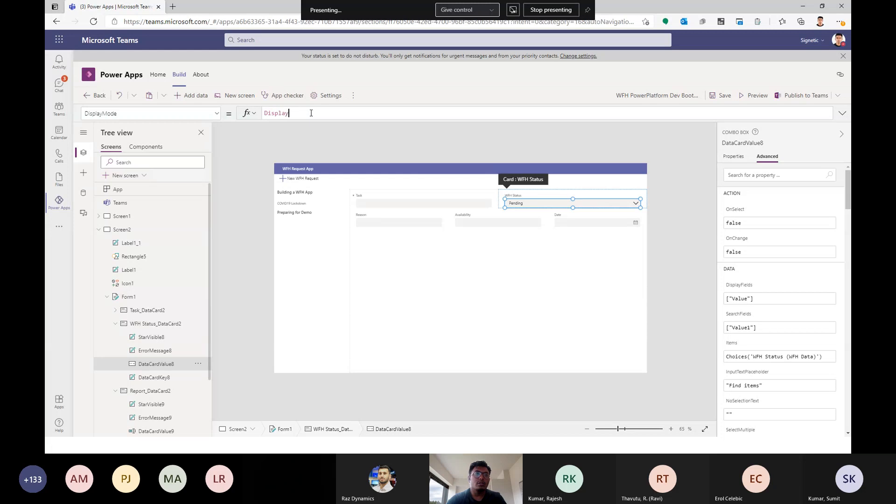
{"action": "type", "text": "Mode."}
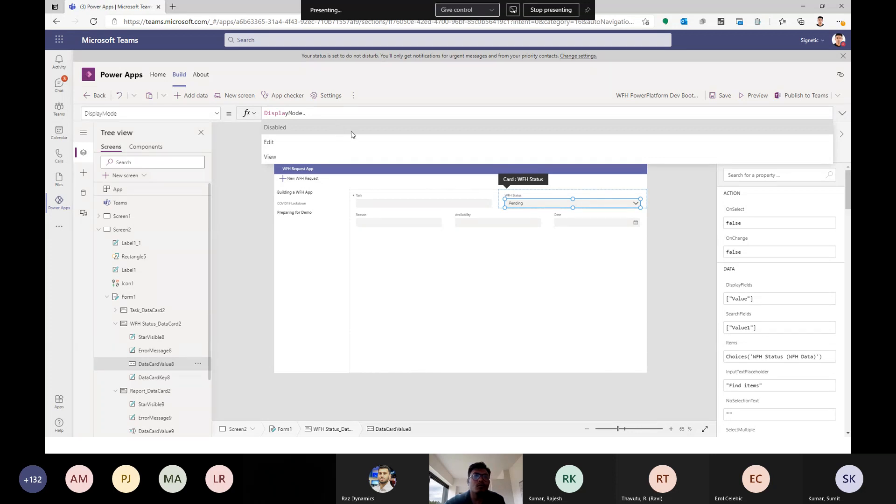
{"action": "left_click", "coordinate": [377, 123]}
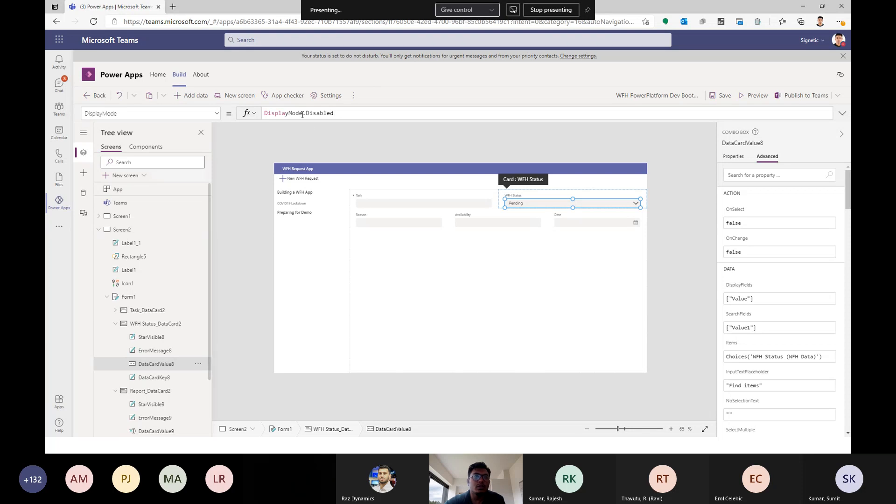
{"action": "left_click", "coordinate": [582, 155]}
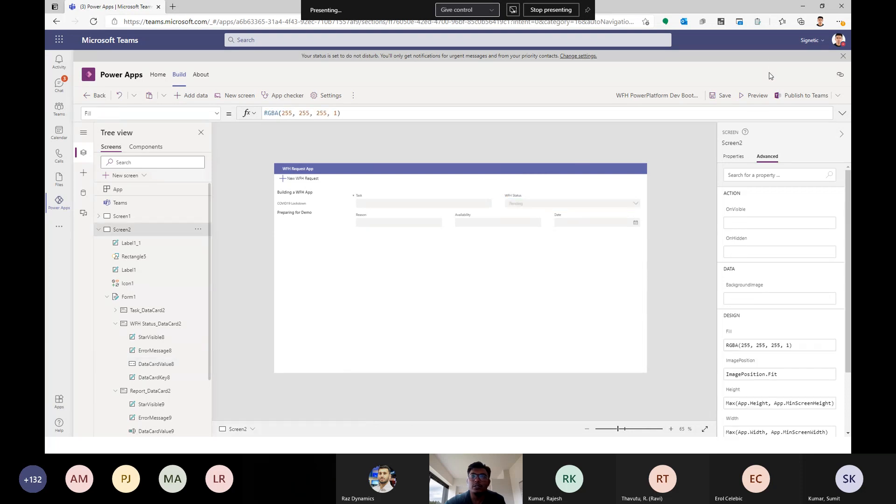
- In preview, fill in a request with task "Fixing the WFH Status issue", reason "COVID19 Lockdown", availability "All day" and date 5/15/2021, and return to the editor
{"action": "left_click", "coordinate": [753, 96]}
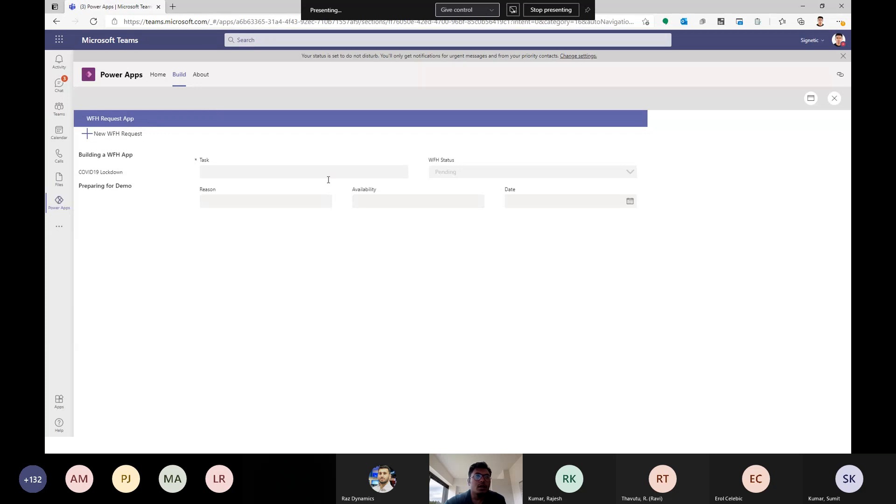
{"action": "left_click", "coordinate": [229, 170]}
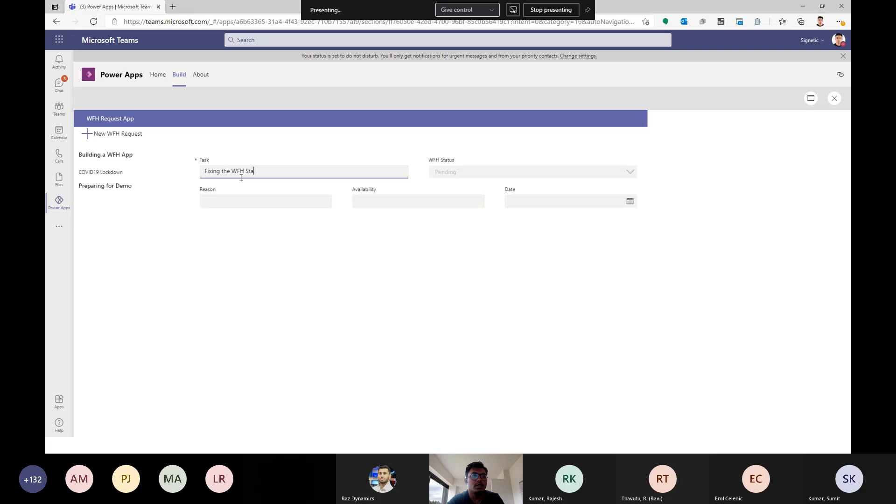
{"action": "type", "text": "e"}
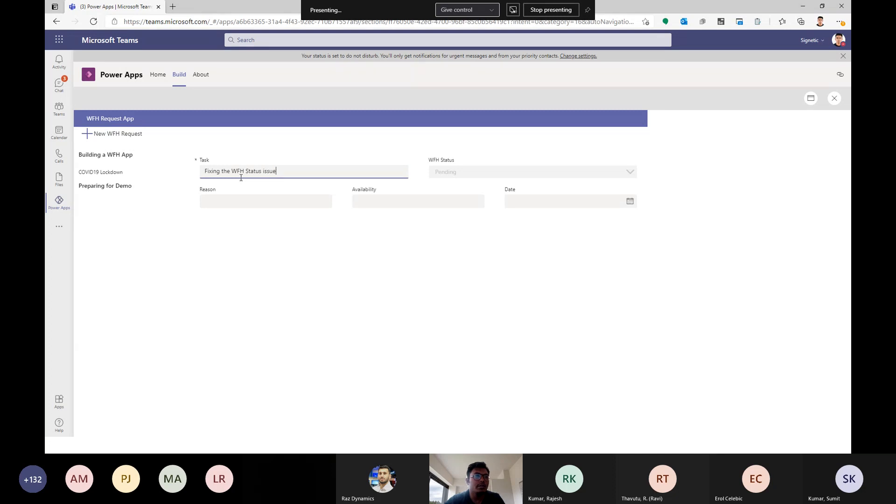
{"action": "left_click", "coordinate": [261, 196]}
{"action": "type", "text": "COVID19 Lockdown"}
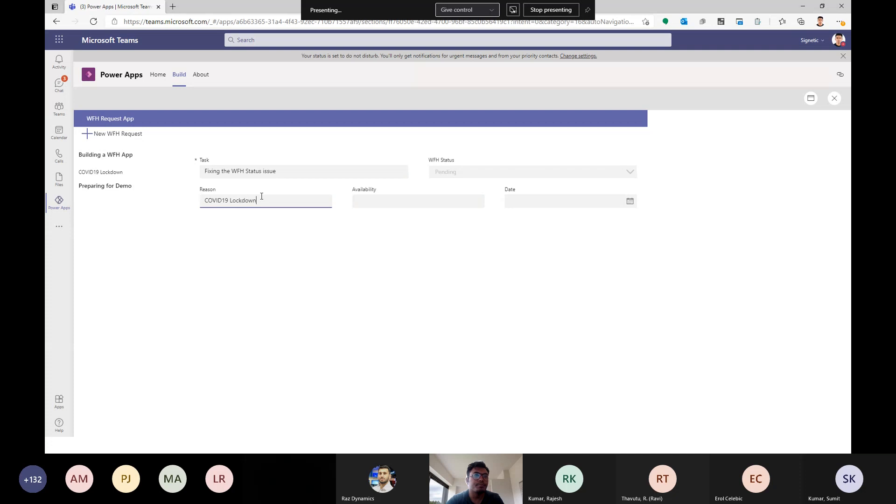
{"action": "left_click", "coordinate": [390, 199]}
{"action": "type", "text": "All day"}
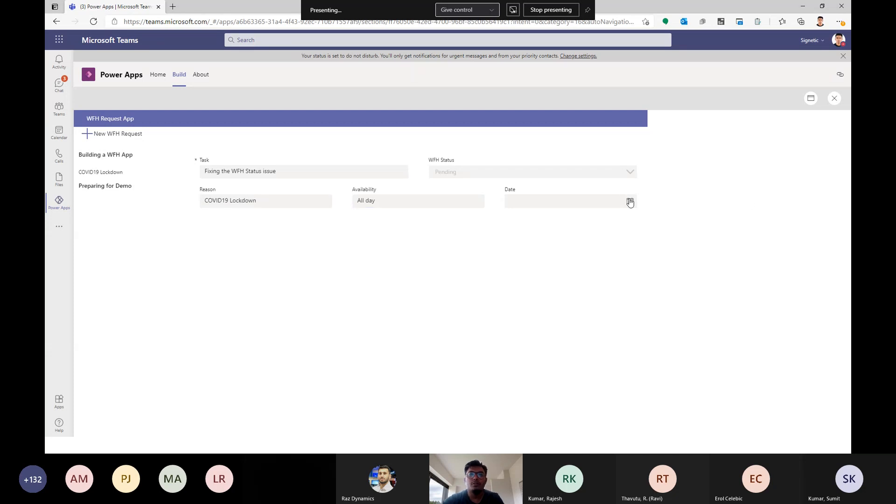
{"action": "left_click", "coordinate": [631, 201]}
{"action": "left_click", "coordinate": [579, 280]}
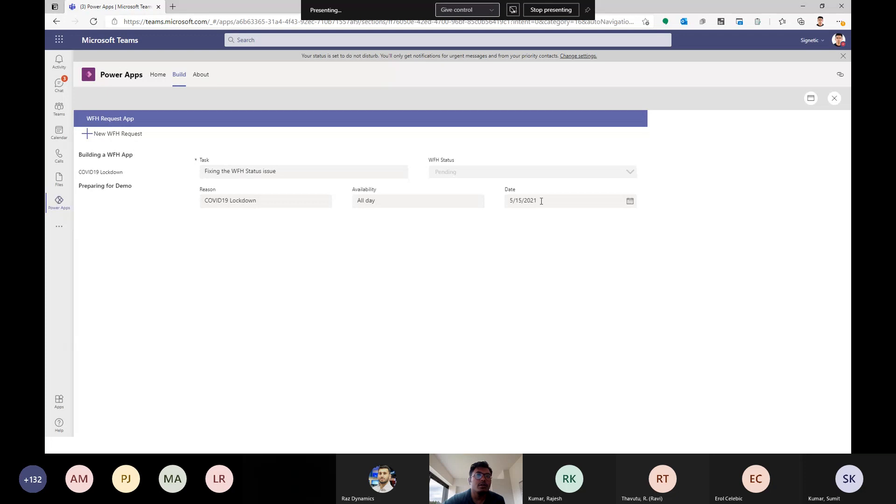
{"action": "left_click", "coordinate": [834, 98]}
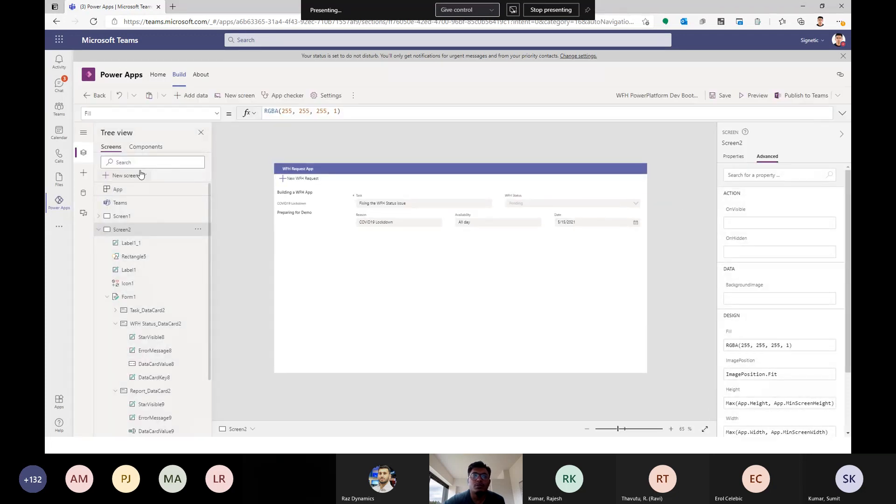
- Insert a button on Screen2 and place it just below the header, above the end of the WFH Status field
{"action": "left_click", "coordinate": [138, 161]}
{"action": "type", "text": "butto"}
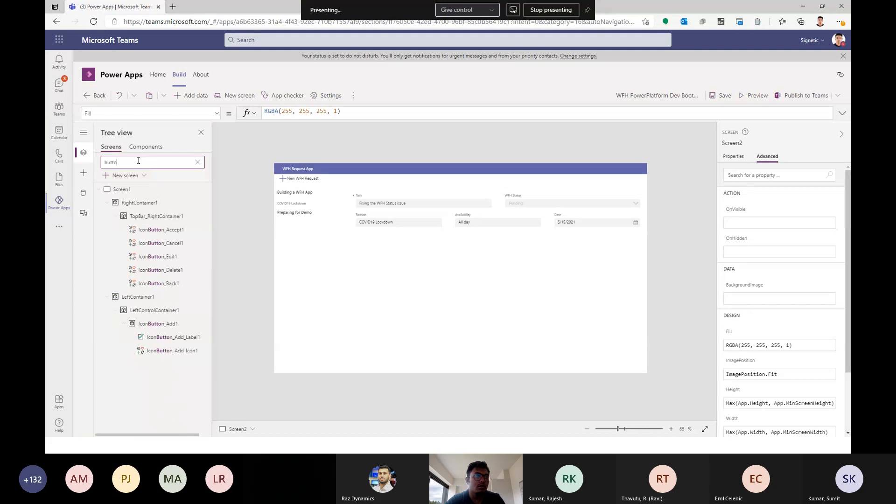
{"action": "left_click", "coordinate": [84, 175]}
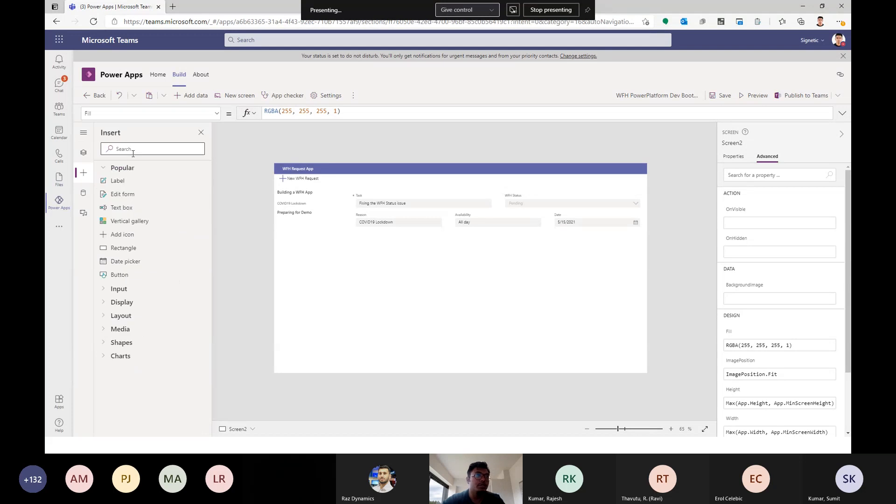
{"action": "left_click", "coordinate": [138, 149]}
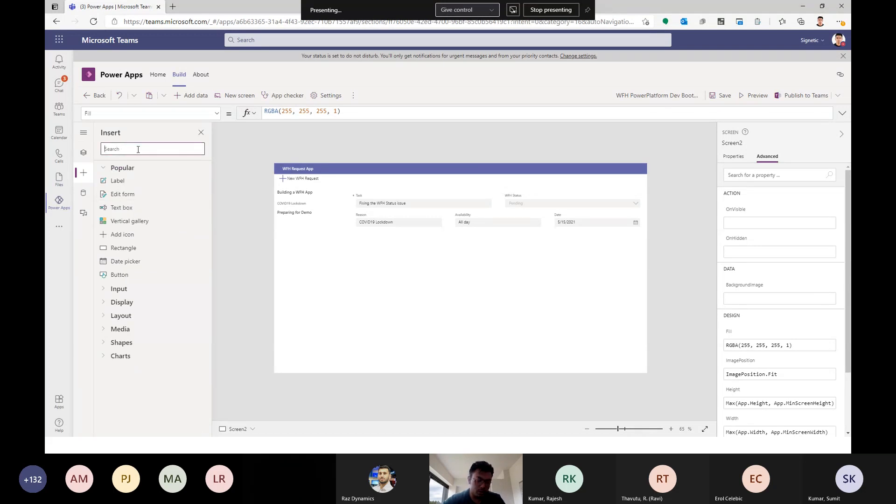
{"action": "type", "text": "buto"}
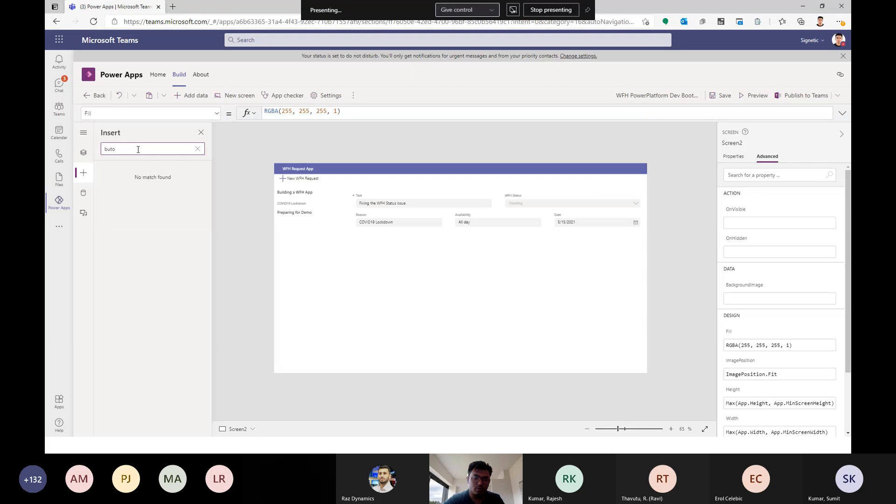
{"action": "key", "text": "BackSpace"}
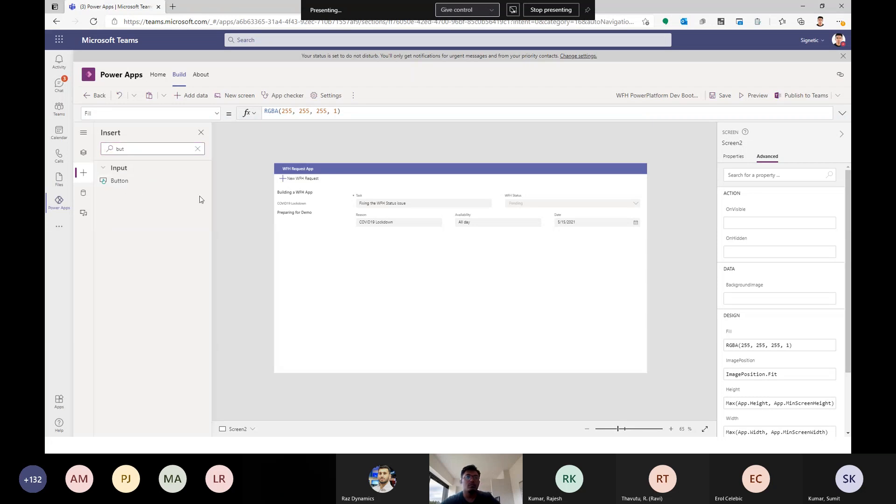
{"action": "left_click_drag", "start_coordinate": [315, 178], "coordinate": [631, 180]}
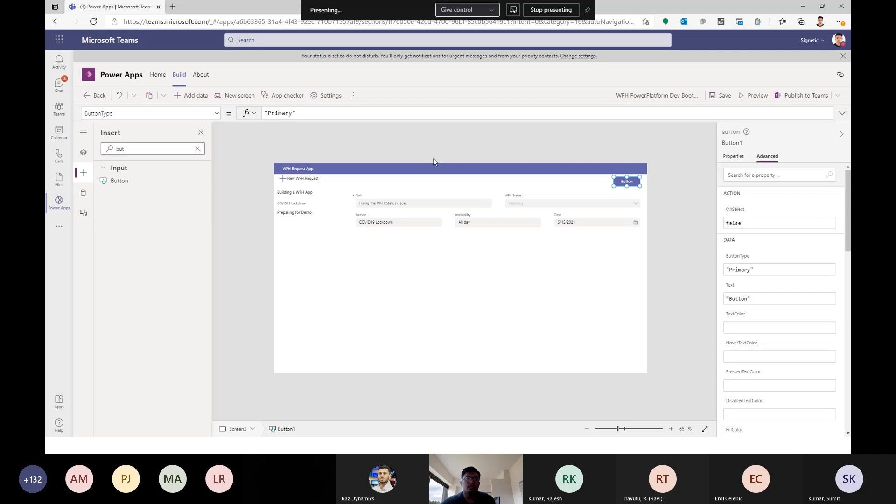
- Set the new button's Text property to "Save"
{"action": "left_click", "coordinate": [214, 113]}
{"action": "scroll", "coordinate": [174, 217], "scroll_direction": "down", "scroll_amount": 3}
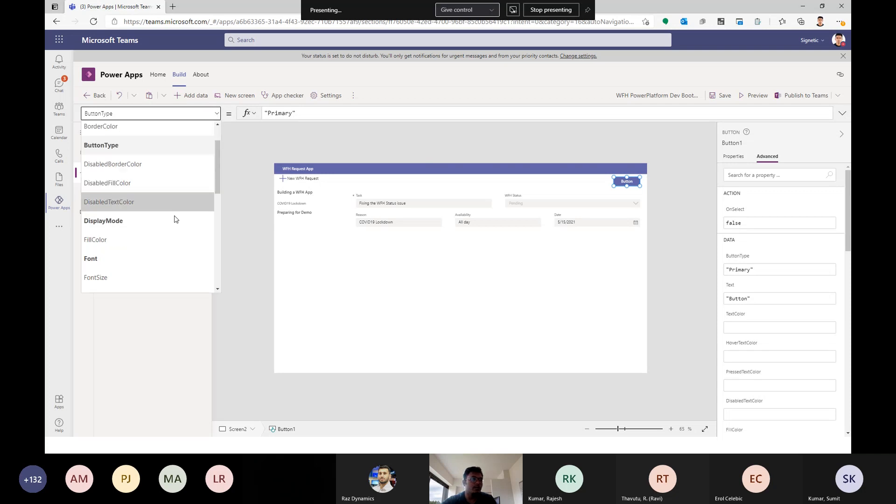
{"action": "scroll", "coordinate": [173, 236], "scroll_direction": "down", "scroll_amount": 5}
{"action": "left_click", "coordinate": [133, 256]}
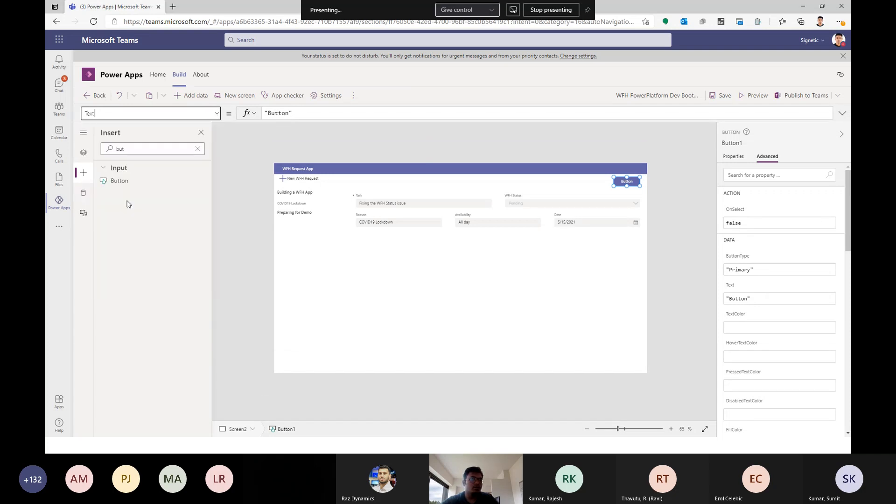
{"action": "left_click", "coordinate": [587, 161]}
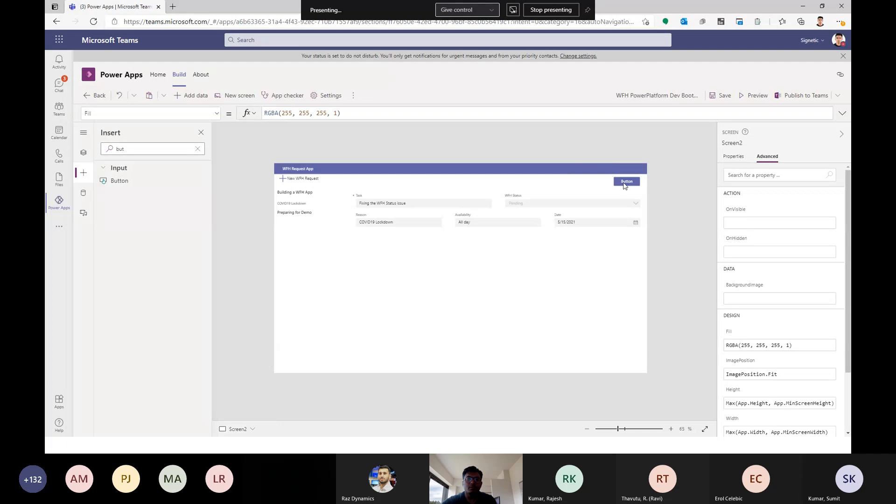
{"action": "left_click", "coordinate": [626, 183]}
{"action": "double_click", "coordinate": [278, 112]}
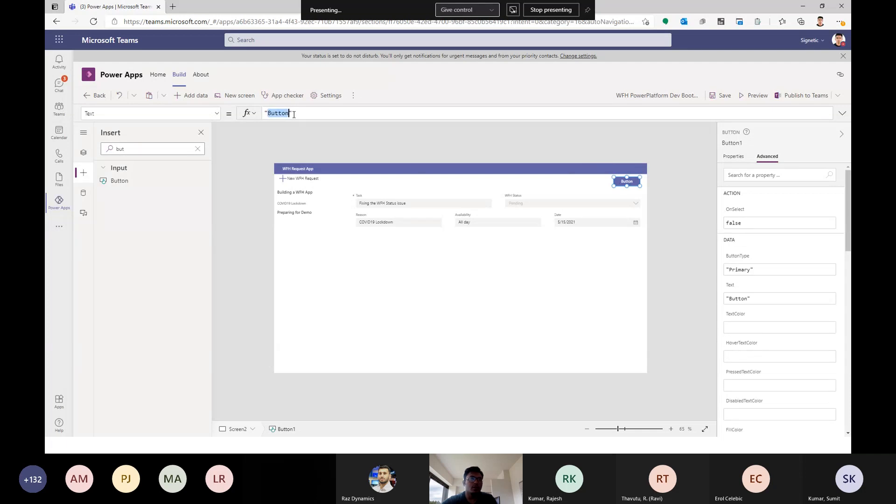
{"action": "type", "text": "Save"}
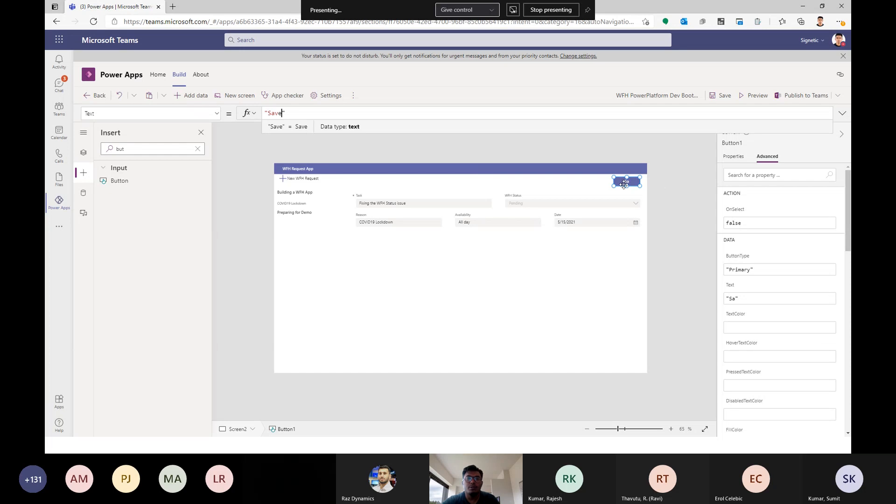
{"action": "left_click", "coordinate": [643, 429]}
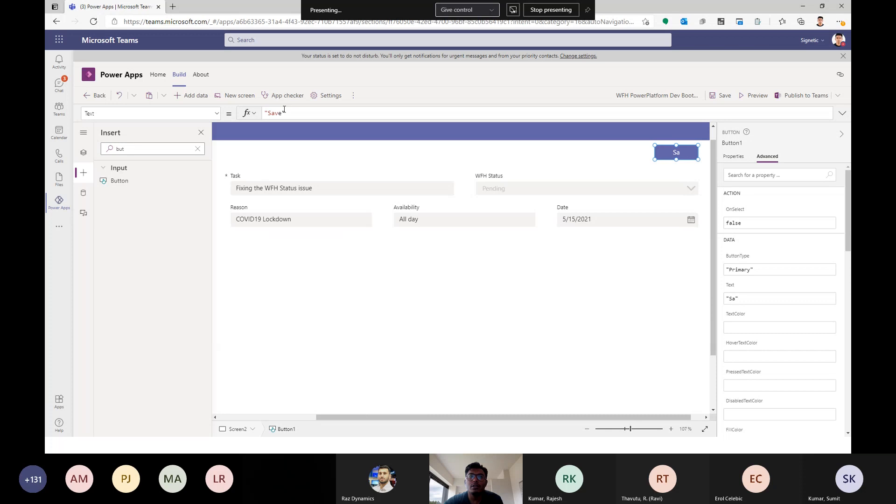
{"action": "left_click", "coordinate": [447, 163]}
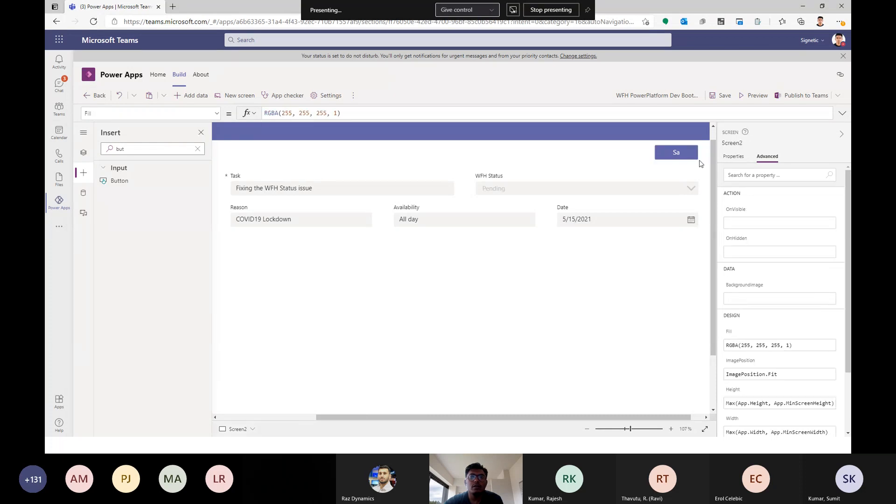
{"action": "left_click", "coordinate": [672, 156]}
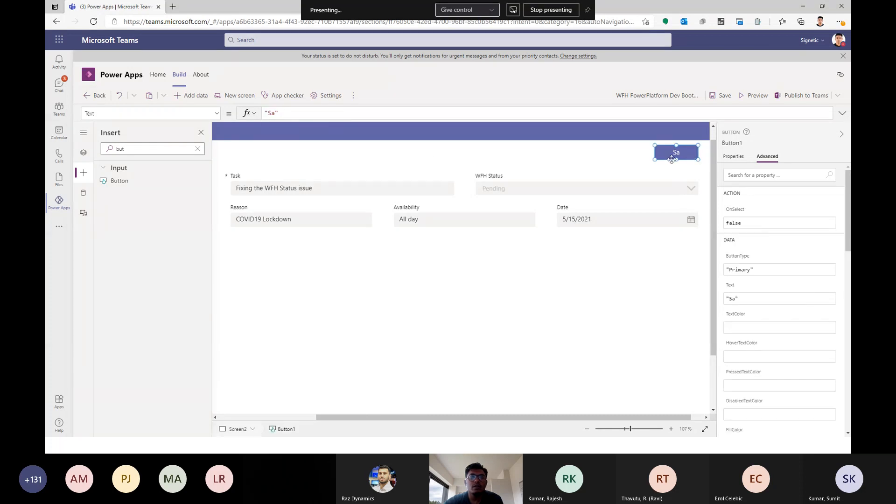
{"action": "left_click", "coordinate": [280, 113]}
{"action": "type", "text": "ve"}
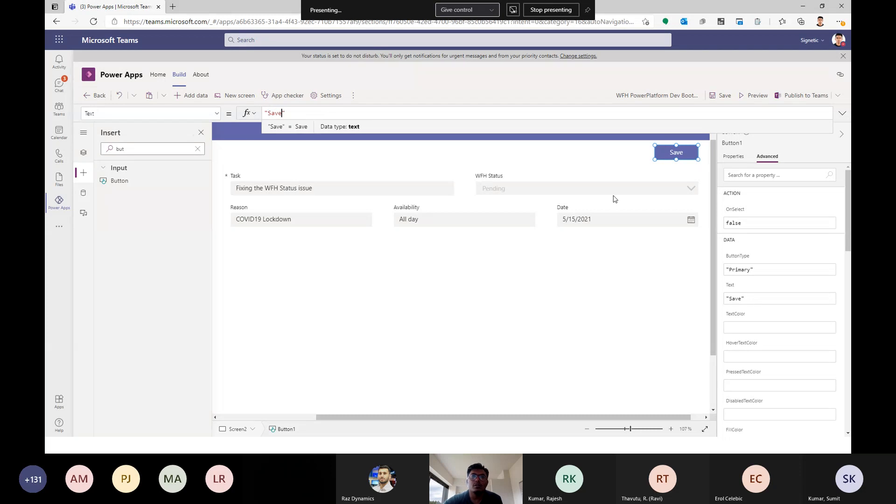
{"action": "left_click", "coordinate": [663, 170]}
- Set the Save button's OnSelect property to SubmitForm(Form1)
{"action": "left_click", "coordinate": [683, 151]}
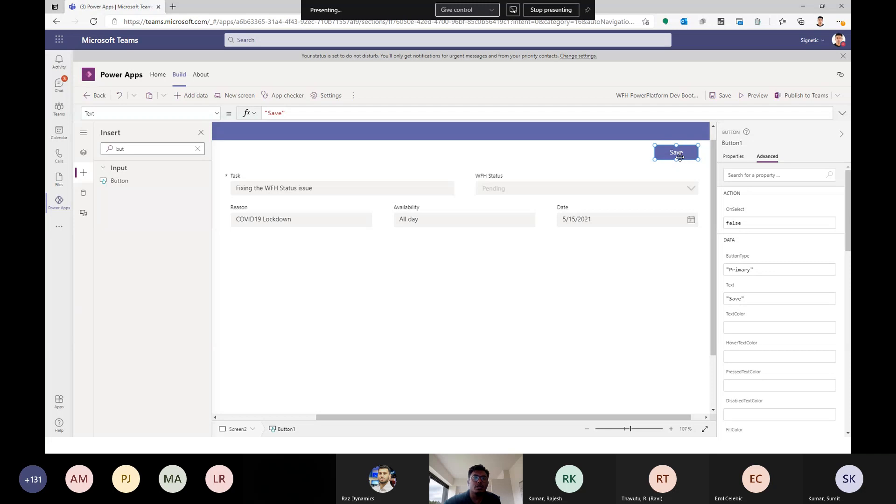
{"action": "left_click", "coordinate": [217, 114]}
{"action": "scroll", "coordinate": [140, 196], "scroll_direction": "up", "scroll_amount": 2}
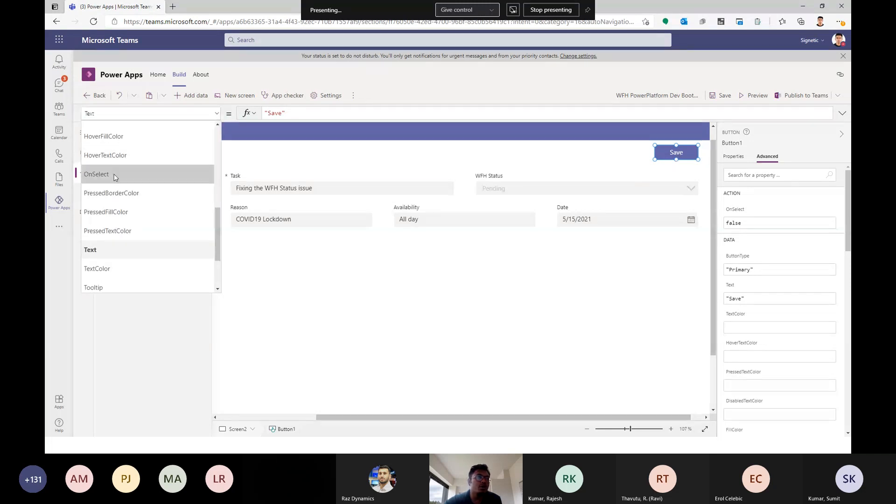
{"action": "left_click", "coordinate": [115, 175]}
{"action": "double_click", "coordinate": [320, 114]}
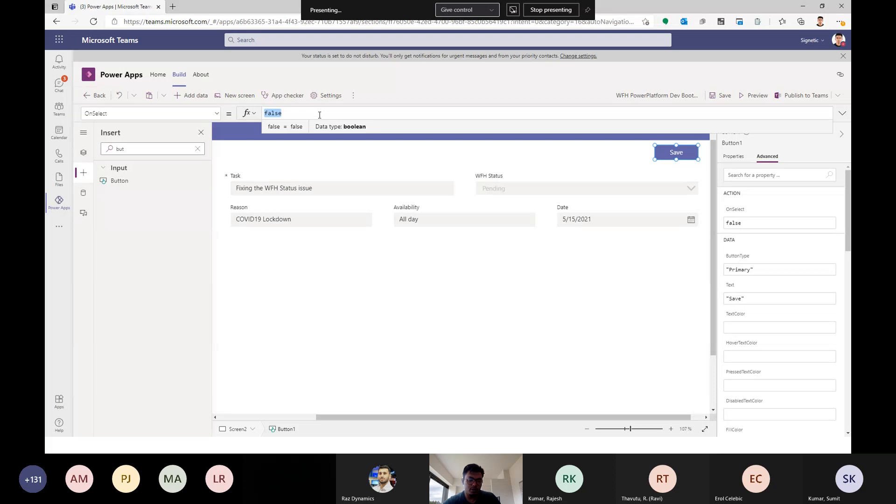
{"action": "type", "text": "SubmitFo"}
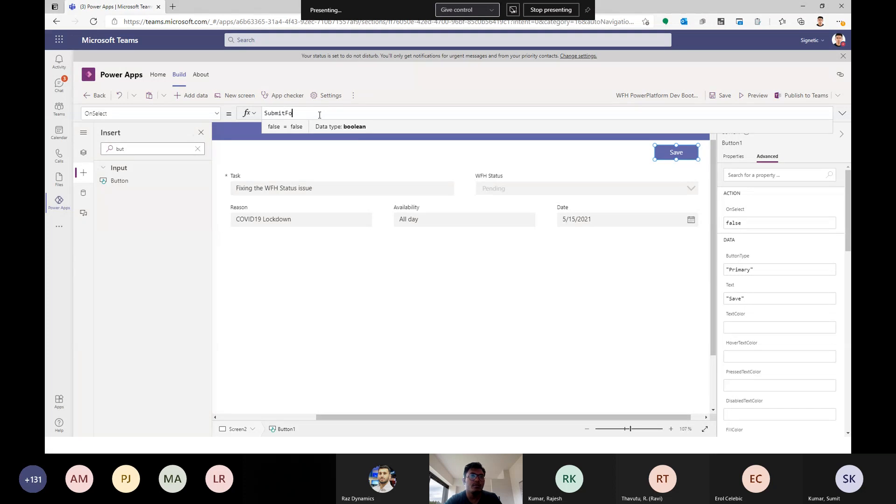
{"action": "type", "text": "rm("}
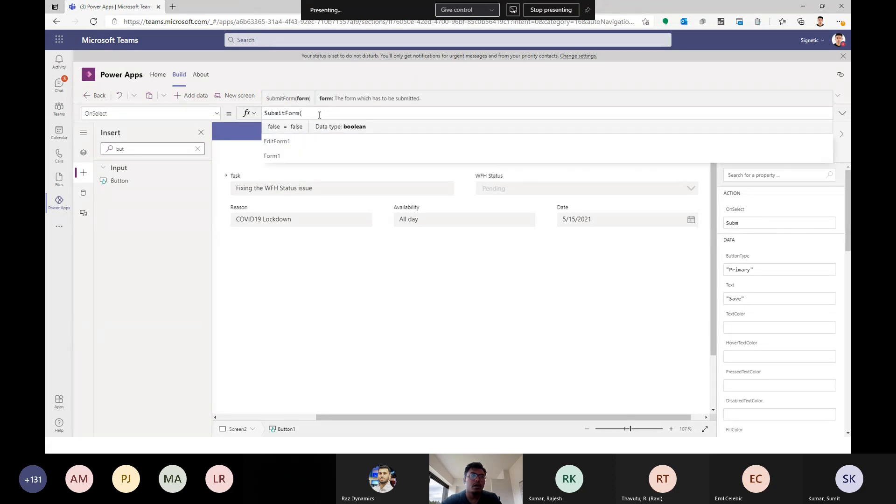
{"action": "key", "text": "BackSpace"}
{"action": "key", "text": "BackSpace"}
{"action": "key", "text": "BackSpace"}
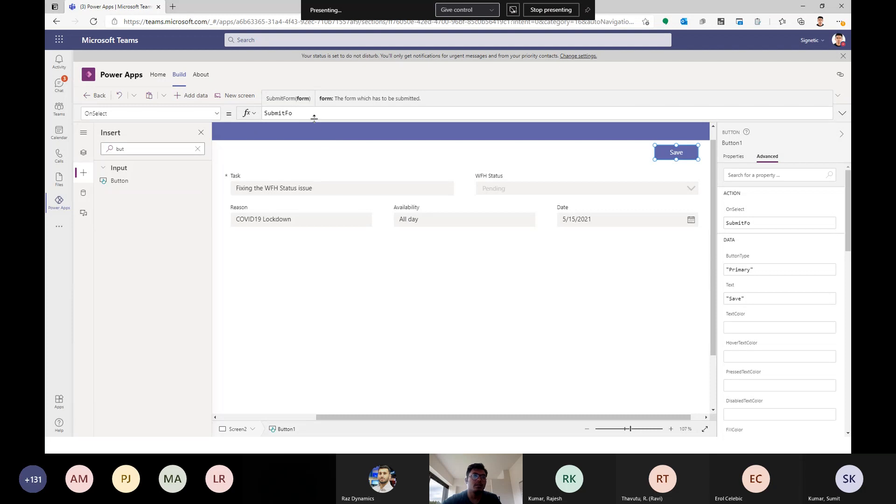
{"action": "type", "text": "rm"}
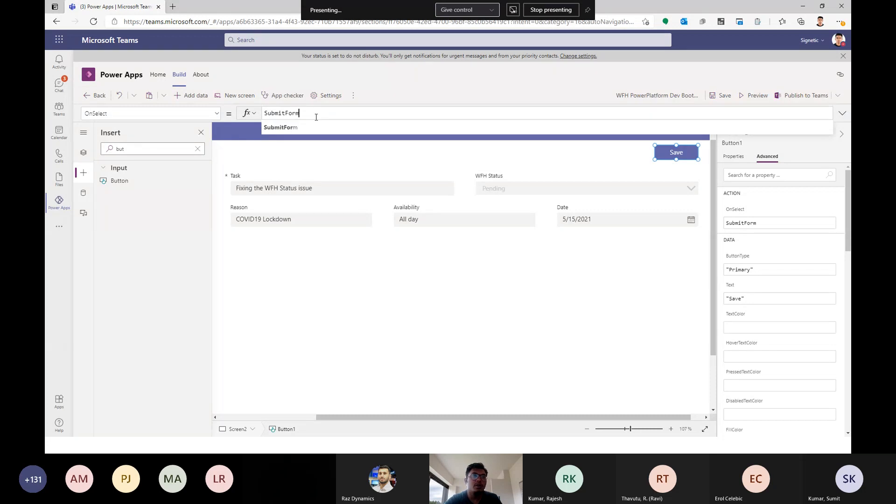
{"action": "type", "text": "("}
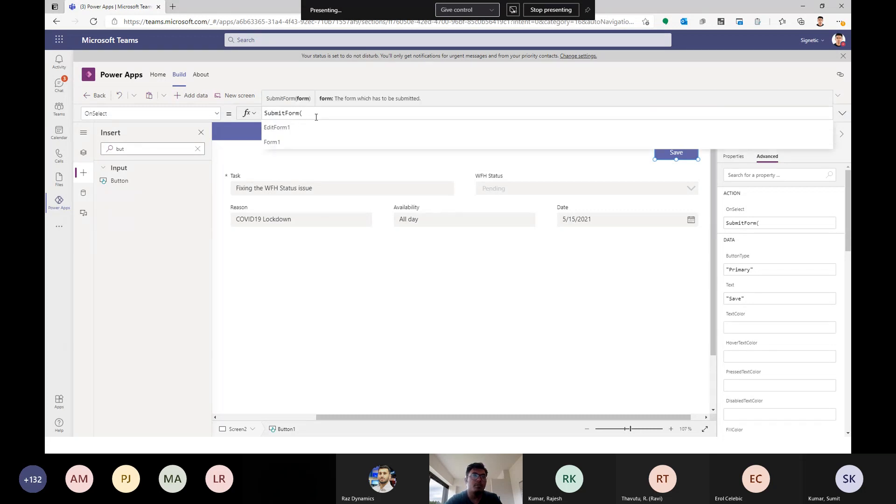
{"action": "type", "text": "Form"}
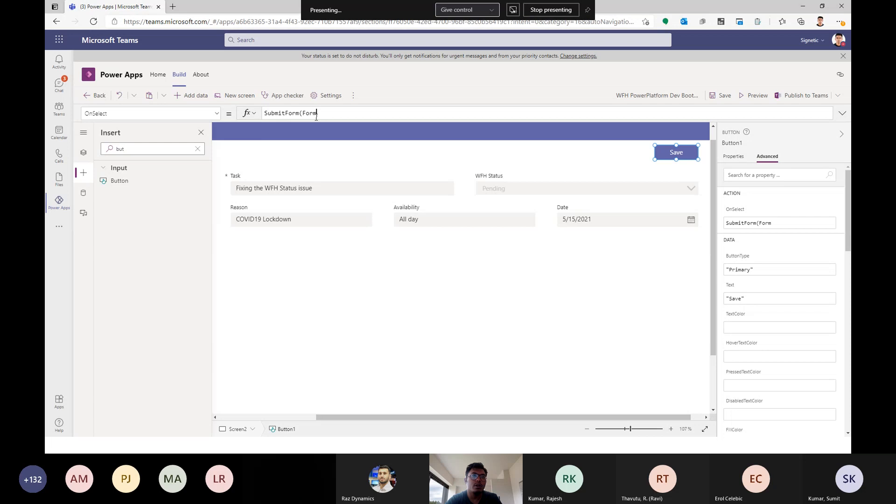
{"action": "type", "text": "1)"}
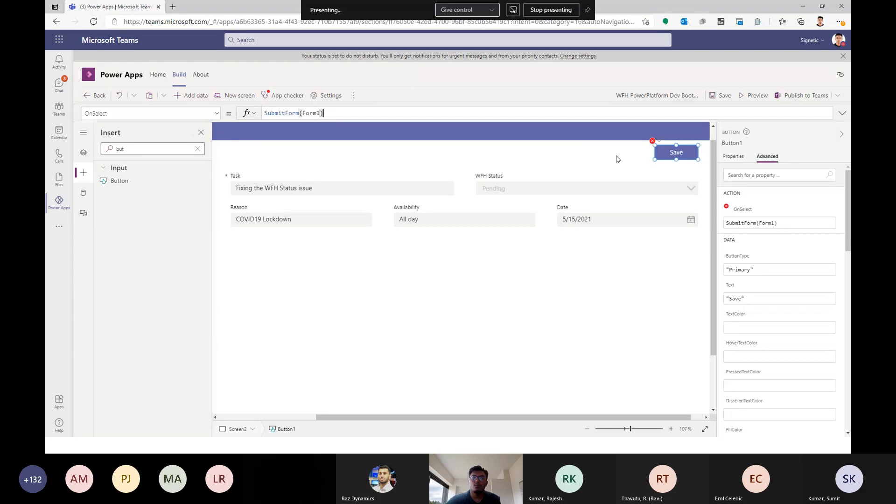
{"action": "left_click", "coordinate": [587, 153]}
- In preview, save the filled-in "Fixing the WFH Status issue" request and return to the editor
{"action": "left_click", "coordinate": [754, 95]}
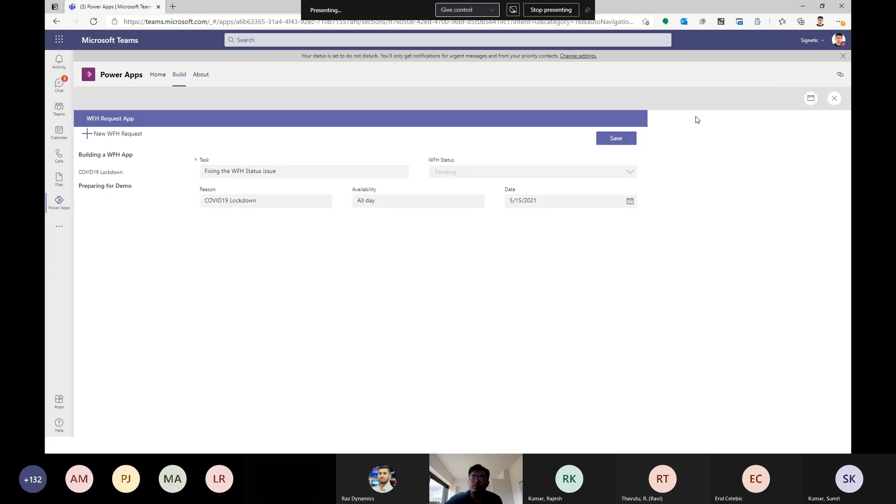
{"action": "left_click", "coordinate": [616, 138]}
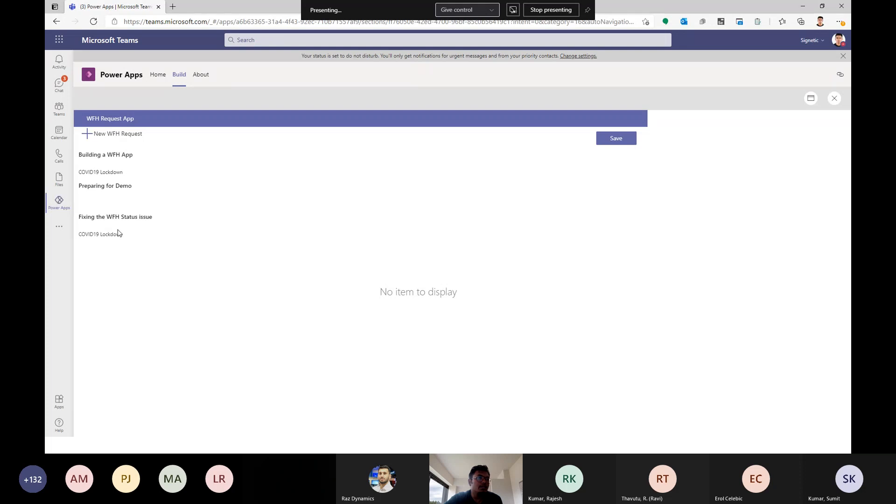
{"action": "left_click", "coordinate": [835, 98]}
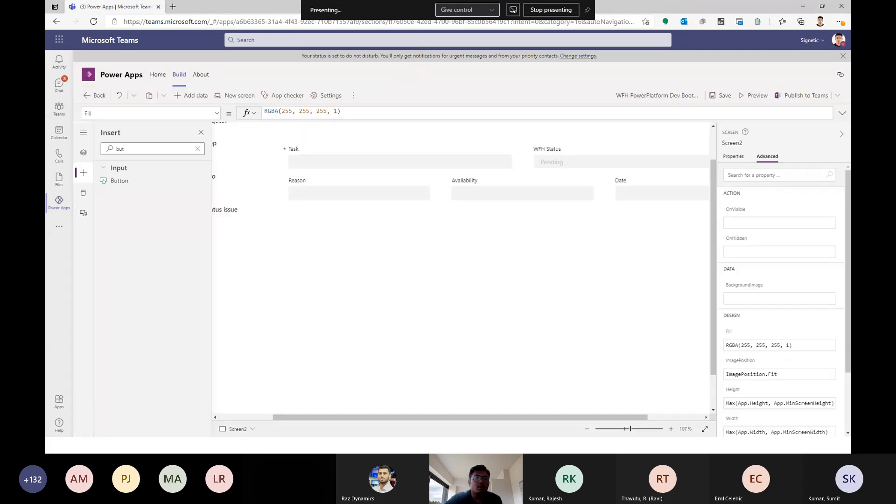
- Move the reason label in the request gallery up, directly beneath the task title
{"action": "left_click_drag", "start_coordinate": [520, 418], "coordinate": [462, 418]}
{"action": "left_click", "coordinate": [253, 230]}
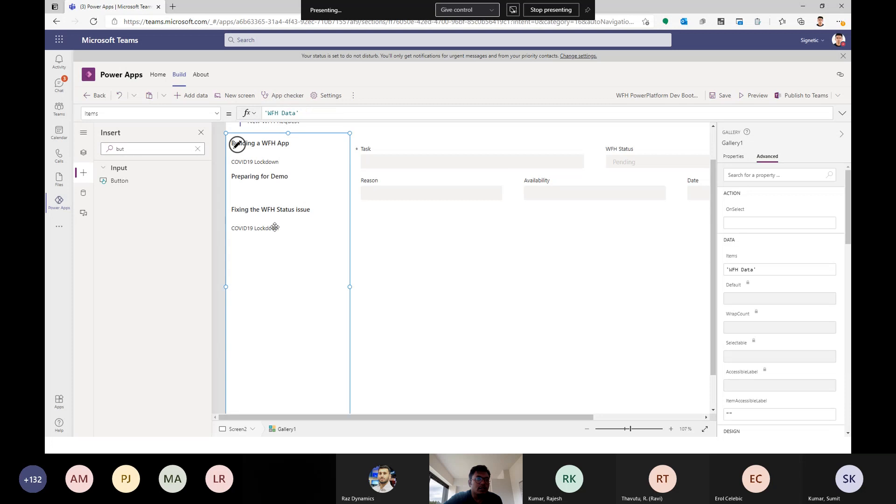
{"action": "left_click", "coordinate": [257, 162]}
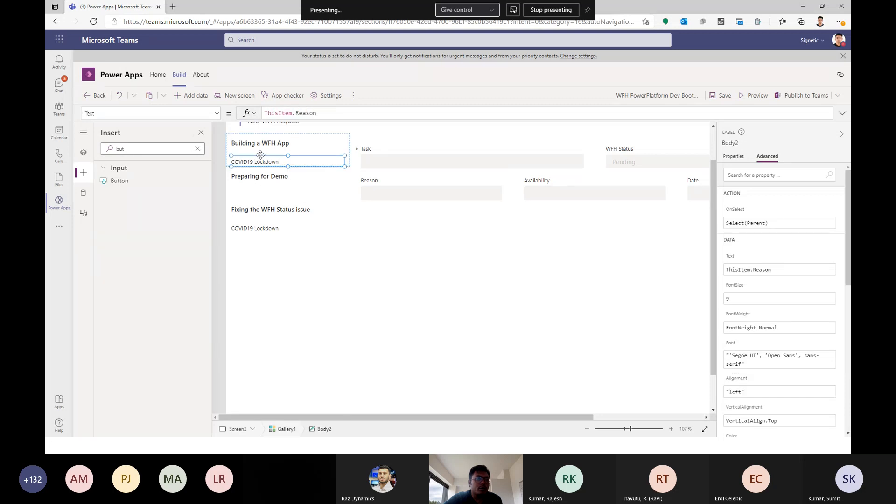
{"action": "left_click_drag", "start_coordinate": [260, 154], "coordinate": [261, 146]}
- Set the Text property of the gallery's label beneath the task title to ThisItem.Date
{"action": "double_click", "coordinate": [306, 114]}
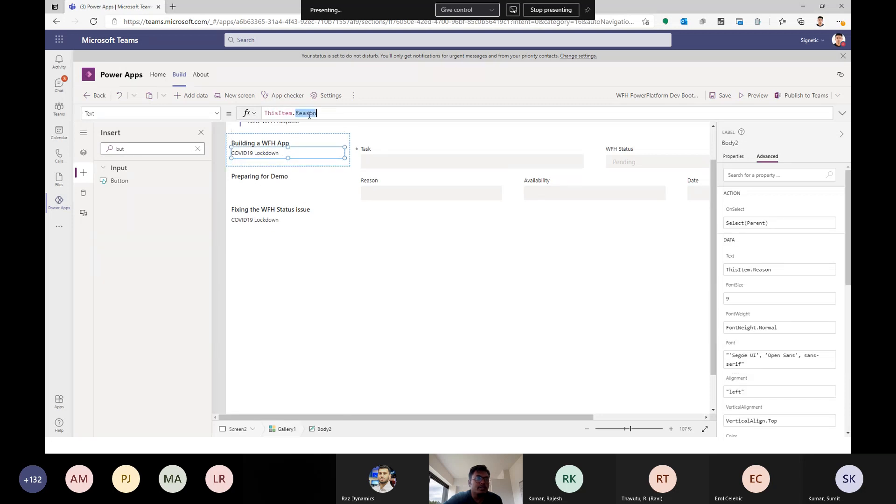
{"action": "type", "text": "Date"}
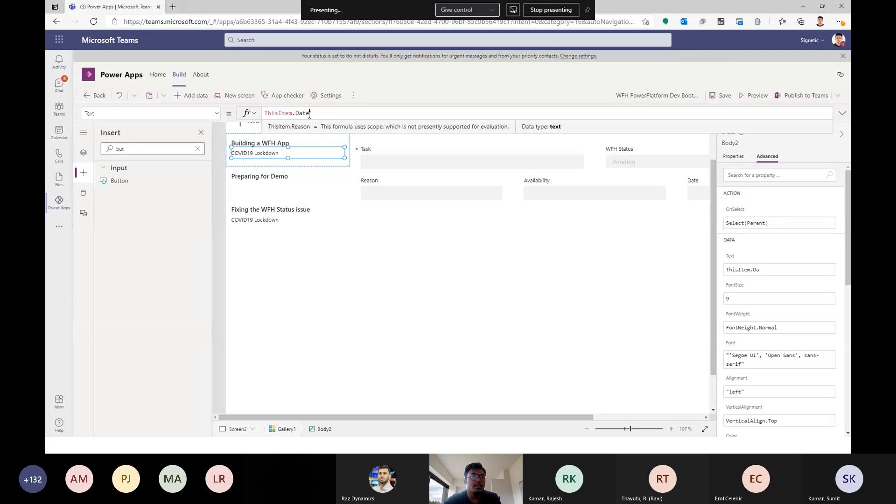
{"action": "left_click", "coordinate": [276, 145]}
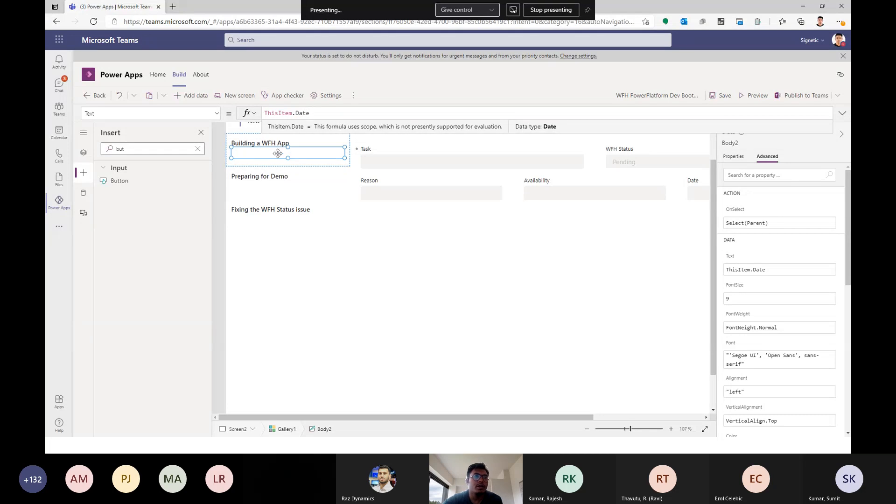
{"action": "left_click", "coordinate": [443, 287]}
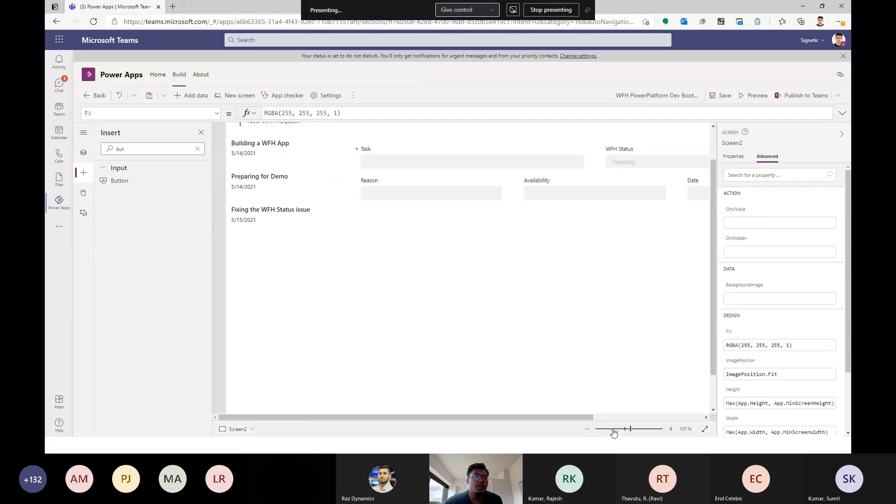
{"action": "left_click", "coordinate": [634, 428]}
{"action": "left_click", "coordinate": [621, 428]}
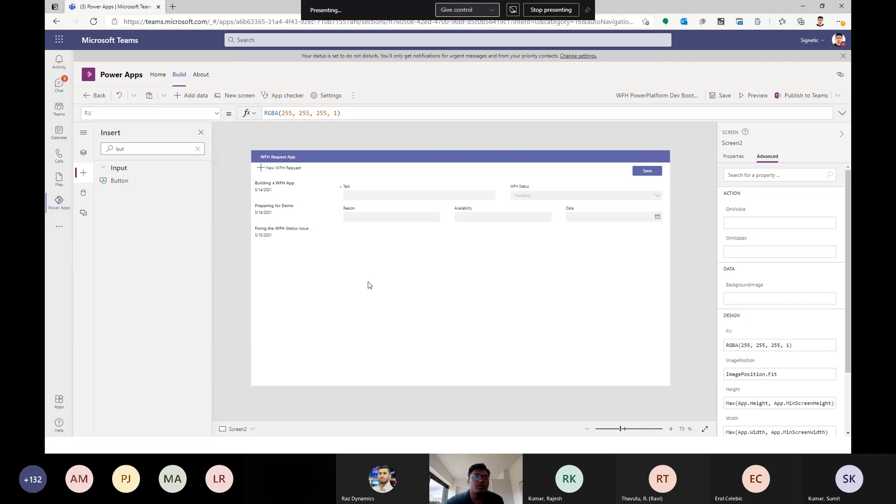
- Set the request form's Item property to Gallery1.Selected
{"action": "left_click", "coordinate": [447, 274]}
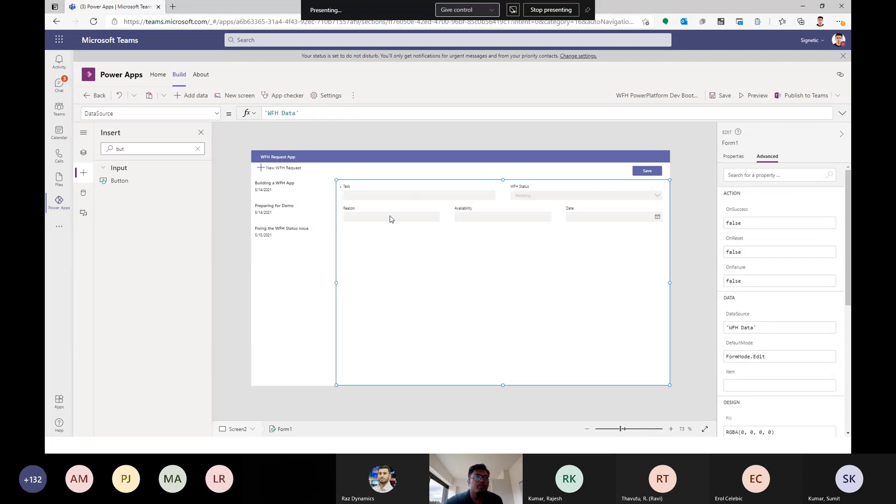
{"action": "left_click", "coordinate": [217, 114]}
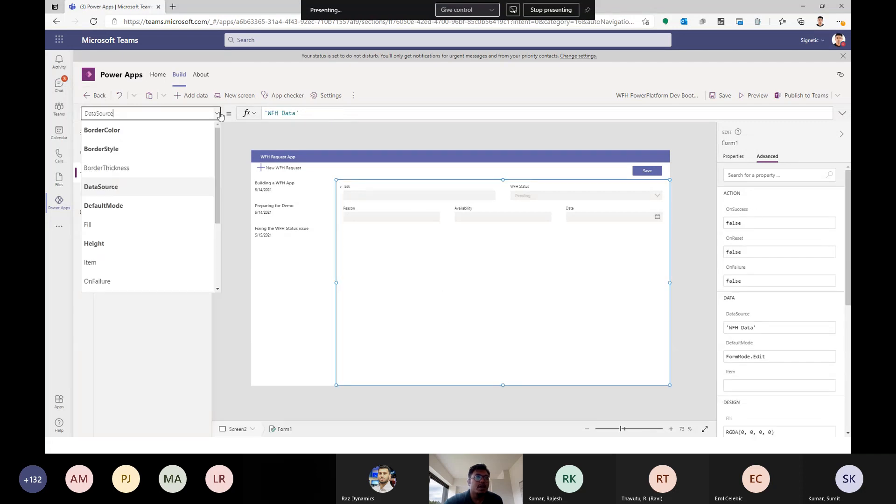
{"action": "left_click", "coordinate": [142, 259]}
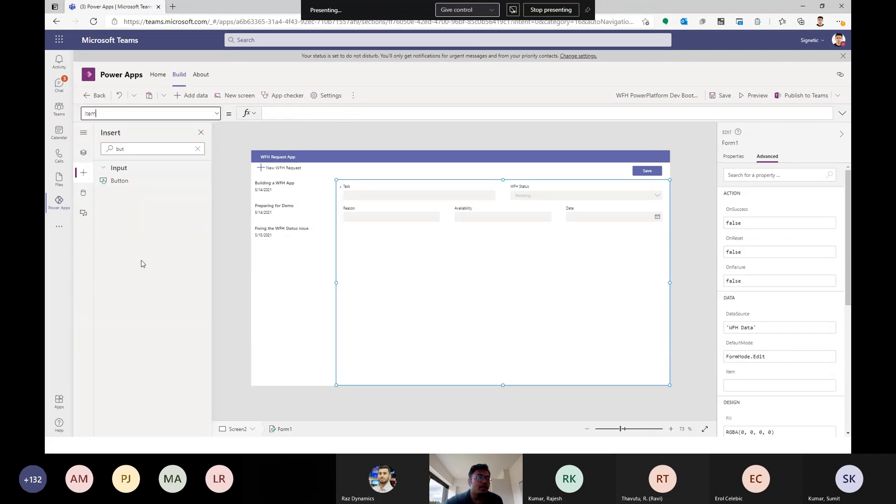
{"action": "left_click", "coordinate": [297, 293]}
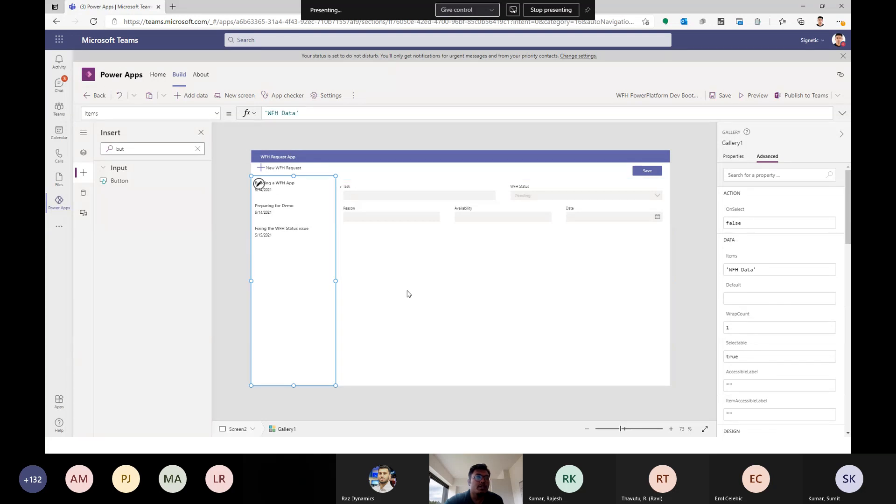
{"action": "left_click", "coordinate": [352, 283]}
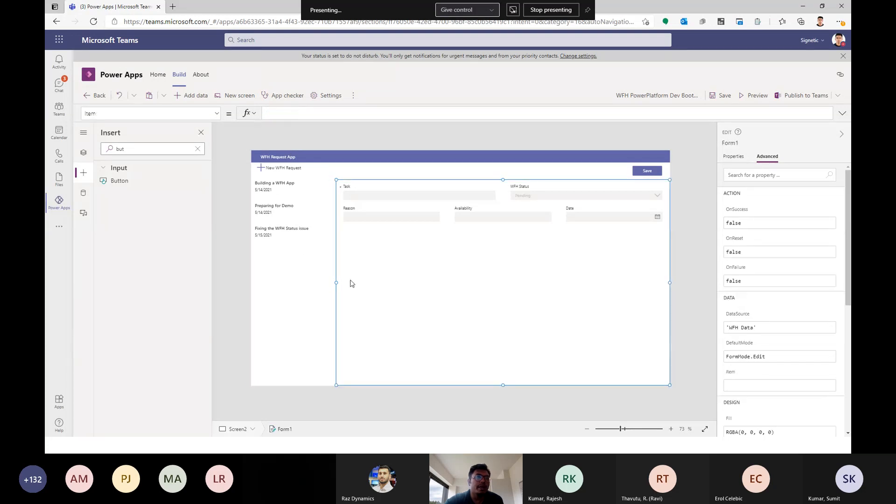
{"action": "left_click", "coordinate": [84, 152]}
{"action": "left_click", "coordinate": [312, 260]}
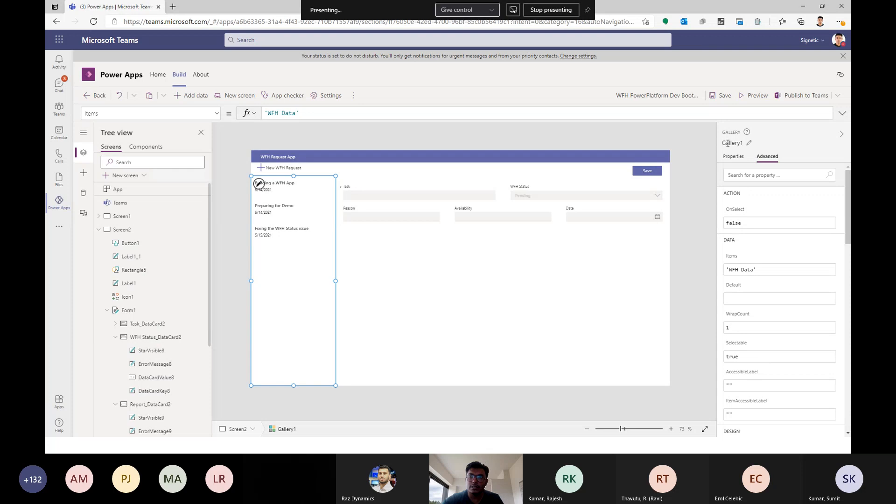
{"action": "left_click", "coordinate": [730, 146]}
{"action": "key", "text": "ctrl+c"}
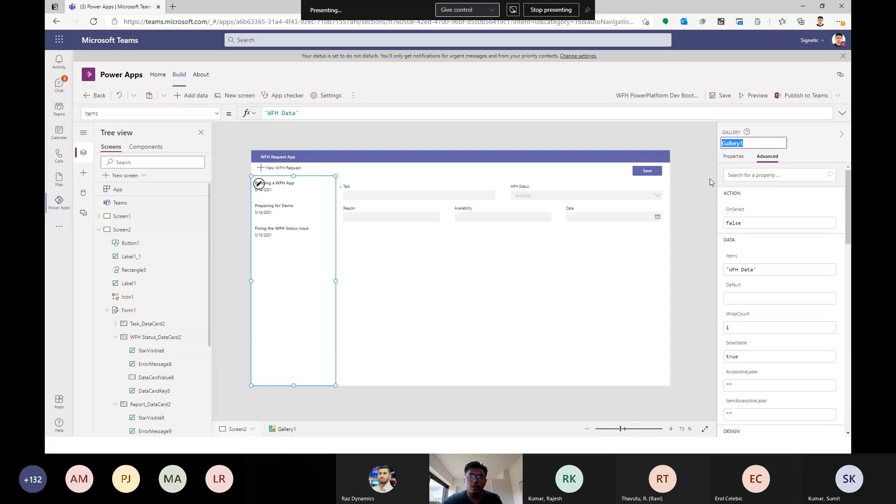
{"action": "left_click", "coordinate": [549, 322]}
{"action": "key", "text": "ctrl+v"}
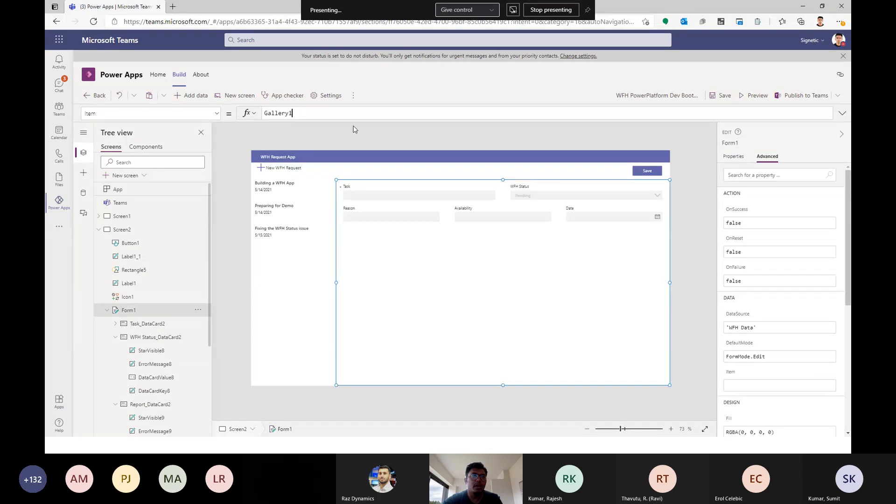
{"action": "type", "text": "."}
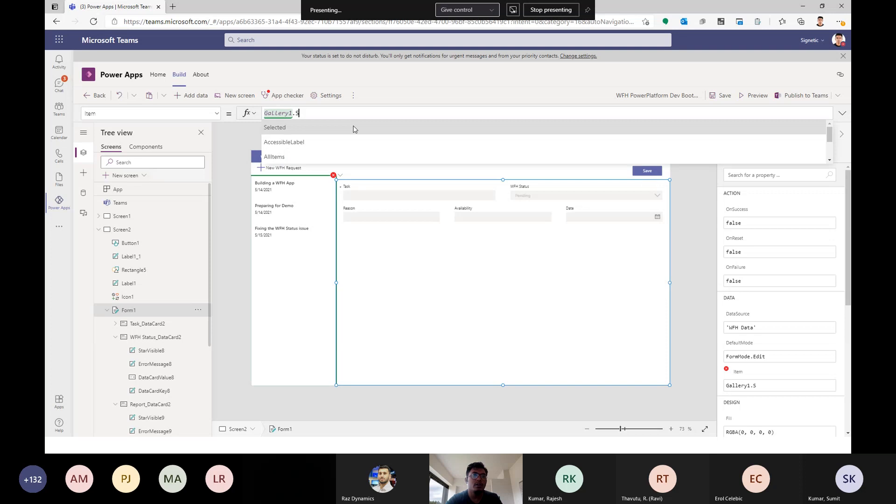
{"action": "type", "text": "Selected"}
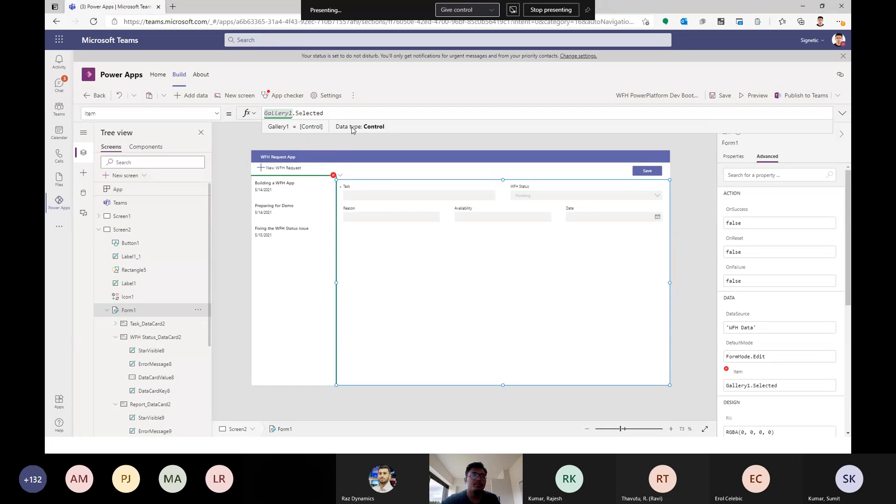
{"action": "left_click", "coordinate": [373, 141]}
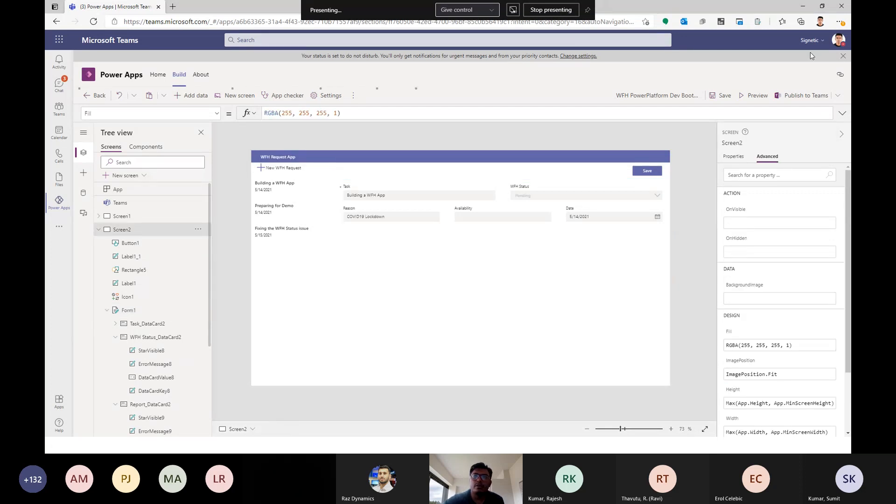
- In preview, open the "Preparing for Demo" and "Fixing the WFH Status issue" requests, start a new request, and return to the editor
{"action": "left_click", "coordinate": [749, 95]}
{"action": "left_click", "coordinate": [104, 192]}
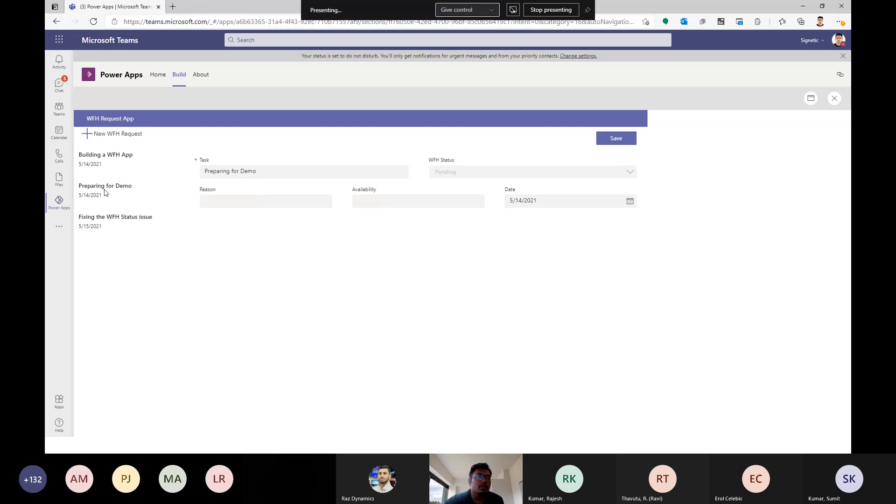
{"action": "left_click", "coordinate": [117, 226]}
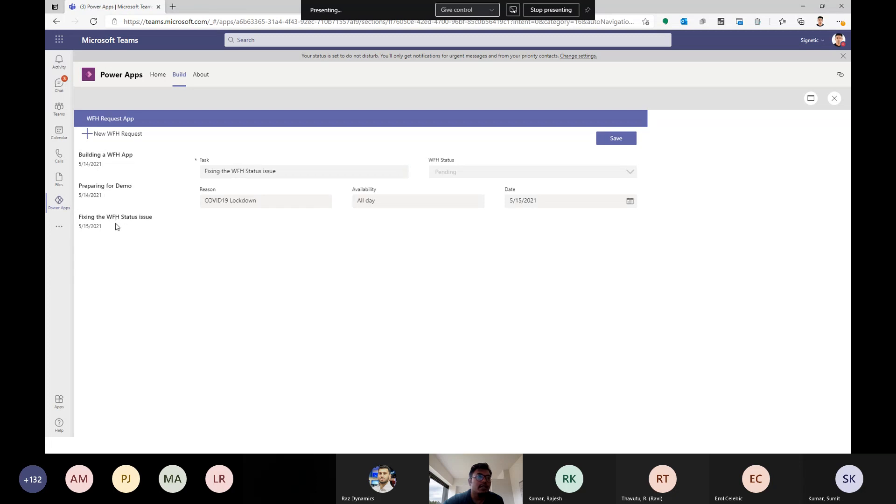
{"action": "left_click", "coordinate": [118, 135]}
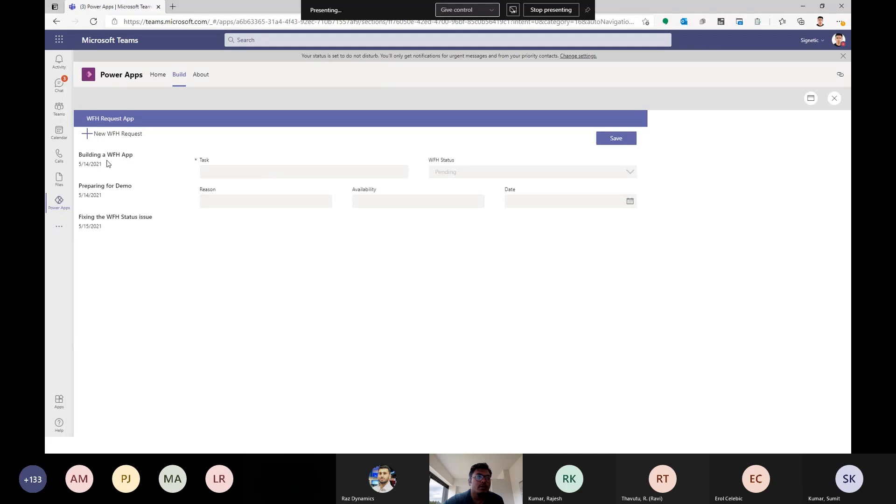
{"action": "left_click", "coordinate": [835, 99]}
- Check the OnSelect formula shared by the task title and date labels in the request gallery
{"action": "left_click", "coordinate": [284, 188]}
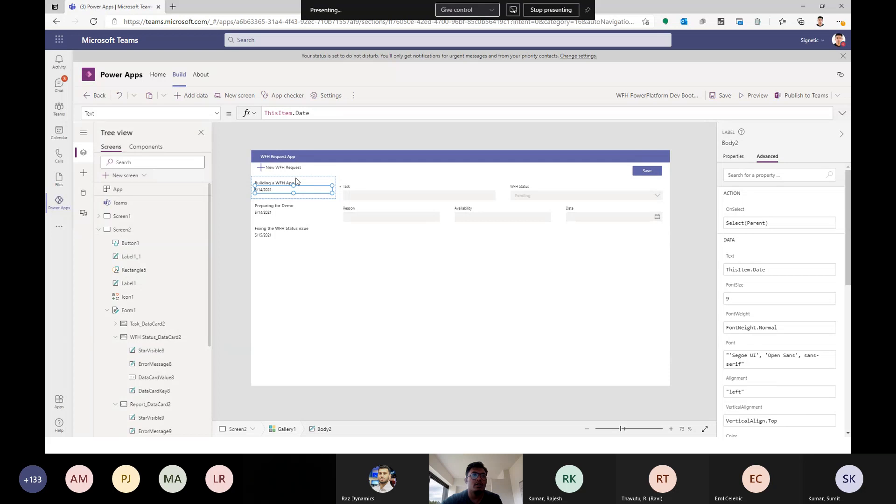
{"action": "left_click", "coordinate": [292, 183], "text": "shift"}
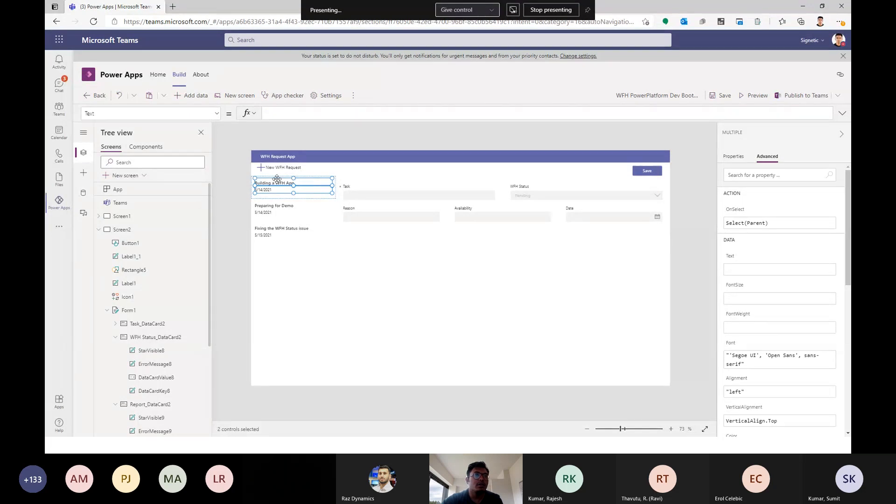
{"action": "left_click", "coordinate": [218, 117]}
{"action": "scroll", "coordinate": [158, 239], "scroll_direction": "up", "scroll_amount": 10}
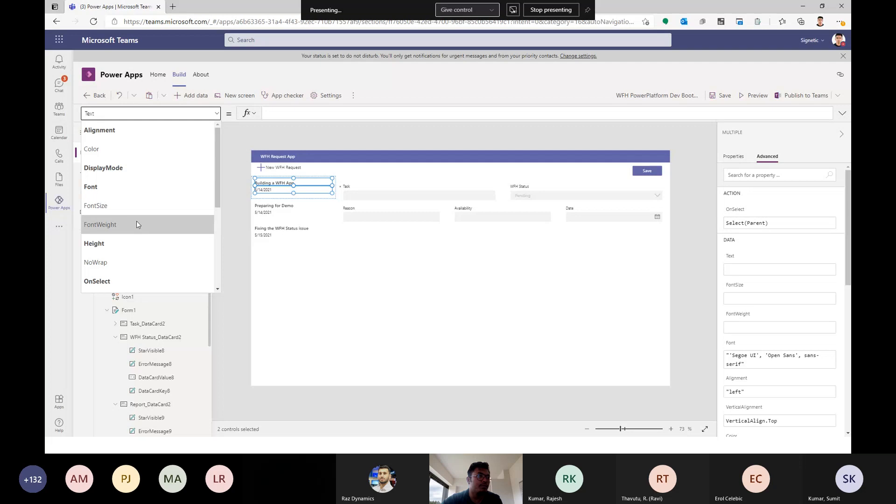
{"action": "scroll", "coordinate": [145, 247], "scroll_direction": "down", "scroll_amount": 1}
{"action": "left_click", "coordinate": [173, 252]}
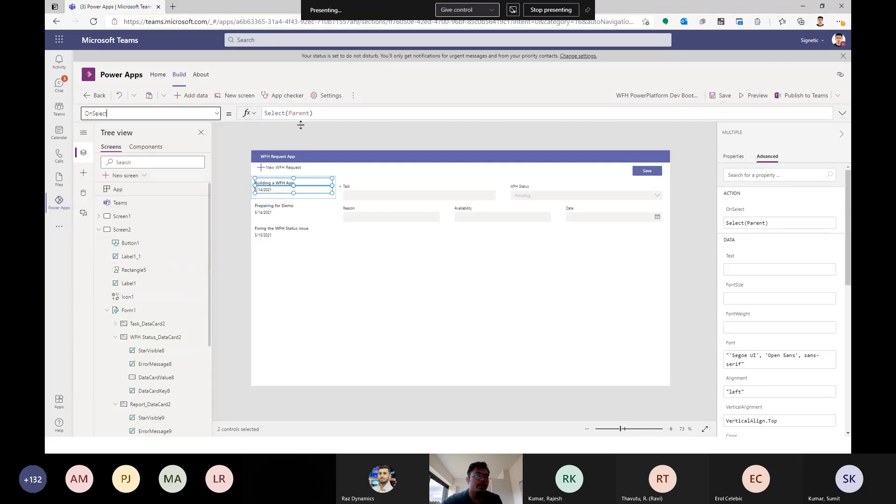
- Set the request gallery's OnSelect property to EditForm(Form1)
{"action": "left_click", "coordinate": [297, 298]}
{"action": "left_click", "coordinate": [217, 114]}
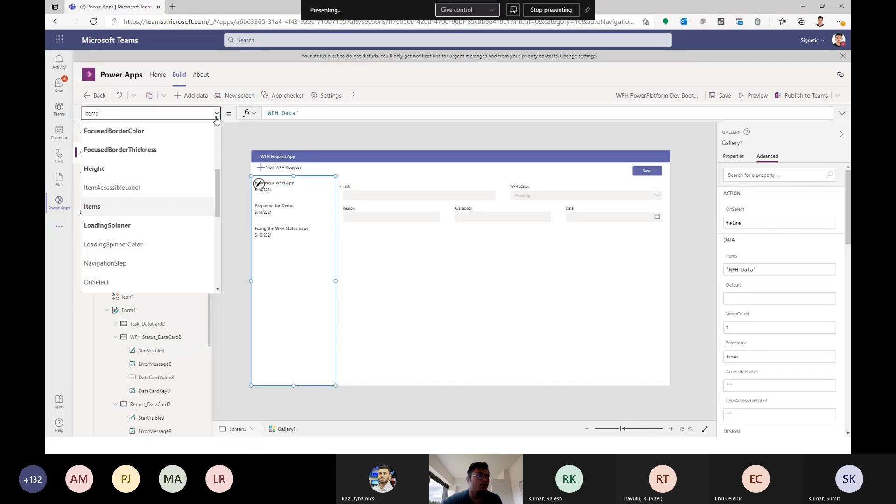
{"action": "scroll", "coordinate": [157, 226], "scroll_direction": "down", "scroll_amount": 2}
{"action": "left_click", "coordinate": [135, 234]}
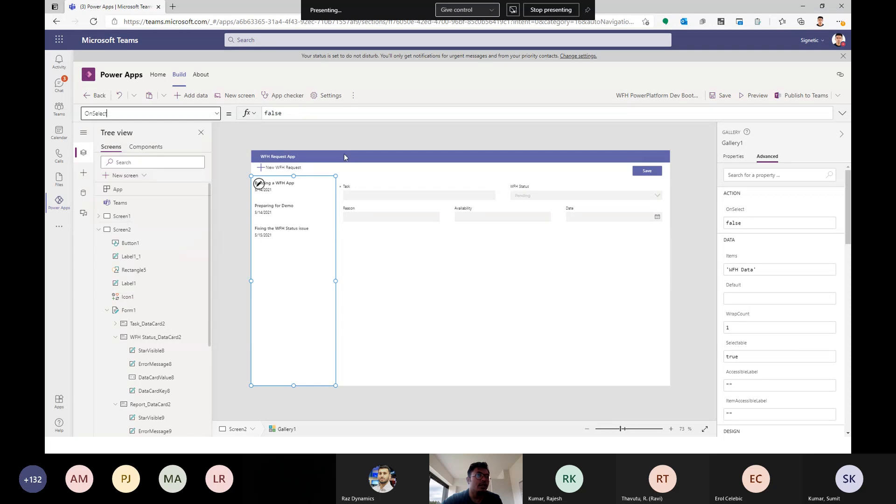
{"action": "key", "text": "ctrl+a"}
{"action": "type", "text": "E"}
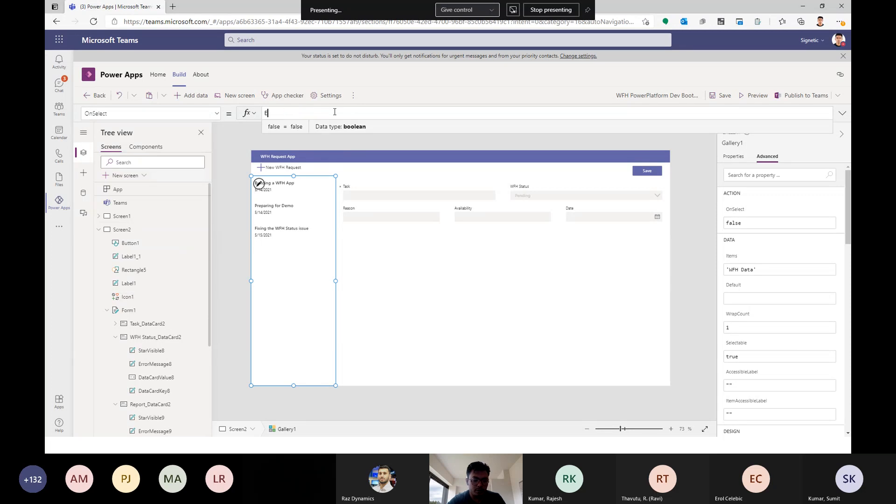
{"action": "type", "text": "ditFo"}
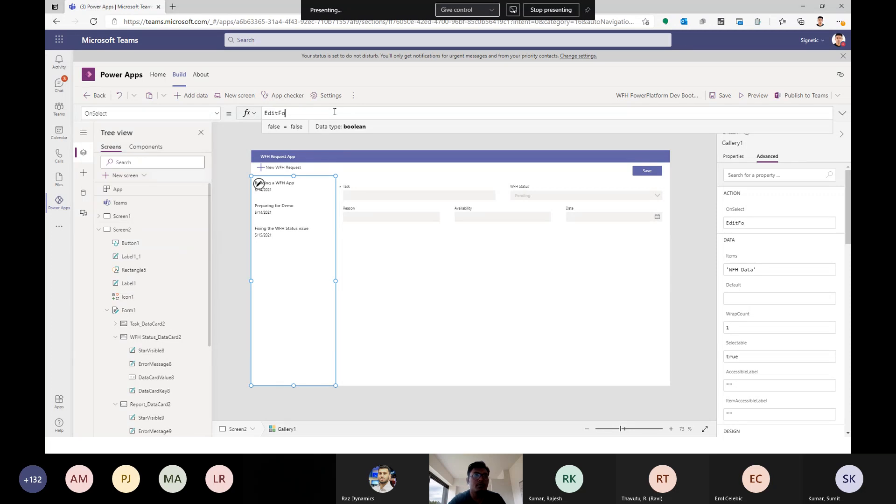
{"action": "type", "text": "rm("}
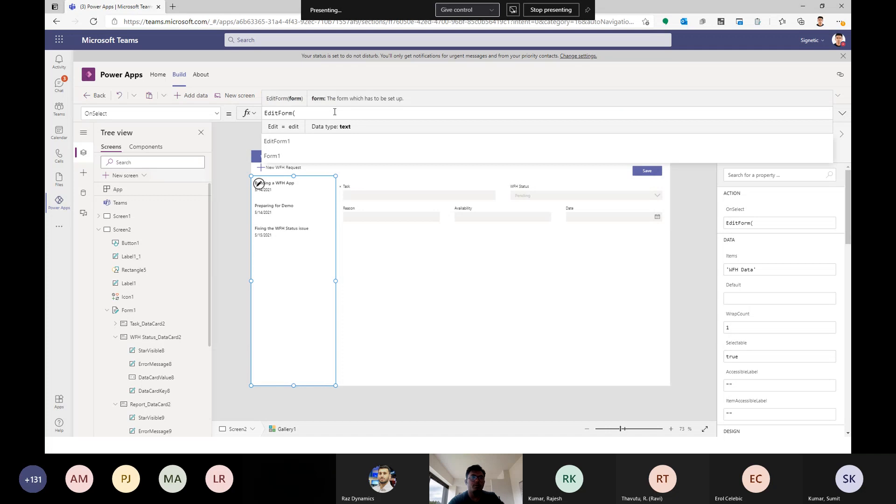
{"action": "type", "text": "Form1)"}
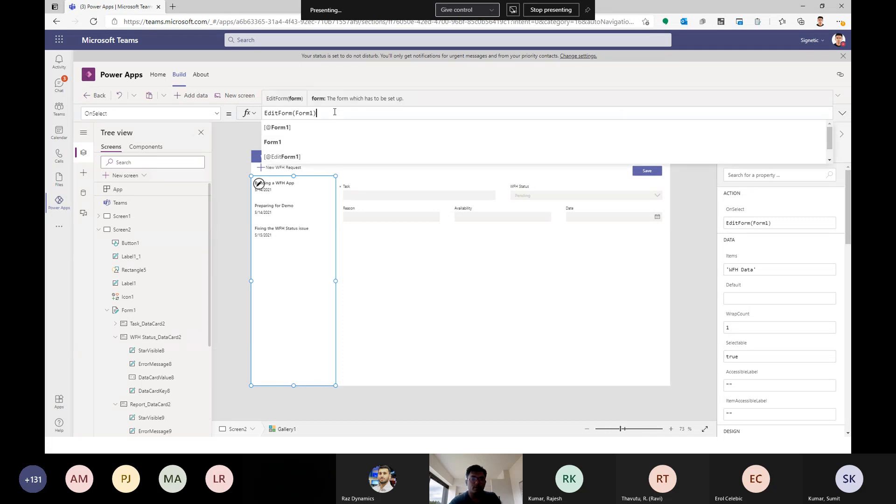
- Append UpdateContext({newMode:false}) to the gallery's OnSelect formula, separated from EditForm(Form1) by a semicolon
{"action": "type", "text": ";"}
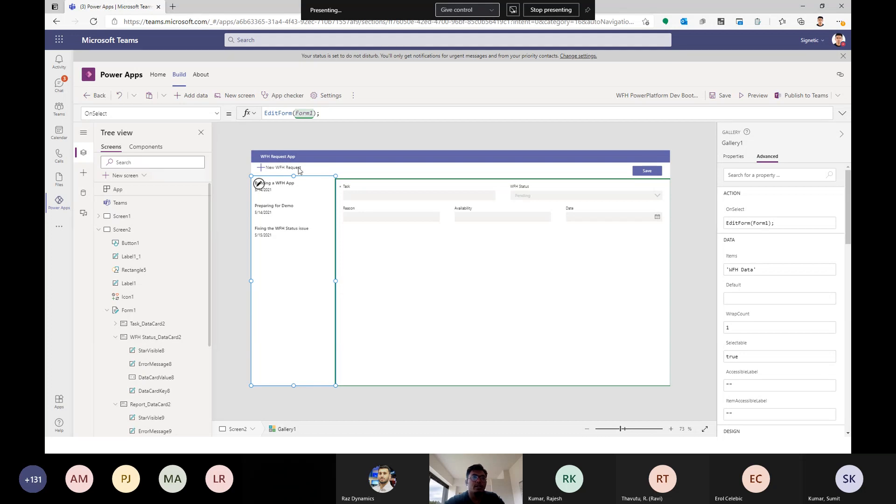
{"action": "type", "text": "U"}
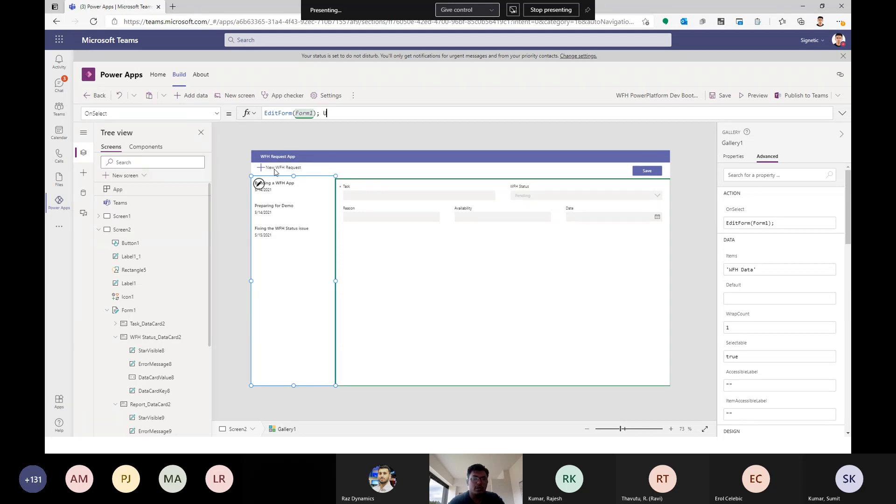
{"action": "type", "text": "pdate"}
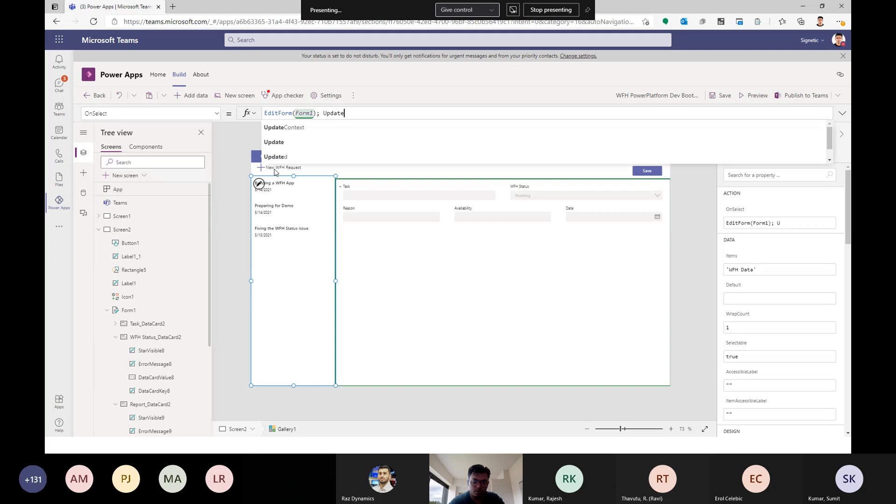
{"action": "type", "text": "({newMode"}
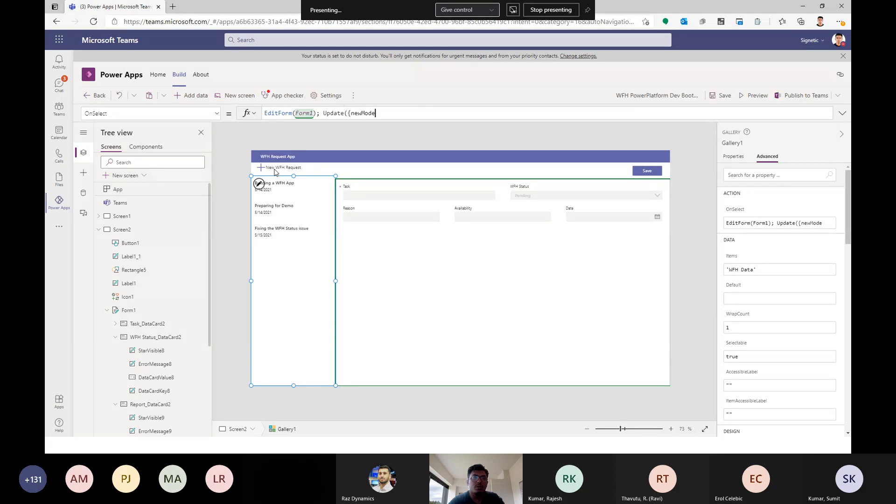
{"action": "type", "text": ":false"}
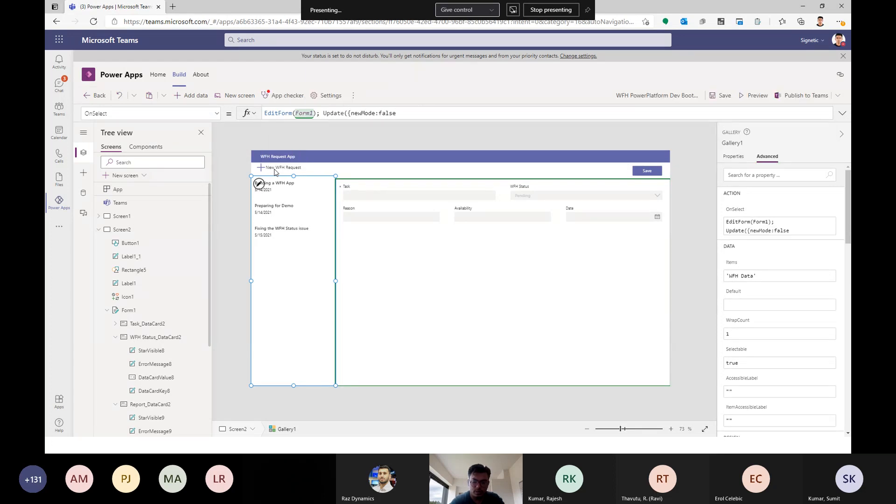
{"action": "type", "text": "})"}
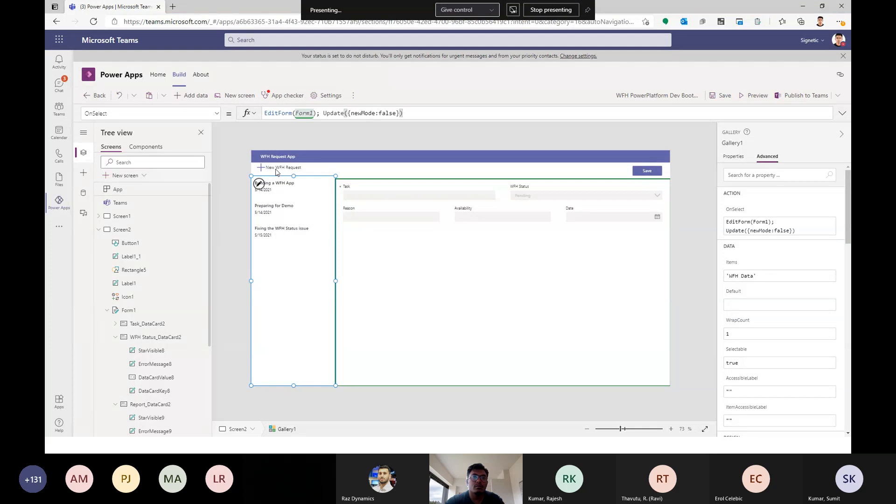
{"action": "left_click", "coordinate": [345, 113]}
{"action": "type", "text": "Context"}
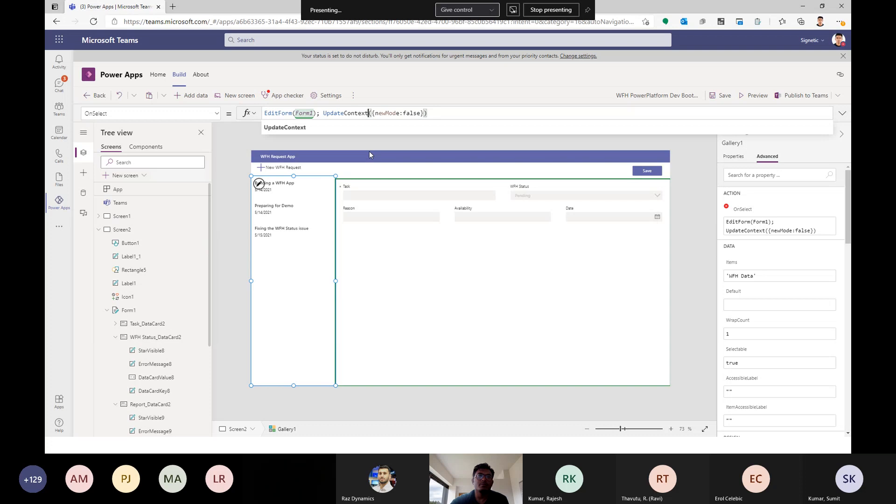
{"action": "left_click", "coordinate": [292, 148]}
- In preview, change the "Building a WFH App" request's task to "Building a WFH Apps", save it, and return to the editor
{"action": "left_click", "coordinate": [755, 98]}
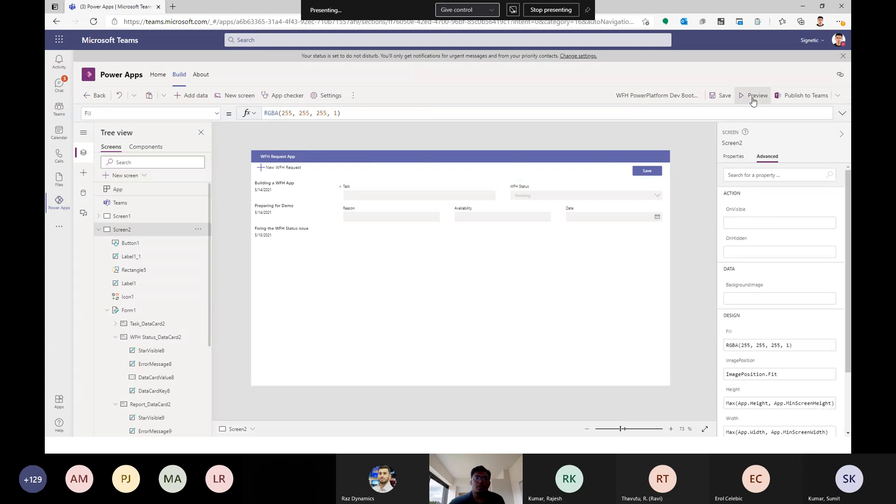
{"action": "left_click", "coordinate": [119, 157]}
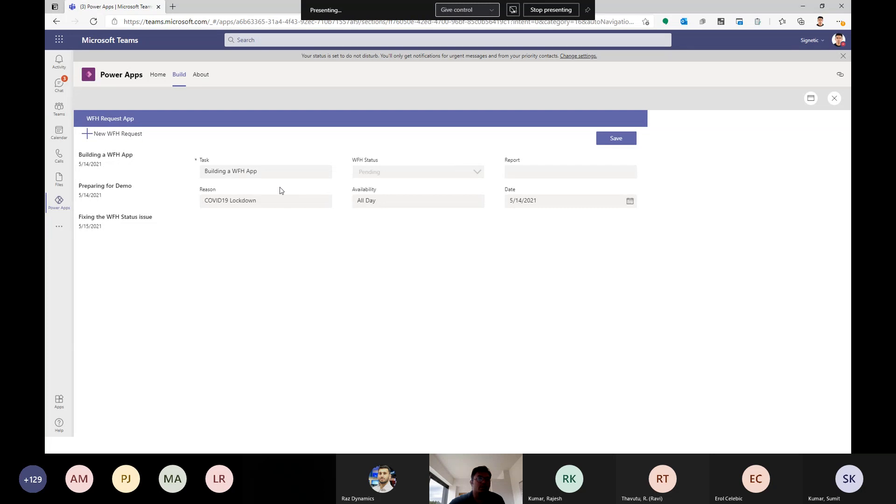
{"action": "left_click", "coordinate": [269, 172]}
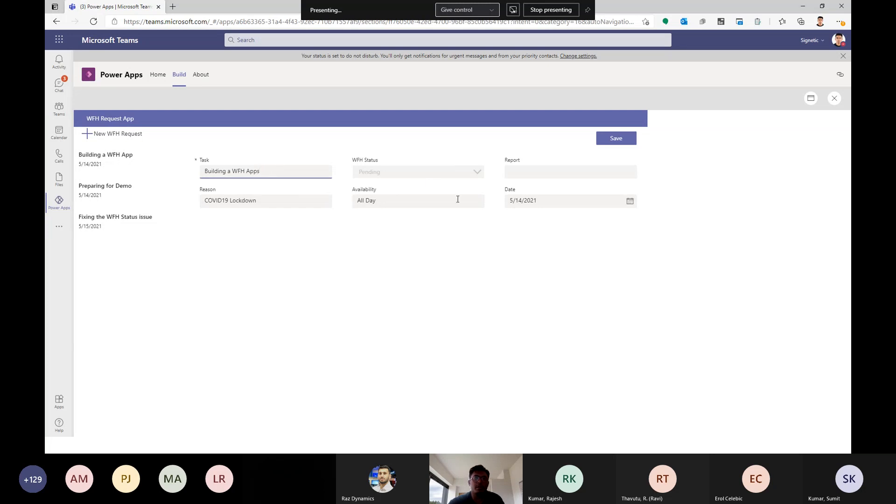
{"action": "left_click", "coordinate": [604, 143]}
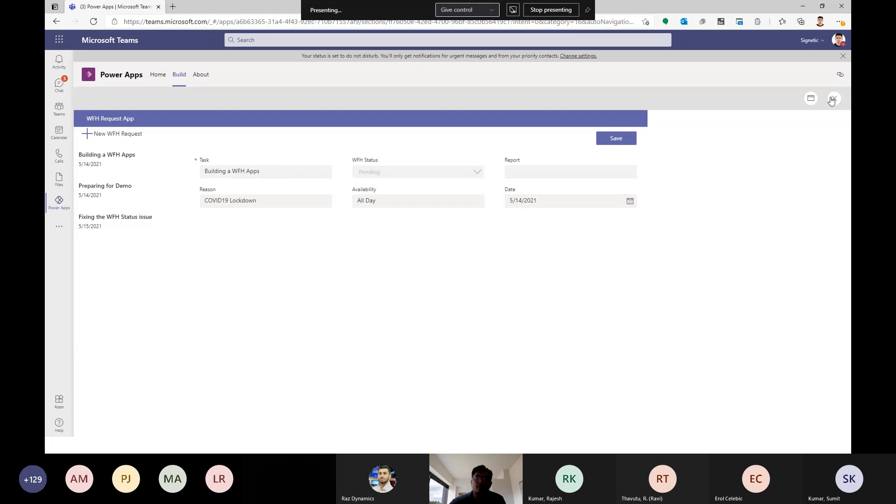
{"action": "key", "text": "Escape"}
- Open the WFH Data table to examine its saved request rows, and close it
{"action": "left_click", "coordinate": [83, 193]}
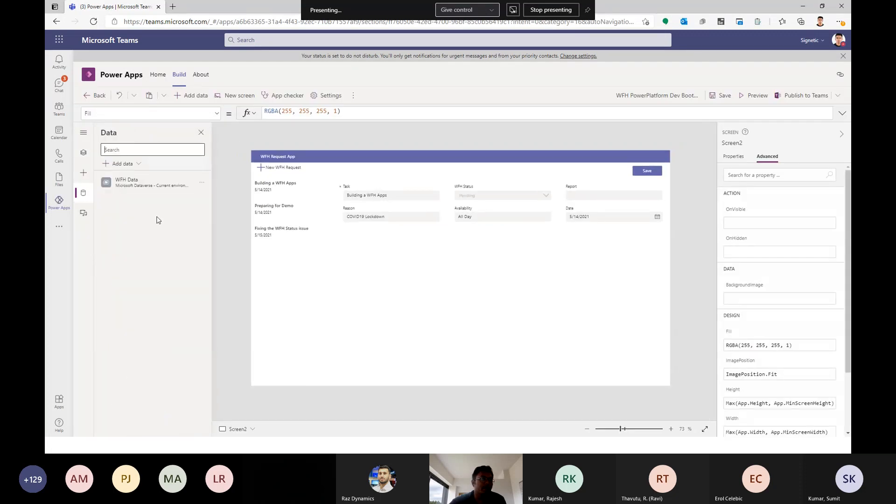
{"action": "left_click", "coordinate": [202, 182]}
{"action": "left_click", "coordinate": [213, 197]}
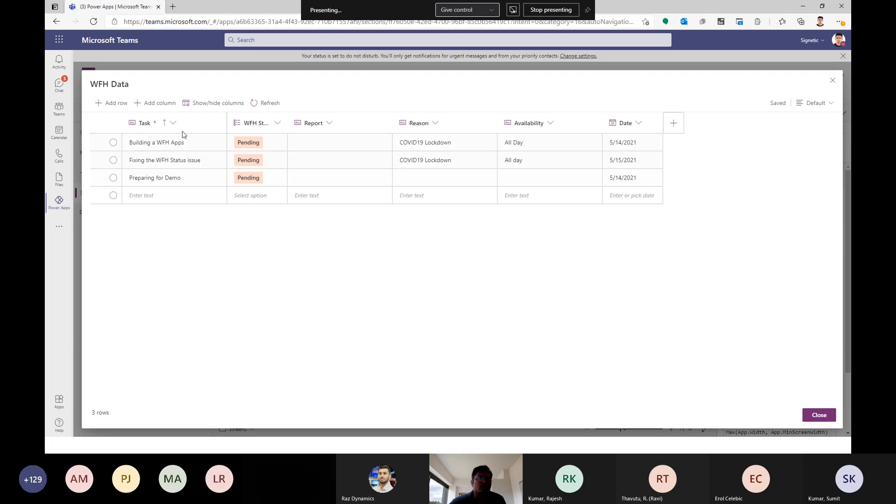
{"action": "left_click", "coordinate": [833, 80]}
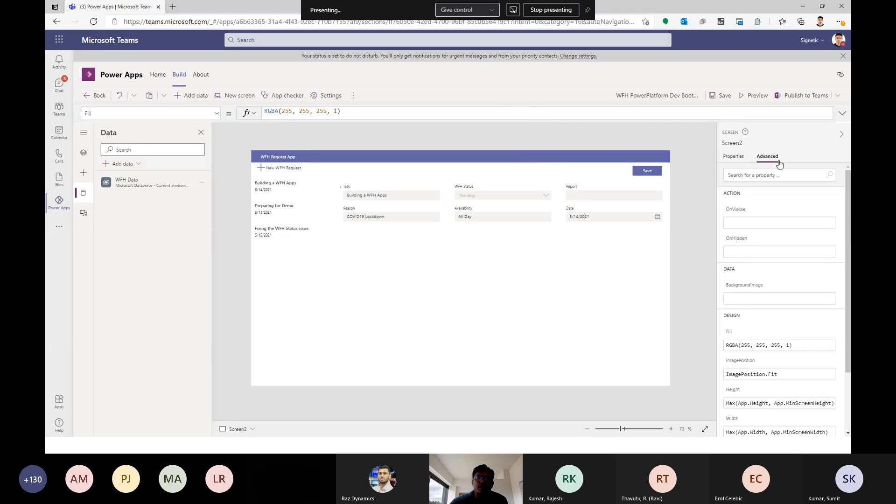
- Start publishing the app to Teams and continue to the choice of channel
{"action": "left_click", "coordinate": [796, 96]}
{"action": "left_click", "coordinate": [802, 96]}
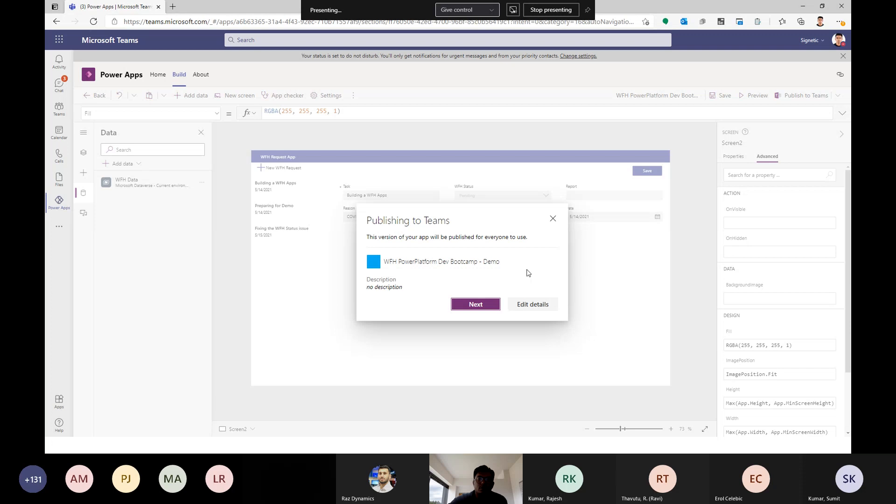
{"action": "left_click", "coordinate": [475, 304]}
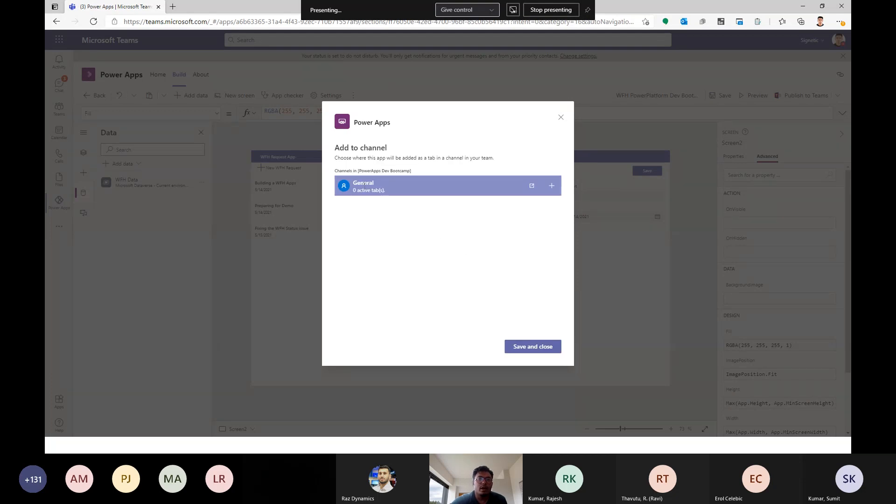
- Add the app as a tab in the General channel of PowerApps Dev Bootcamp, save, and view it in Teams
{"action": "left_click", "coordinate": [552, 185]}
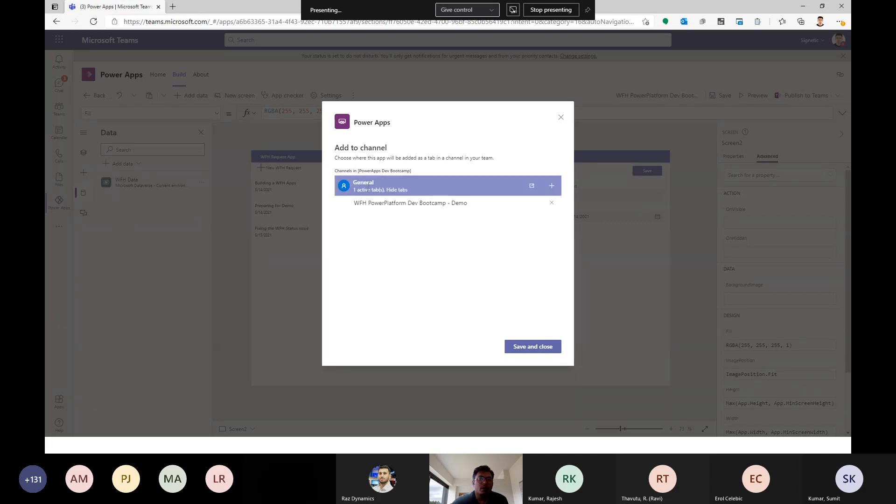
{"action": "left_click", "coordinate": [529, 349]}
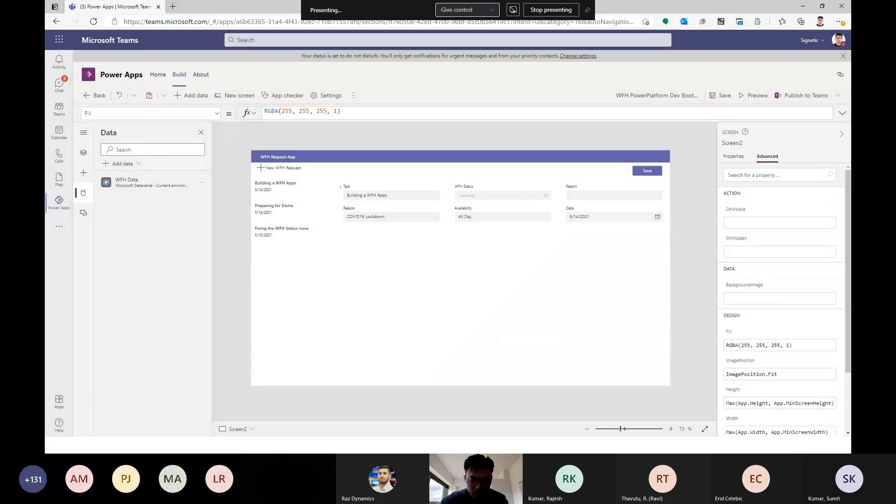
{"action": "left_click", "coordinate": [56, 110]}
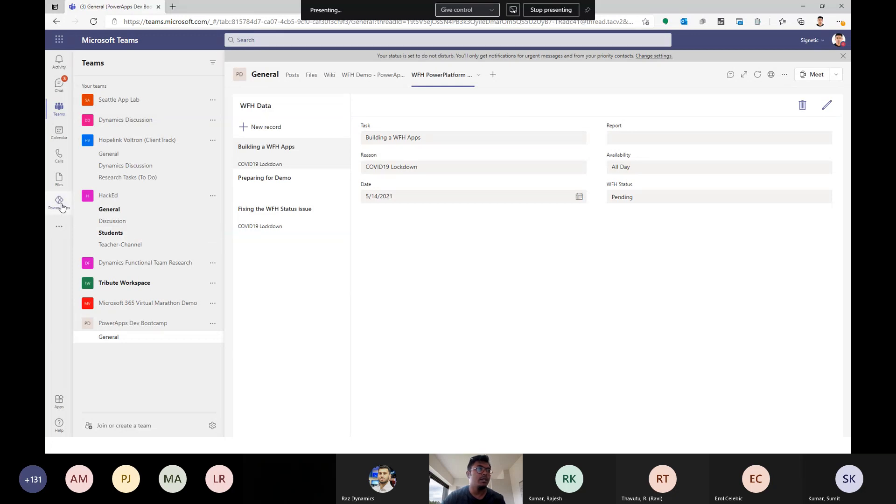
- Return to Power Apps and go from the recent apps to the items built for PowerApps Dev Bootcamp
{"action": "left_click", "coordinate": [59, 227]}
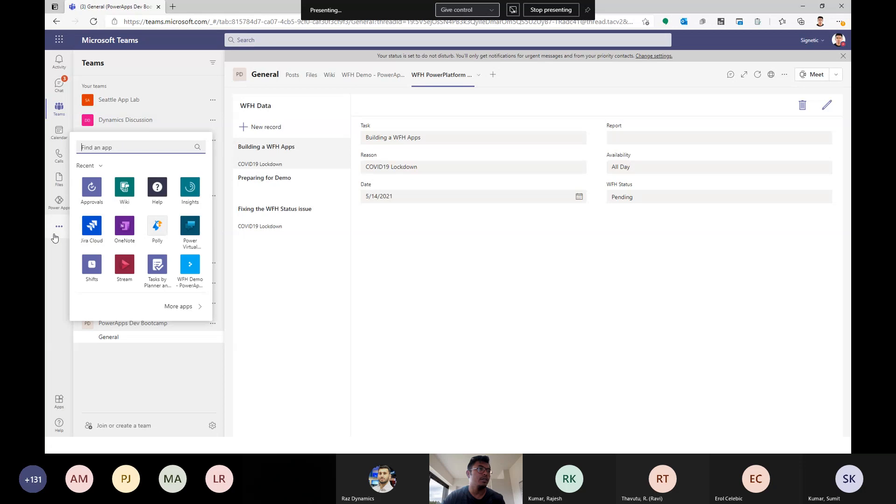
{"action": "left_click", "coordinate": [59, 202]}
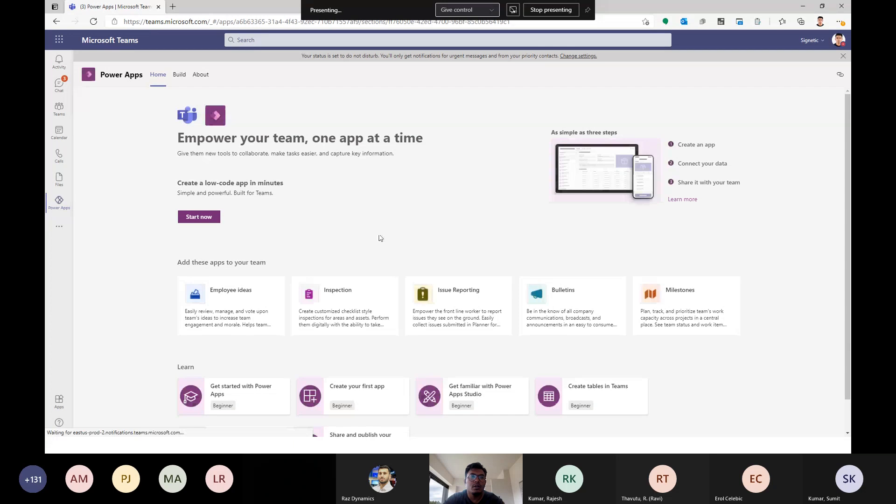
{"action": "scroll", "coordinate": [352, 223], "scroll_direction": "down", "scroll_amount": 1}
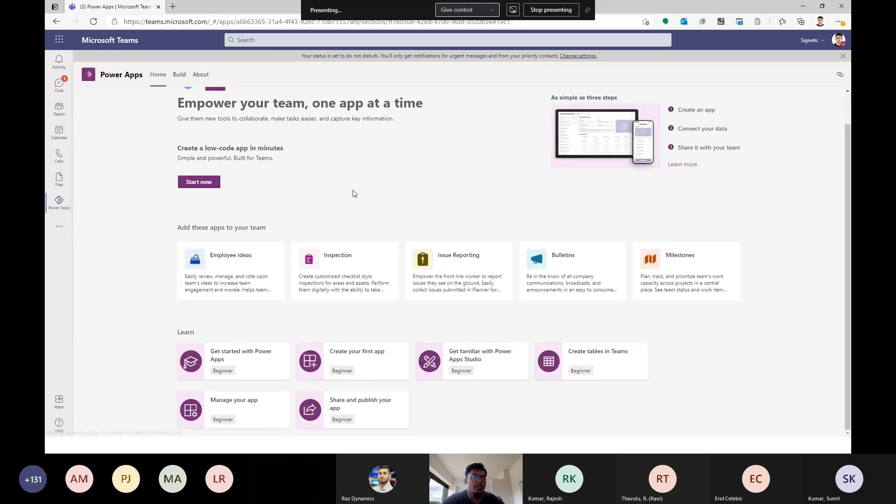
{"action": "scroll", "coordinate": [354, 194], "scroll_direction": "up", "scroll_amount": 1}
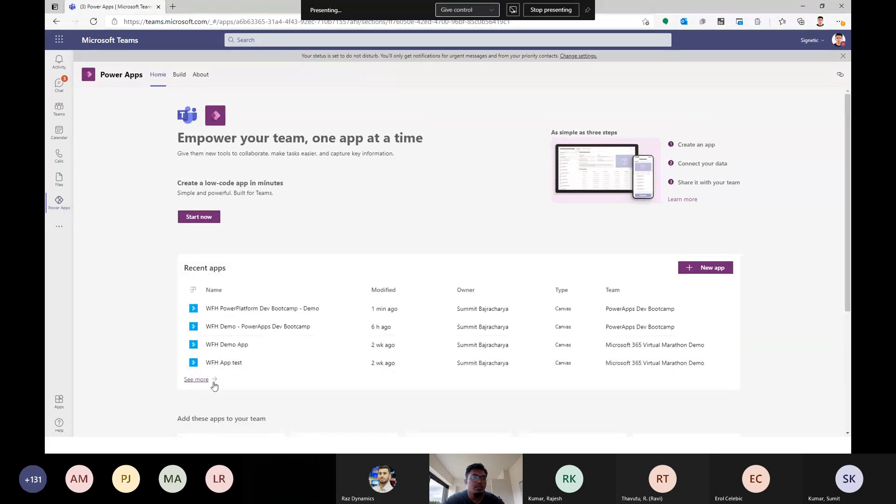
{"action": "left_click", "coordinate": [201, 379]}
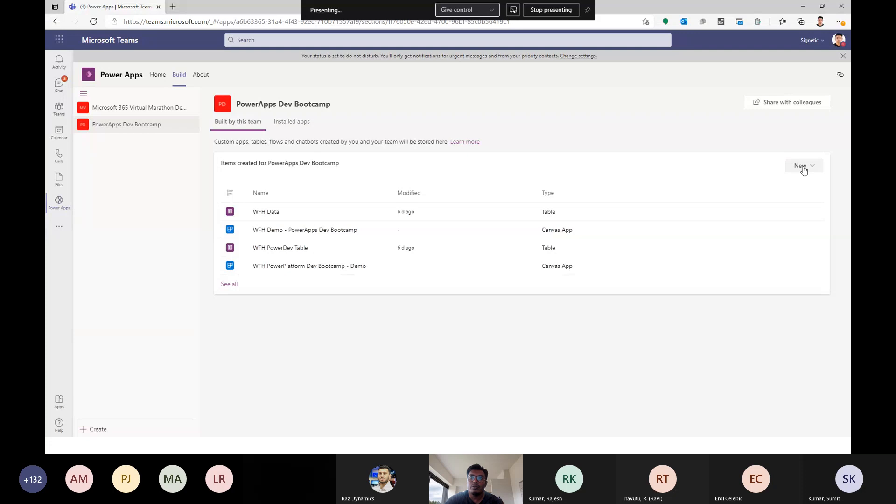
- Show all items created for PowerApps Dev Bootcamp, expand its tables, and list its cloud flows
{"action": "left_click", "coordinate": [803, 169]}
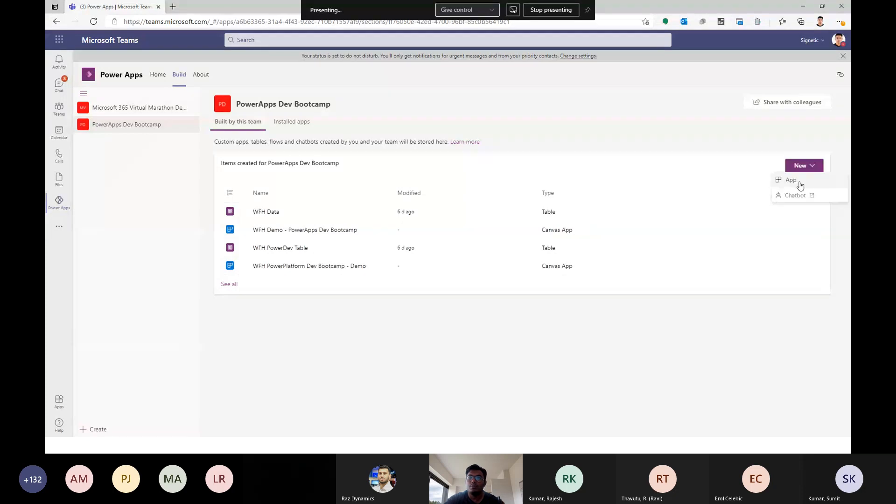
{"action": "left_click", "coordinate": [228, 288]}
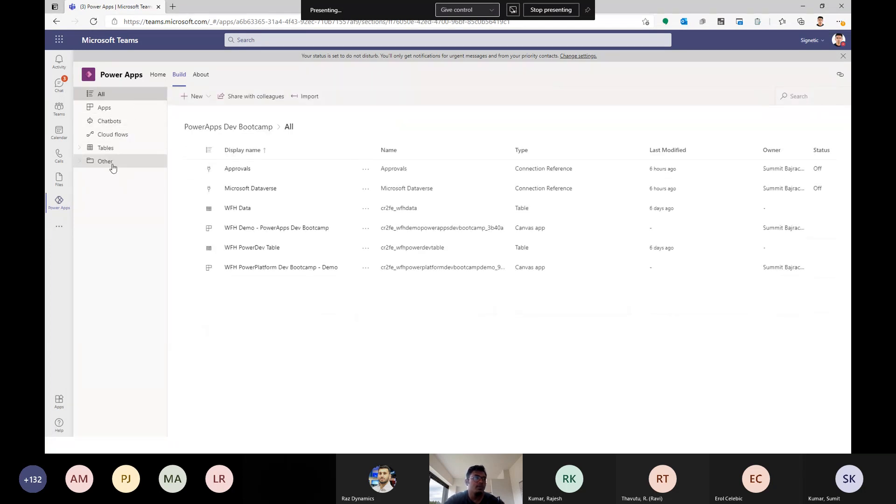
{"action": "left_click", "coordinate": [80, 148]}
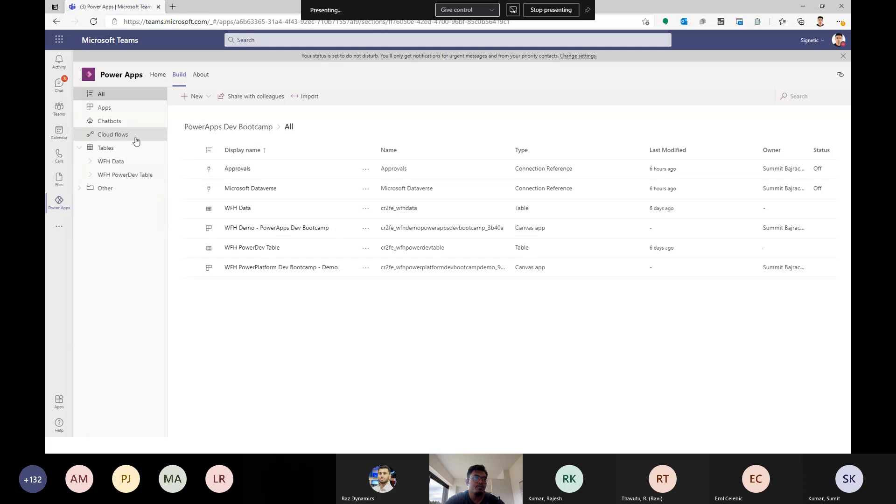
{"action": "left_click", "coordinate": [106, 136]}
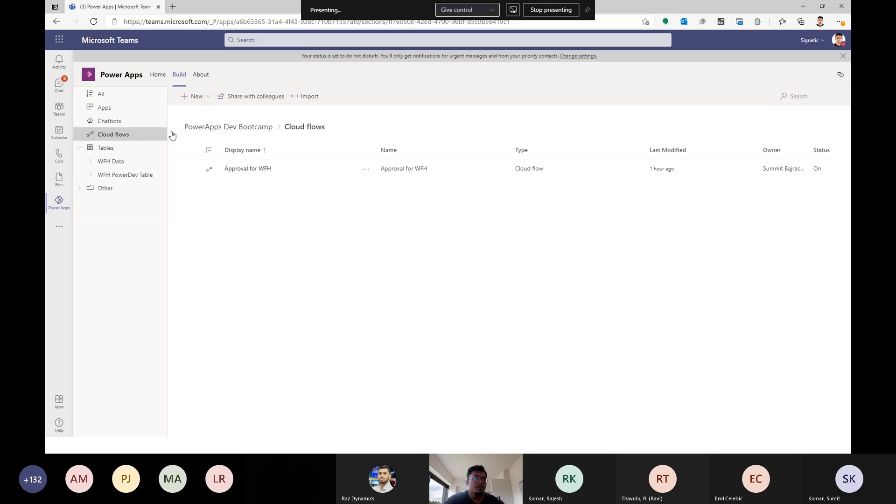
- Create a new automated cloud flow, skipping the initial name and trigger setup
{"action": "left_click", "coordinate": [193, 97]}
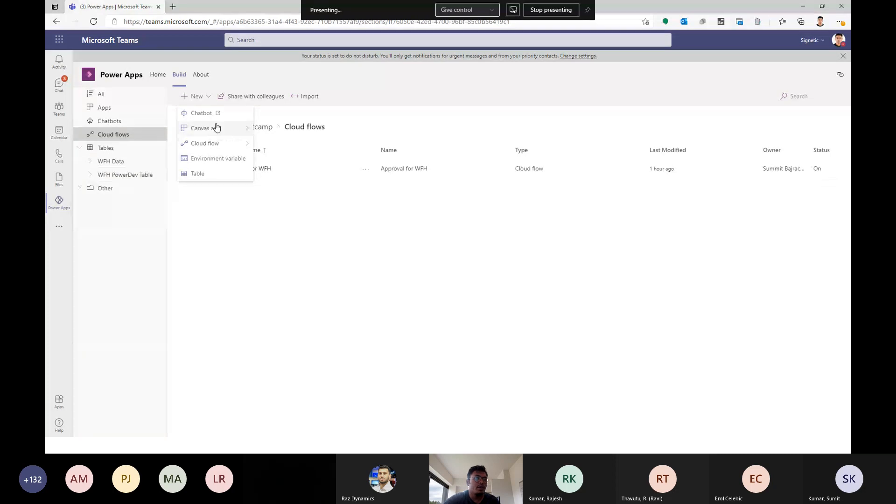
{"action": "mouse_move", "coordinate": [217, 128]}
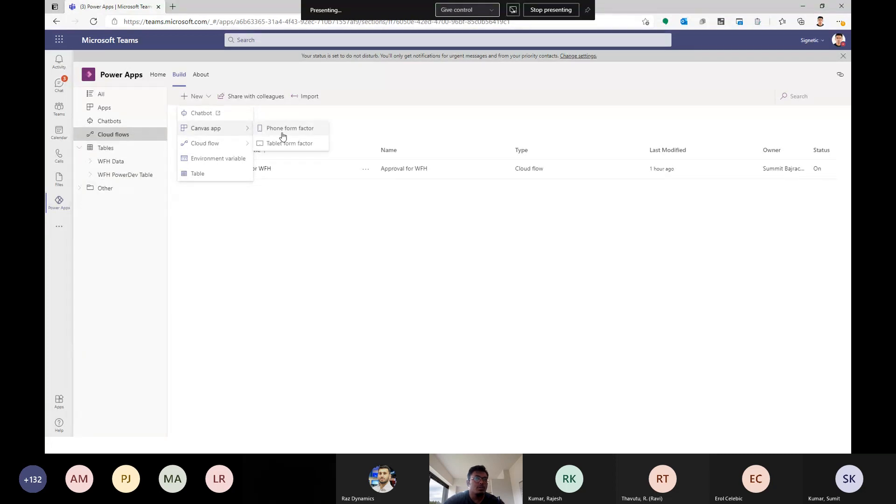
{"action": "mouse_move", "coordinate": [224, 145]}
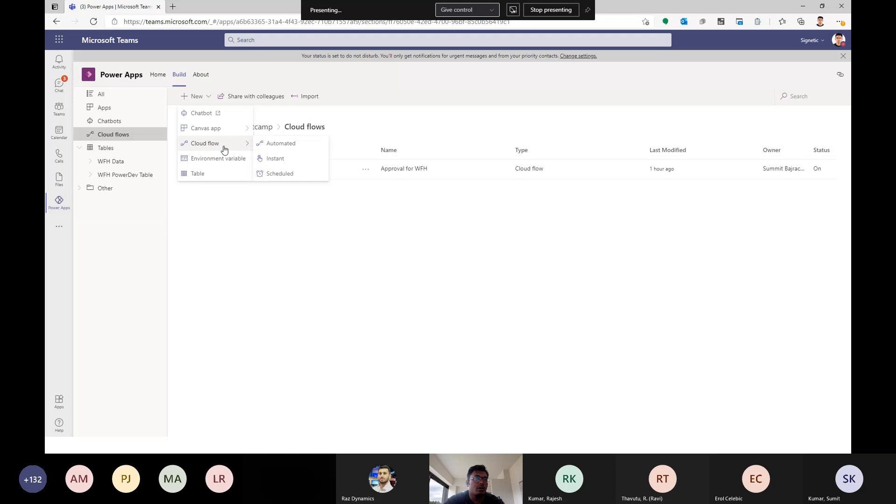
{"action": "left_click", "coordinate": [288, 147]}
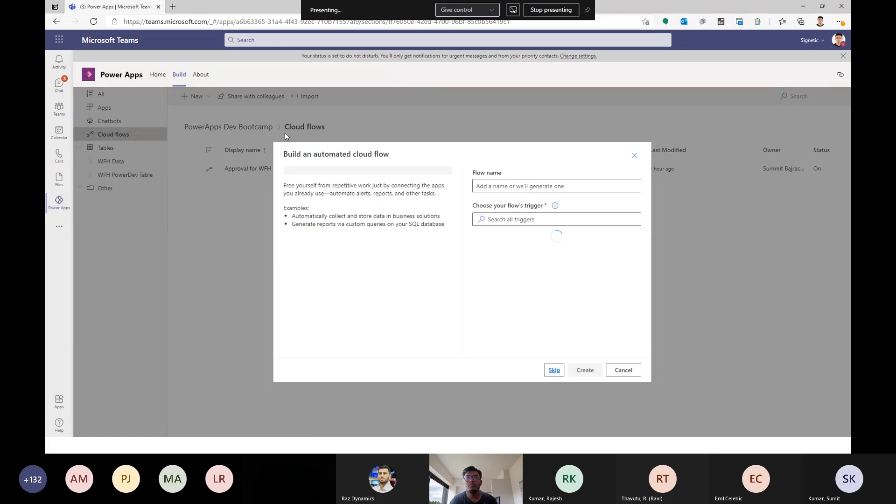
{"action": "left_click", "coordinate": [569, 186]}
{"action": "left_click", "coordinate": [557, 371]}
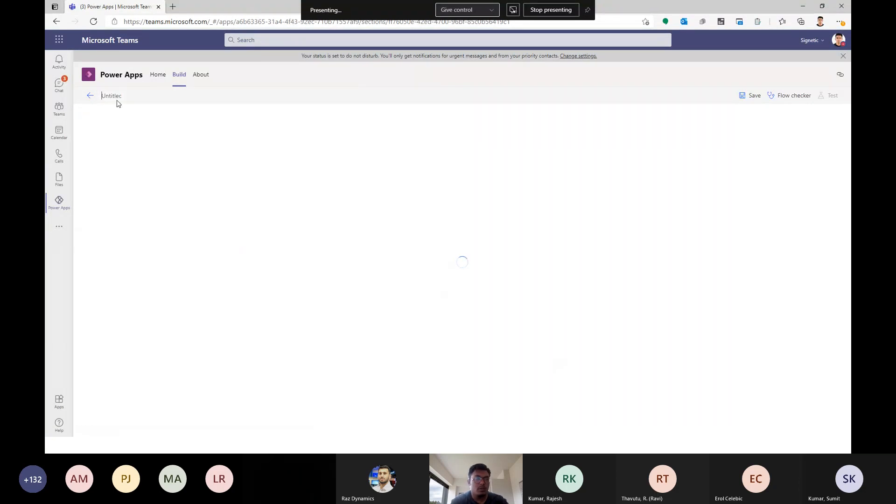
- Name the new flow "Approval Flow Demo"
{"action": "left_click", "coordinate": [118, 100]}
{"action": "type", "text": "Approval "}
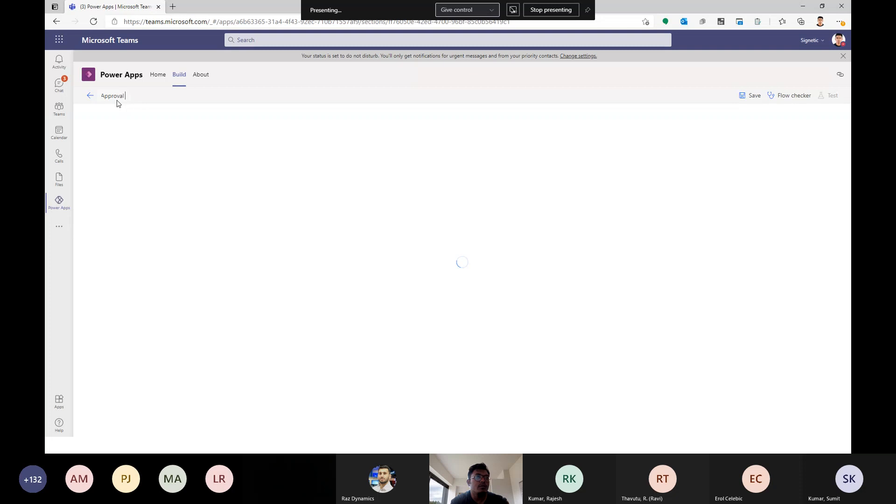
{"action": "type", "text": "FLo"}
{"action": "type", "text": "w De"}
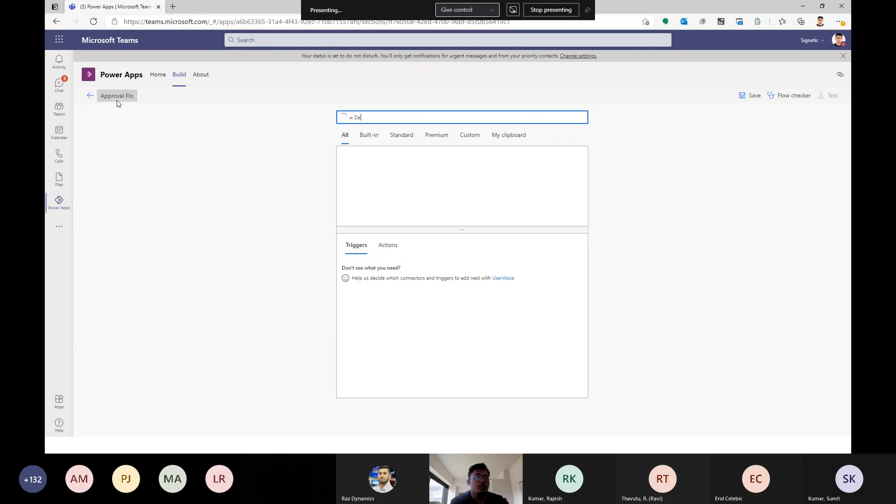
{"action": "left_click", "coordinate": [132, 96]}
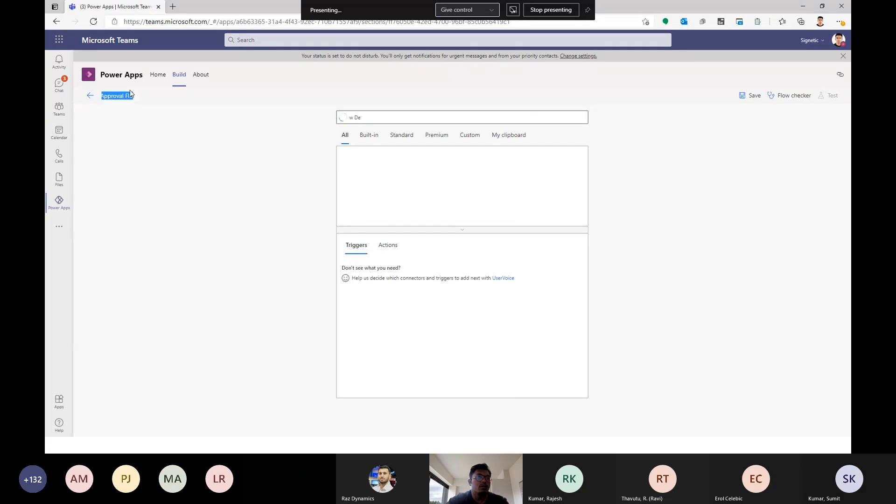
{"action": "left_click", "coordinate": [134, 95]}
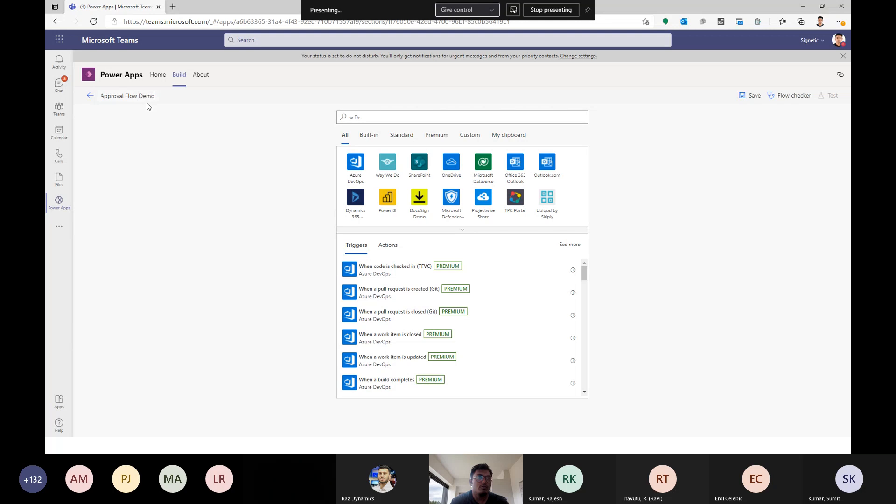
- Search the connectors for "data" and add the Microsoft Dataverse trigger "When a row is added, modified or deleted"
{"action": "double_click", "coordinate": [393, 115]}
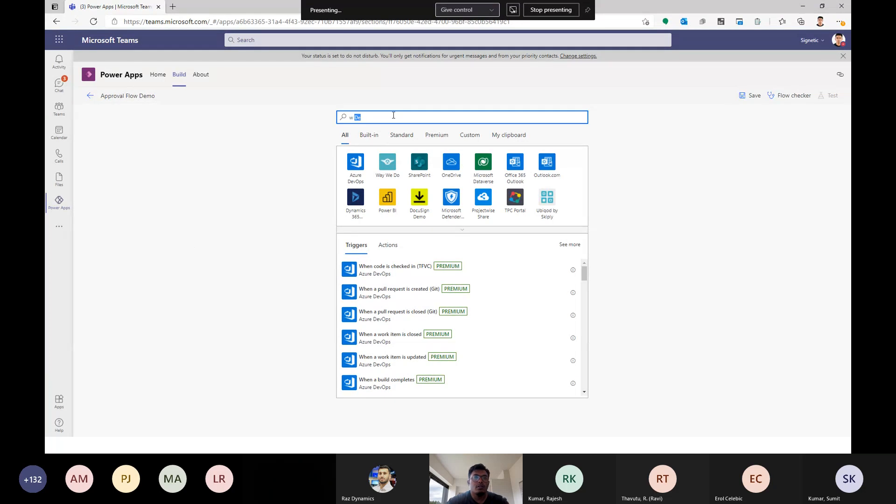
{"action": "type", "text": "data"}
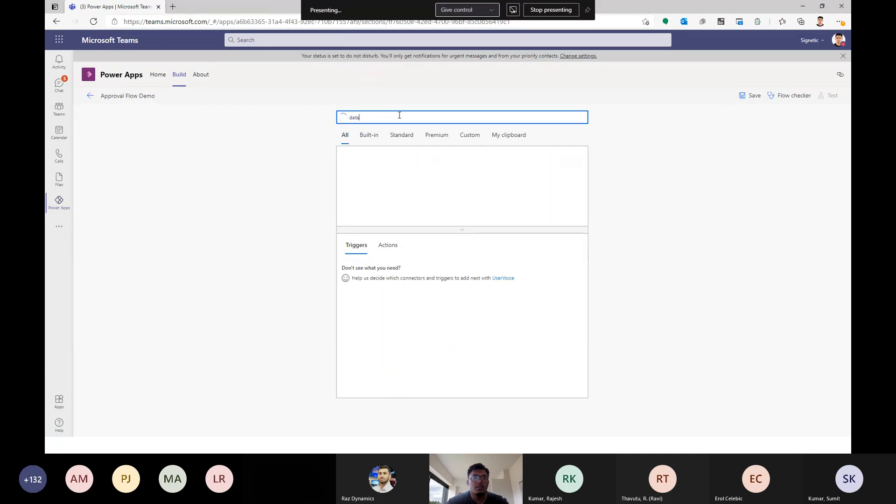
{"action": "key", "text": "ctrl+a"}
{"action": "key", "text": "BackSpace"}
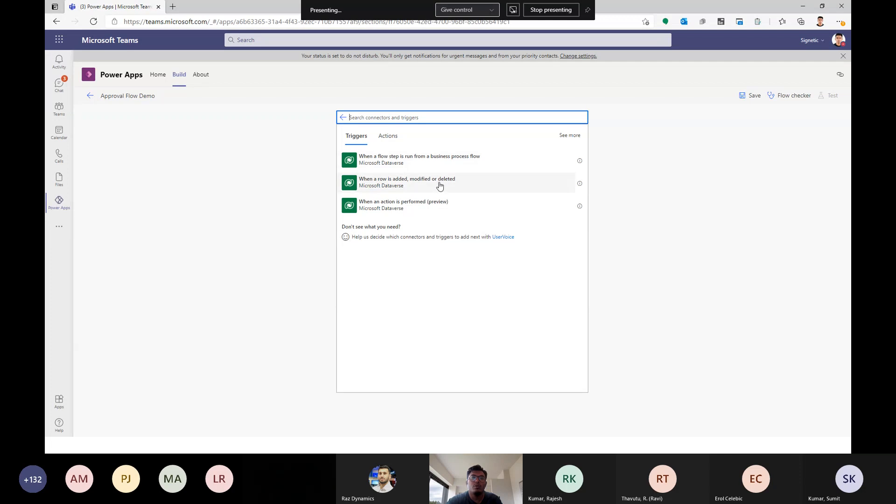
{"action": "left_click", "coordinate": [401, 181]}
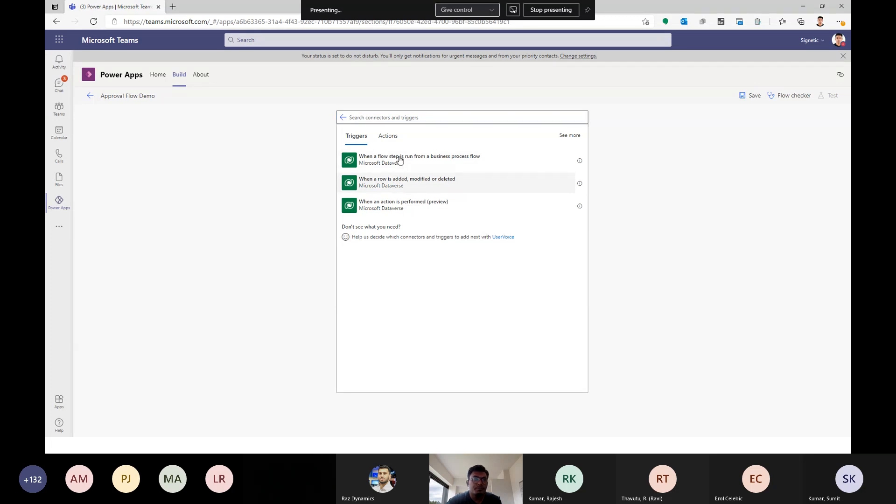
- Configure the trigger with change type Create or Update, table WFH Data and scope Business unit
{"action": "left_click", "coordinate": [528, 140]}
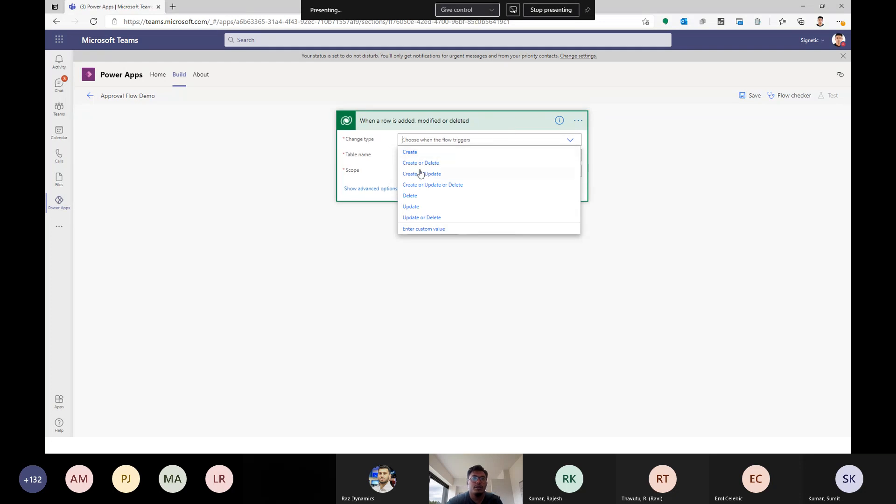
{"action": "left_click", "coordinate": [446, 173]}
{"action": "left_click", "coordinate": [452, 155]}
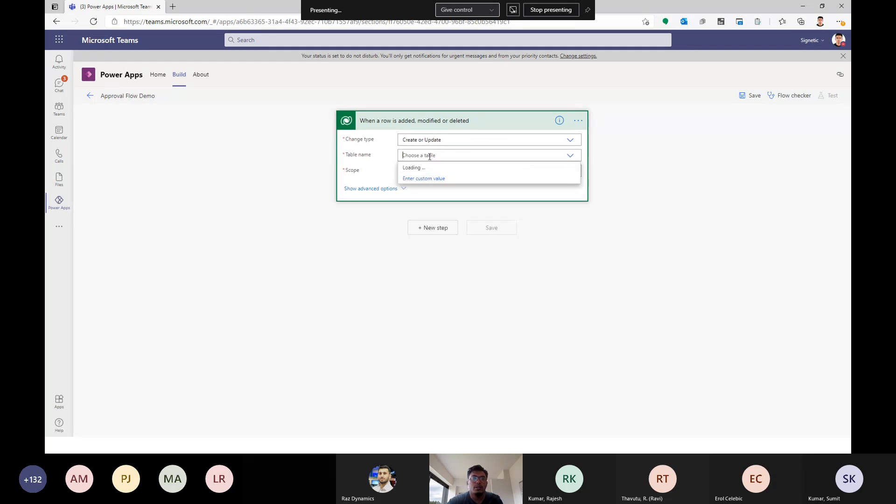
{"action": "type", "text": "wfh"}
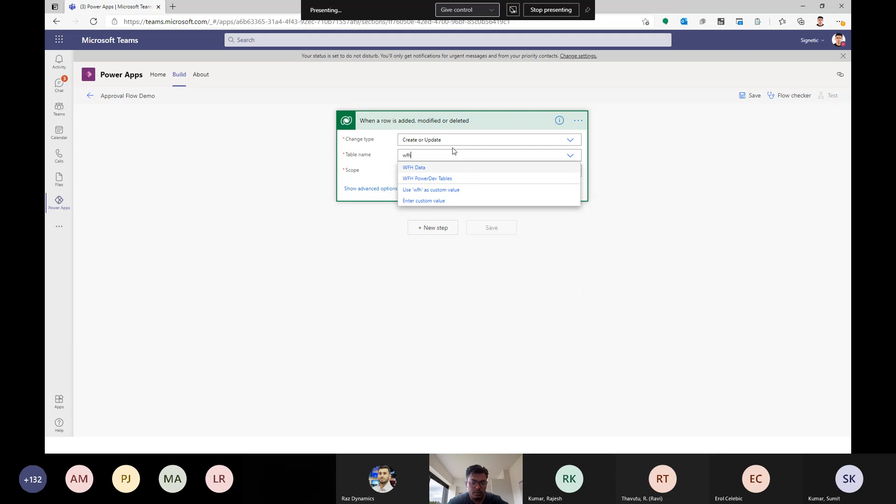
{"action": "left_click", "coordinate": [460, 169]}
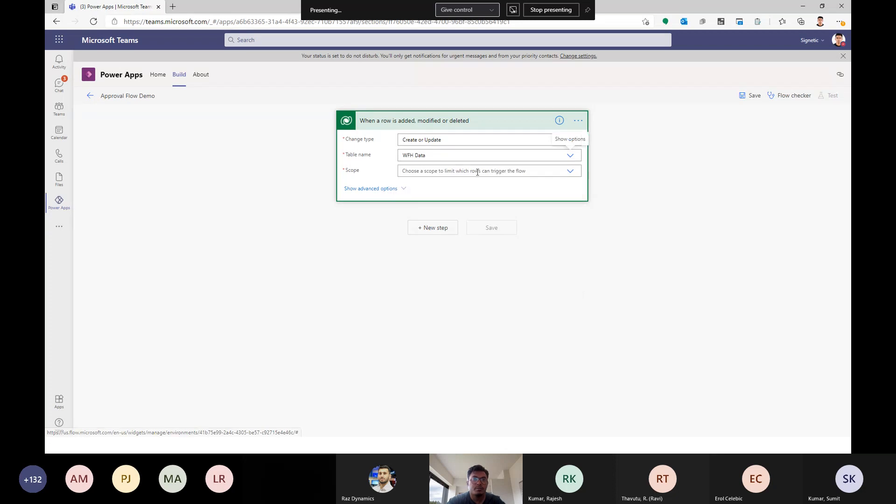
{"action": "left_click", "coordinate": [477, 171]}
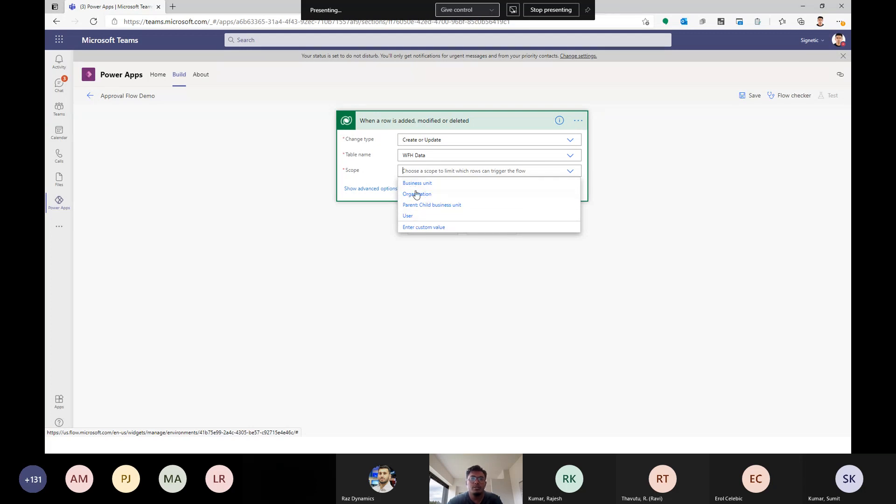
{"action": "left_click", "coordinate": [414, 183]}
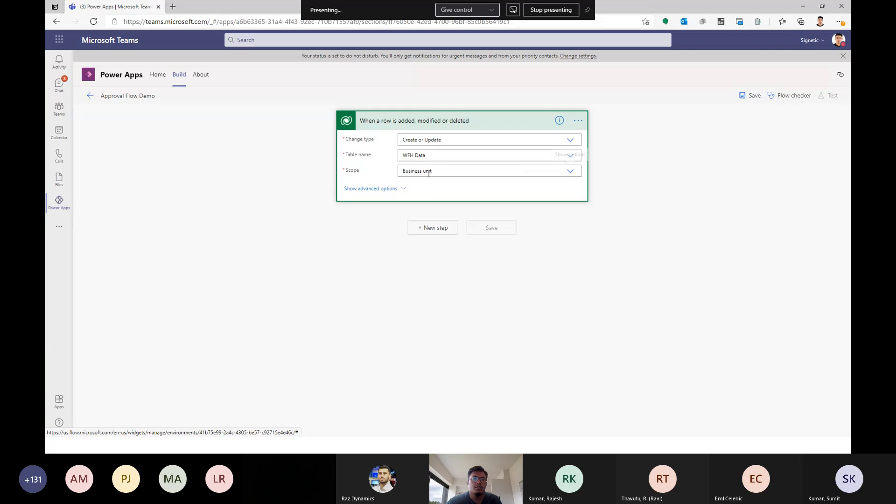
- Add the Microsoft Dataverse action "Get a row by ID" as a new step after the trigger
{"action": "left_click", "coordinate": [443, 229]}
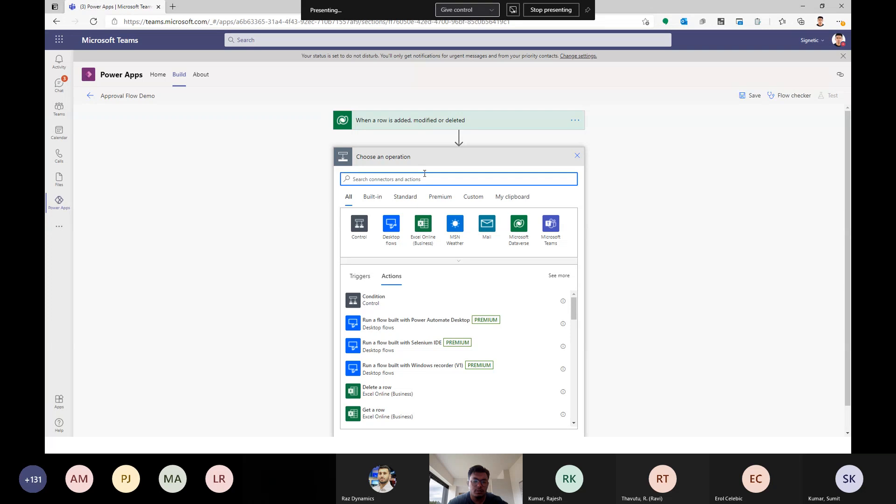
{"action": "type", "text": "datave"}
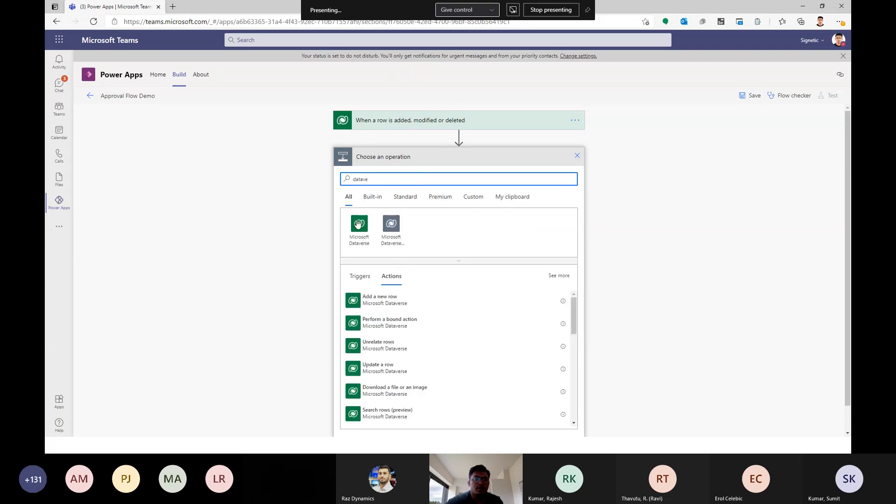
{"action": "left_click", "coordinate": [359, 225]}
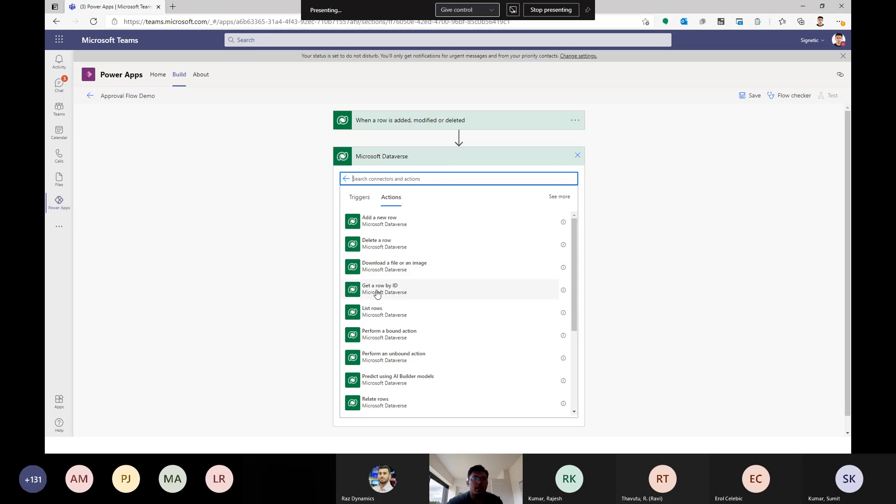
{"action": "left_click", "coordinate": [381, 292]}
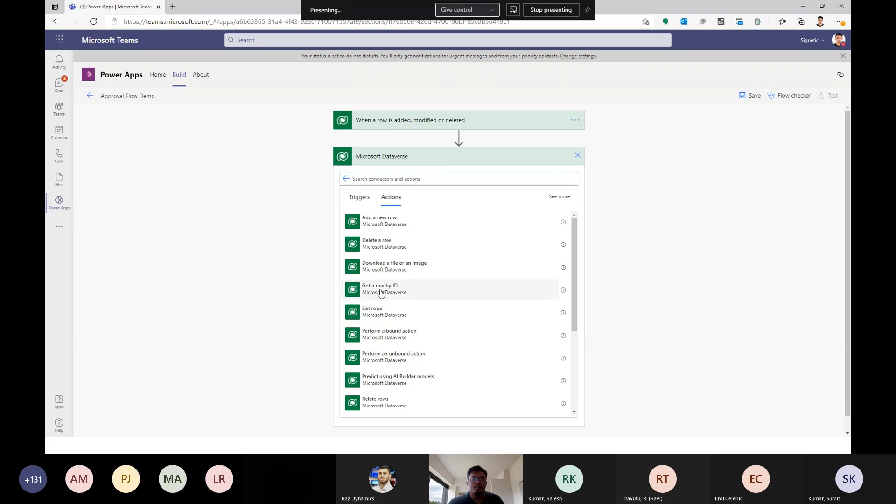
{"action": "left_click", "coordinate": [473, 180]}
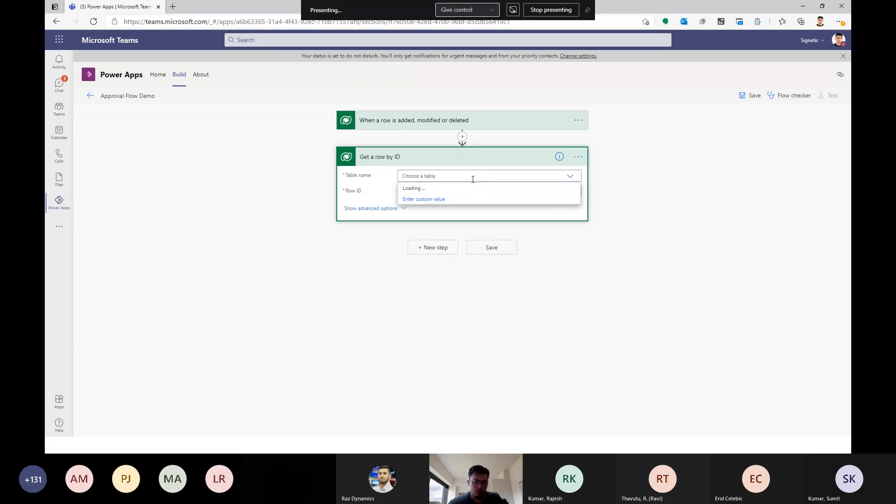
{"action": "type", "text": "wfh"}
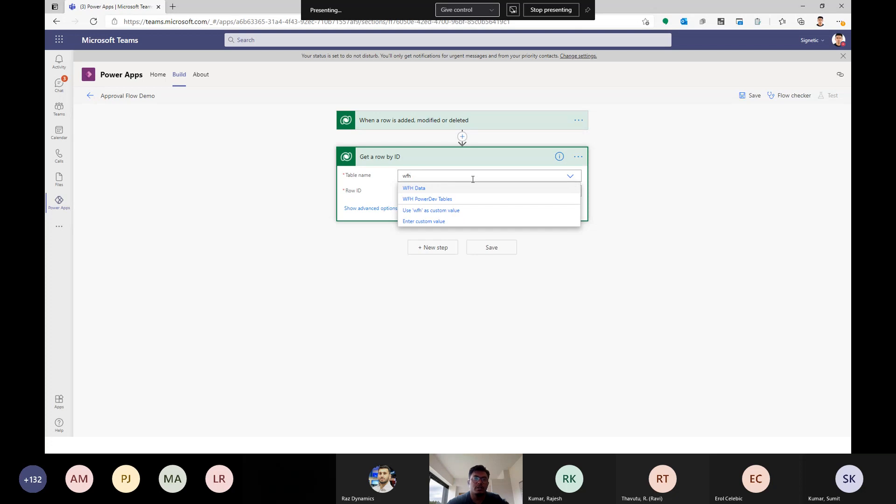
{"action": "left_click", "coordinate": [476, 190]}
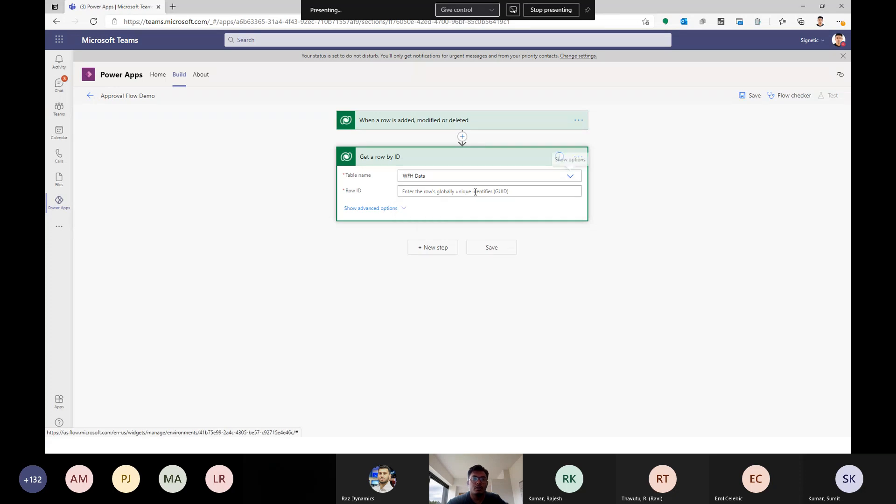
- Set the Get a row by ID action's table to Users and its Row ID to the trigger's Created By (Delegate) dynamic content
{"action": "left_click", "coordinate": [498, 175]}
{"action": "type", "text": "users"}
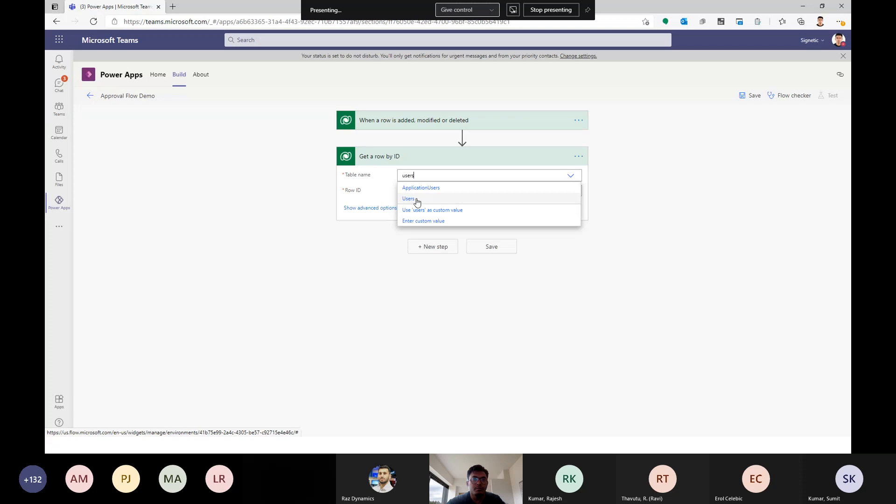
{"action": "left_click", "coordinate": [417, 200]}
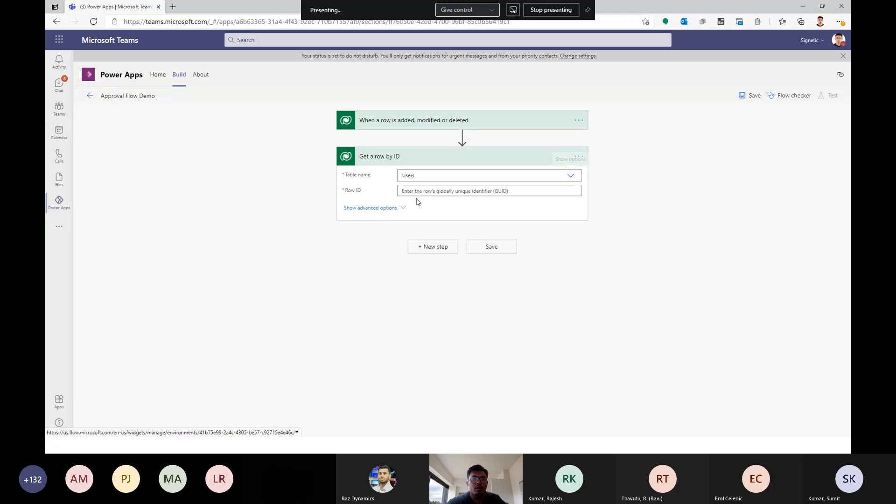
{"action": "left_click", "coordinate": [427, 191]}
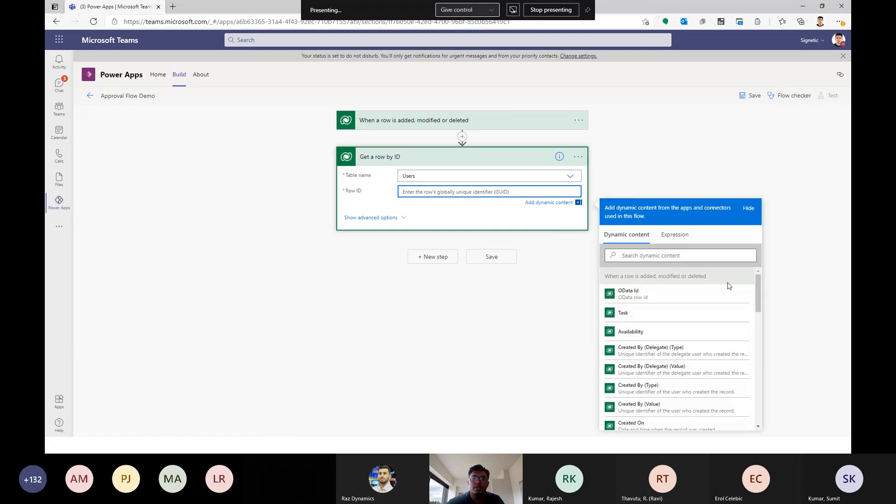
{"action": "left_click", "coordinate": [667, 256]}
{"action": "type", "text": "create"}
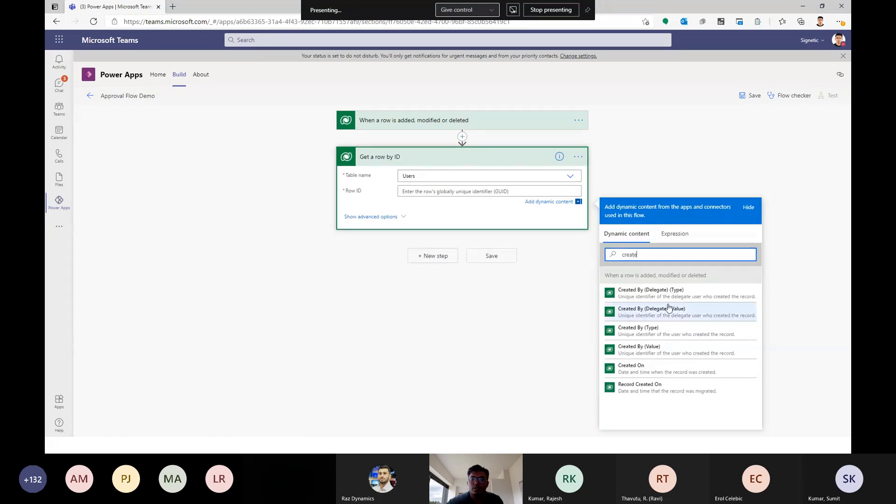
{"action": "left_click", "coordinate": [677, 303]}
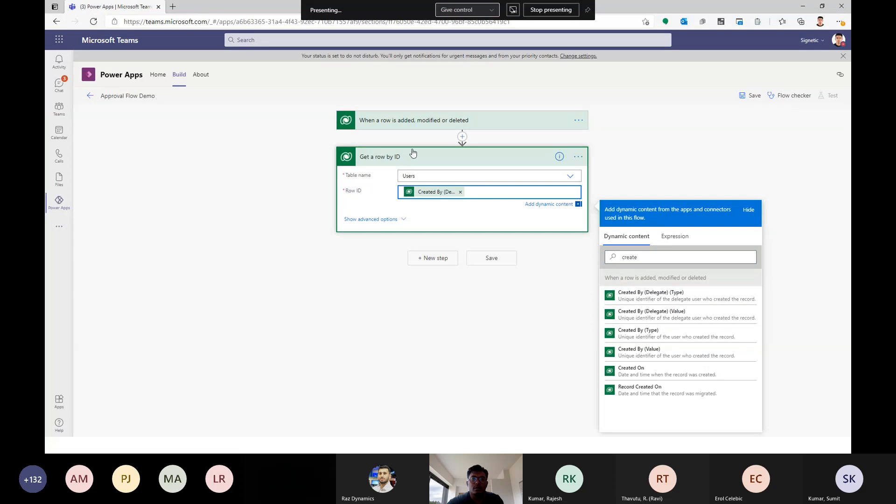
- Add a Switch control as a new step after the Get a row by ID action
{"action": "left_click", "coordinate": [438, 258]}
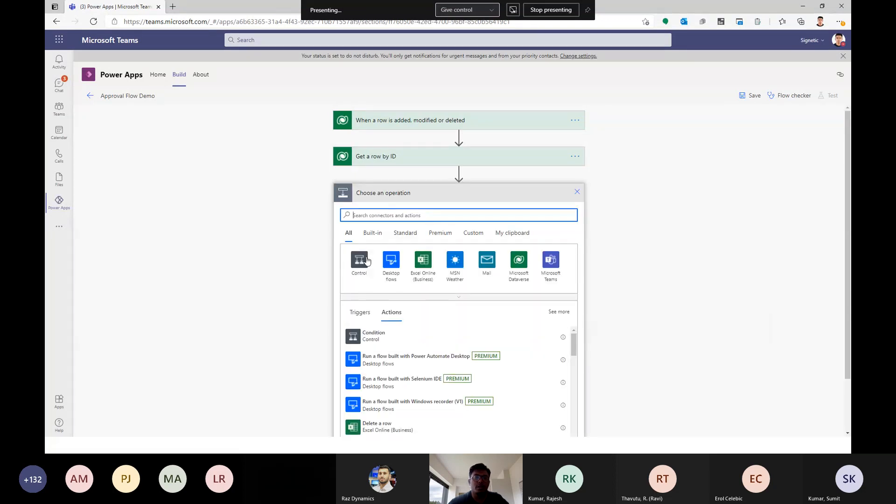
{"action": "type", "text": "switch"}
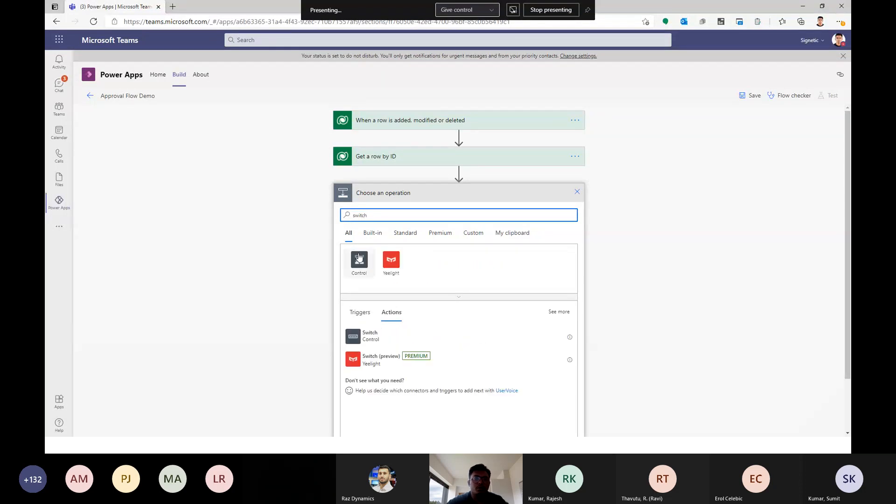
{"action": "left_click", "coordinate": [359, 259]}
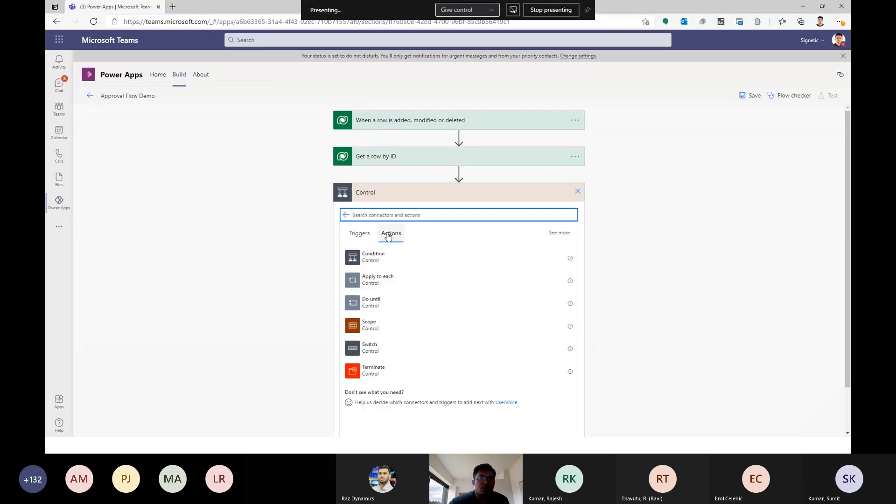
{"action": "left_click", "coordinate": [376, 349]}
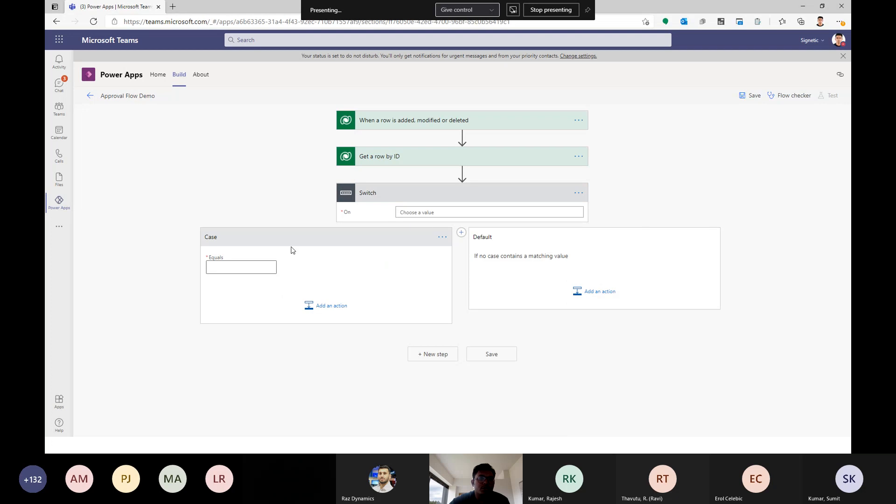
- Set the Switch to evaluate the trigger's WFH Status dynamic content
{"action": "left_click", "coordinate": [456, 212]}
{"action": "left_click", "coordinate": [656, 275]}
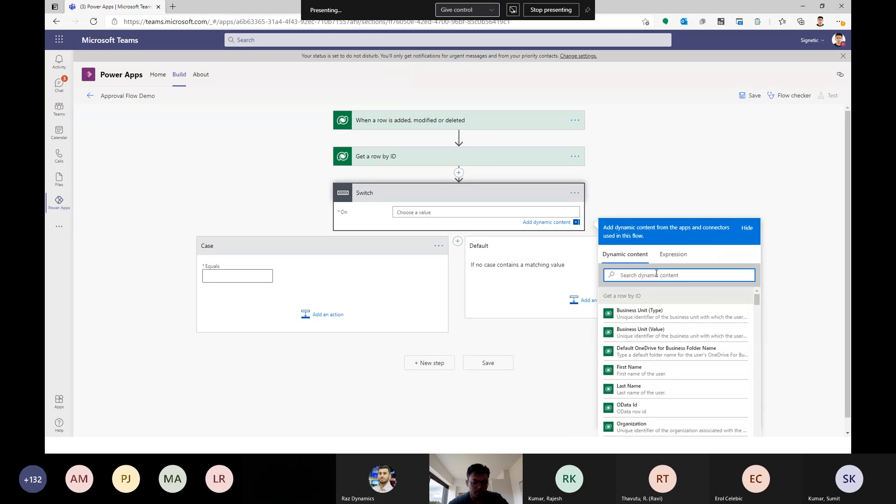
{"action": "type", "text": "wfh"}
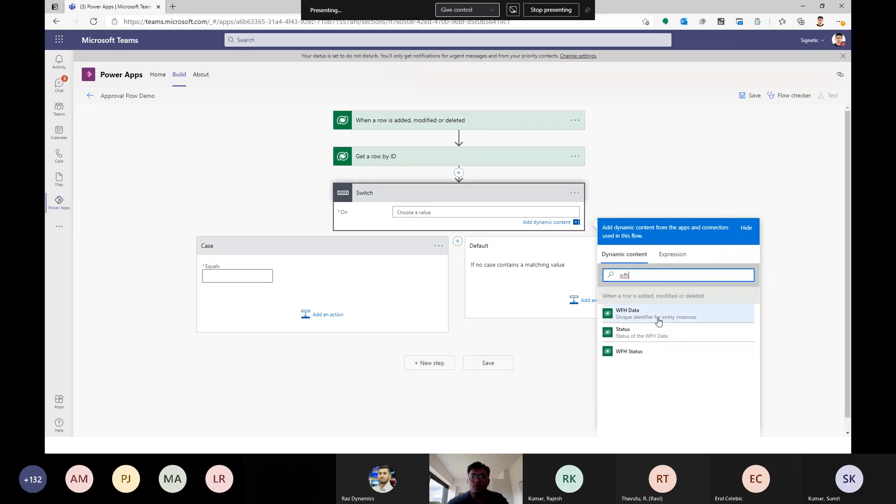
{"action": "left_click", "coordinate": [662, 353]}
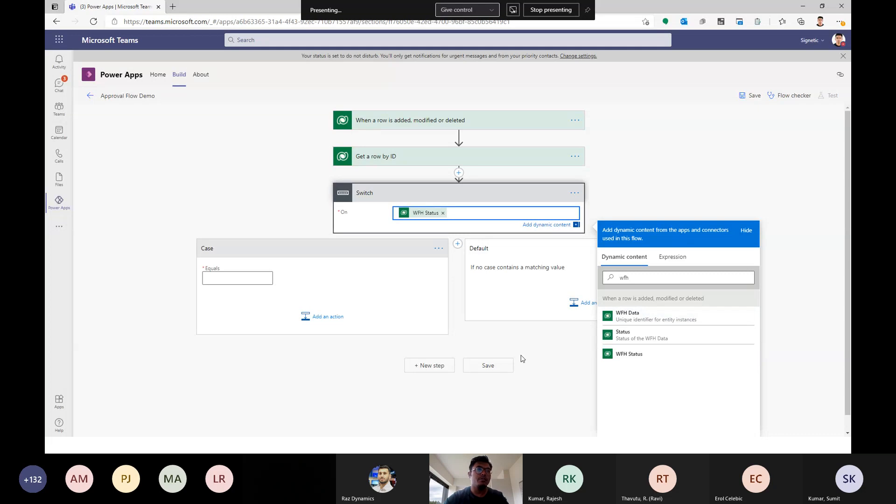
- Set the first case of the Switch to equal 0 and add a second case that equals 1
{"action": "left_click", "coordinate": [248, 277]}
{"action": "type", "text": "0"}
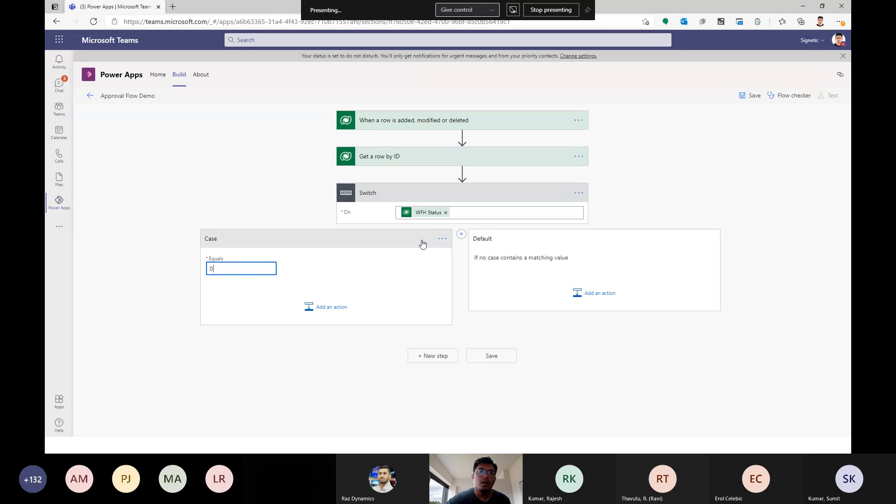
{"action": "left_click", "coordinate": [462, 235]}
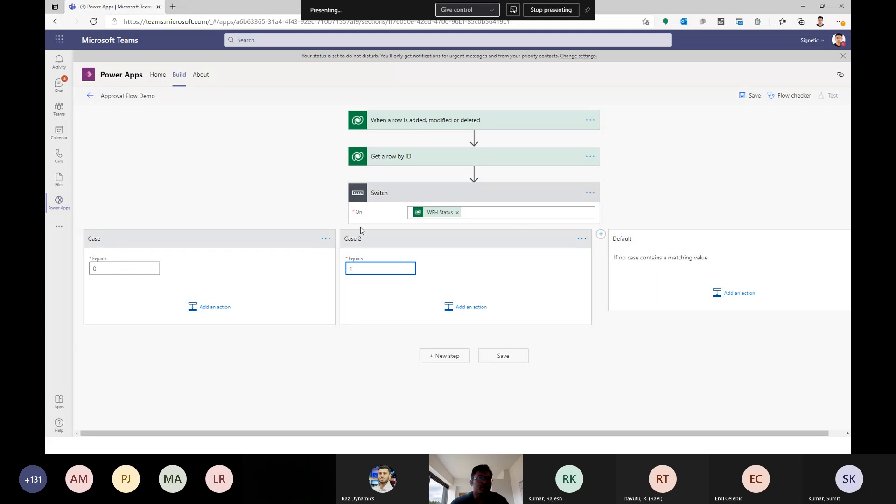
- Add the "Start and wait for an approval" action to the case equal to 0, with approval type "Approve/Reject - First to respond"
{"action": "left_click", "coordinate": [213, 311]}
{"action": "left_click", "coordinate": [176, 316]}
{"action": "type", "text": "appr"}
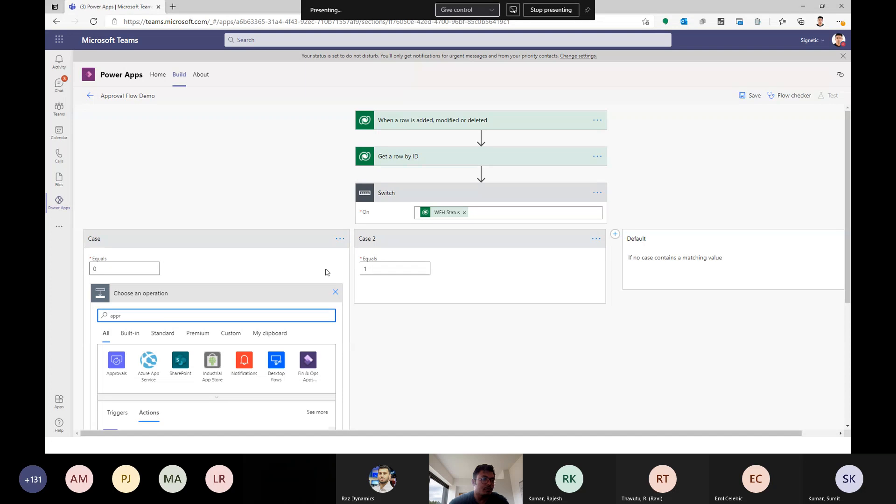
{"action": "scroll", "coordinate": [326, 272], "scroll_direction": "down", "scroll_amount": 4}
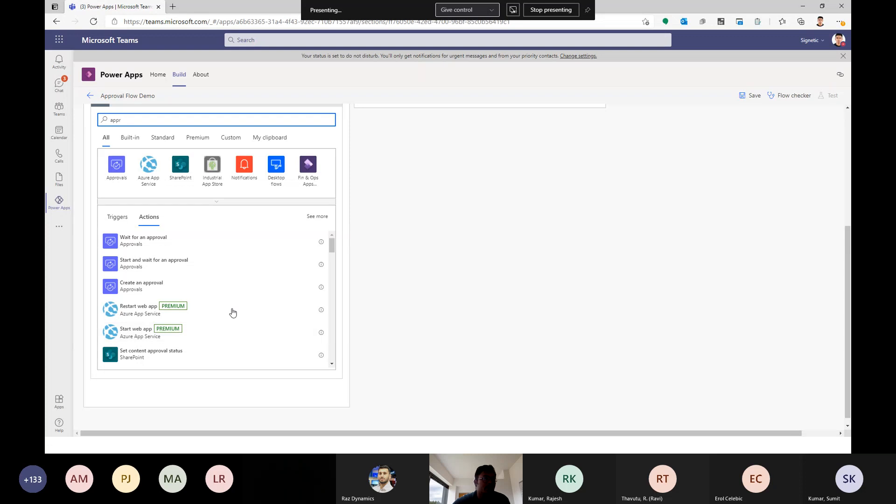
{"action": "left_click", "coordinate": [137, 272]}
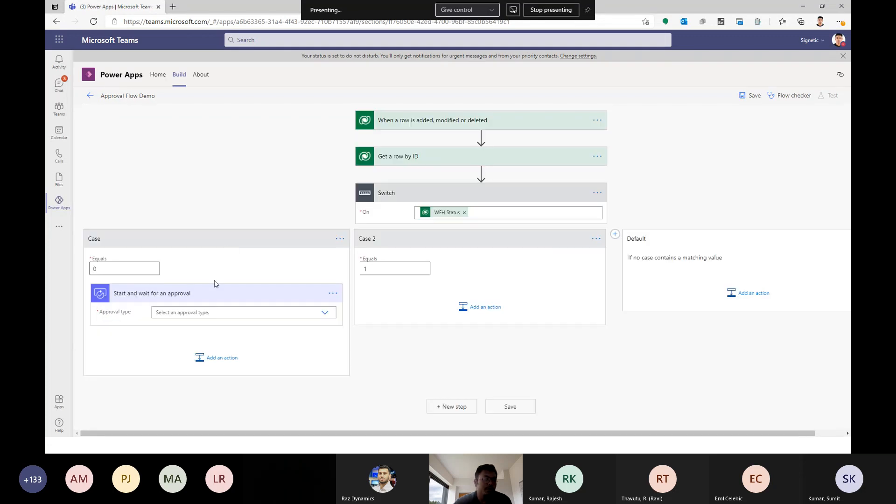
{"action": "left_click", "coordinate": [220, 312]}
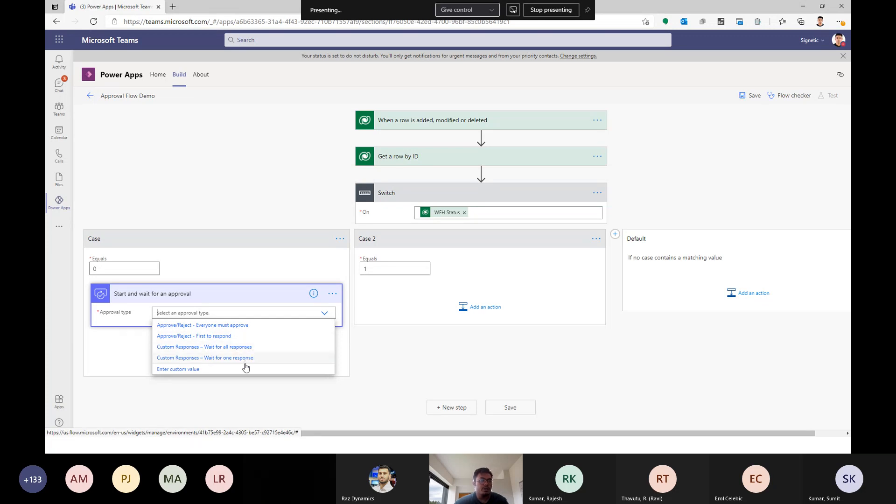
{"action": "left_click", "coordinate": [211, 337]}
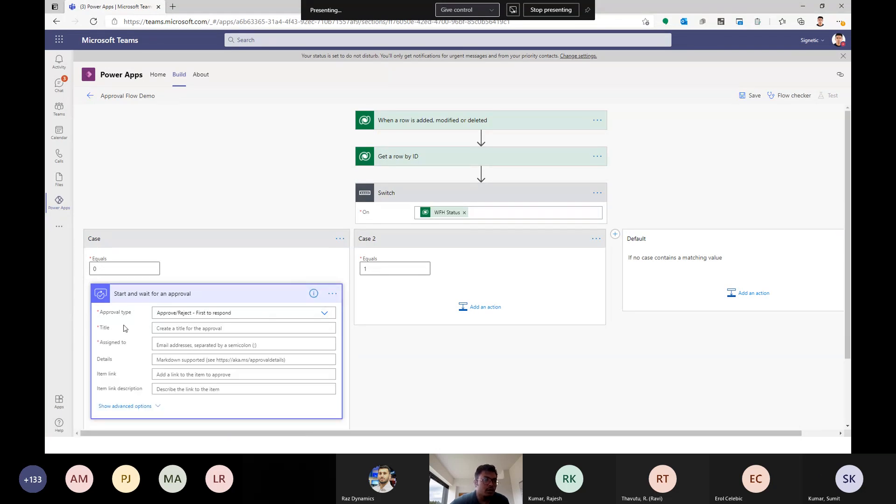
- Set the approval title to the Full Name dynamic content followed by "has requested for WFH"
{"action": "left_click", "coordinate": [199, 330]}
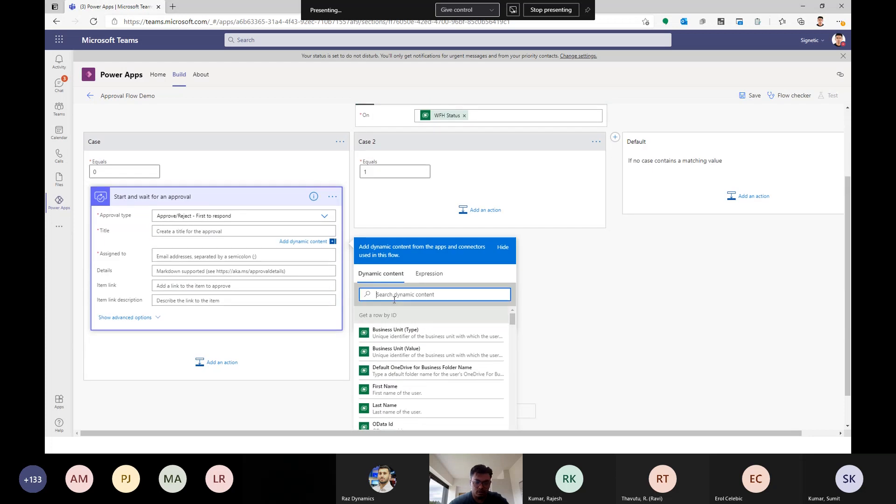
{"action": "type", "text": "full"}
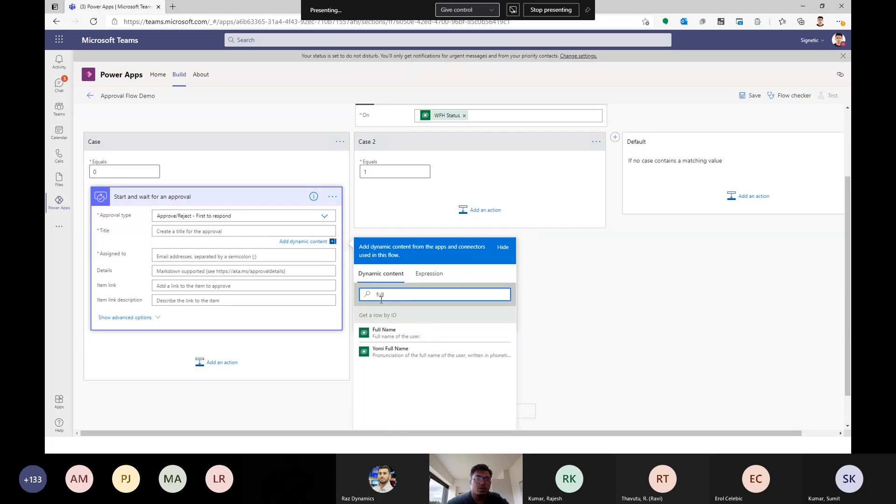
{"action": "scroll", "coordinate": [381, 280], "scroll_direction": "up", "scroll_amount": 3}
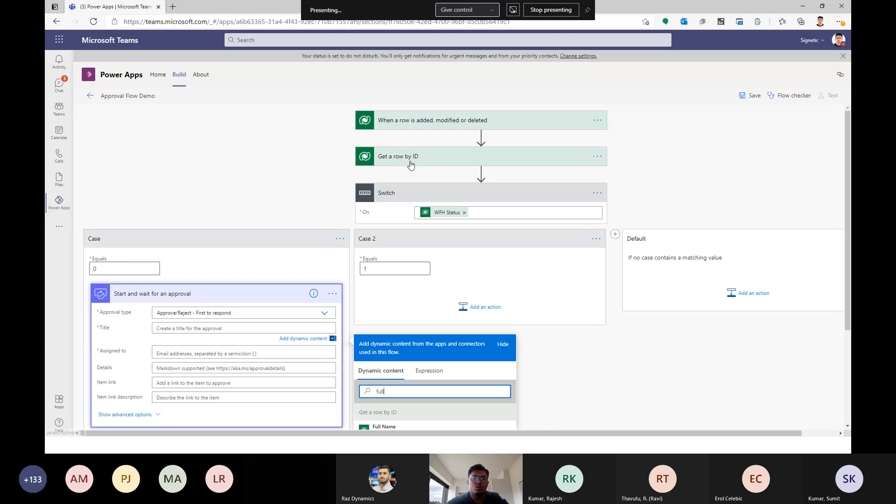
{"action": "scroll", "coordinate": [406, 210], "scroll_direction": "down", "scroll_amount": 3}
{"action": "left_click", "coordinate": [384, 334]}
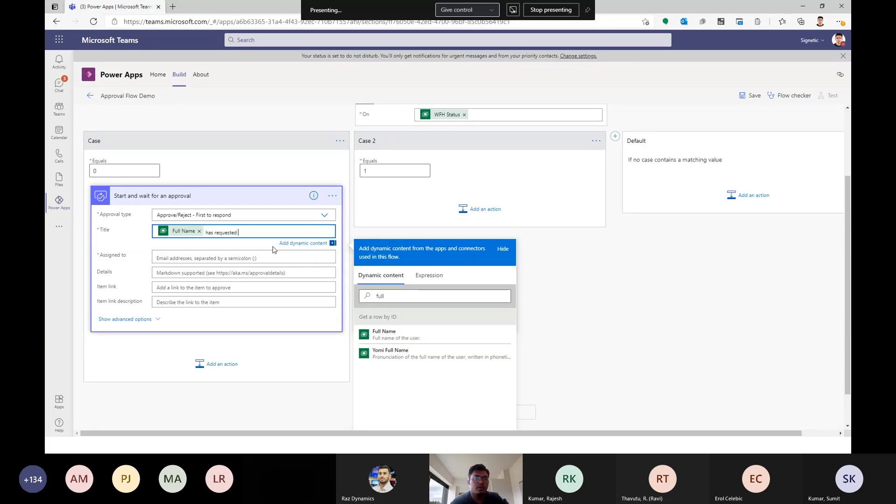
{"action": "type", "text": "has requested for WFH"}
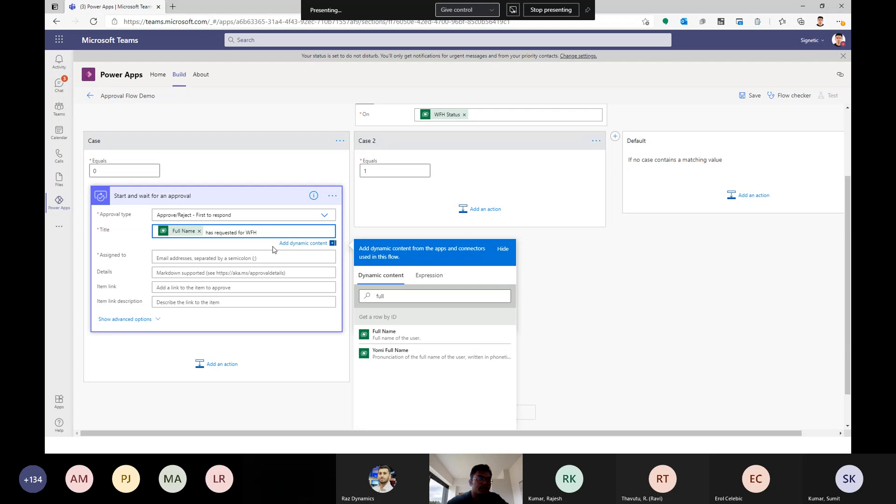
- Assign the approval to the approver by searching for the person's name
{"action": "left_click", "coordinate": [213, 257]}
{"action": "type", "text": "summit"}
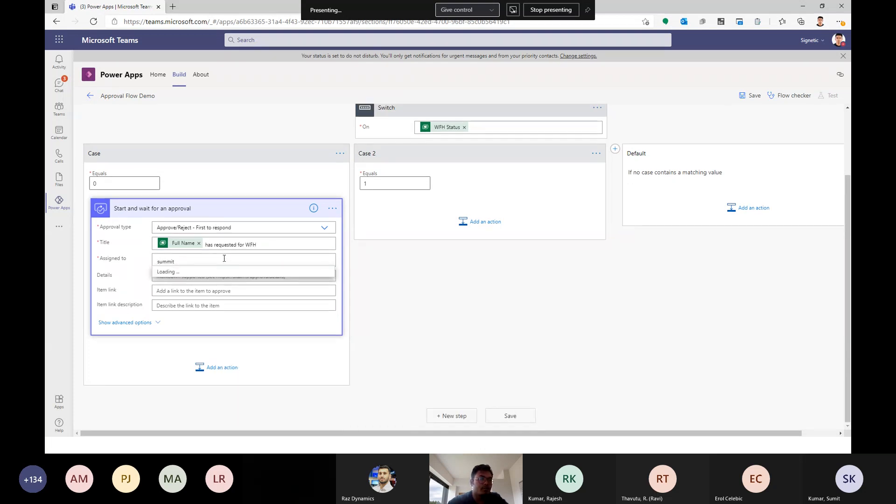
{"action": "left_click", "coordinate": [207, 276]}
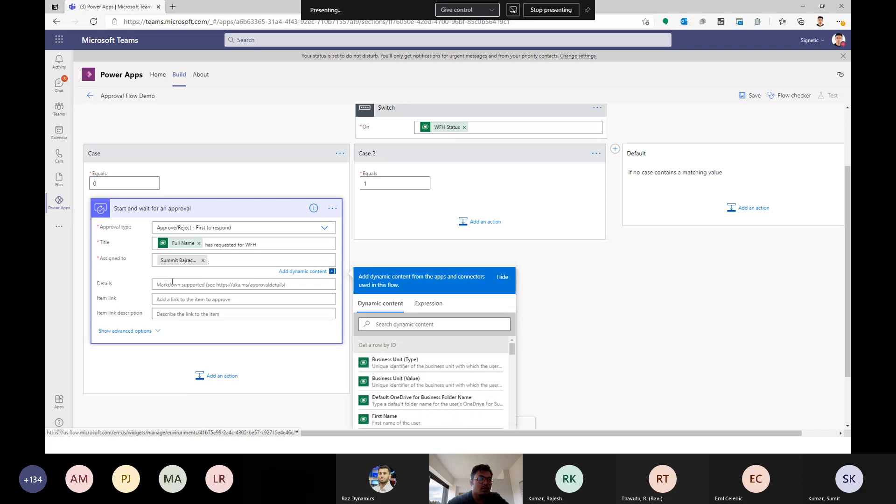
- Copy the approval's title into its Details, ending it with a period and a blank line
{"action": "left_click", "coordinate": [188, 285]}
{"action": "left_click", "coordinate": [261, 253]}
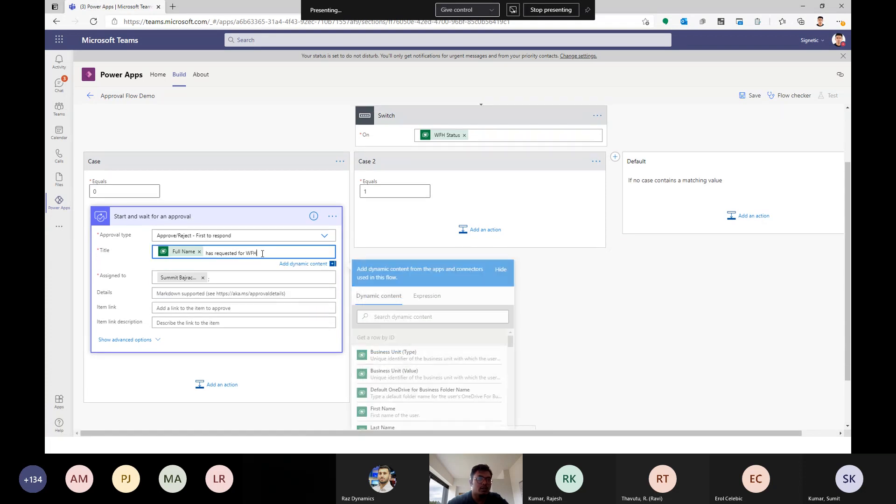
{"action": "key", "text": "ctrl+a"}
{"action": "key", "text": "ctrl+c"}
{"action": "left_click", "coordinate": [231, 297]}
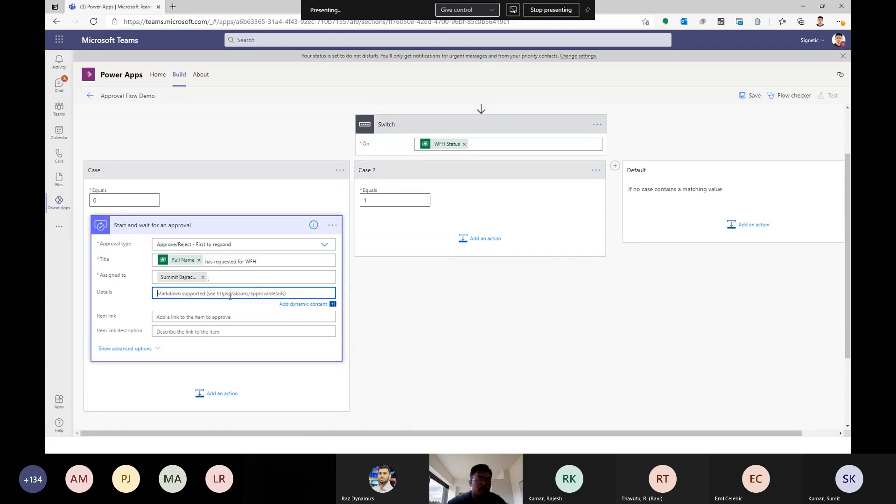
{"action": "key", "text": "ctrl+v"}
{"action": "type", "text": "."}
{"action": "key", "text": "Return"}
{"action": "key", "text": "Return"}
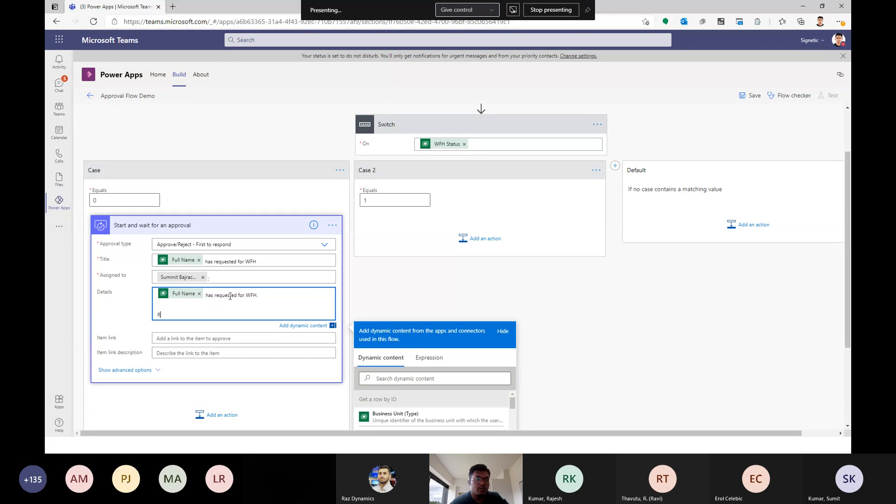
- Add a "Requested Date:" line to the approval Details, followed by the Date dynamic content from the trigger row
{"action": "type", "text": "Requested Date"}
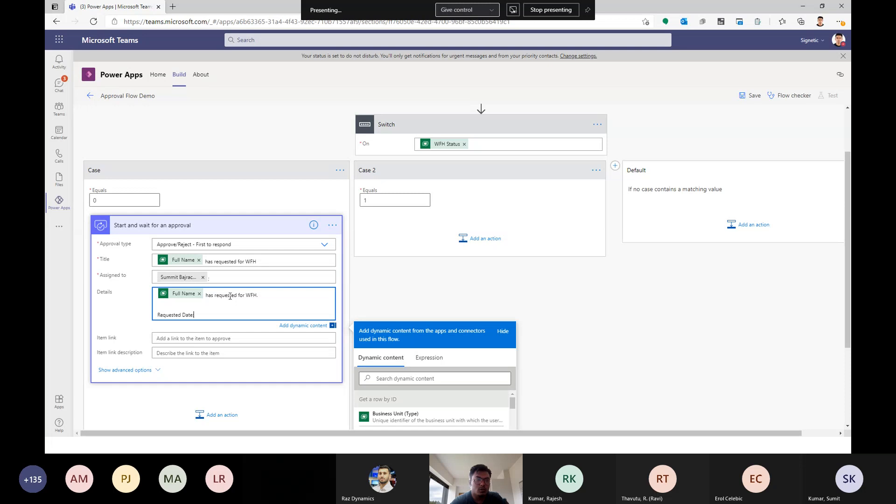
{"action": "type", "text": ":"}
{"action": "scroll", "coordinate": [362, 309], "scroll_direction": "down", "scroll_amount": 1}
{"action": "left_click", "coordinate": [376, 327]}
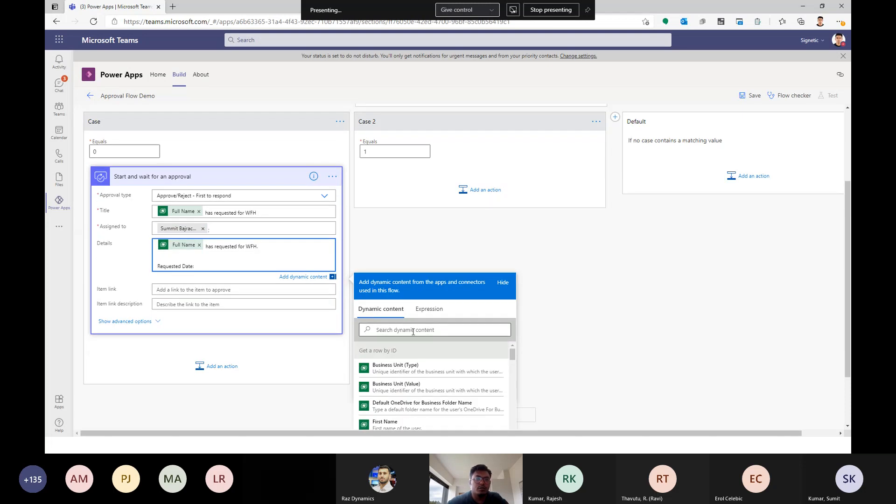
{"action": "type", "text": "Date"}
{"action": "scroll", "coordinate": [413, 354], "scroll_direction": "down", "scroll_amount": 2}
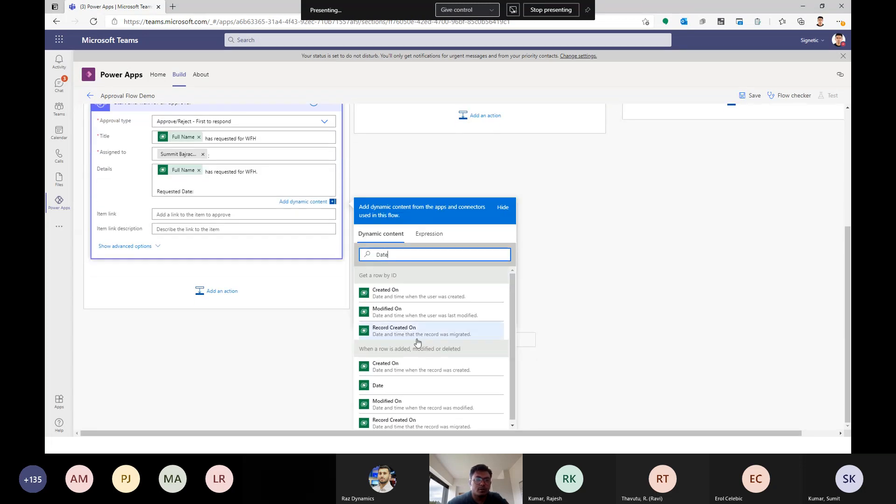
{"action": "left_click", "coordinate": [402, 387]}
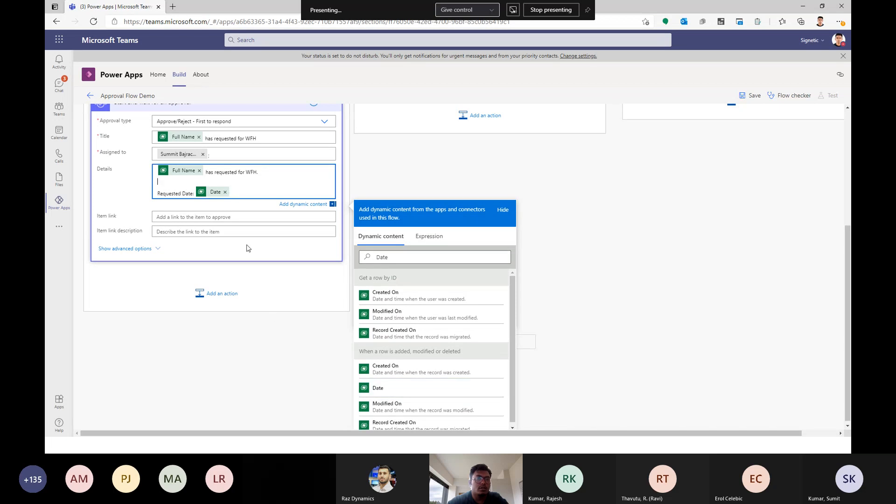
- Add a "Task:" line to the approval Details, followed by the Task dynamic content
{"action": "key", "text": "Return"}
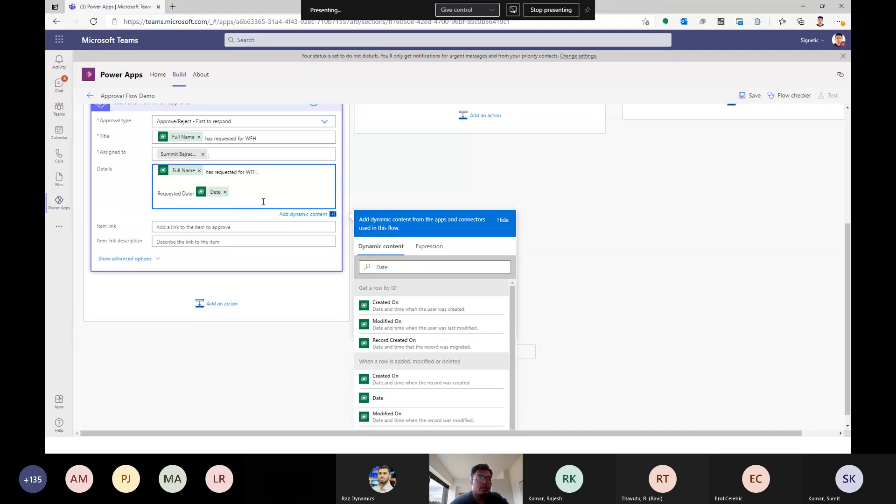
{"action": "type", "text": "Task:"}
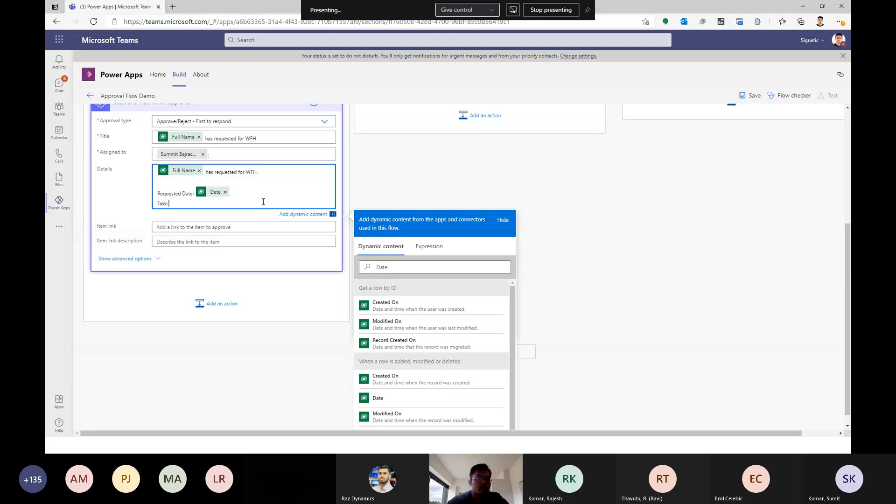
{"action": "left_click", "coordinate": [420, 266]}
{"action": "type", "text": "ta"}
{"action": "key", "text": "ctrl+a"}
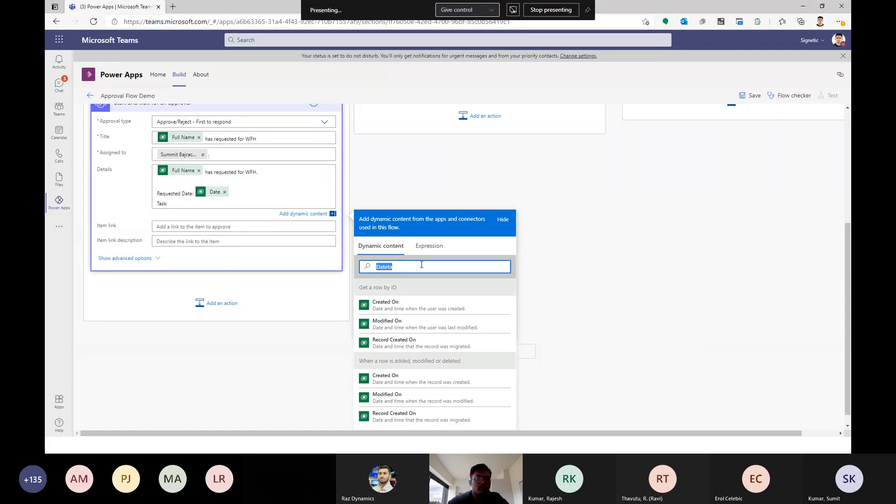
{"action": "type", "text": "tas"}
{"action": "left_click", "coordinate": [376, 305]}
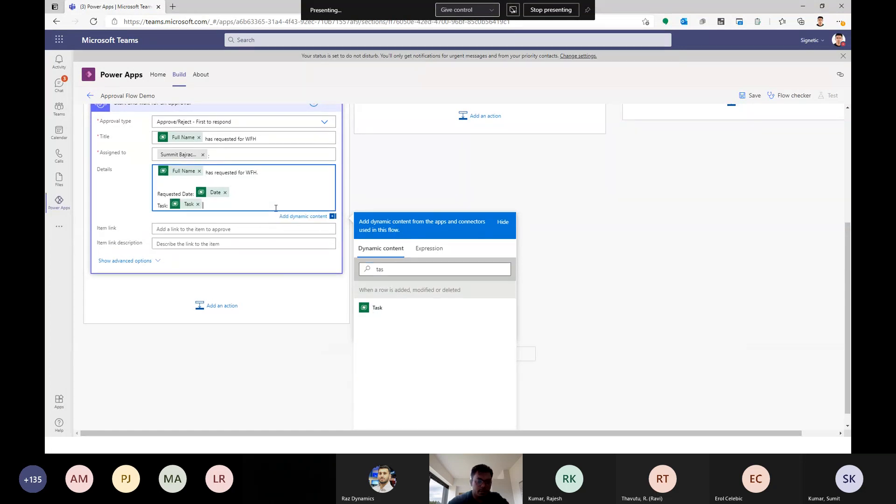
- Add an "Availability:" line to the approval Details, followed by the Availability dynamic content
{"action": "key", "text": "Return"}
{"action": "type", "text": "Availability:"}
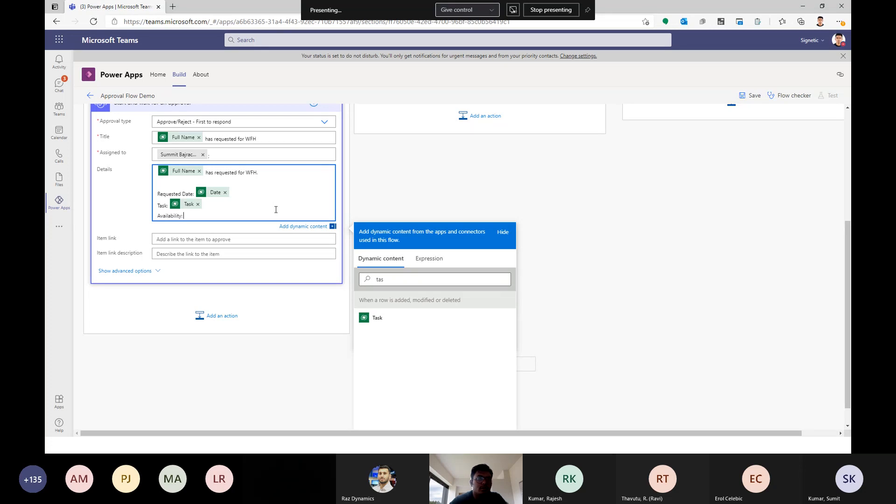
{"action": "double_click", "coordinate": [406, 280]}
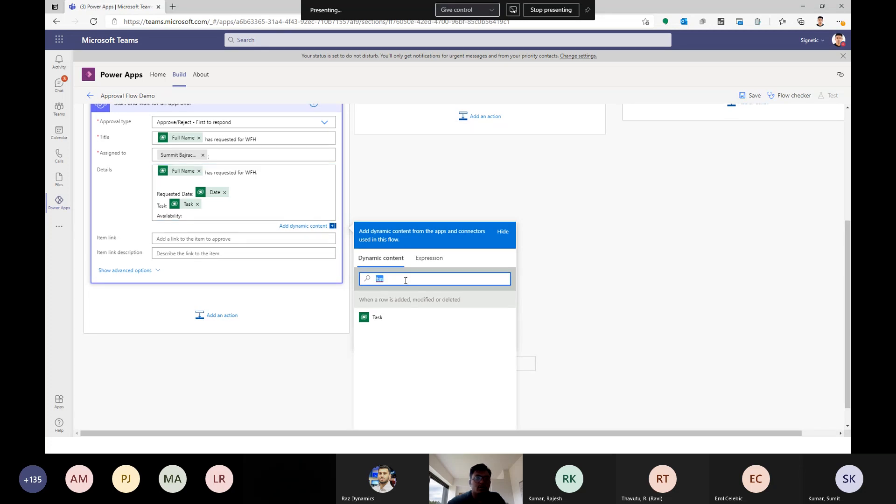
{"action": "type", "text": "Abil"}
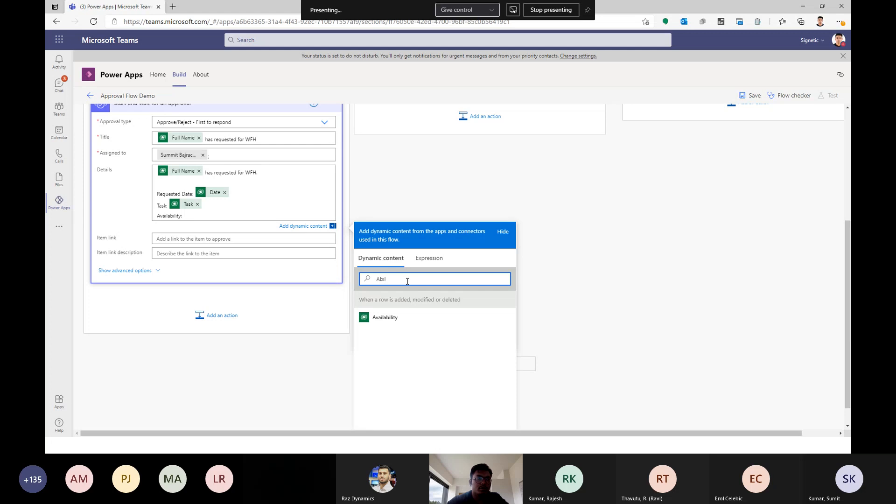
{"action": "left_click", "coordinate": [413, 321]}
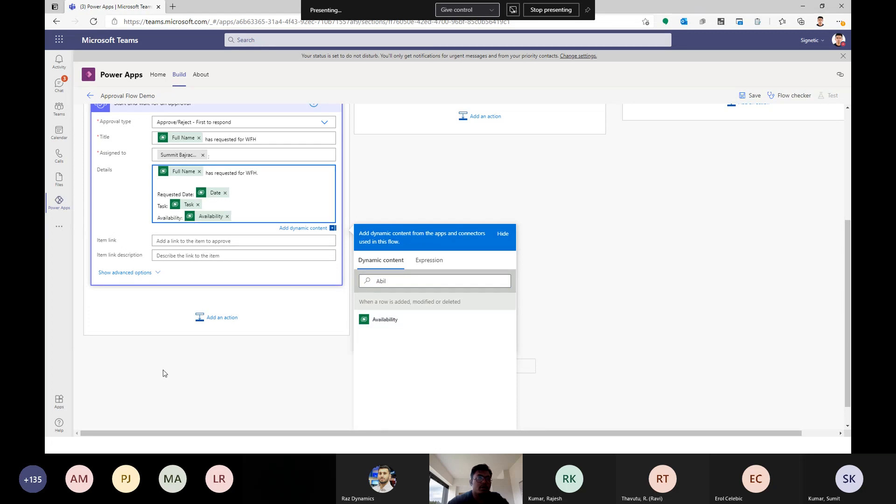
- Add a Condition control below the approval action in the case equal to 0
{"action": "scroll", "coordinate": [220, 339], "scroll_direction": "up", "scroll_amount": 2}
{"action": "scroll", "coordinate": [229, 261], "scroll_direction": "down", "scroll_amount": 3}
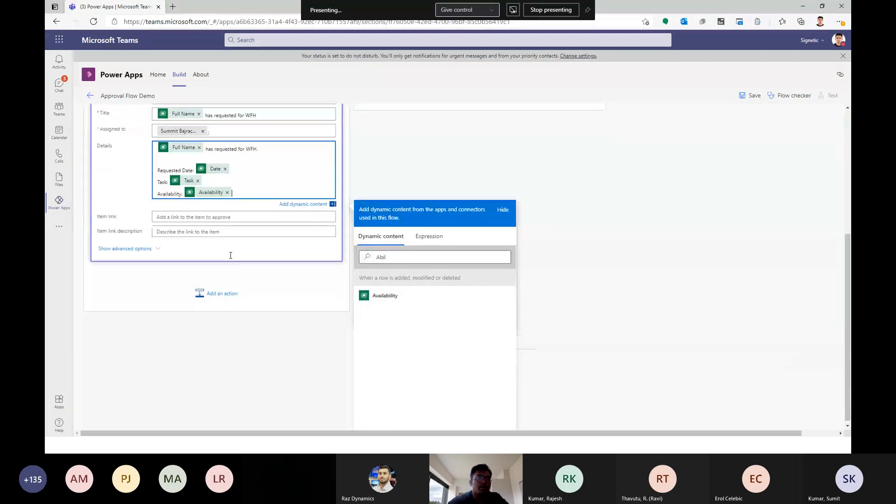
{"action": "left_click", "coordinate": [224, 292]}
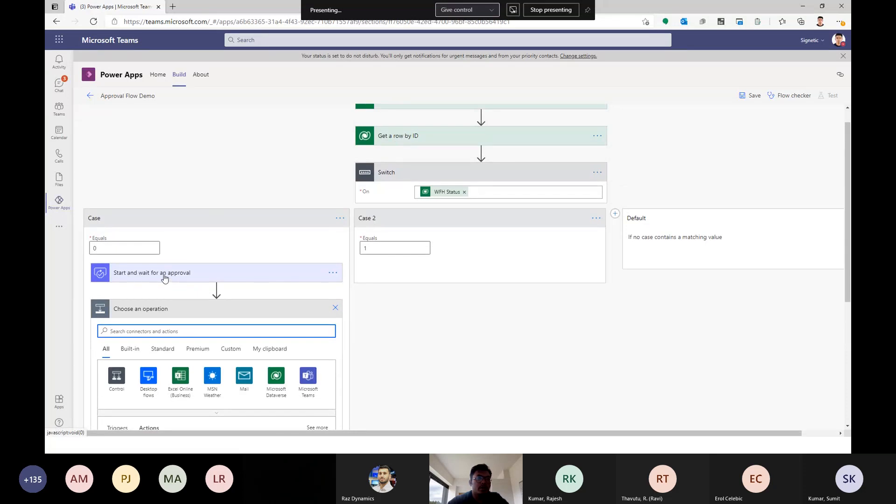
{"action": "scroll", "coordinate": [154, 281], "scroll_direction": "down", "scroll_amount": 3}
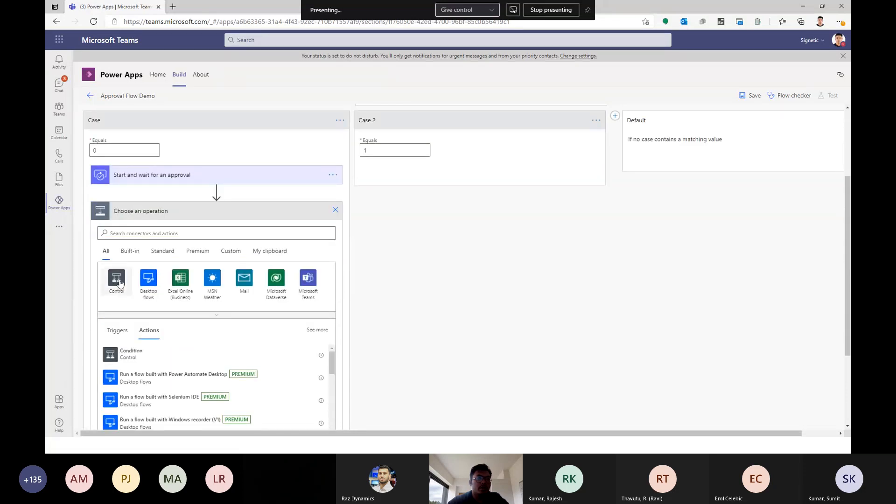
{"action": "left_click", "coordinate": [118, 280]}
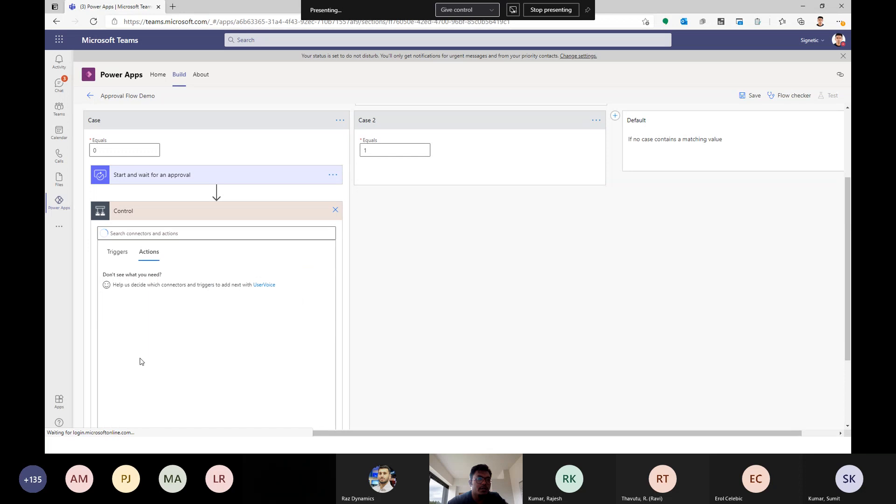
{"action": "left_click", "coordinate": [129, 277]}
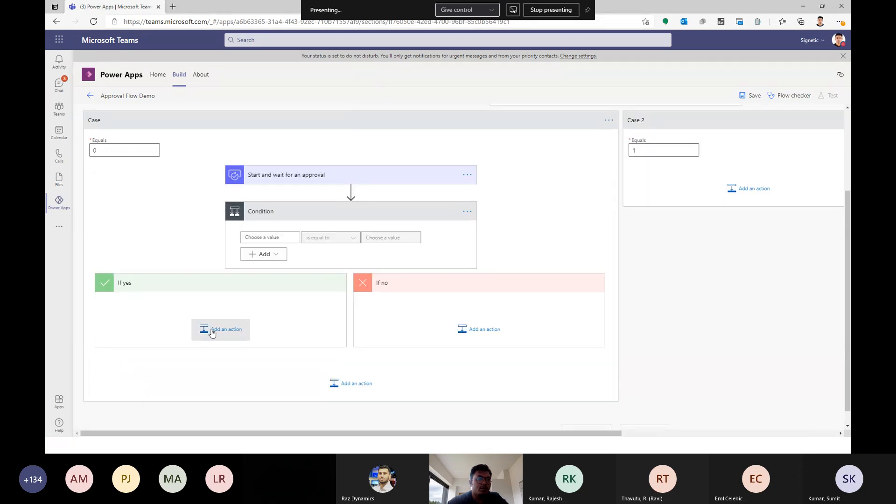
- Set the condition to check that the approval's Outcome is equal to "Approve"
{"action": "left_click", "coordinate": [268, 237]}
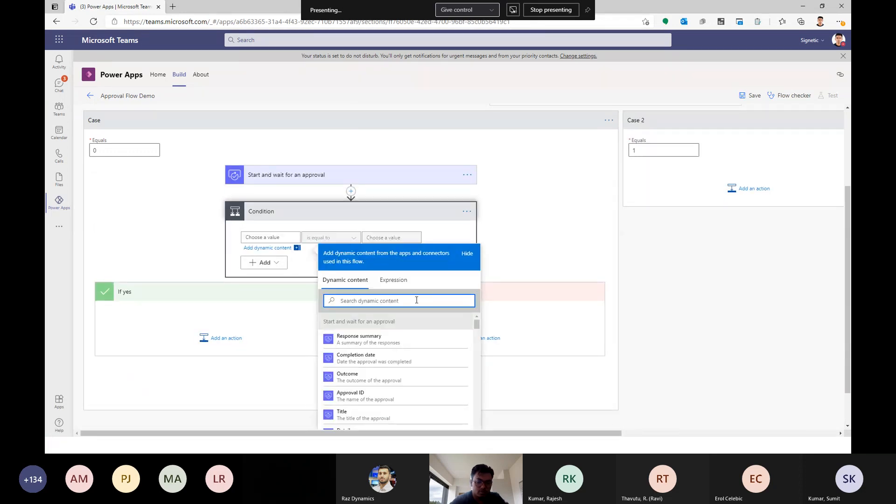
{"action": "type", "text": "ou"}
{"action": "left_click", "coordinate": [402, 340]}
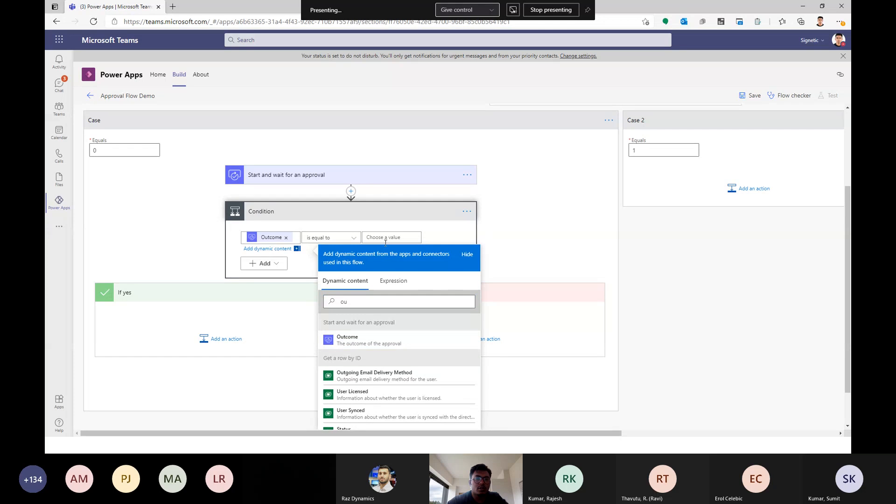
{"action": "left_click", "coordinate": [386, 238]}
{"action": "type", "text": "Approve"}
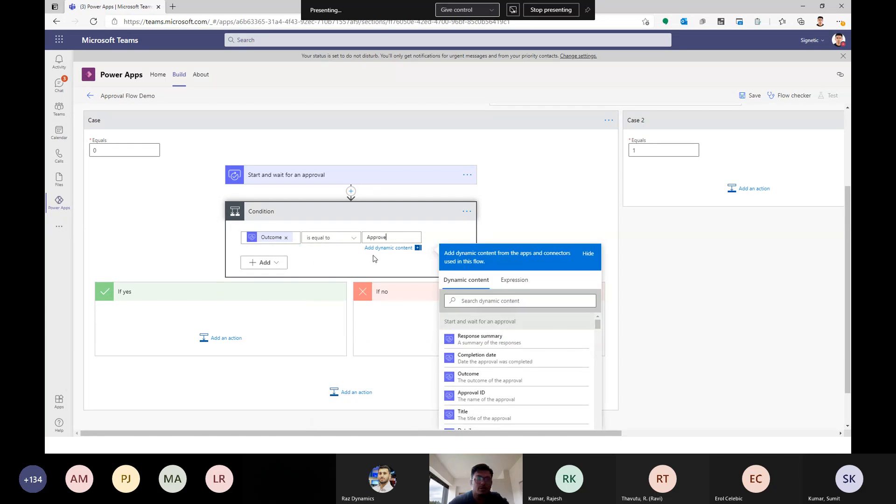
- Add the Microsoft Dataverse "Update a row" action to the condition's If yes branch
{"action": "left_click", "coordinate": [230, 339]}
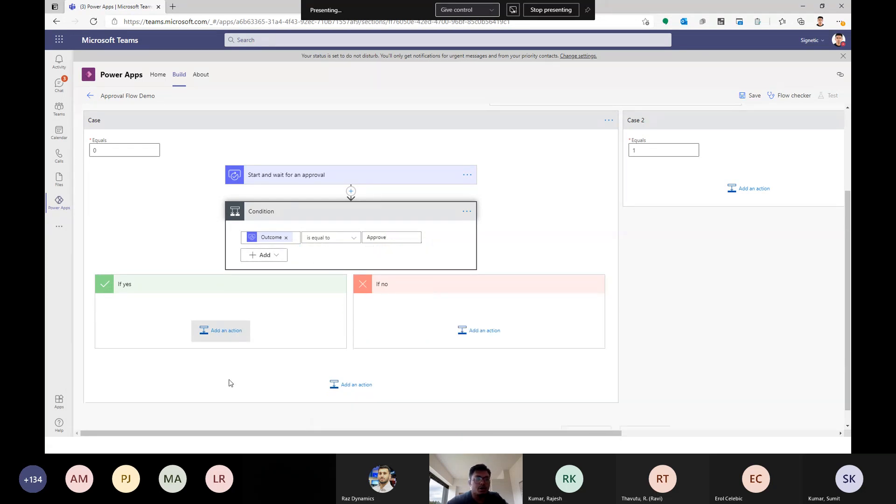
{"action": "left_click", "coordinate": [220, 330]}
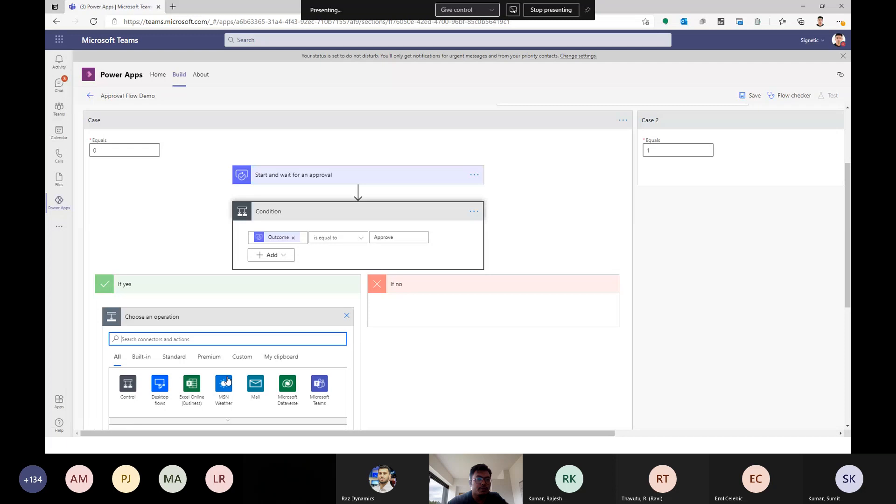
{"action": "left_click", "coordinate": [288, 383]}
{"action": "scroll", "coordinate": [150, 327], "scroll_direction": "down", "scroll_amount": 3}
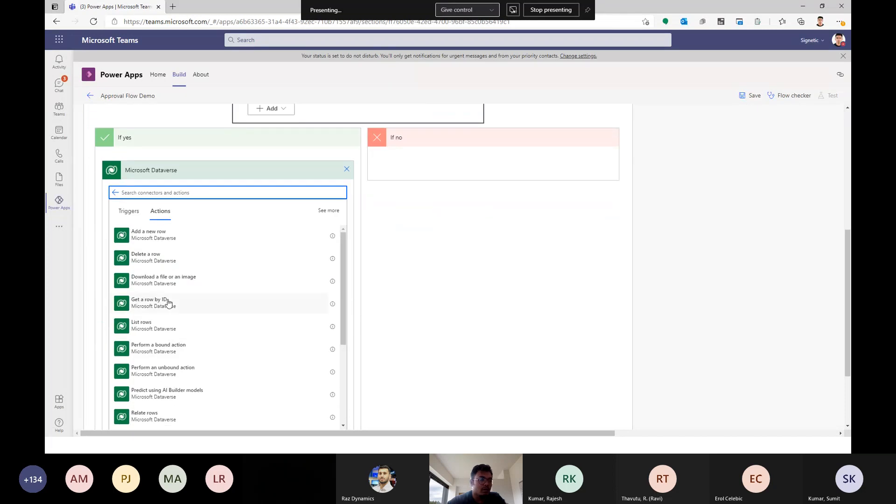
{"action": "type", "text": "update"}
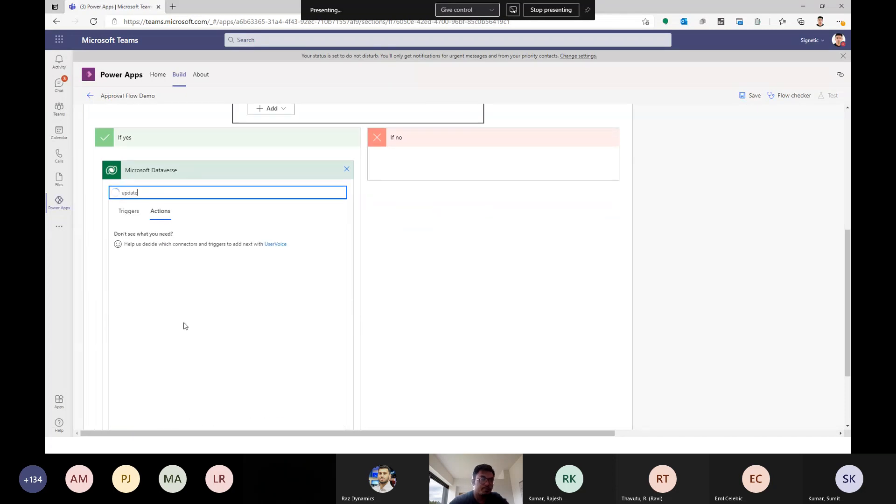
{"action": "left_click", "coordinate": [154, 236]}
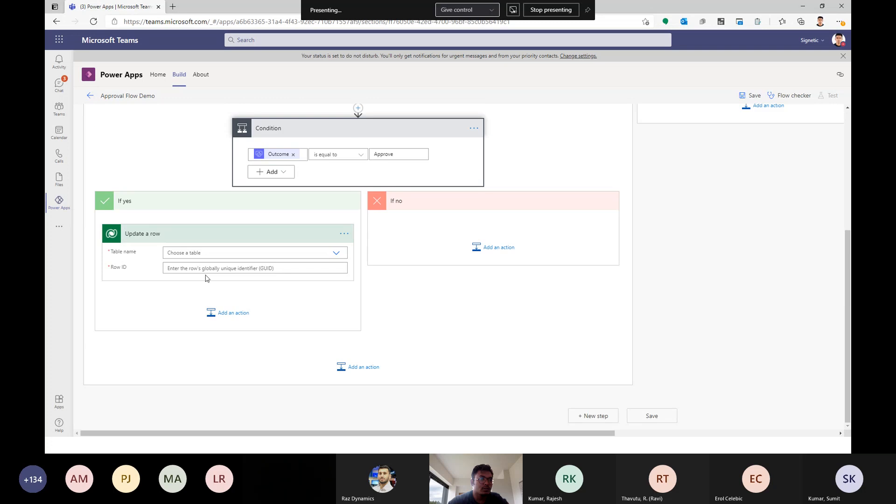
- Set the row update's table to WFH Data and its Row ID to the WFH Data unique identifier from the trigger
{"action": "left_click", "coordinate": [263, 255]}
{"action": "type", "text": "wfh"}
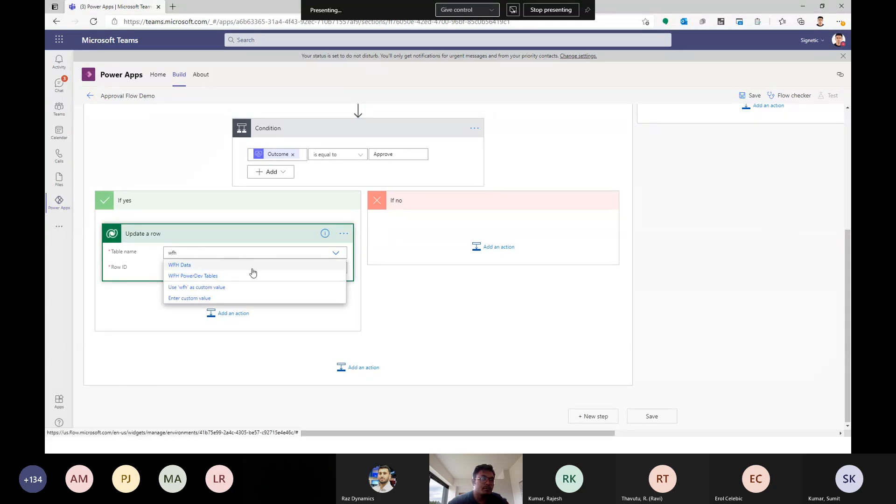
{"action": "left_click", "coordinate": [252, 269]}
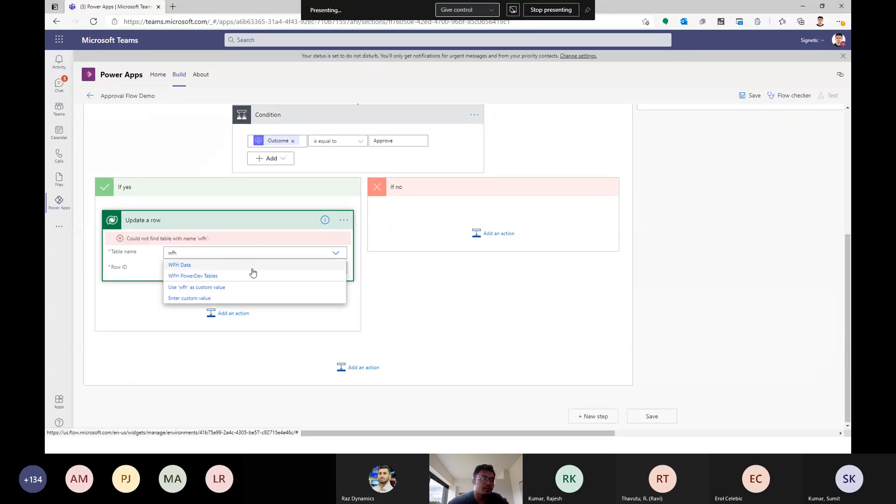
{"action": "left_click", "coordinate": [214, 270]}
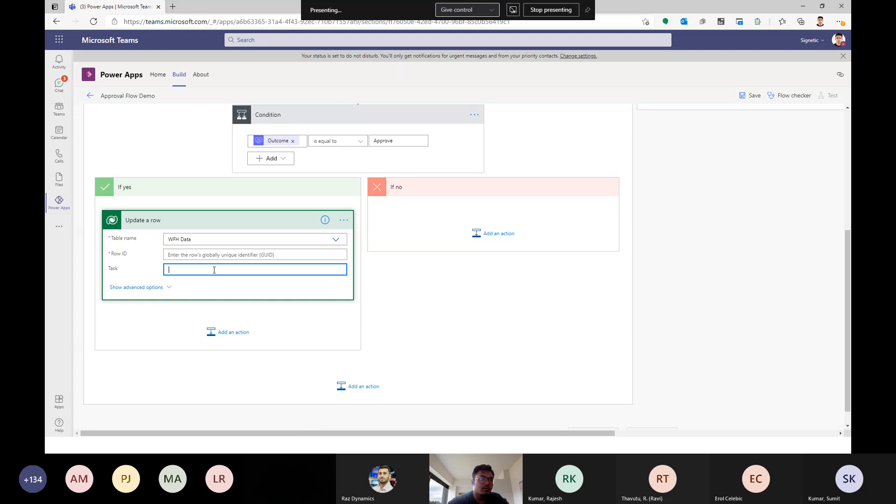
{"action": "left_click", "coordinate": [216, 256]}
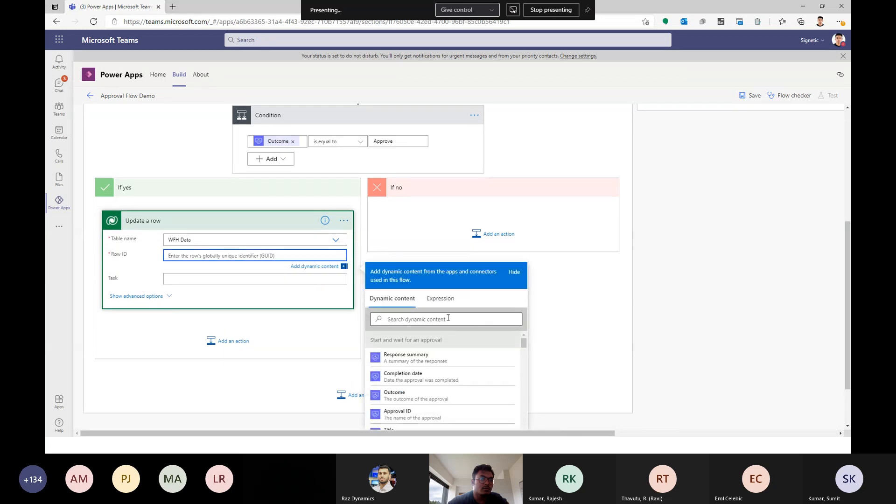
{"action": "left_click", "coordinate": [446, 318]}
{"action": "type", "text": "wfh"}
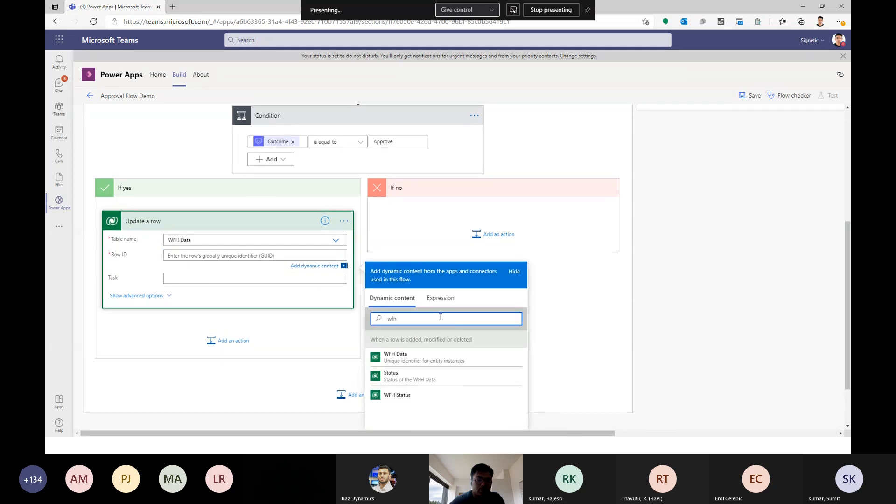
{"action": "left_click", "coordinate": [423, 360]}
- Show the row update's advanced options and set WFH Status to Report Pending
{"action": "left_click", "coordinate": [208, 278]}
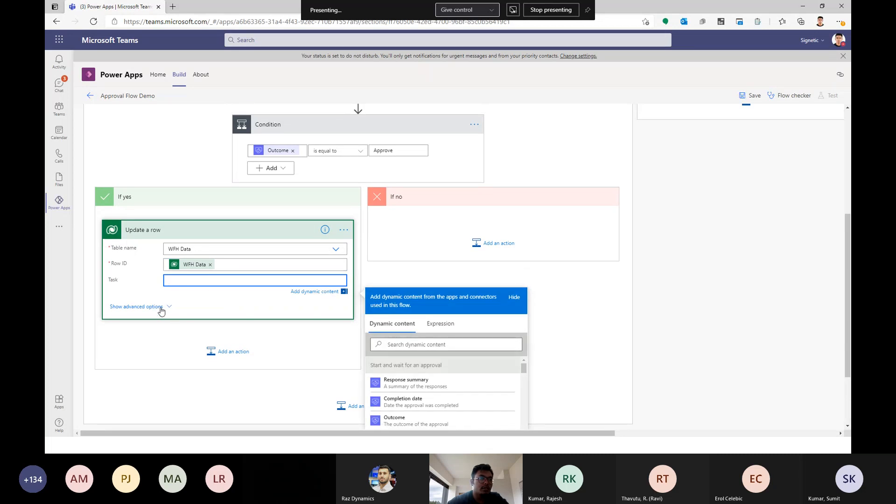
{"action": "left_click", "coordinate": [161, 308]}
{"action": "scroll", "coordinate": [156, 360], "scroll_direction": "down", "scroll_amount": 3}
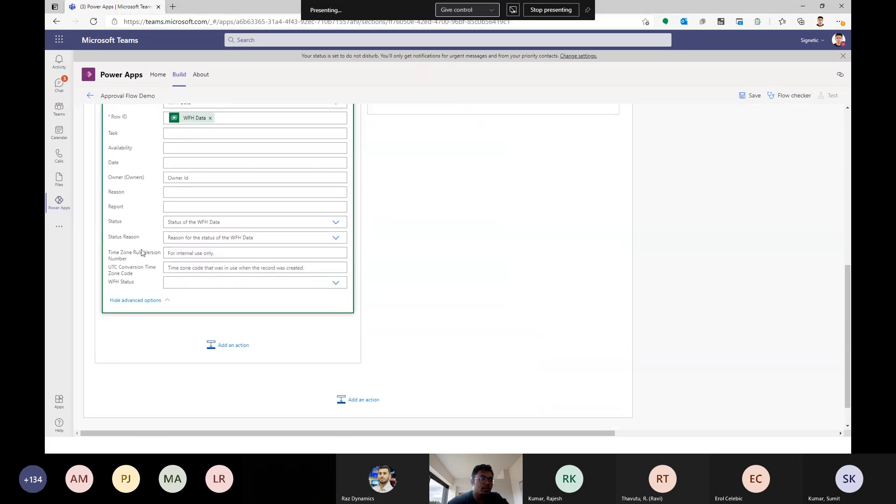
{"action": "left_click", "coordinate": [335, 283]}
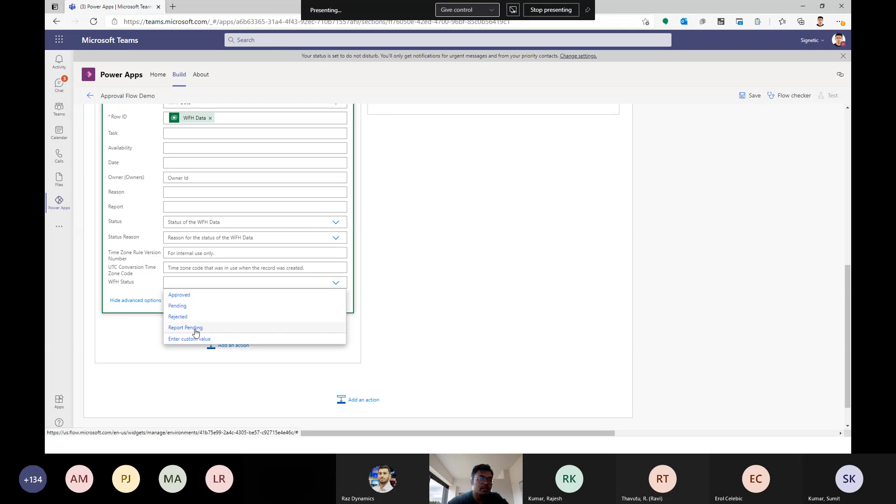
{"action": "left_click", "coordinate": [195, 328]}
- Add the Microsoft Dataverse "Update a row" action to the condition's If no branch
{"action": "scroll", "coordinate": [377, 330], "scroll_direction": "up", "scroll_amount": 5}
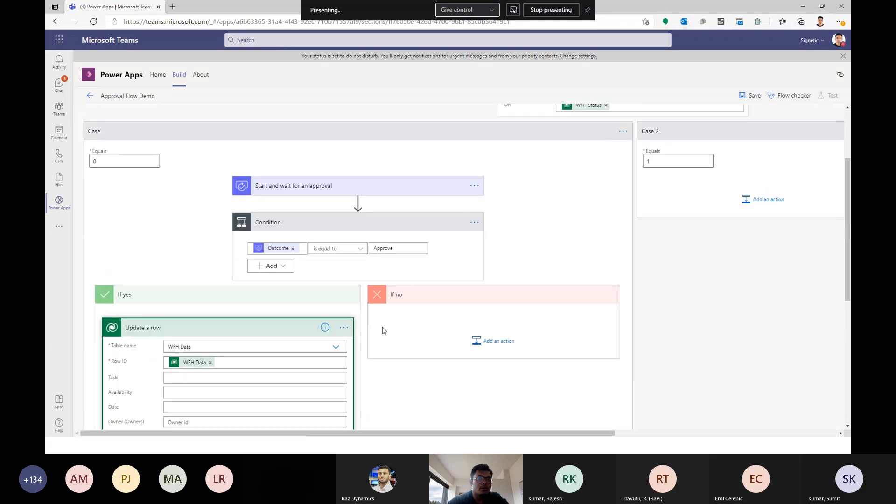
{"action": "scroll", "coordinate": [394, 316], "scroll_direction": "down", "scroll_amount": 3}
{"action": "scroll", "coordinate": [395, 317], "scroll_direction": "up", "scroll_amount": 3}
{"action": "left_click", "coordinate": [493, 341]}
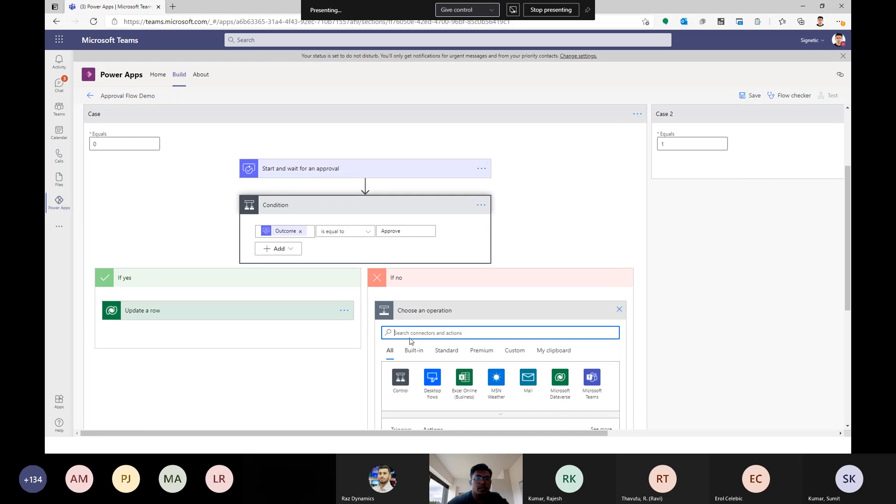
{"action": "scroll", "coordinate": [454, 309], "scroll_direction": "down", "scroll_amount": 2}
{"action": "left_click", "coordinate": [560, 299]}
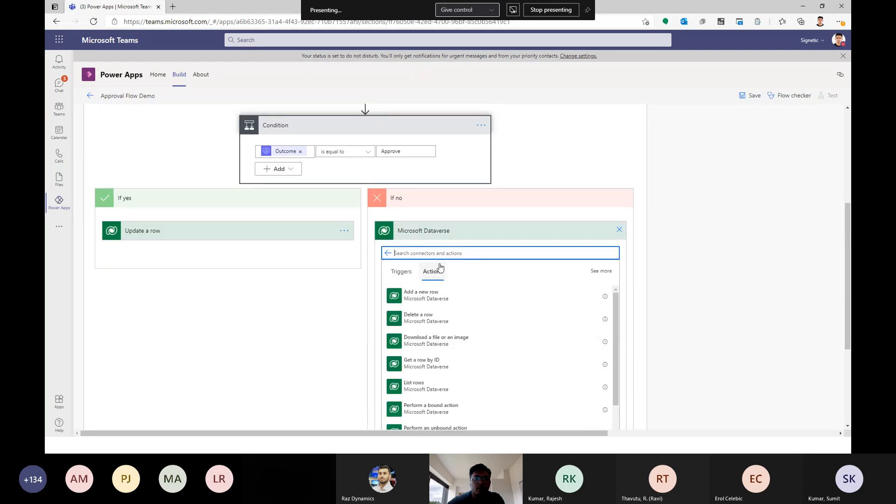
{"action": "type", "text": "update"}
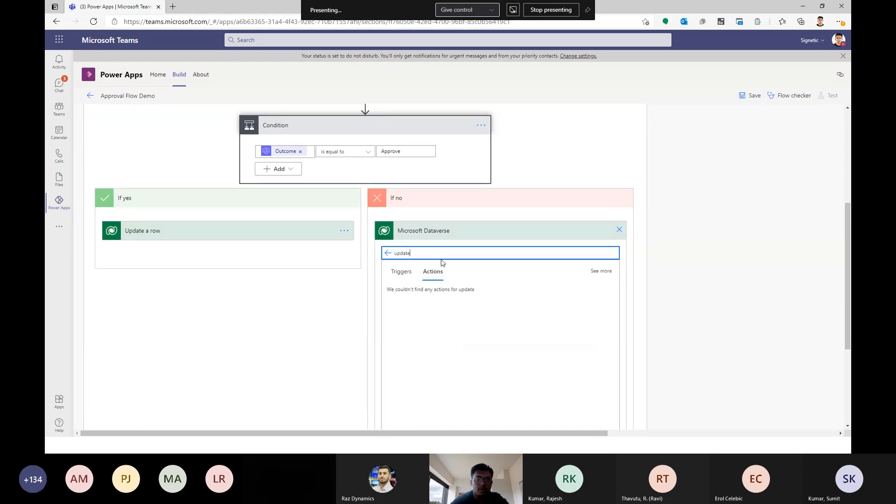
{"action": "left_click", "coordinate": [408, 295]}
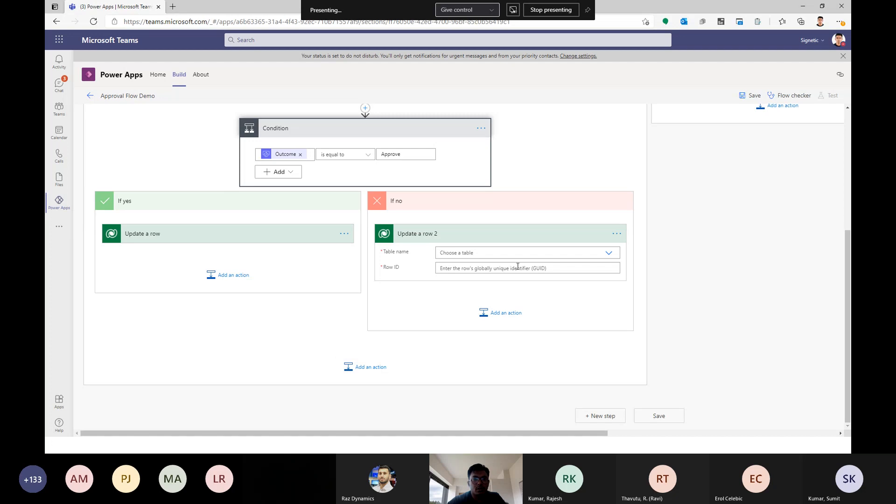
- Set the If no row update's table to WFH Data and its Row ID to the trigger's WFH Data unique identifier
{"action": "left_click", "coordinate": [581, 252]}
{"action": "type", "text": "wfh"}
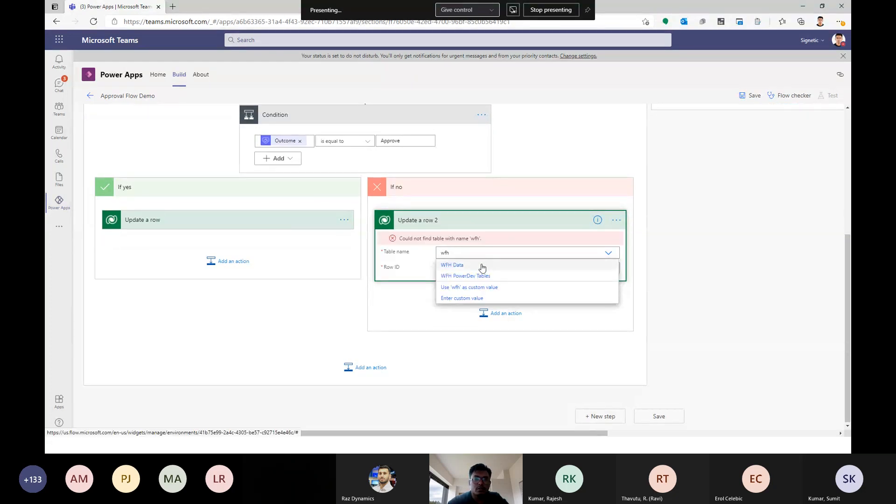
{"action": "left_click", "coordinate": [478, 265]}
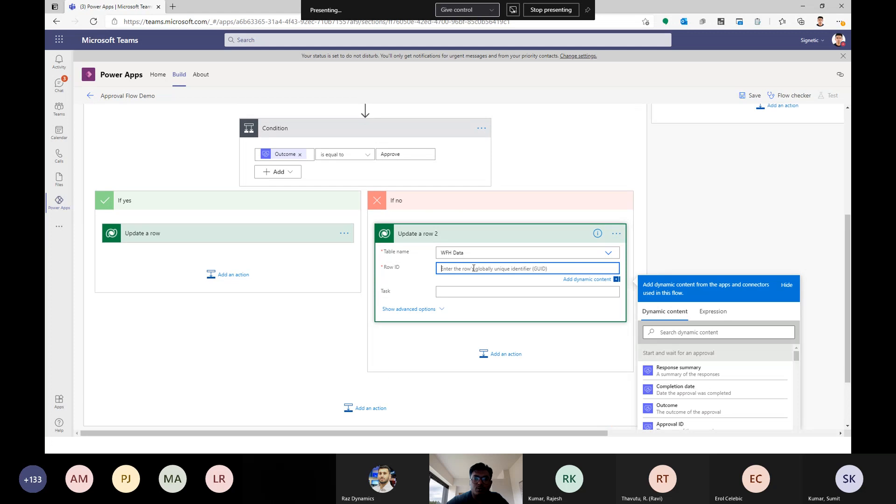
{"action": "left_click", "coordinate": [696, 332]}
{"action": "type", "text": "wf"}
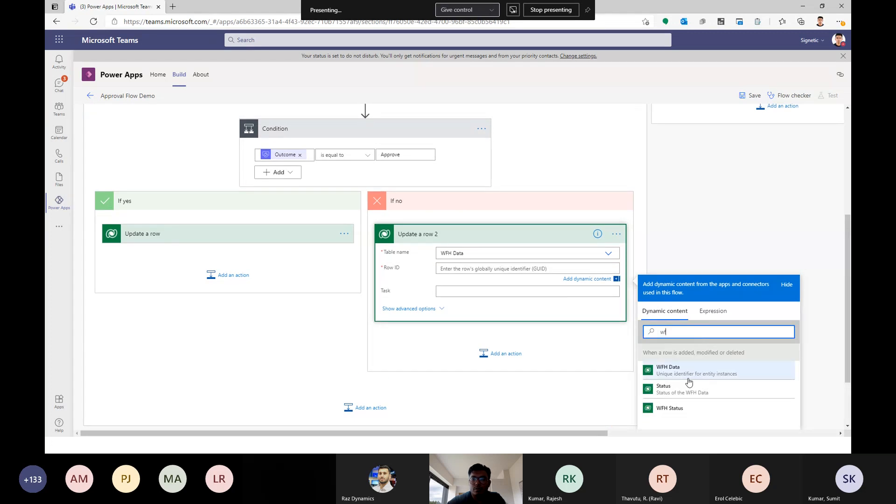
{"action": "left_click", "coordinate": [687, 375]}
{"action": "left_click", "coordinate": [499, 294]}
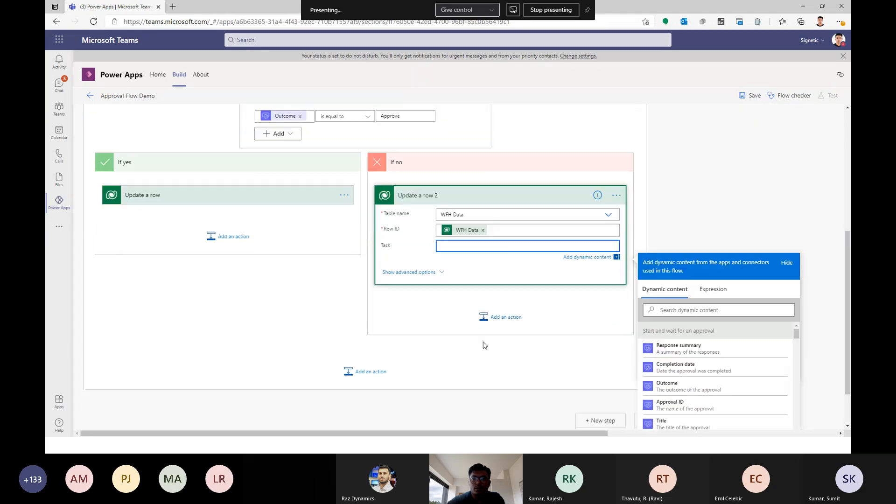
- Show the If no row update's advanced options, set WFH Status to Rejected, and save the flow
{"action": "left_click", "coordinate": [435, 271]}
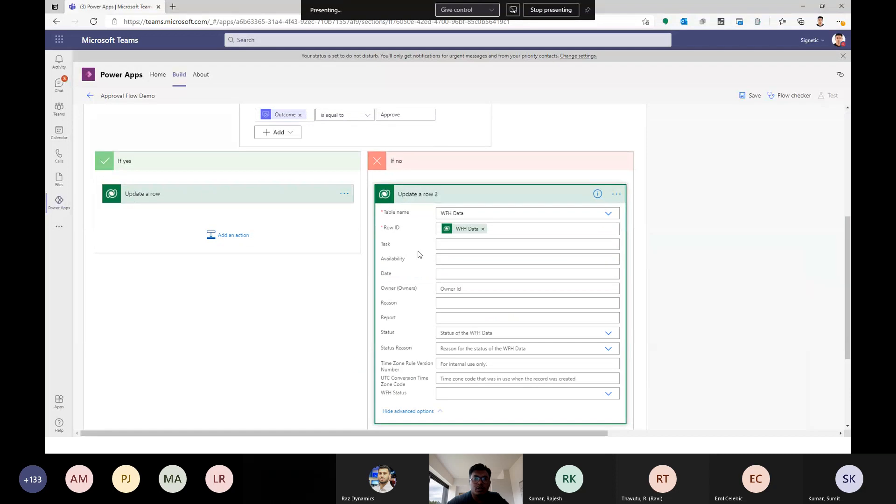
{"action": "scroll", "coordinate": [417, 240], "scroll_direction": "down", "scroll_amount": 2}
{"action": "scroll", "coordinate": [418, 239], "scroll_direction": "down", "scroll_amount": 1}
{"action": "scroll", "coordinate": [404, 224], "scroll_direction": "up", "scroll_amount": 4}
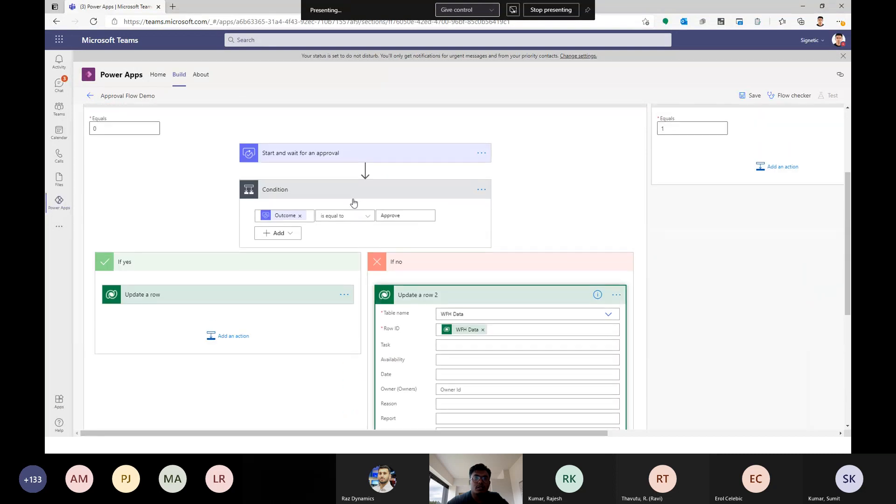
{"action": "scroll", "coordinate": [354, 200], "scroll_direction": "down", "scroll_amount": 5}
{"action": "scroll", "coordinate": [434, 290], "scroll_direction": "up", "scroll_amount": 1}
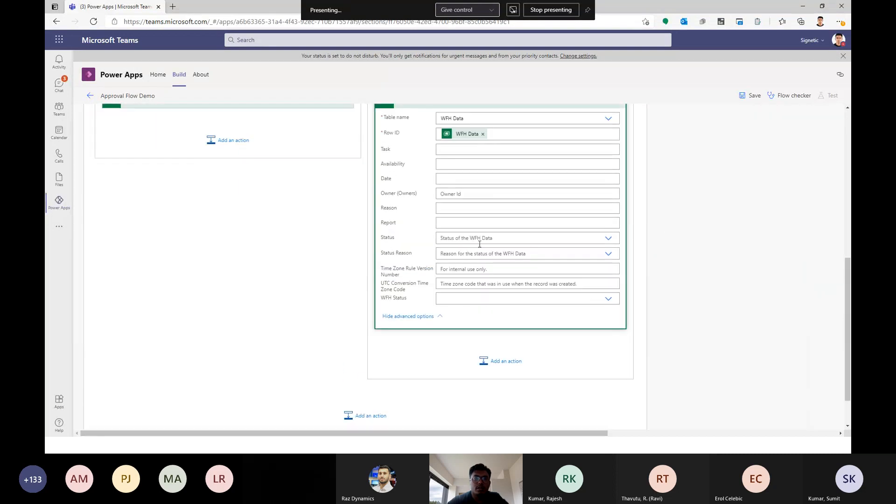
{"action": "left_click", "coordinate": [607, 299]}
{"action": "left_click", "coordinate": [467, 333]}
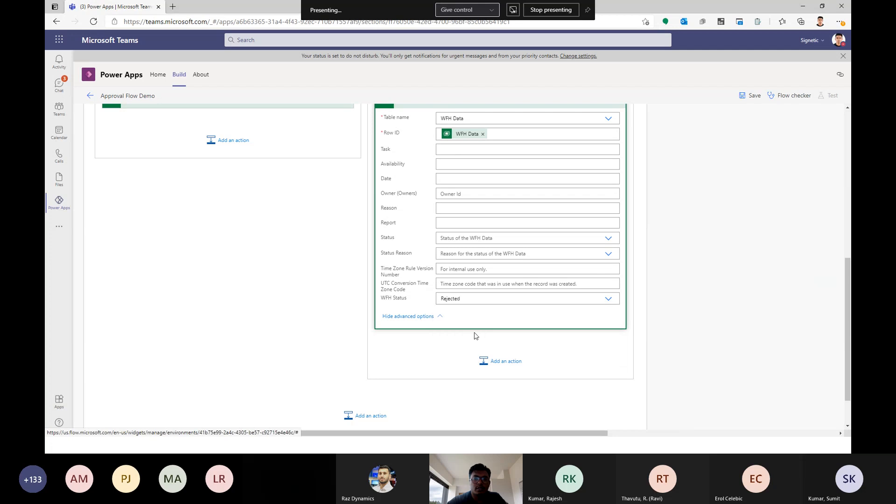
{"action": "left_click", "coordinate": [753, 96]}
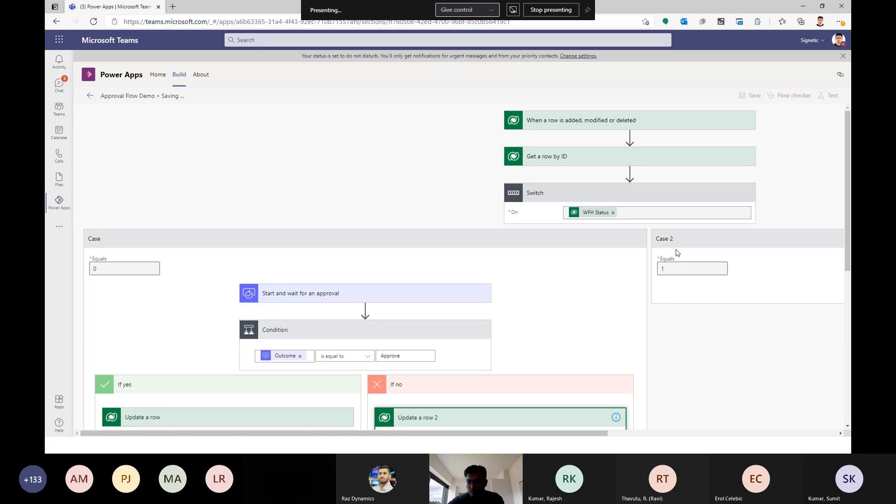
- Open the WFH PowerPlatform Dev Bootcamp - Demo canvas app for editing from Teams Power Apps in a new browser tab
{"action": "left_click", "coordinate": [174, 7]}
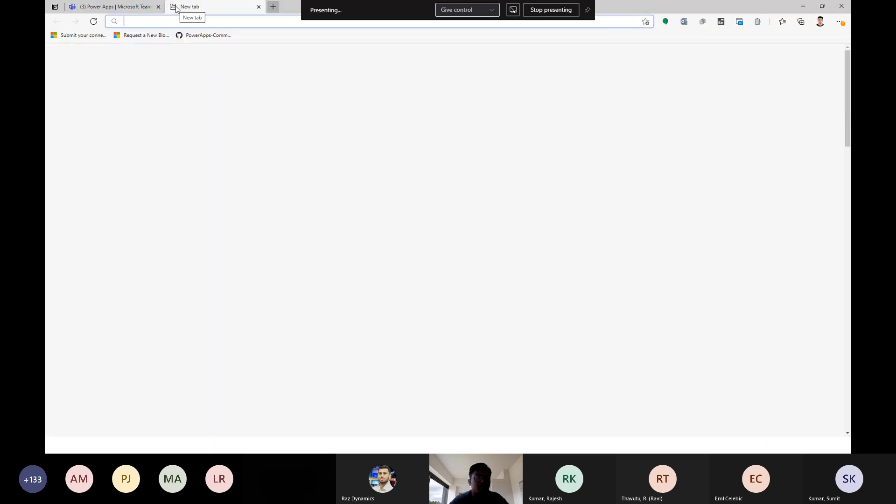
{"action": "type", "text": "tea"}
{"action": "key", "text": "Return"}
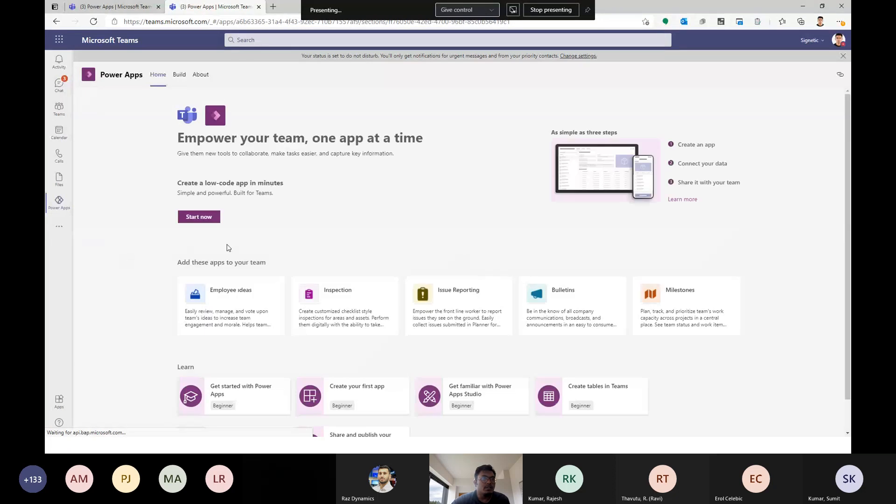
{"action": "scroll", "coordinate": [354, 358], "scroll_direction": "down", "scroll_amount": 1}
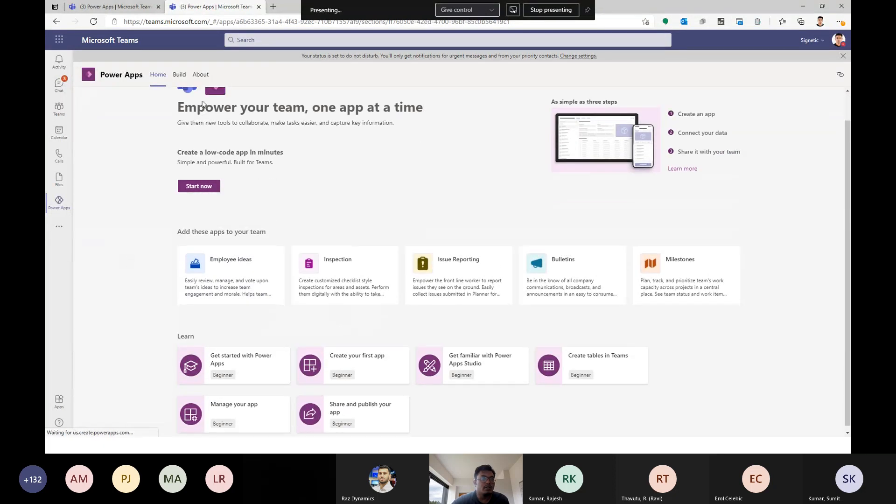
{"action": "left_click", "coordinate": [180, 74]}
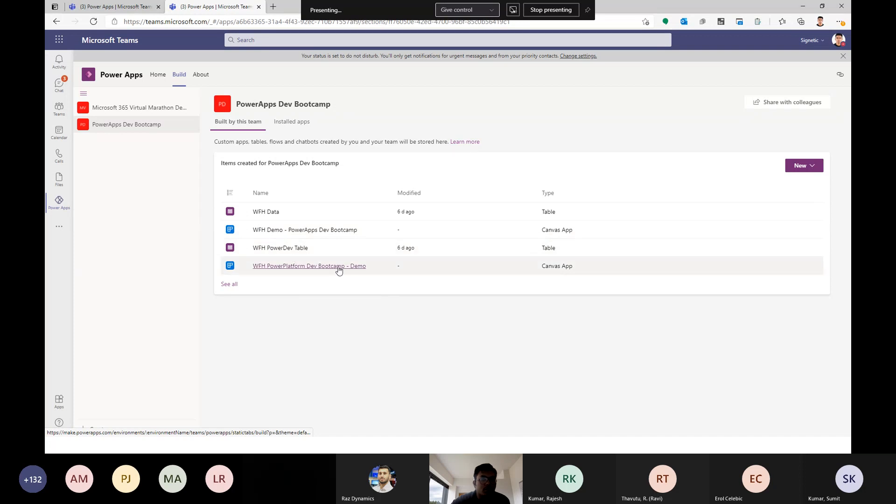
{"action": "left_click", "coordinate": [303, 266]}
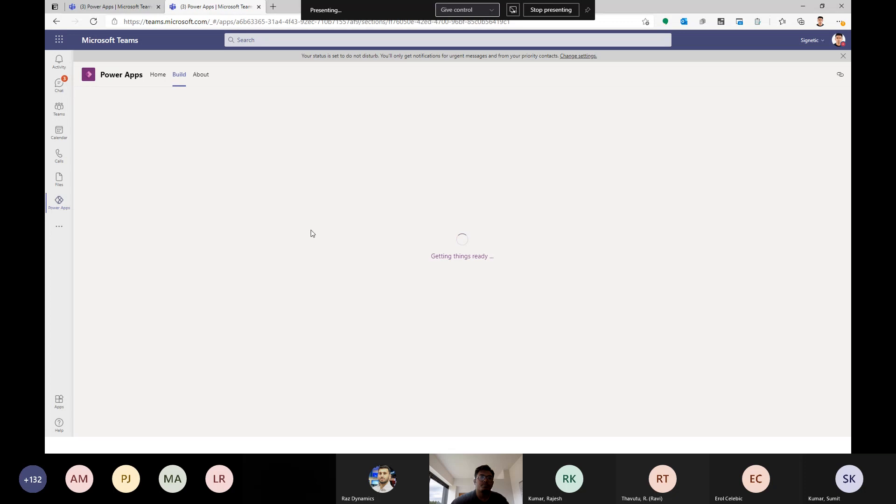
{"action": "left_click", "coordinate": [144, 9]}
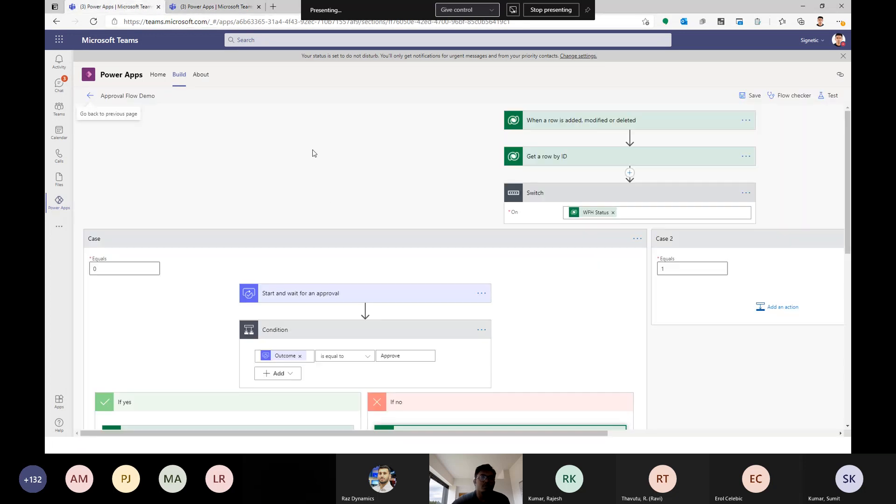
{"action": "left_click", "coordinate": [217, 6]}
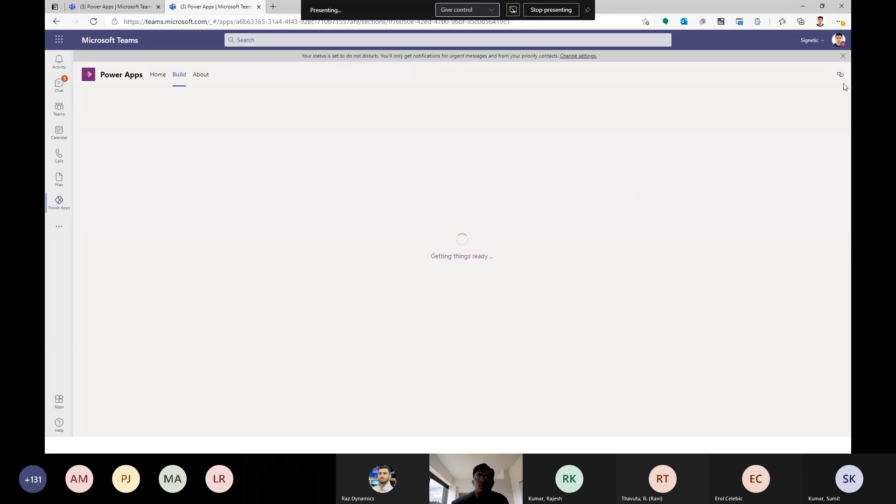
{"action": "left_click", "coordinate": [843, 56]}
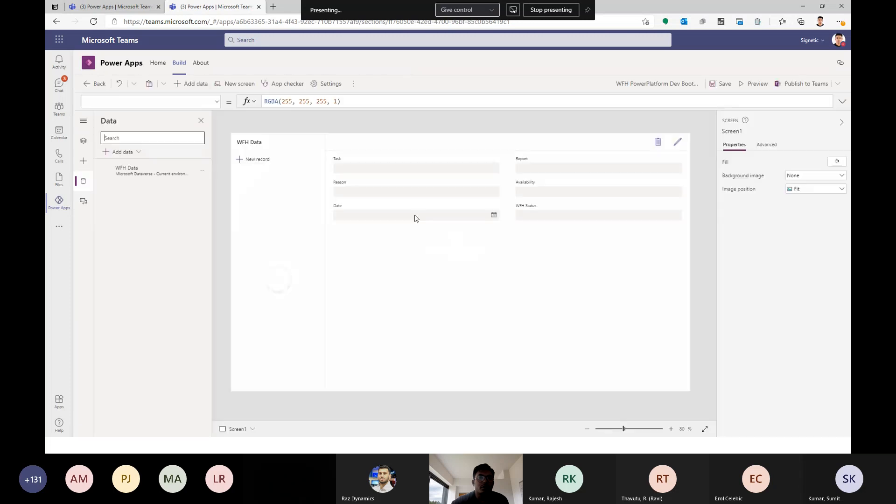
{"action": "mouse_move", "coordinate": [127, 177]}
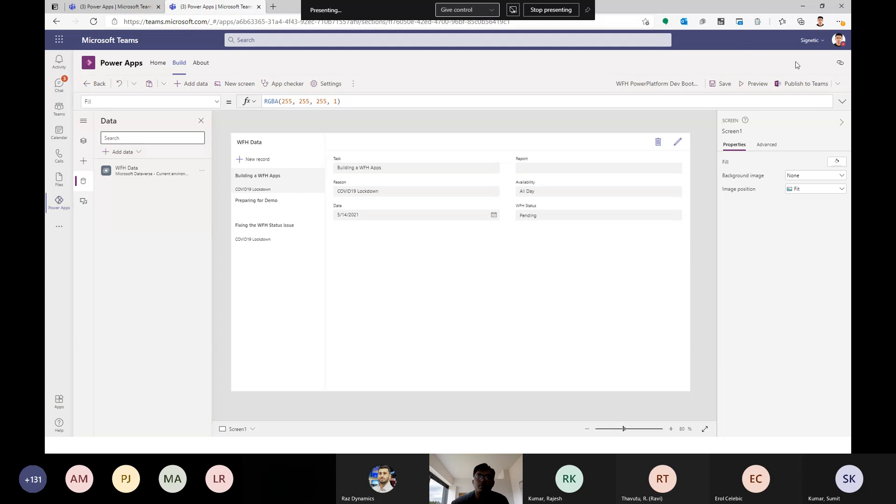
{"action": "left_click", "coordinate": [750, 84]}
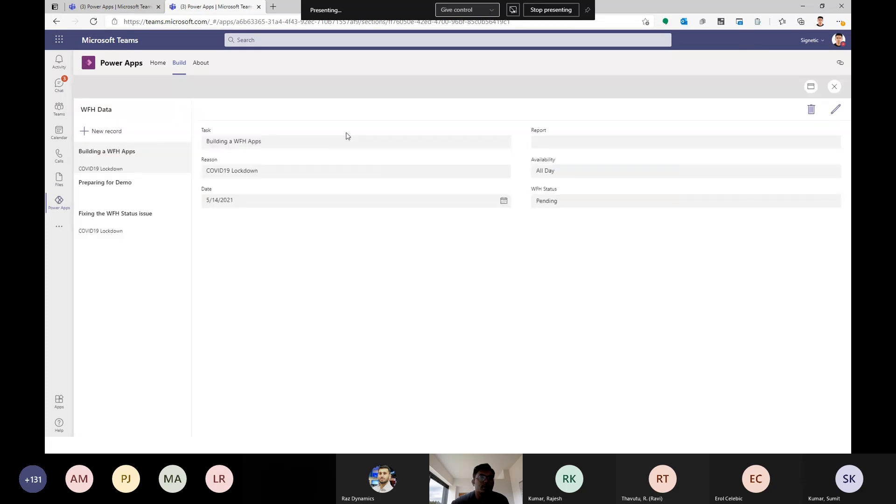
{"action": "left_click", "coordinate": [124, 132]}
{"action": "left_click", "coordinate": [244, 143]}
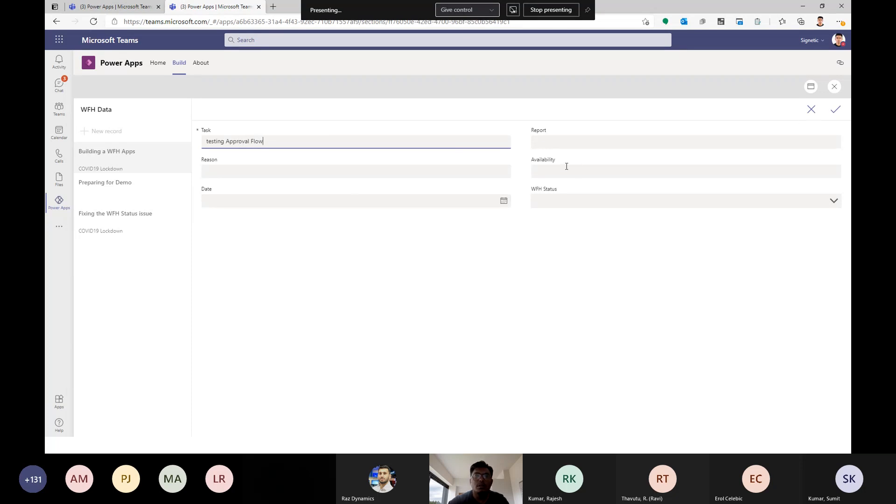
{"action": "left_click", "coordinate": [812, 109]}
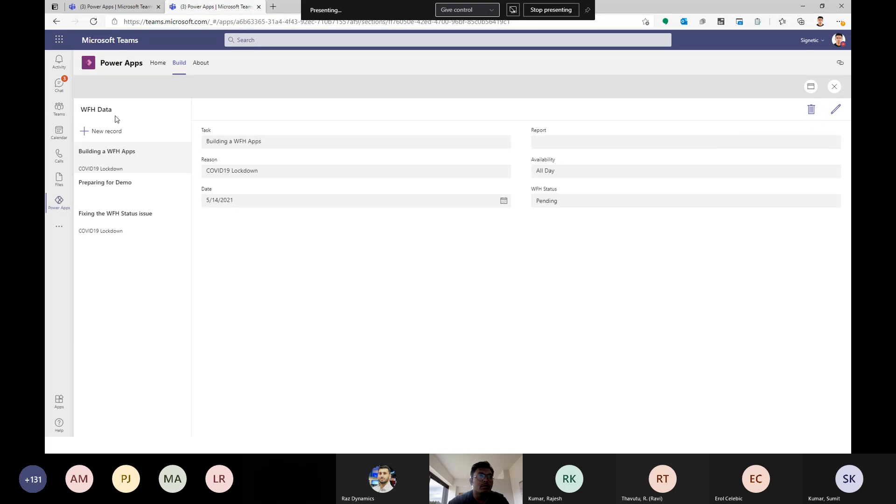
{"action": "left_click", "coordinate": [112, 132]}
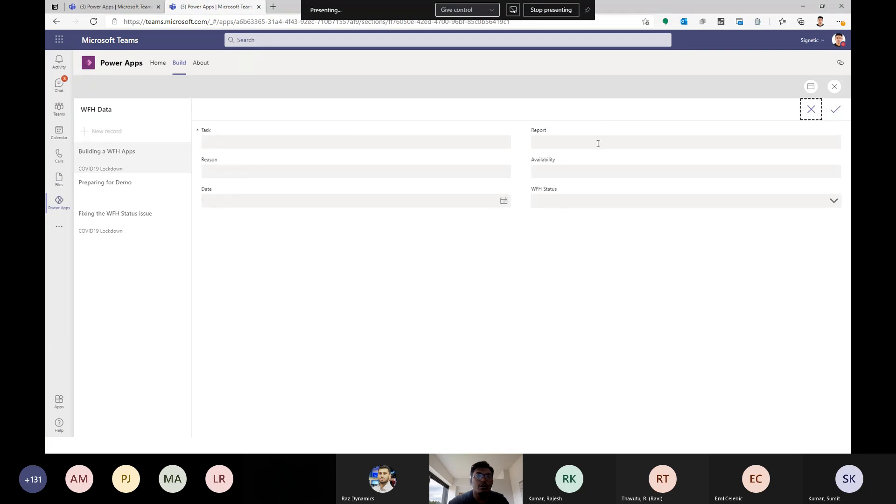
{"action": "left_click", "coordinate": [812, 110]}
{"action": "left_click", "coordinate": [835, 87]}
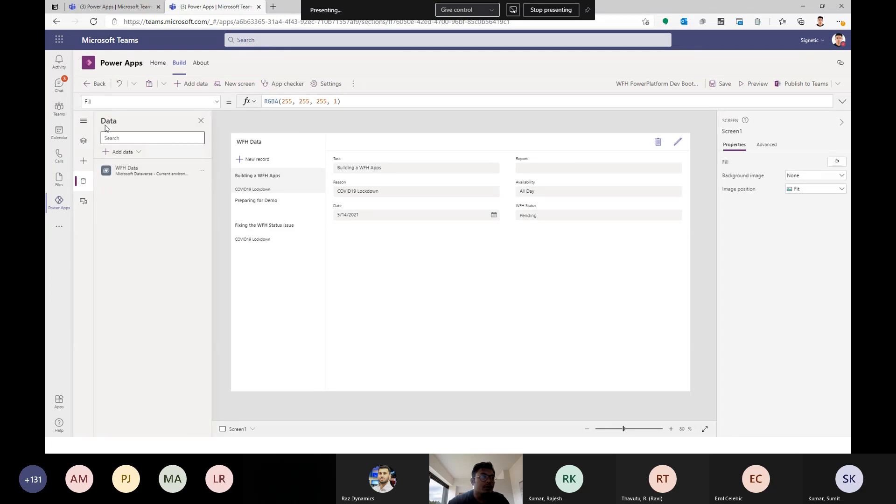
- Delete Screen1 from the app, keeping Screen2 with the WFH Request App form
{"action": "left_click", "coordinate": [84, 141]}
{"action": "left_click", "coordinate": [139, 260]}
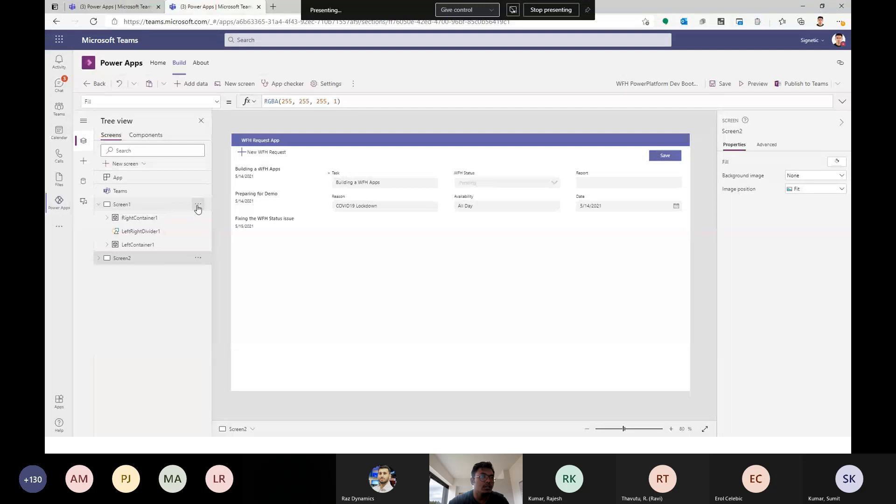
{"action": "left_click", "coordinate": [198, 204]}
{"action": "left_click", "coordinate": [218, 249]}
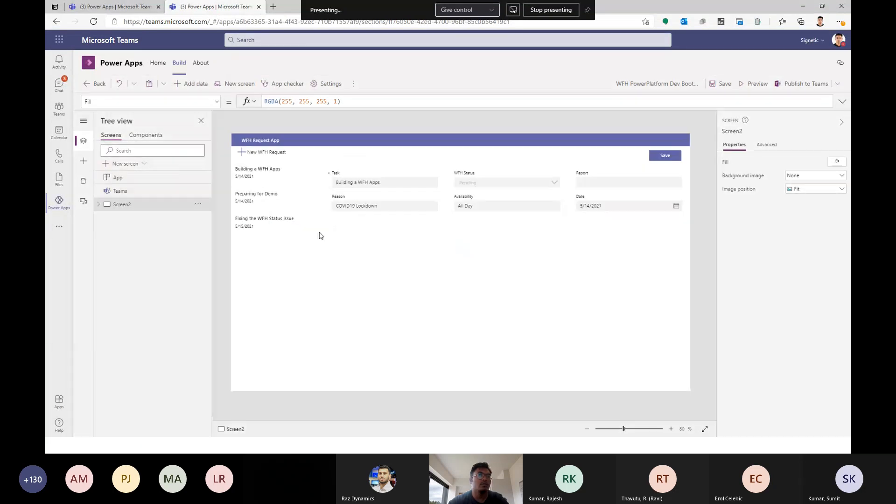
- Preview the app and fill in a new WFH request: task "Test Approval Flow", reason "COVID19 Lockdown", availability "All day", date 5/15/2021
{"action": "left_click", "coordinate": [754, 84]}
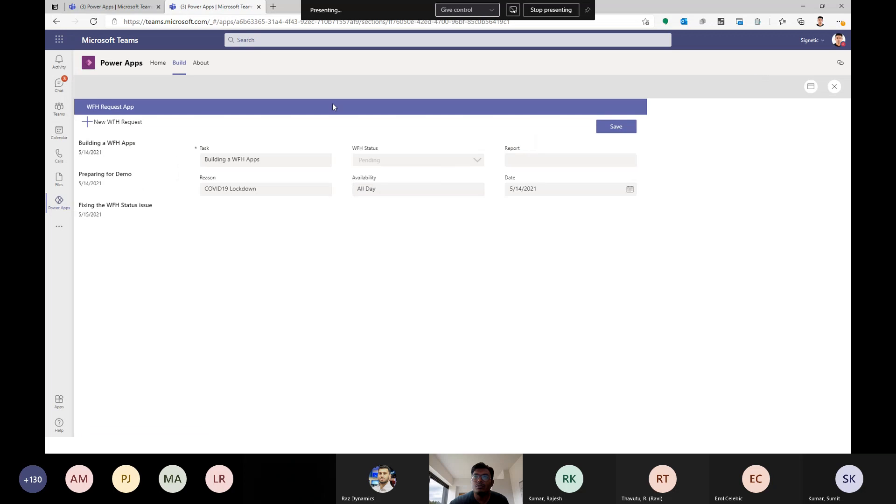
{"action": "left_click", "coordinate": [127, 128]}
{"action": "left_click", "coordinate": [306, 164]}
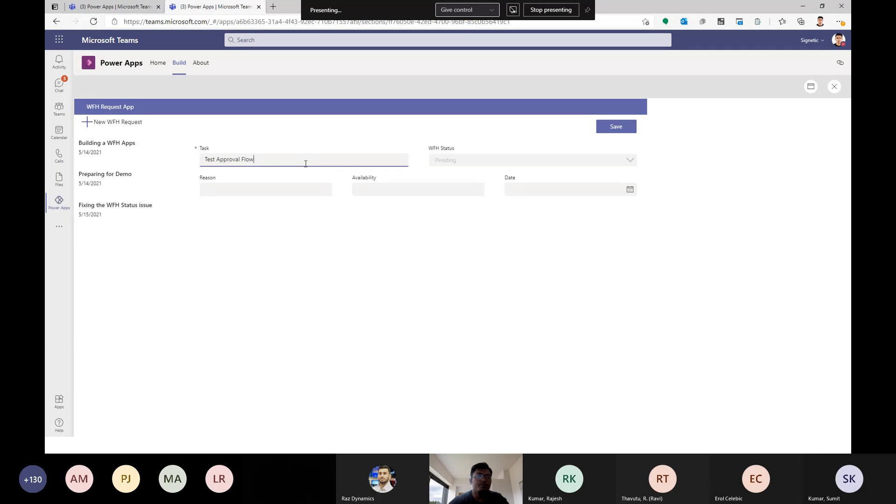
{"action": "left_click", "coordinate": [259, 190]}
{"action": "type", "text": "COVID19 Lockdown"}
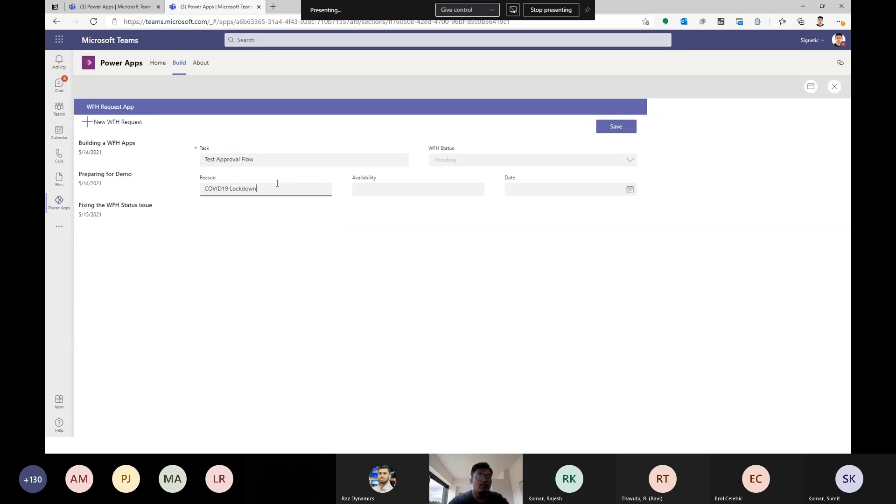
{"action": "left_click", "coordinate": [427, 194]}
{"action": "type", "text": "All day"}
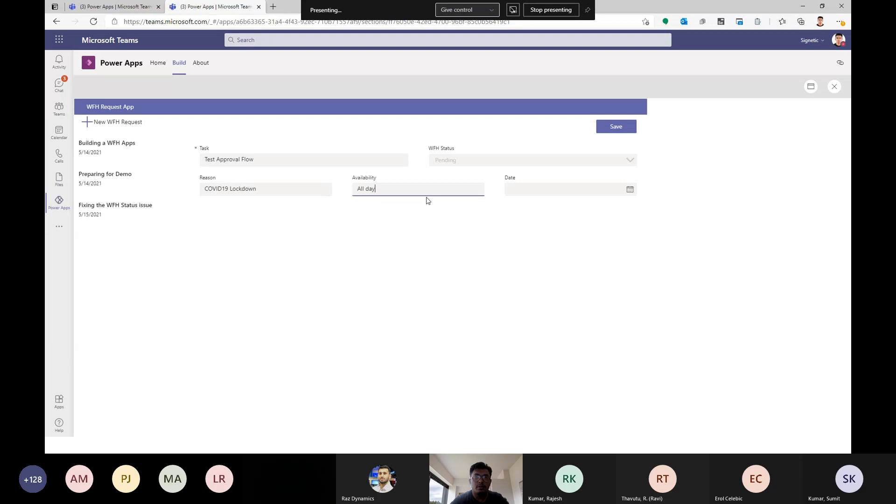
{"action": "left_click", "coordinate": [630, 189]}
{"action": "left_click", "coordinate": [580, 265]}
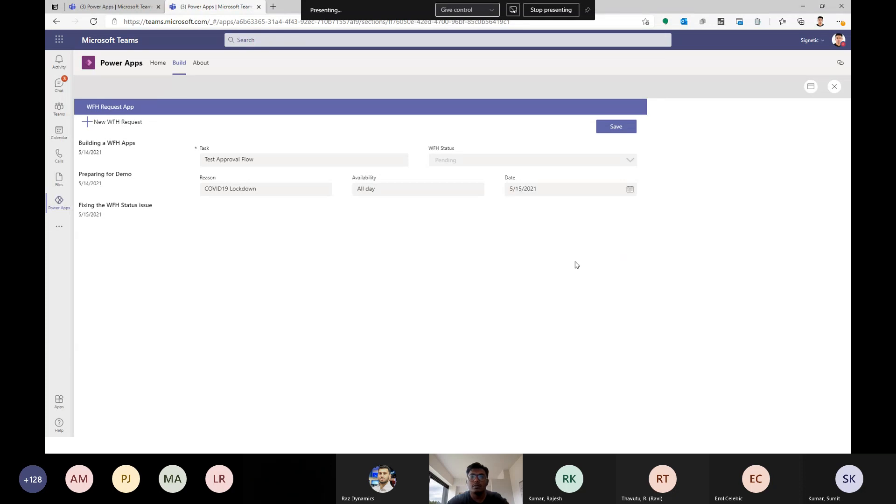
- Save the new WFH request in the app preview and open the Approval Flow Demo cloud flow's details page in the other browser tab
{"action": "left_click", "coordinate": [616, 127]}
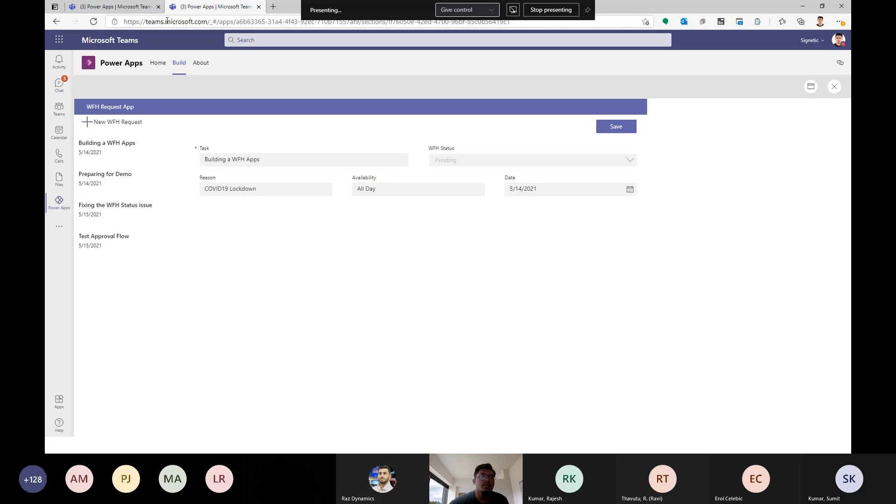
{"action": "left_click", "coordinate": [117, 7]}
{"action": "left_click", "coordinate": [89, 96]}
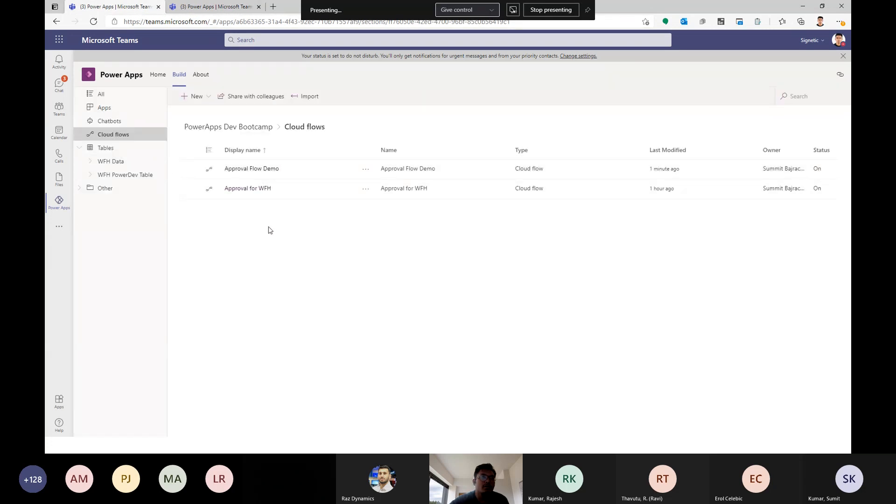
{"action": "left_click", "coordinate": [263, 169]}
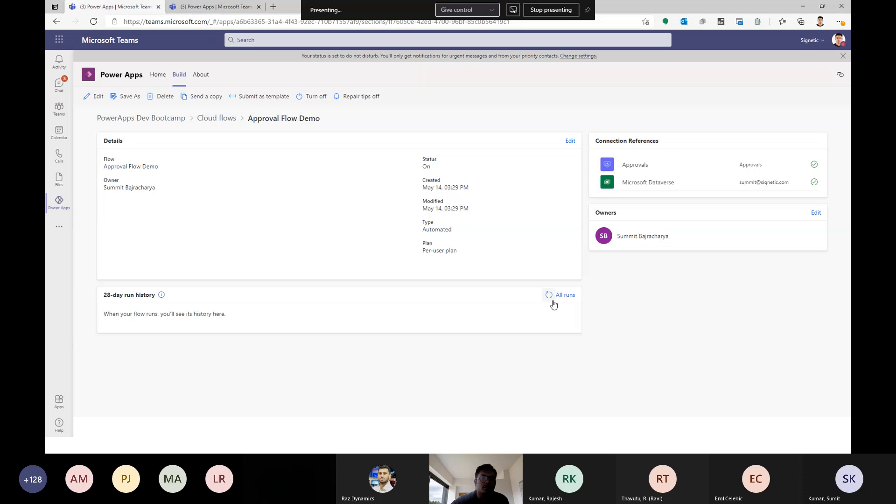
- Refresh the flow's 28-day run history repeatedly and check its full run list for a run triggered by the new request
{"action": "left_click", "coordinate": [550, 303]}
{"action": "left_click", "coordinate": [549, 302]}
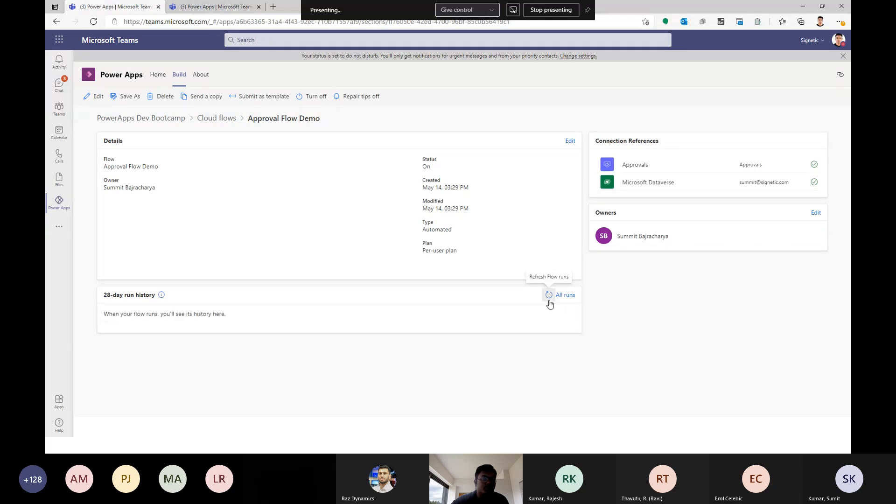
{"action": "left_click", "coordinate": [550, 303]}
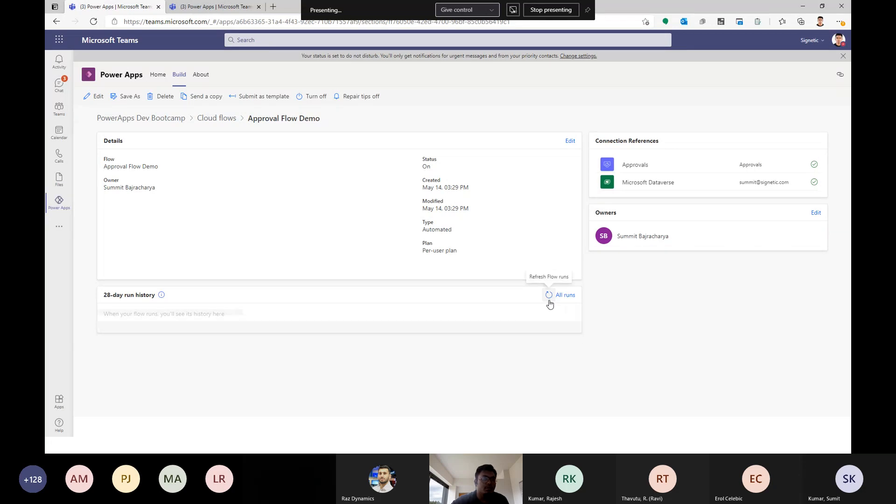
{"action": "left_click", "coordinate": [550, 302]}
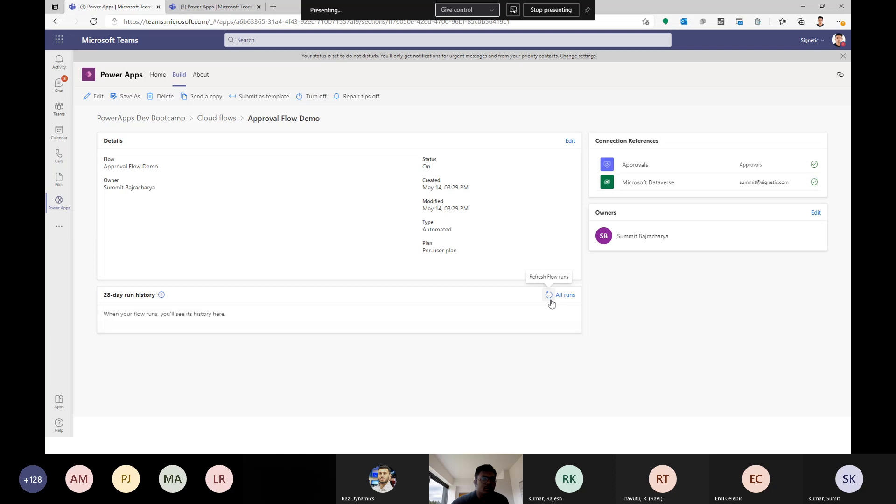
{"action": "left_click", "coordinate": [549, 301]}
{"action": "left_click", "coordinate": [549, 296]}
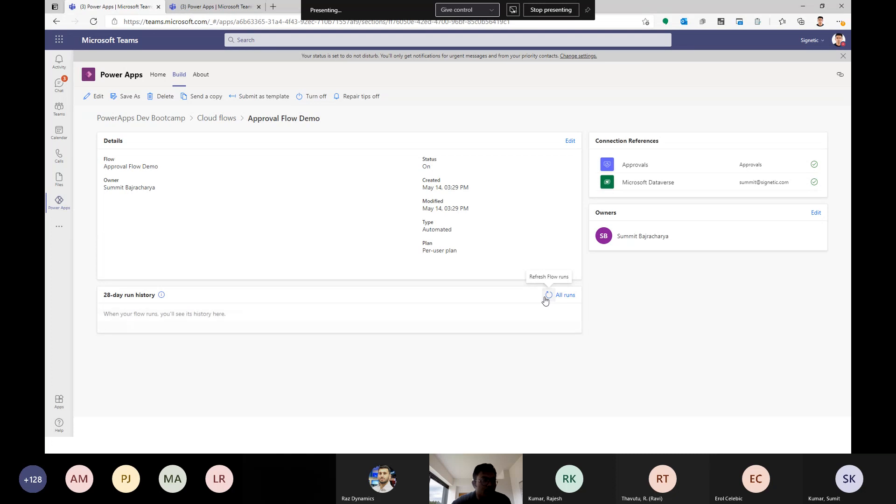
{"action": "left_click", "coordinate": [549, 296]}
{"action": "left_click", "coordinate": [545, 298]}
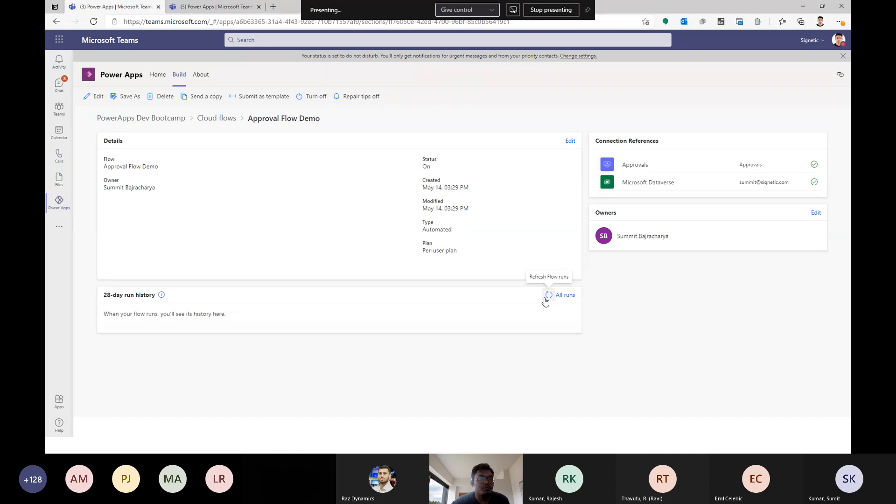
{"action": "left_click", "coordinate": [545, 302]}
{"action": "left_click", "coordinate": [565, 296]}
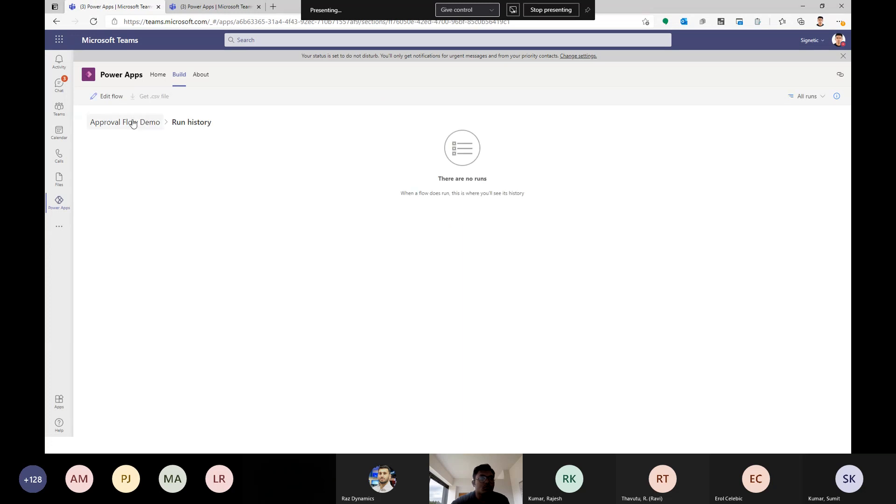
{"action": "left_click", "coordinate": [135, 125]}
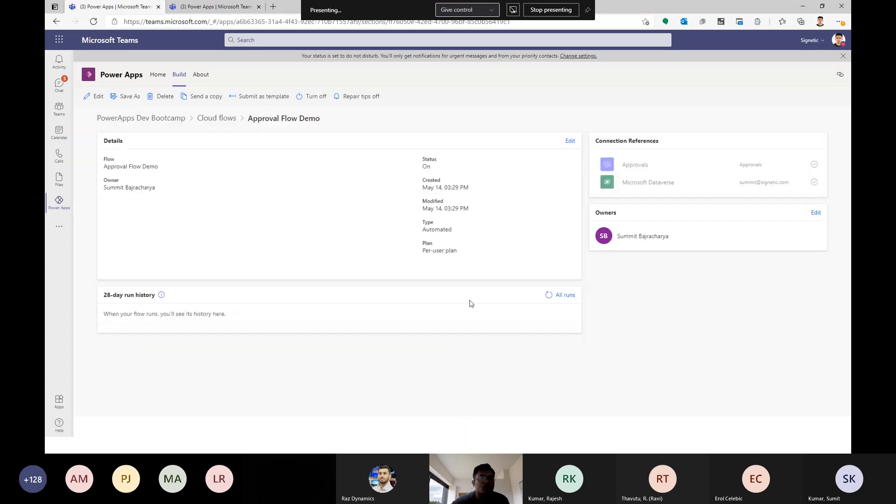
{"action": "left_click", "coordinate": [548, 297]}
{"action": "left_click", "coordinate": [549, 298]}
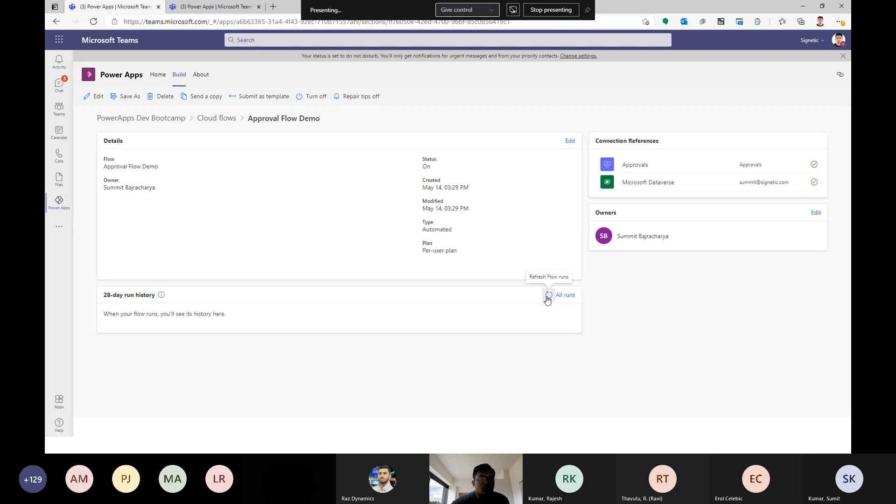
{"action": "left_click", "coordinate": [548, 298]}
- Open the flow in the editor, review the settings of its row-added, modified or deleted trigger, and return to the cloud flows list
{"action": "left_click", "coordinate": [88, 96]}
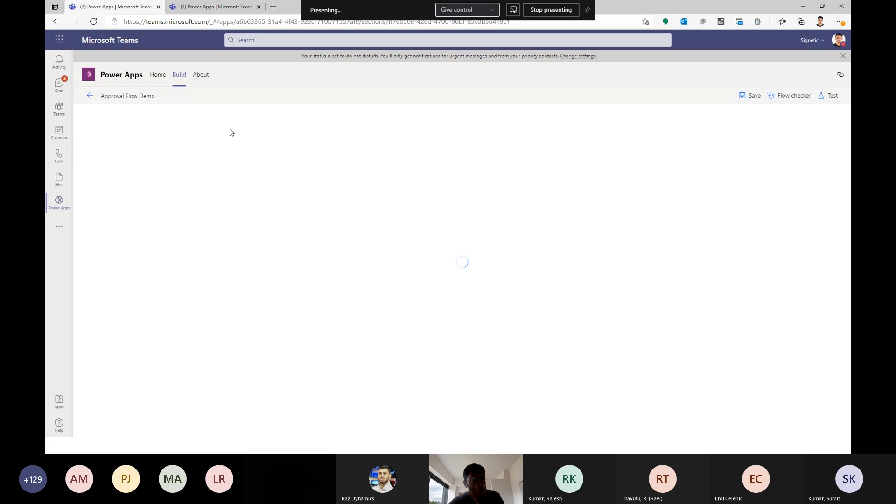
{"action": "left_click", "coordinate": [208, 6]}
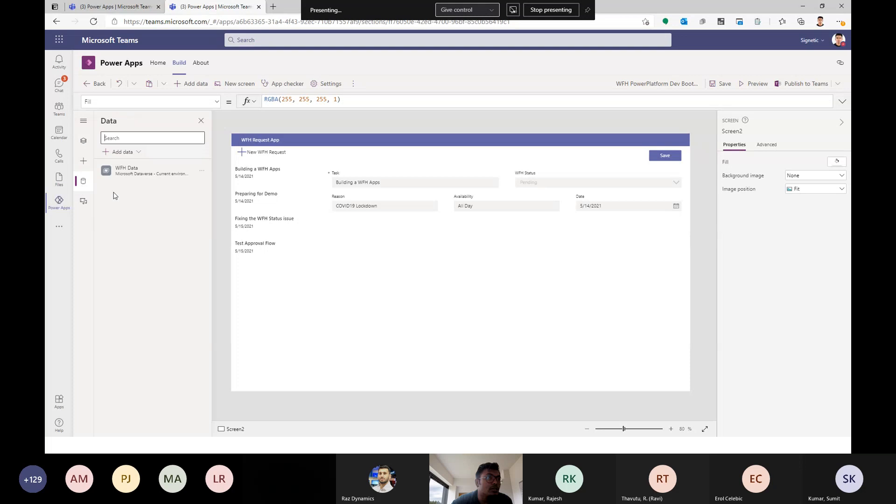
{"action": "left_click", "coordinate": [115, 3]}
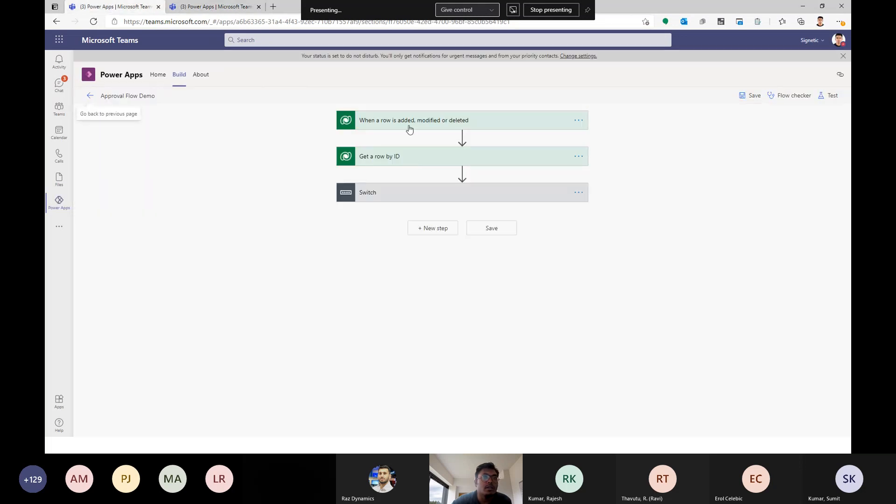
{"action": "left_click", "coordinate": [411, 122]}
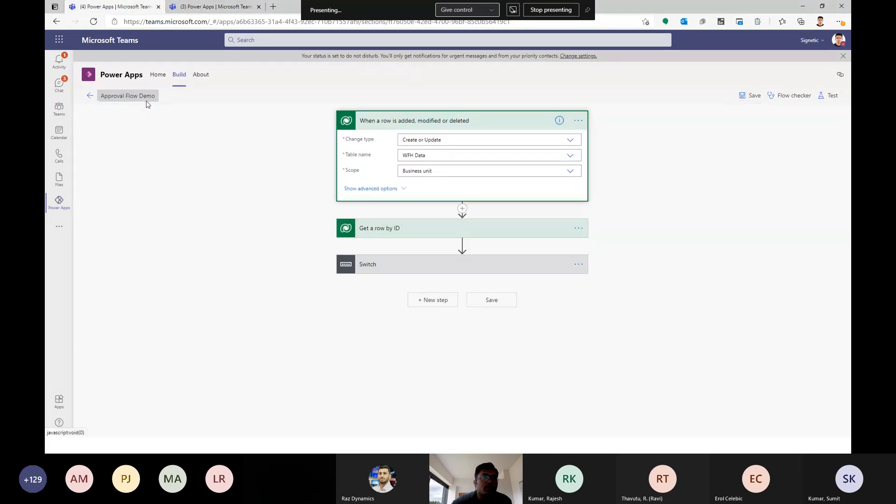
{"action": "left_click", "coordinate": [90, 95]}
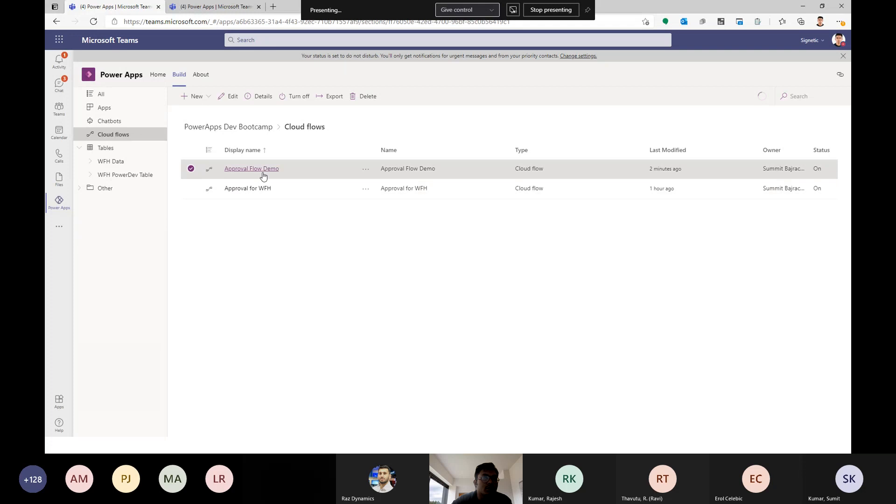
- Reopen Approval Flow Demo's details, refresh the run history, and open the May 14, 03:32 PM run to examine its error
{"action": "left_click", "coordinate": [260, 175]}
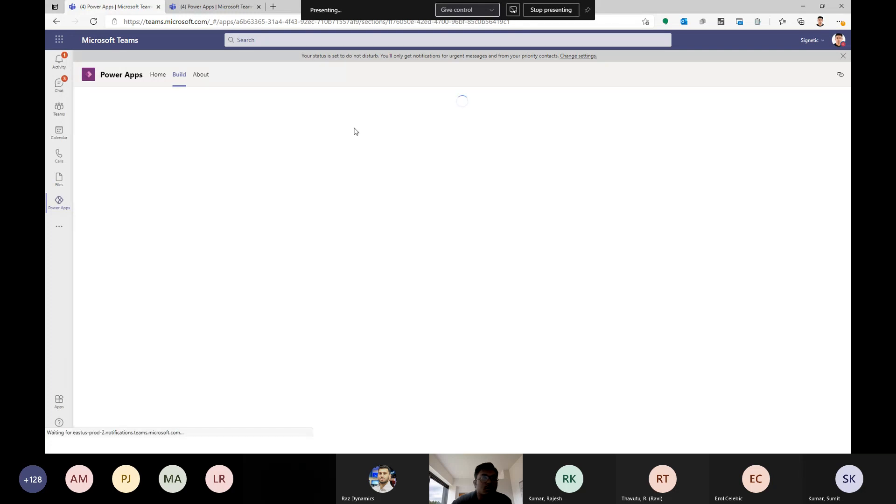
{"action": "left_click", "coordinate": [549, 295]}
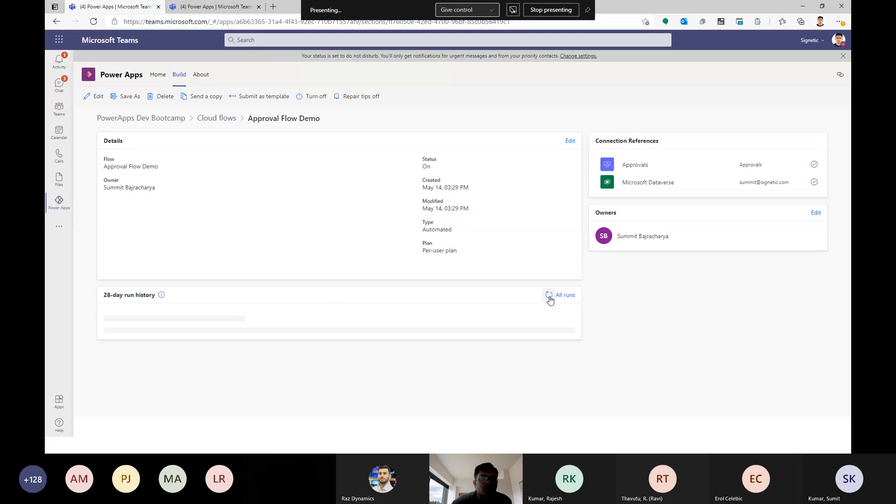
{"action": "left_click", "coordinate": [550, 296]}
{"action": "left_click", "coordinate": [550, 297]}
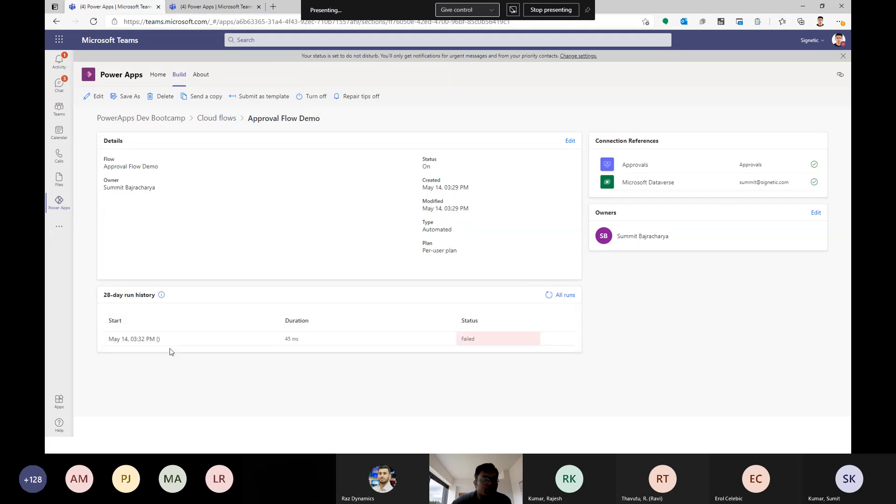
{"action": "left_click", "coordinate": [139, 340]}
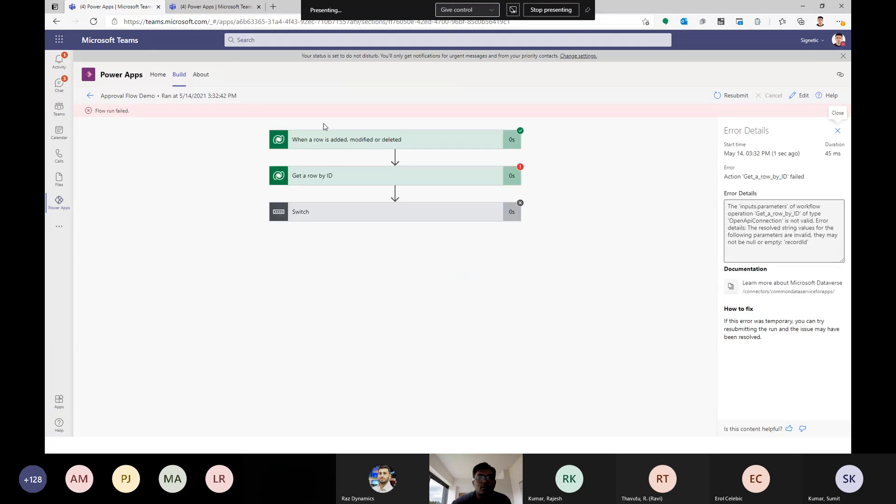
- Edit the flow's Get a row by ID action, replace the Row ID with Created By (Value), and save the flow
{"action": "left_click", "coordinate": [473, 187]}
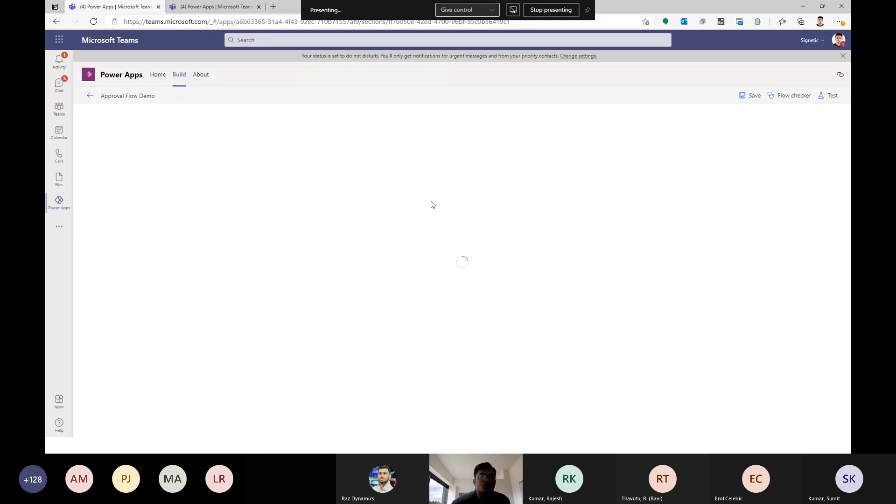
{"action": "left_click", "coordinate": [397, 157]}
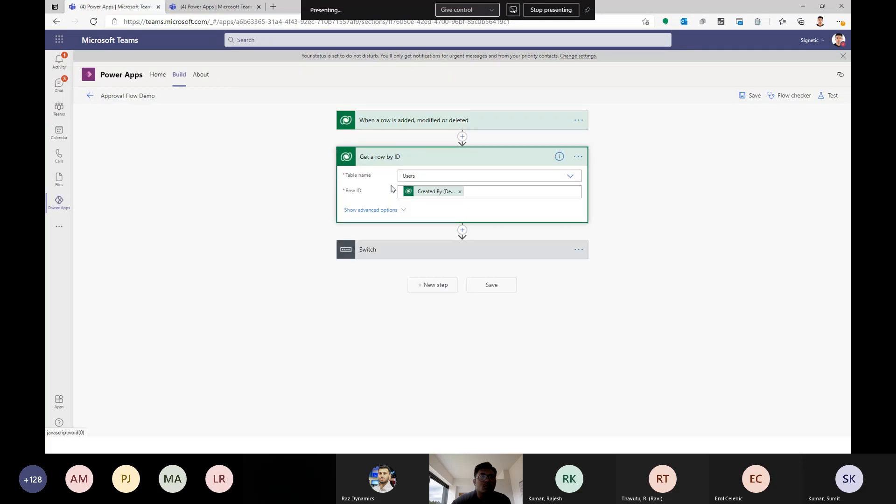
{"action": "left_click", "coordinate": [461, 194]}
{"action": "left_click", "coordinate": [663, 255]}
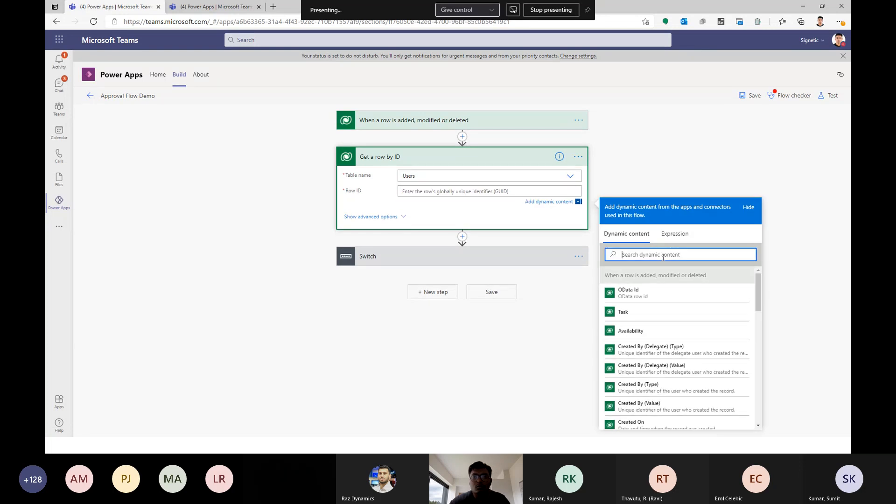
{"action": "type", "text": "crea"}
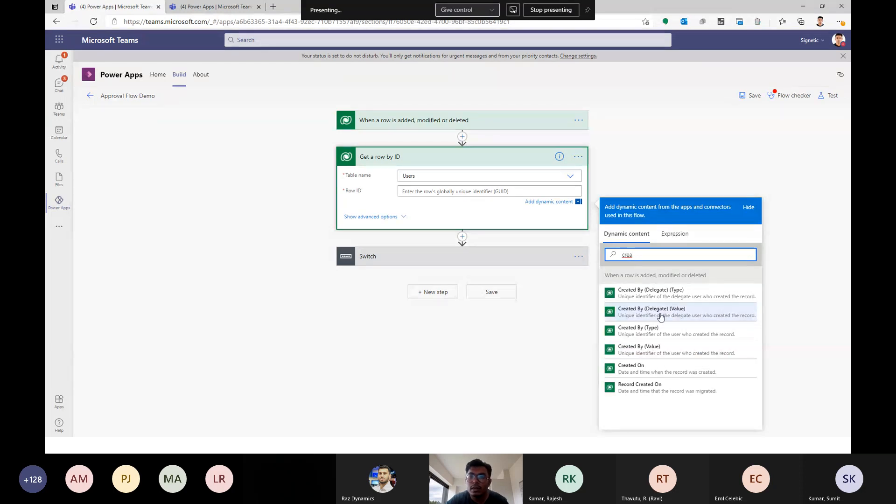
{"action": "left_click", "coordinate": [660, 351]}
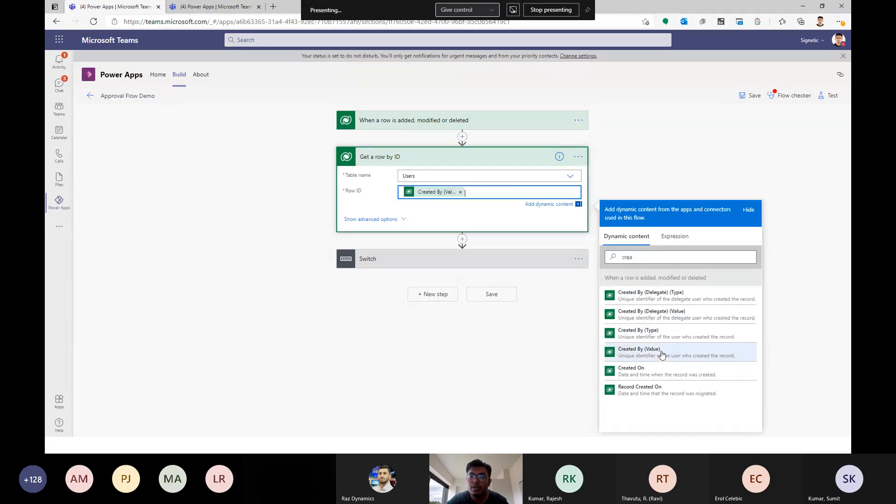
{"action": "left_click", "coordinate": [759, 102]}
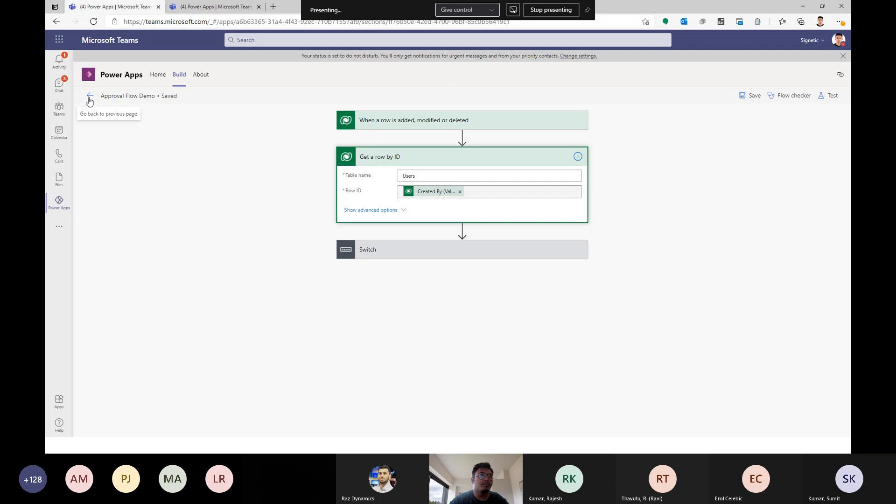
- Return to Approval Flow Demo's run history, open the failed 03:32 PM run, and resubmit it
{"action": "left_click", "coordinate": [89, 96]}
{"action": "left_click", "coordinate": [255, 178]}
{"action": "left_click", "coordinate": [256, 176]}
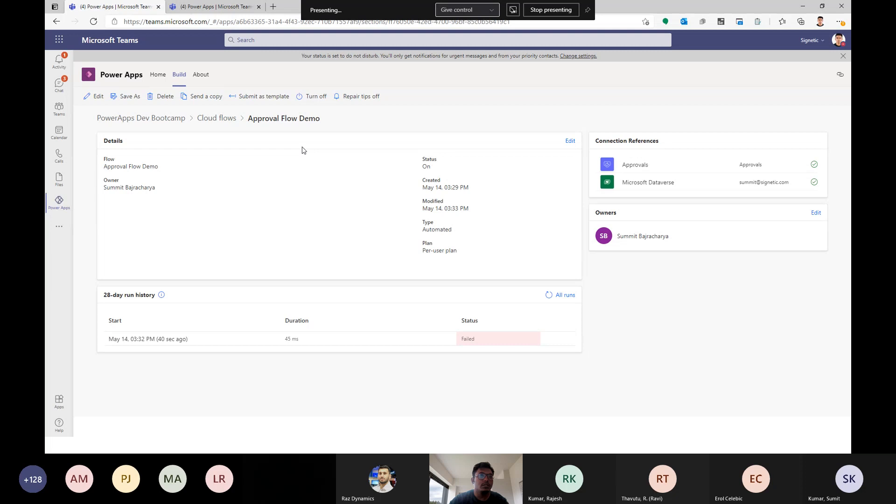
{"action": "left_click", "coordinate": [179, 342]}
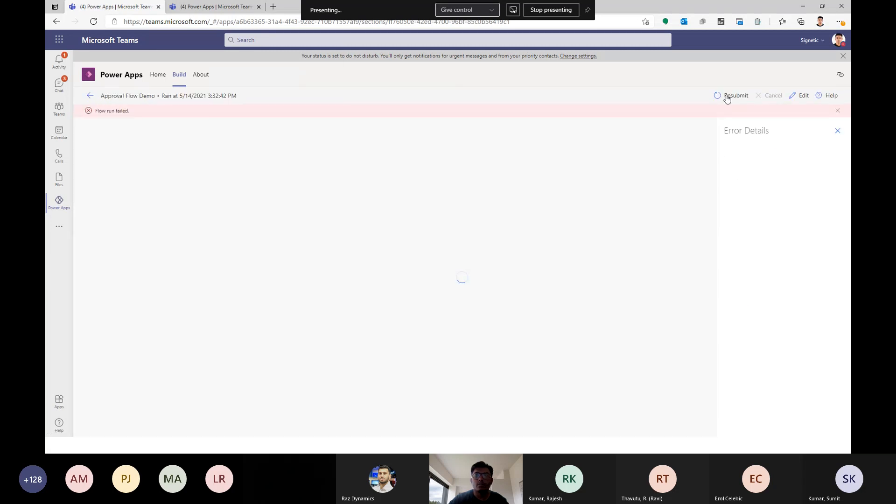
{"action": "left_click", "coordinate": [727, 97]}
{"action": "left_click", "coordinate": [488, 67]}
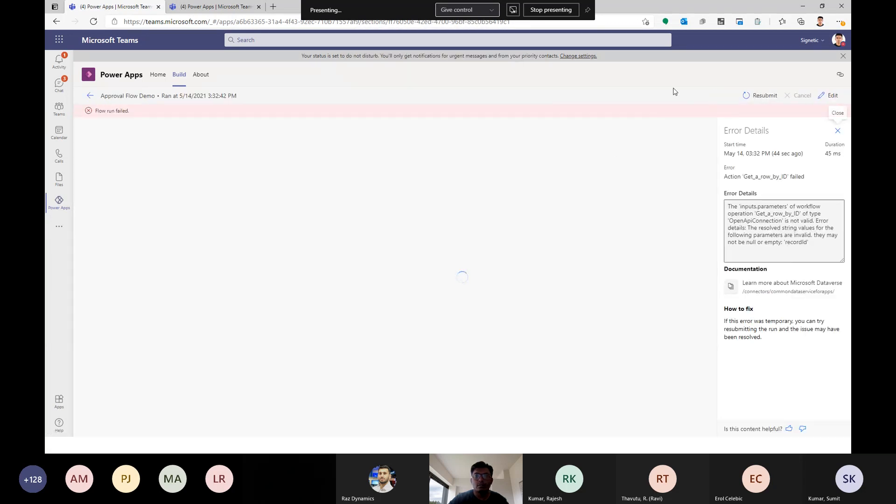
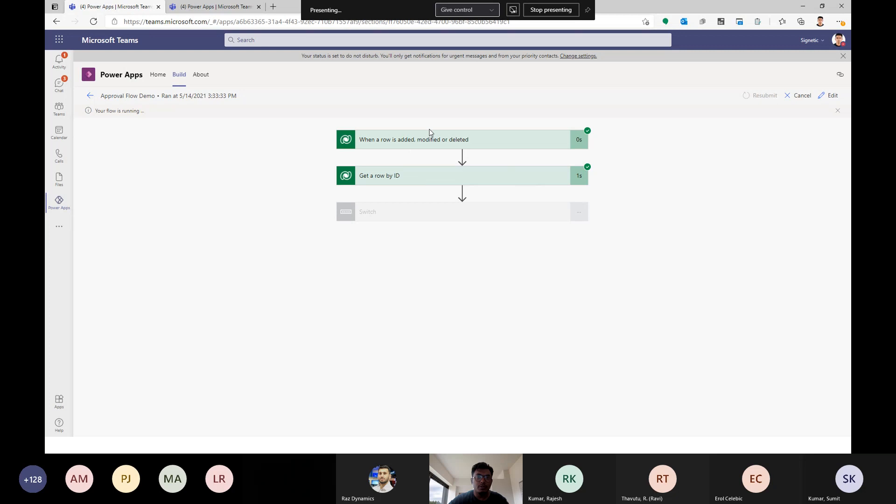
- Expand the Switch and its first case's Start and wait for an approval action in the running flow to check progress
{"action": "left_click", "coordinate": [463, 217]}
{"action": "left_click", "coordinate": [202, 309]}
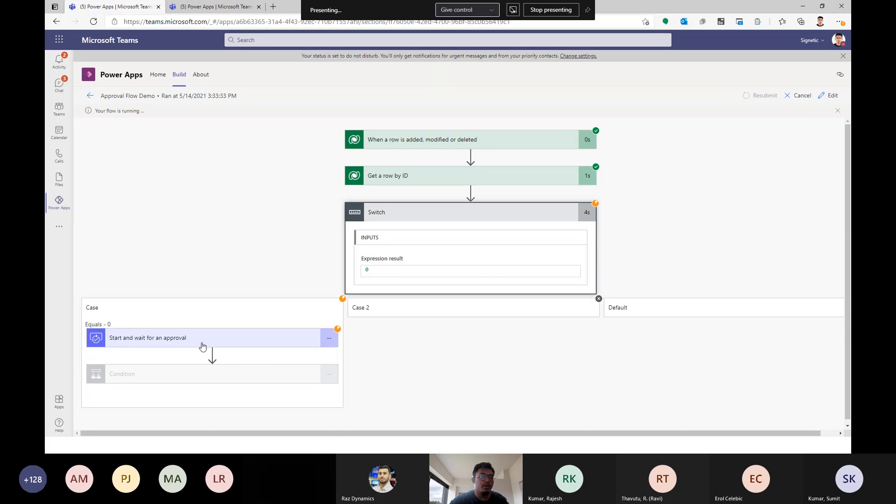
{"action": "left_click", "coordinate": [235, 342]}
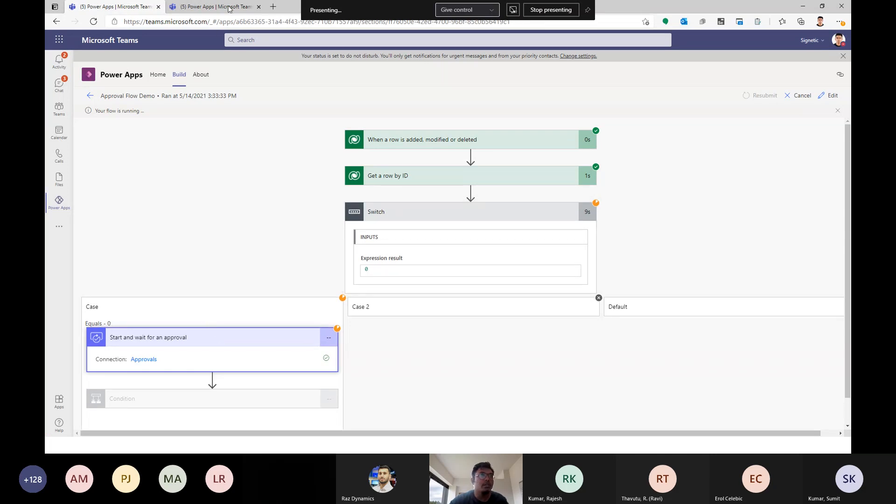
{"action": "left_click", "coordinate": [274, 7]}
{"action": "left_click", "coordinate": [145, 6]}
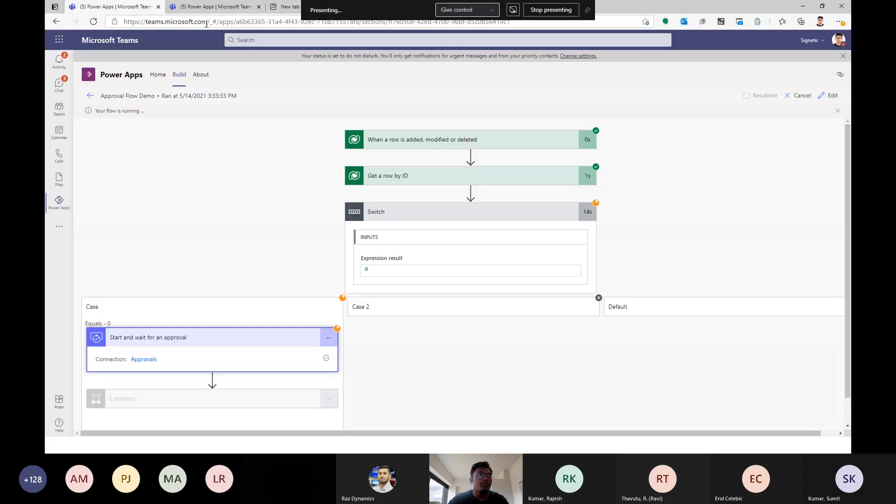
{"action": "left_click_drag", "start_coordinate": [209, 22], "coordinate": [123, 23]}
{"action": "key", "text": "ctrl+c"}
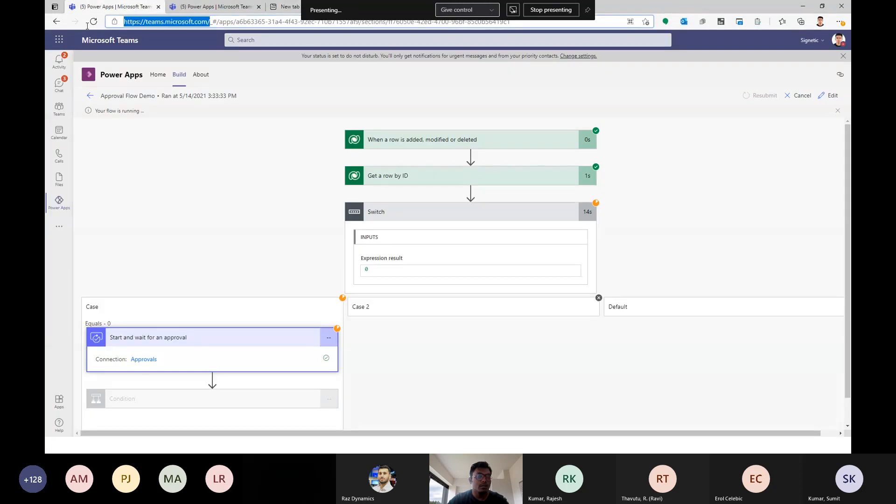
{"action": "left_click", "coordinate": [275, 7]}
{"action": "key", "text": "ctrl+v"}
{"action": "key", "text": "Return"}
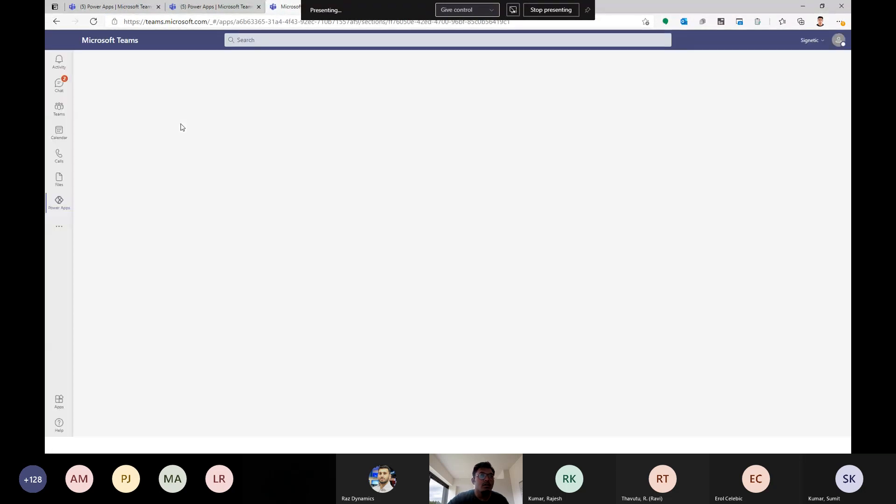
- Open the newest WFH approval request from the Teams activity feed and approve it without comments
{"action": "left_click", "coordinate": [59, 59]}
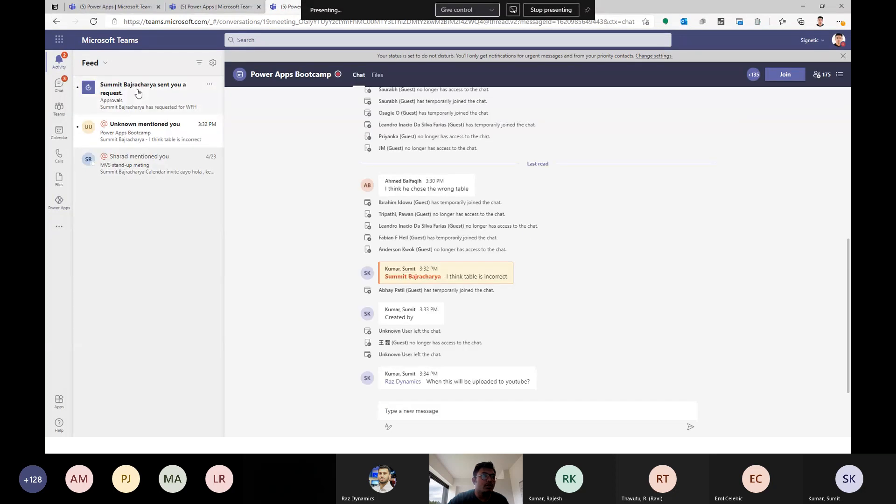
{"action": "left_click", "coordinate": [139, 94]}
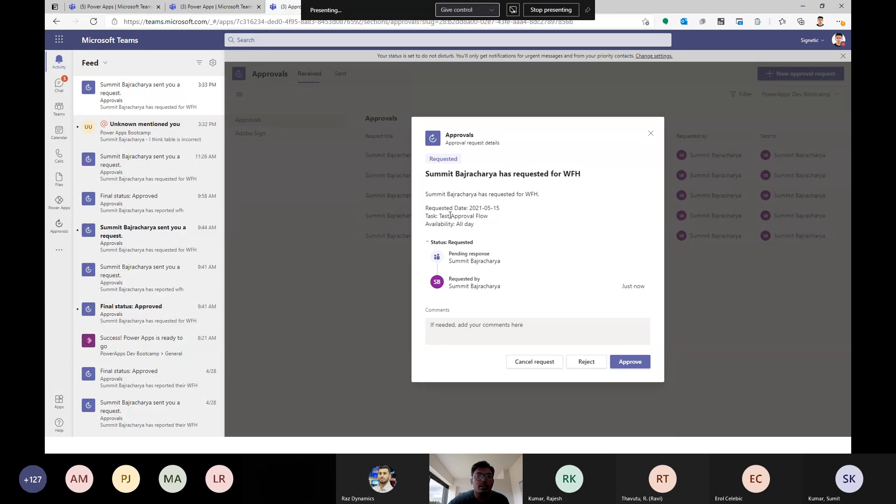
{"action": "left_click", "coordinate": [627, 364]}
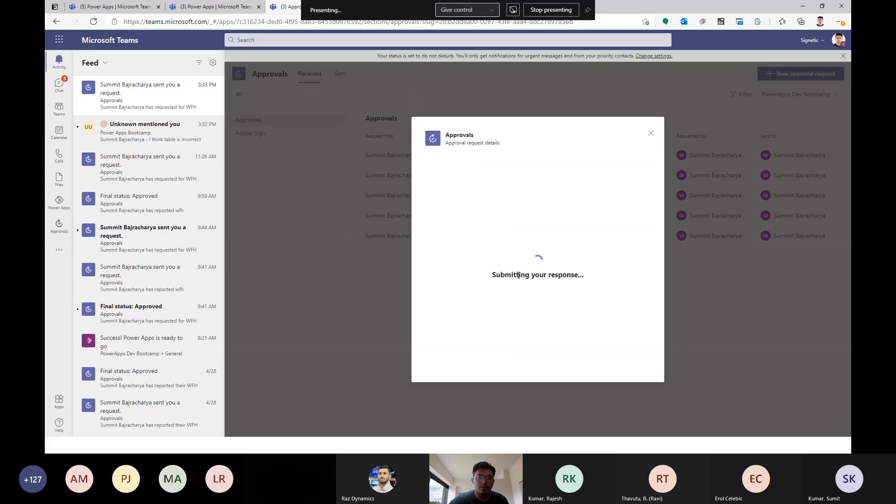
- Resume the timed-out flow and Approvals sessions, and reopen the Power Apps Build page for PowerApps Dev Bootcamp
{"action": "left_click", "coordinate": [114, 6]}
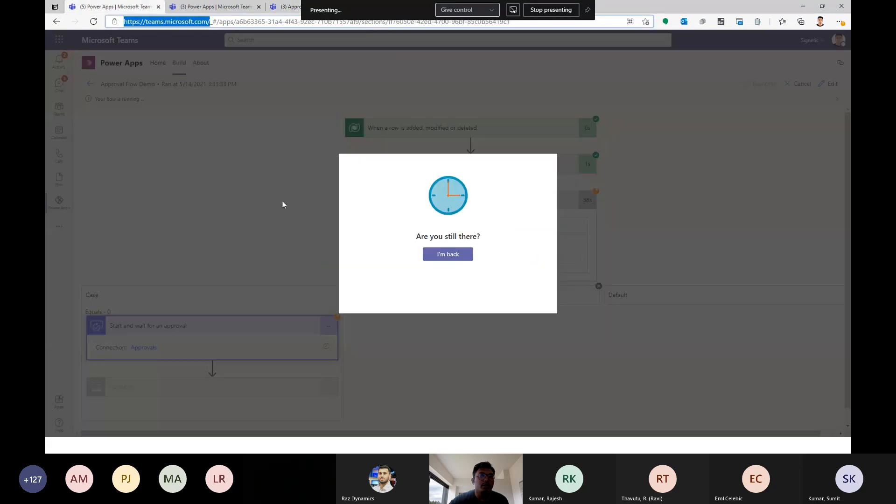
{"action": "left_click", "coordinate": [451, 254]}
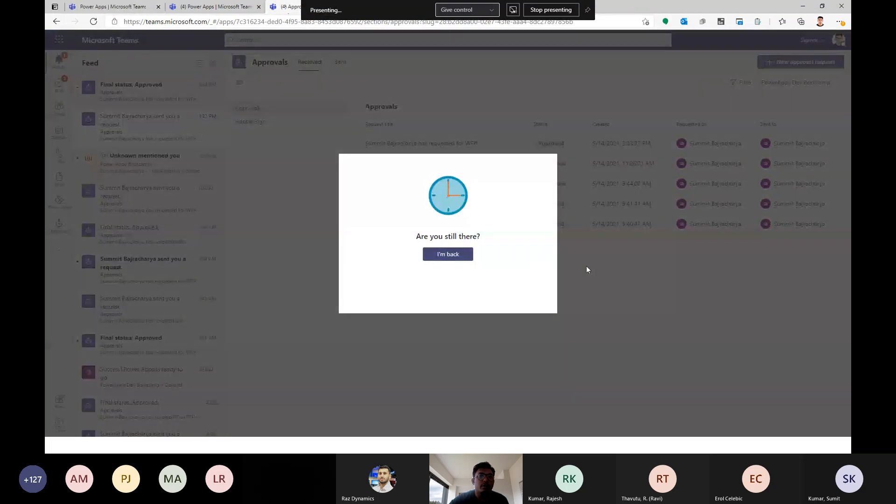
{"action": "left_click", "coordinate": [117, 8]}
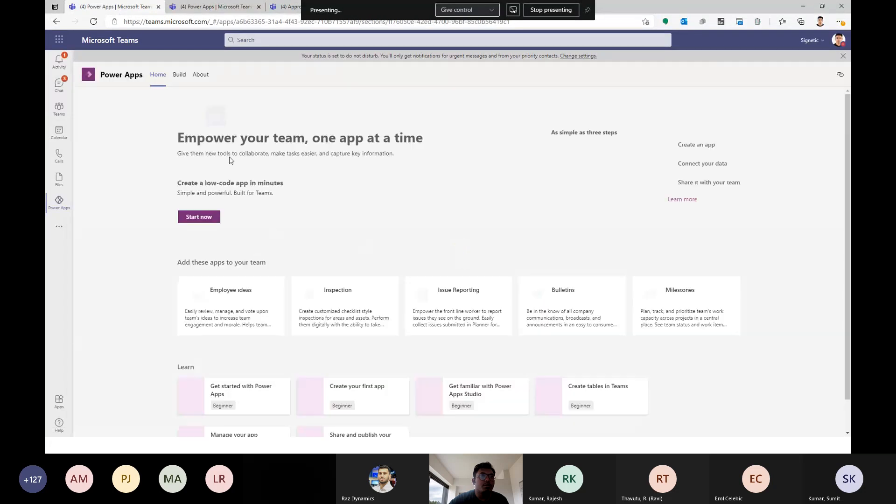
{"action": "left_click", "coordinate": [180, 76]}
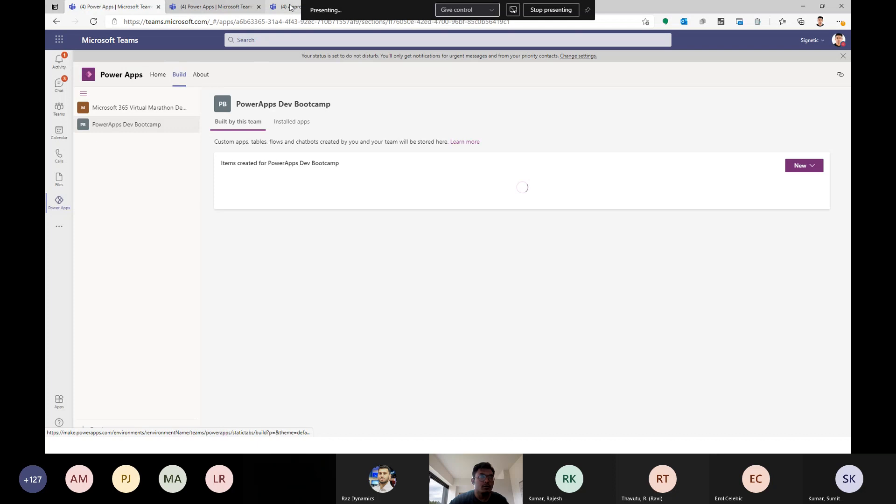
{"action": "left_click", "coordinate": [283, 6]}
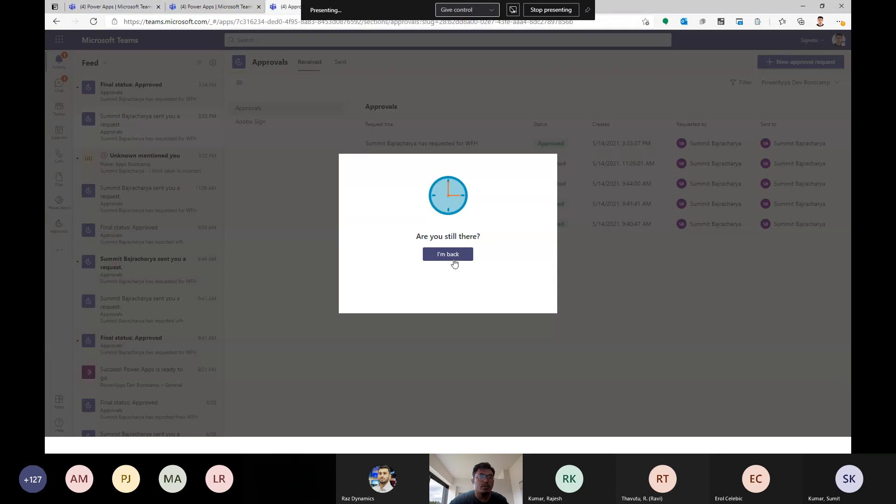
{"action": "left_click", "coordinate": [449, 255]}
{"action": "left_click", "coordinate": [119, 7]}
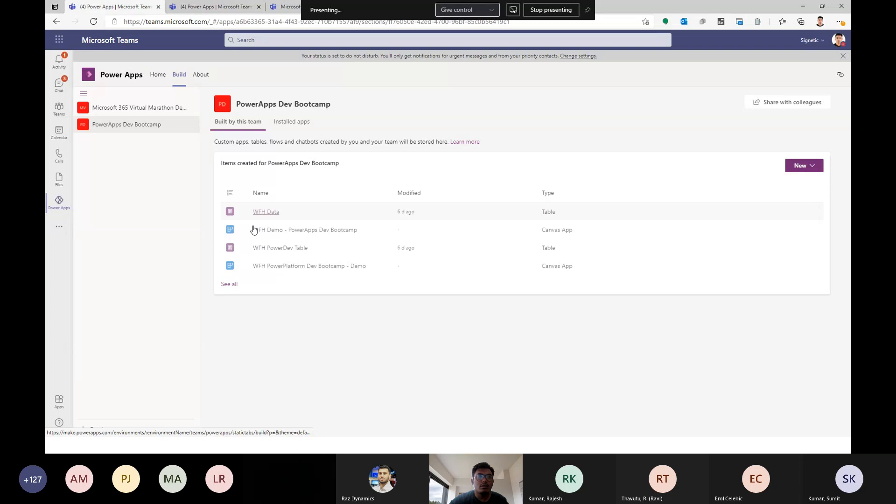
- Open Approval Flow Demo from the team's cloud flows and bring up its 3:33 PM run
{"action": "left_click", "coordinate": [230, 284]}
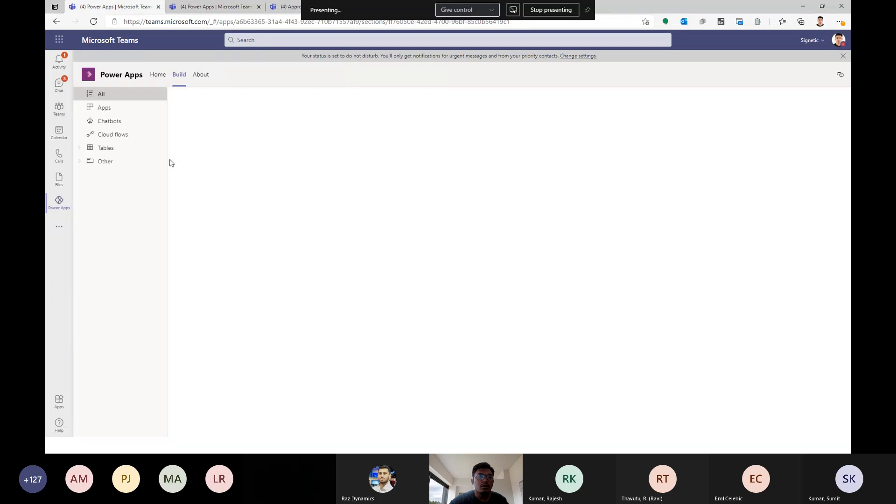
{"action": "left_click", "coordinate": [122, 134]}
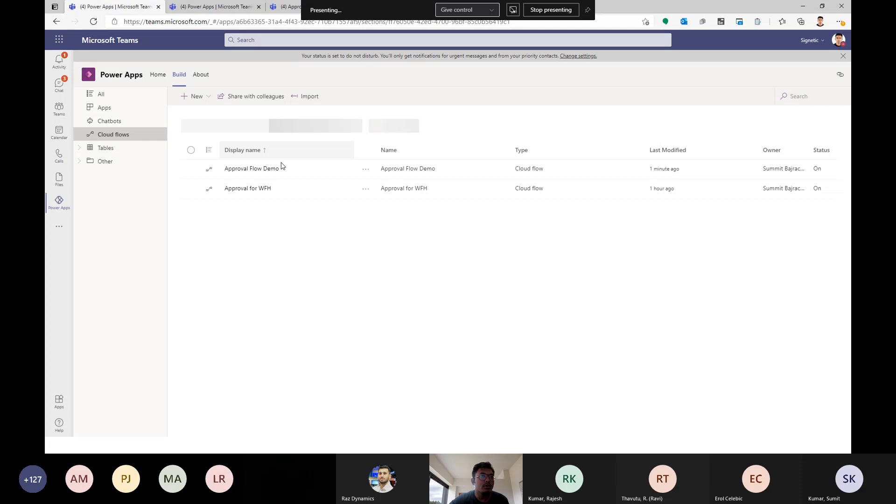
{"action": "left_click", "coordinate": [253, 169]}
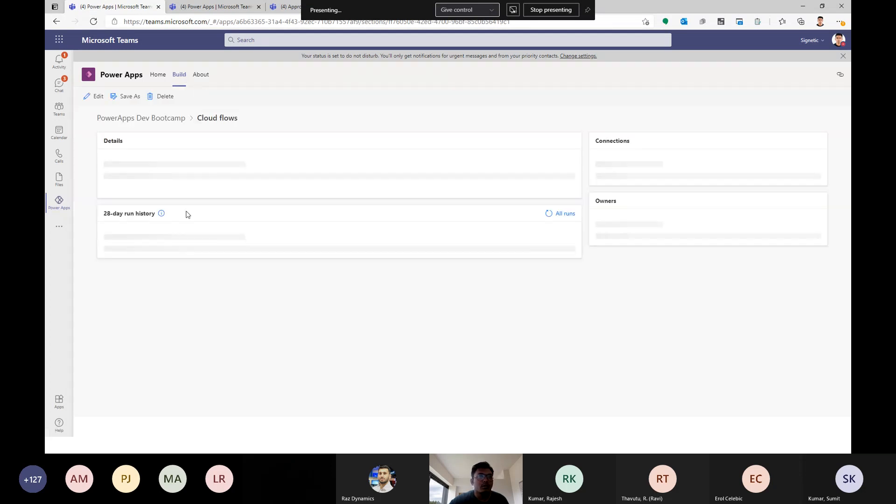
{"action": "left_click", "coordinate": [155, 341]}
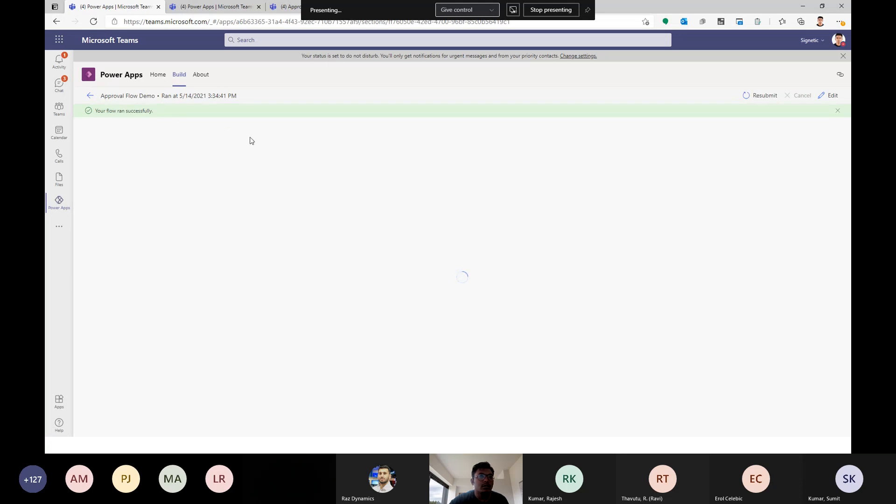
{"action": "left_click", "coordinate": [86, 97]}
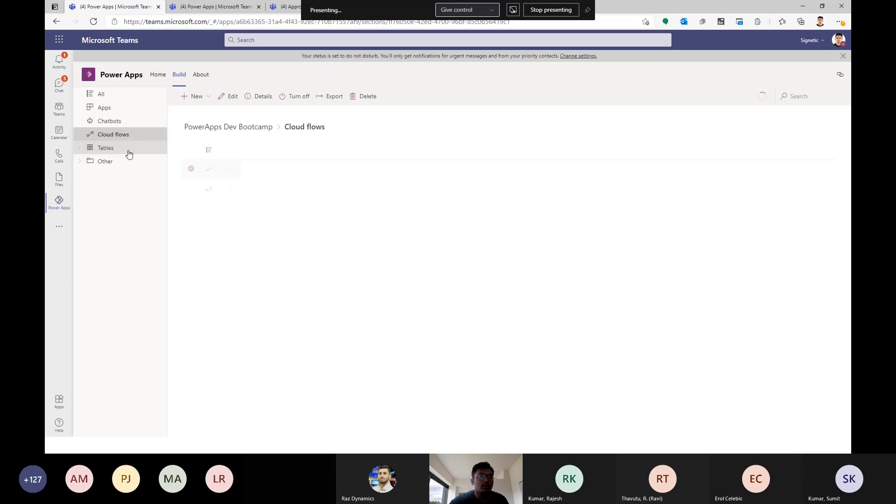
{"action": "left_click", "coordinate": [276, 170]}
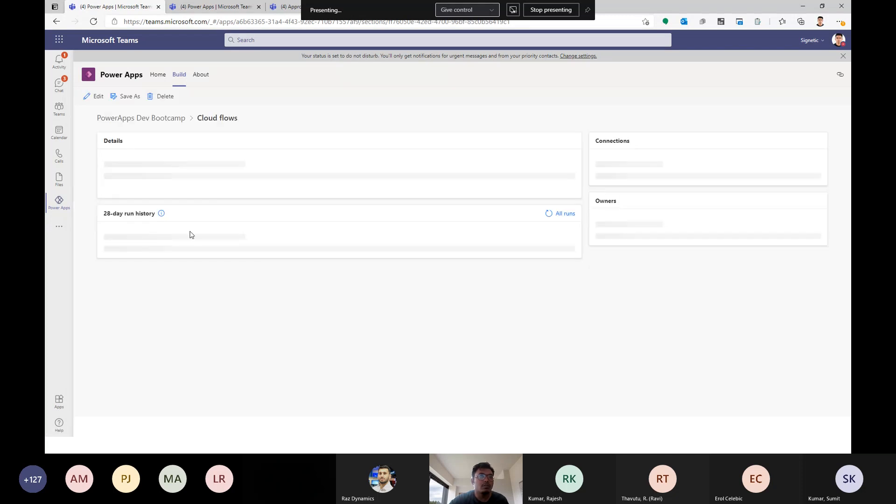
{"action": "left_click", "coordinate": [161, 354]}
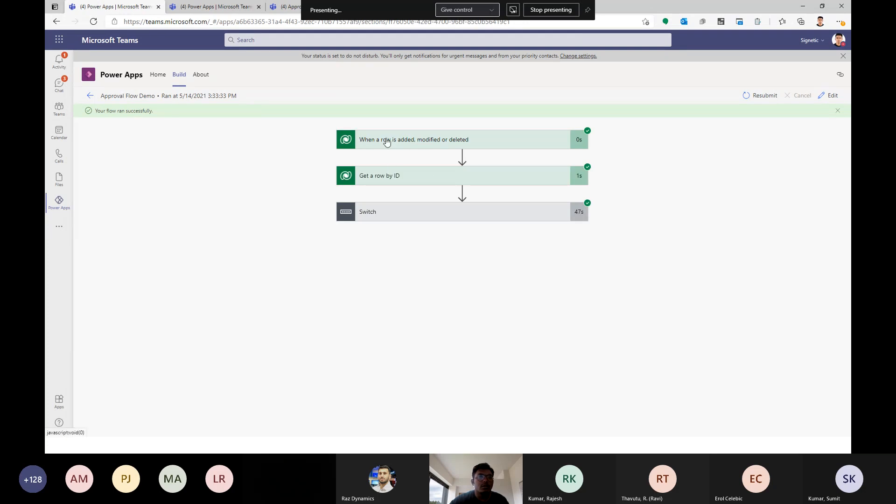
- Expand the run's Switch, Start and wait for an approval, Condition and If yes Update a row actions to check their results
{"action": "left_click", "coordinate": [381, 220]}
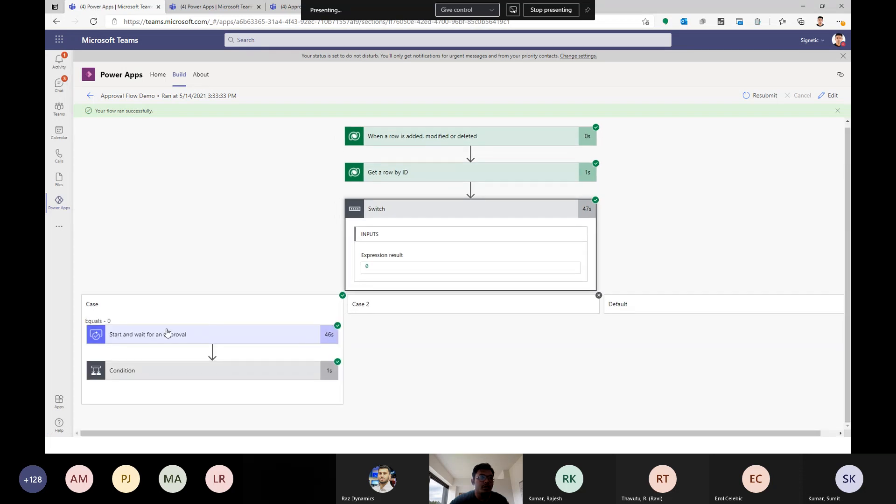
{"action": "left_click", "coordinate": [169, 333]}
{"action": "scroll", "coordinate": [178, 299], "scroll_direction": "down", "scroll_amount": 8}
{"action": "scroll", "coordinate": [190, 286], "scroll_direction": "down", "scroll_amount": 1}
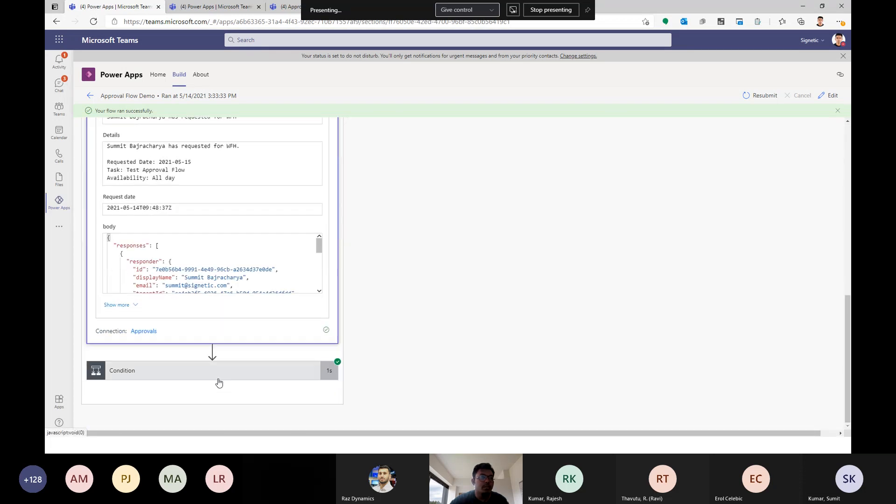
{"action": "left_click", "coordinate": [201, 374]}
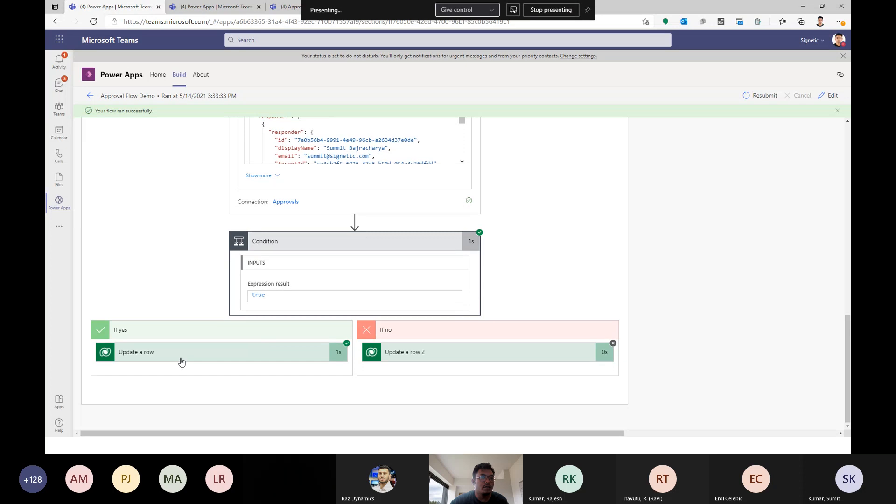
{"action": "left_click", "coordinate": [172, 355]}
{"action": "scroll", "coordinate": [196, 327], "scroll_direction": "down", "scroll_amount": 4}
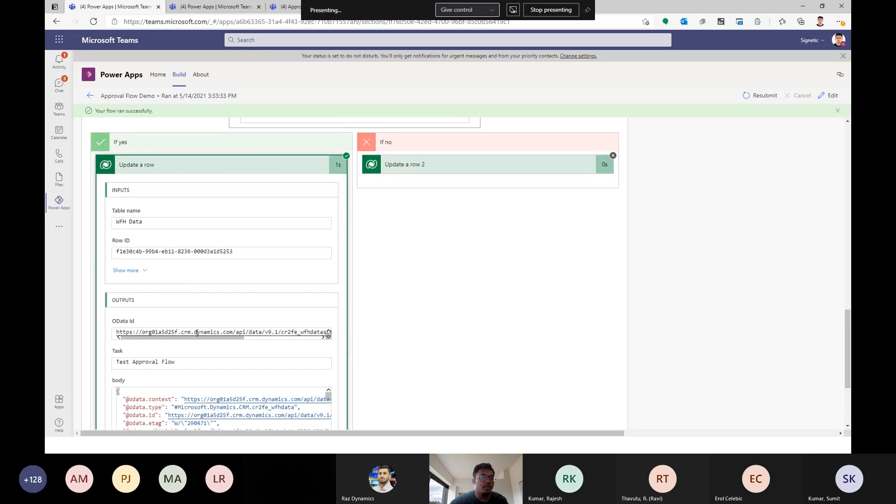
- Resume the timed-out WFH app editor session and reload the site, discarding unsaved changes
{"action": "left_click", "coordinate": [216, 7]}
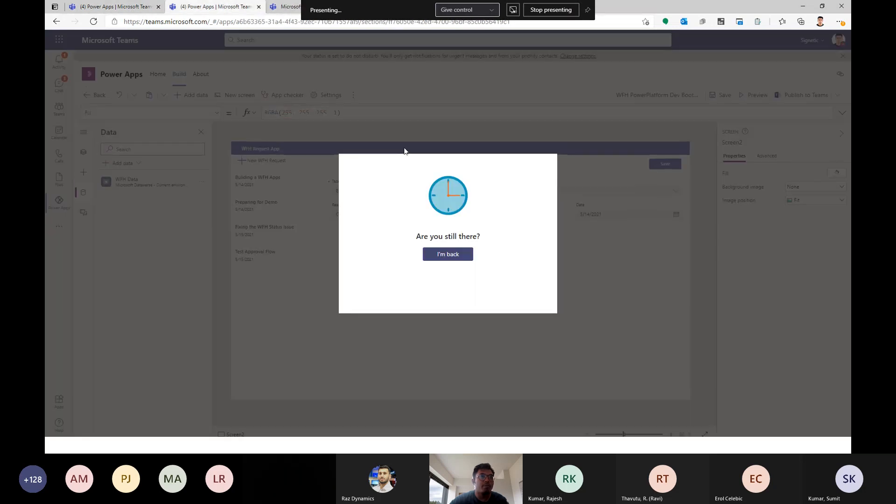
{"action": "left_click", "coordinate": [459, 254]}
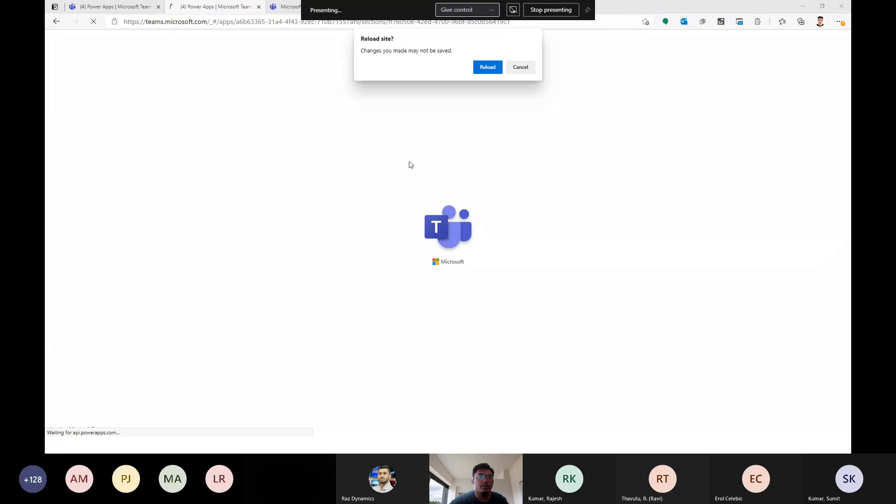
{"action": "left_click", "coordinate": [487, 70]}
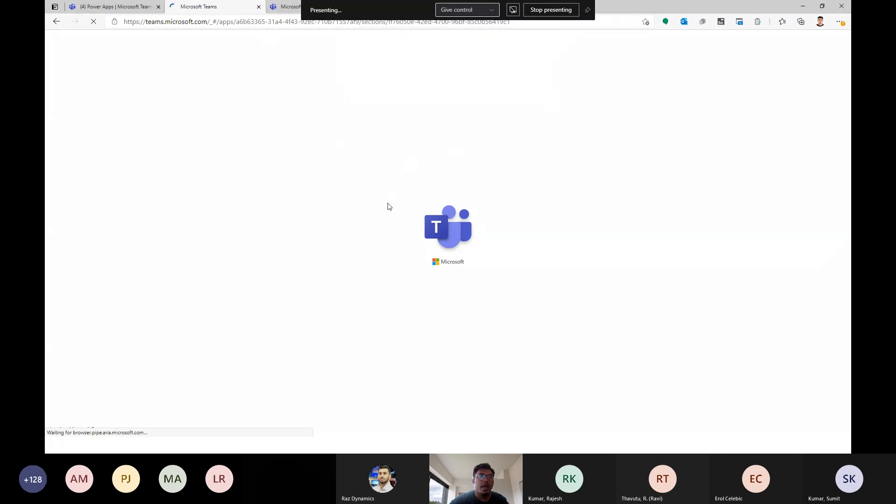
- Return to the flow run and check the WFH status value in Update a row's output body
{"action": "left_click", "coordinate": [121, 10]}
{"action": "scroll", "coordinate": [277, 268], "scroll_direction": "down", "scroll_amount": 3}
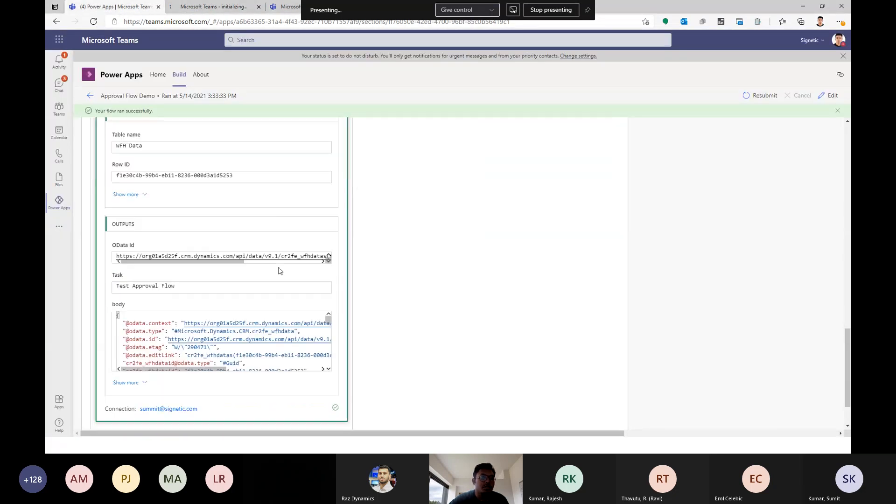
{"action": "scroll", "coordinate": [243, 299], "scroll_direction": "down", "scroll_amount": 5}
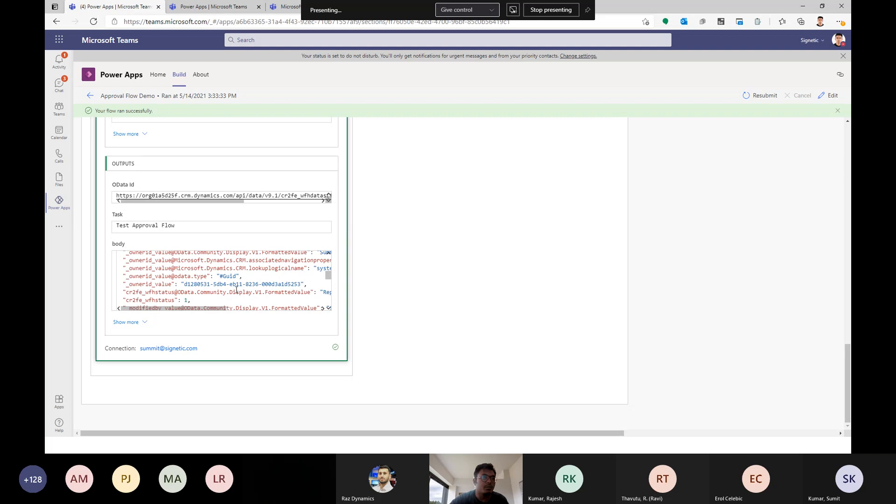
- Open the WFH PowerPlatform app in PowerApps Dev Bootcamp's General channel and check the Test Approval Flow record's WFH Status and Report
{"action": "left_click", "coordinate": [210, 6]}
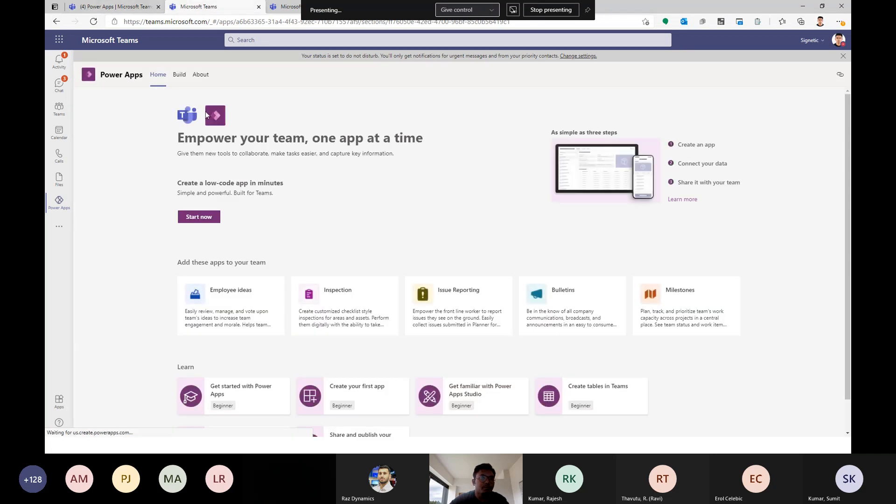
{"action": "left_click", "coordinate": [181, 80]}
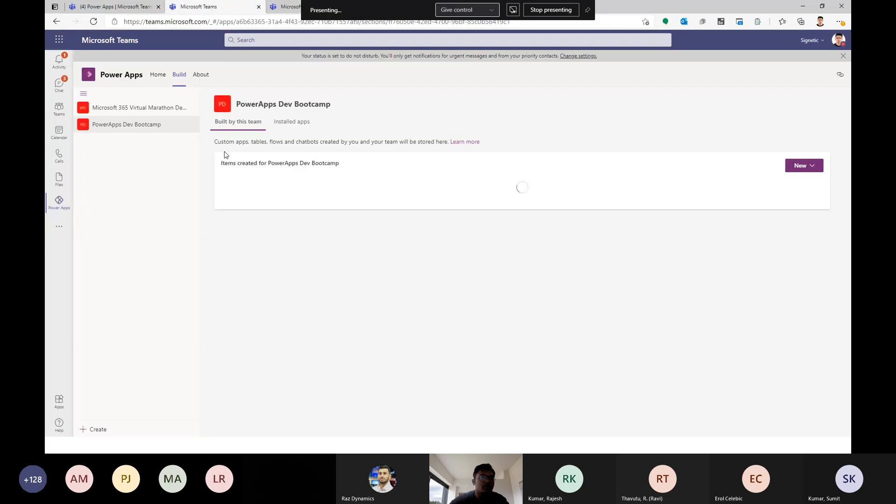
{"action": "left_click", "coordinate": [59, 109]}
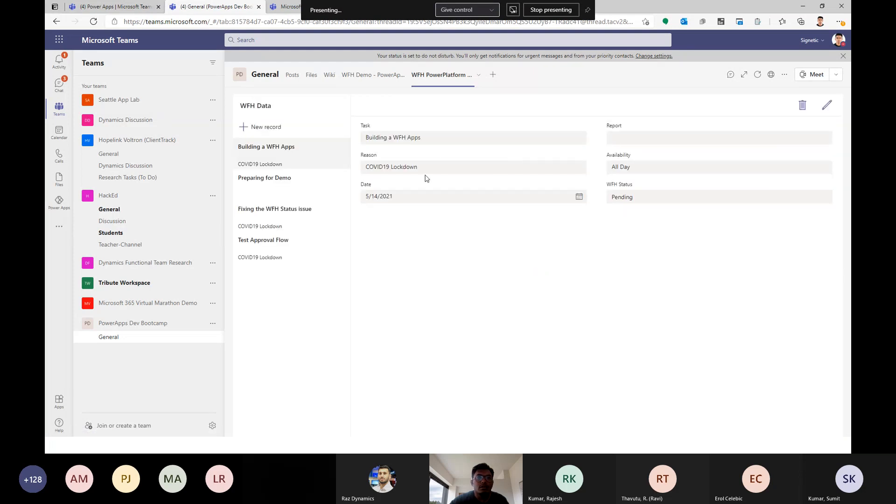
{"action": "left_click", "coordinate": [275, 252]}
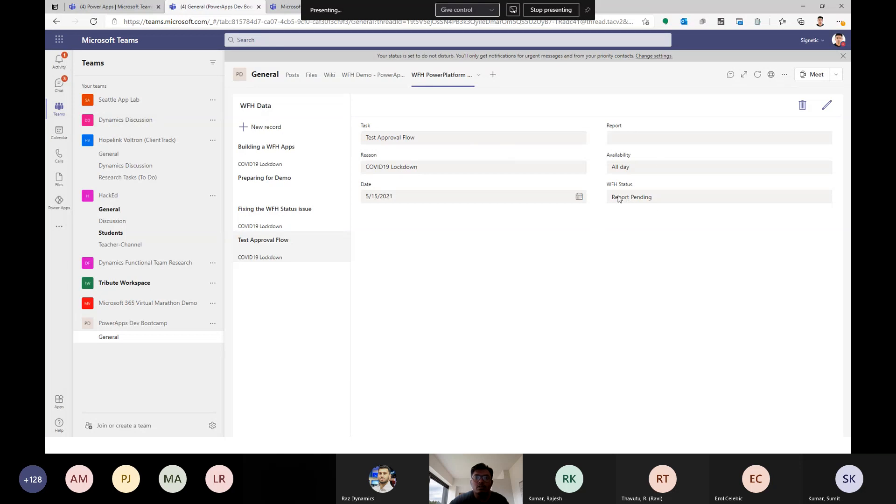
{"action": "left_click", "coordinate": [616, 136]}
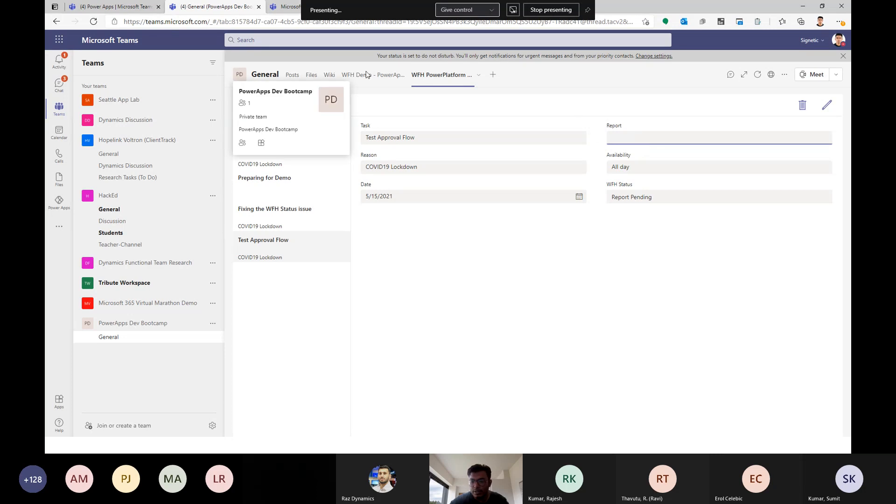
- Resume the timed-out Teams sessions in the Approvals and Power Apps browser tabs and return to the Approvals tab
{"action": "left_click", "coordinate": [282, 6]}
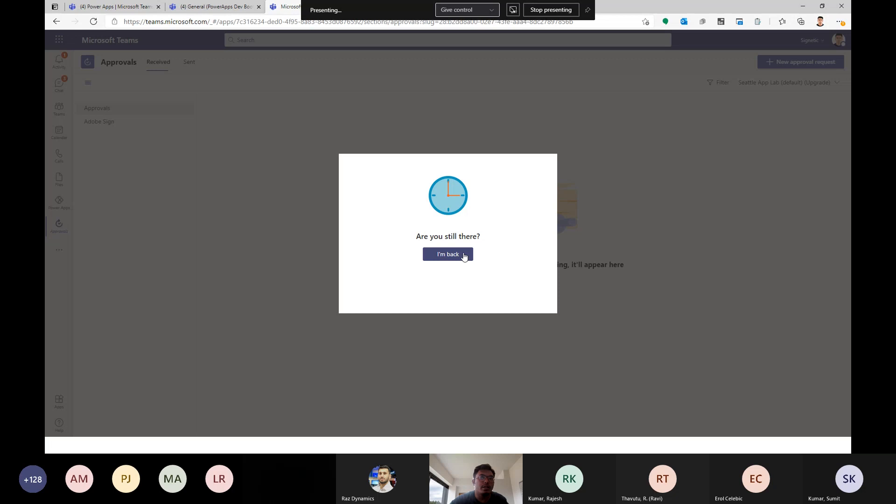
{"action": "left_click", "coordinate": [448, 254]}
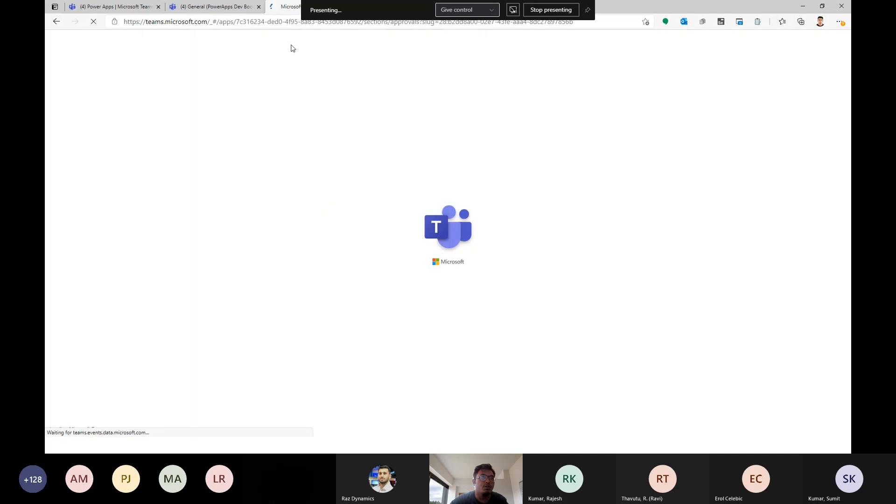
{"action": "left_click", "coordinate": [133, 7]}
{"action": "scroll", "coordinate": [347, 260], "scroll_direction": "up", "scroll_amount": 10}
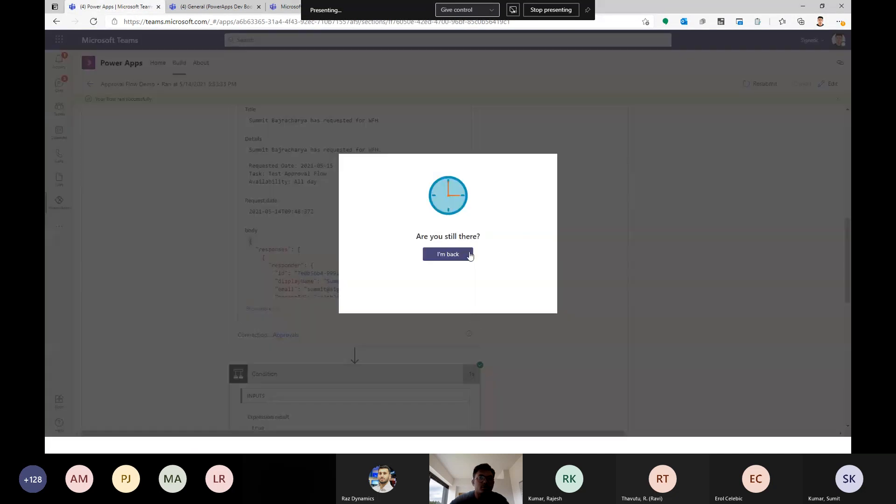
{"action": "left_click", "coordinate": [460, 255]}
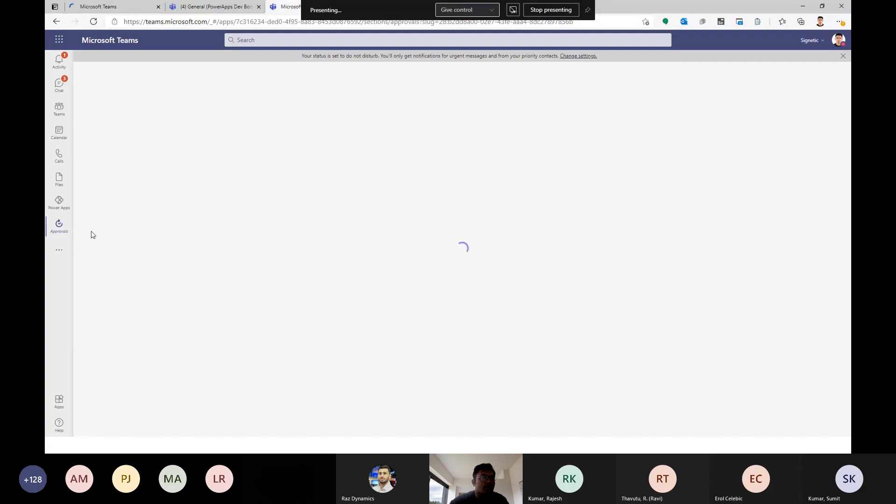
{"action": "left_click", "coordinate": [64, 232]}
{"action": "left_click", "coordinate": [59, 250]}
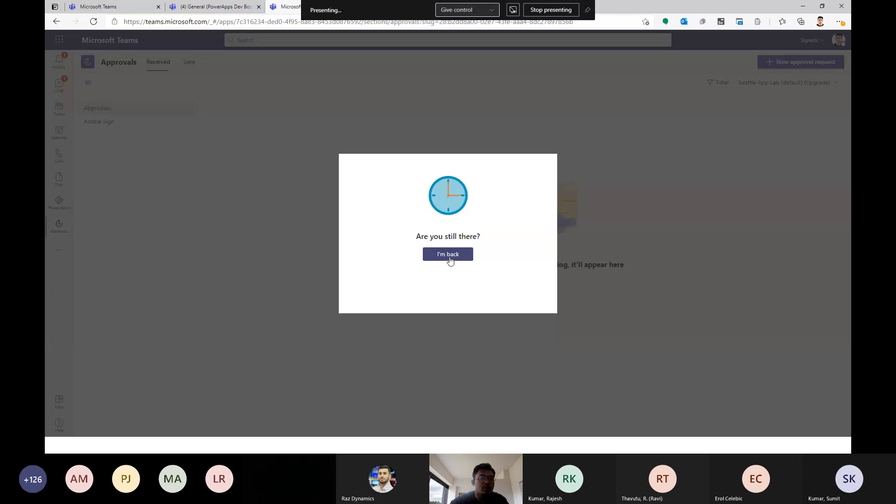
{"action": "left_click", "coordinate": [448, 255]}
{"action": "left_click", "coordinate": [118, 10]}
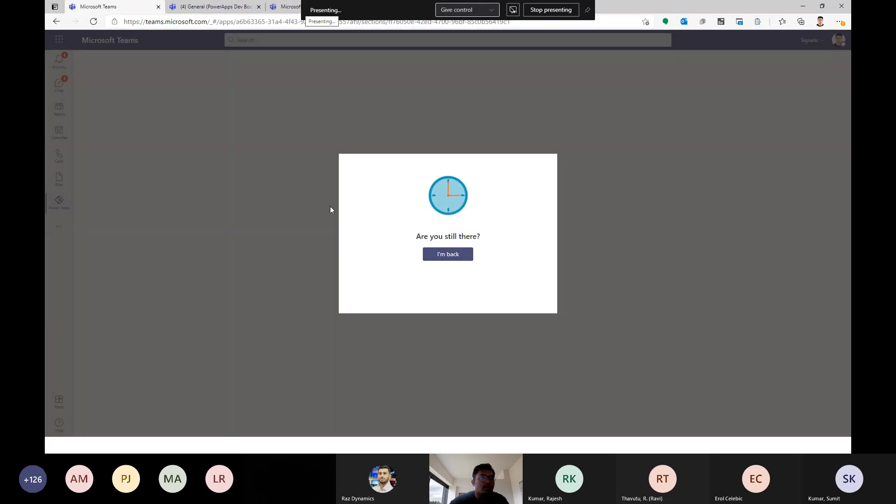
{"action": "left_click", "coordinate": [286, 6]}
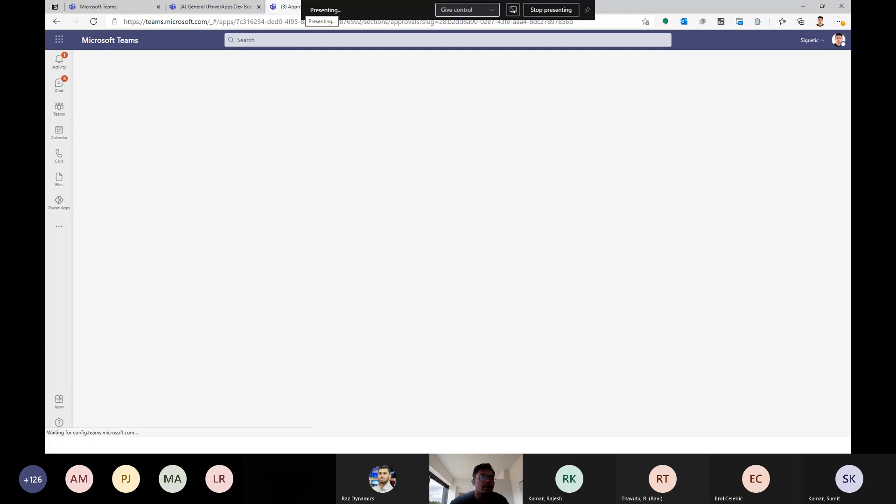
- Open the WFH Data table from the PowerApps Dev Bootcamp team's items in Power Apps
{"action": "left_click", "coordinate": [59, 202]}
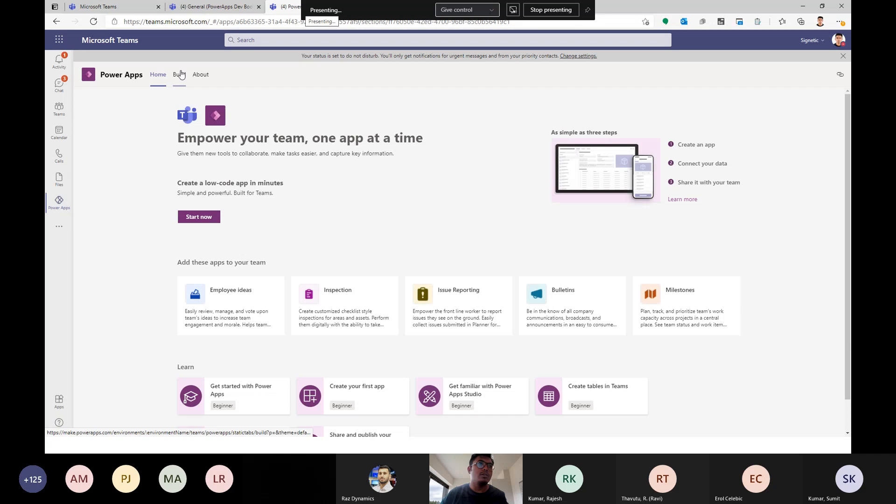
{"action": "left_click", "coordinate": [180, 75]}
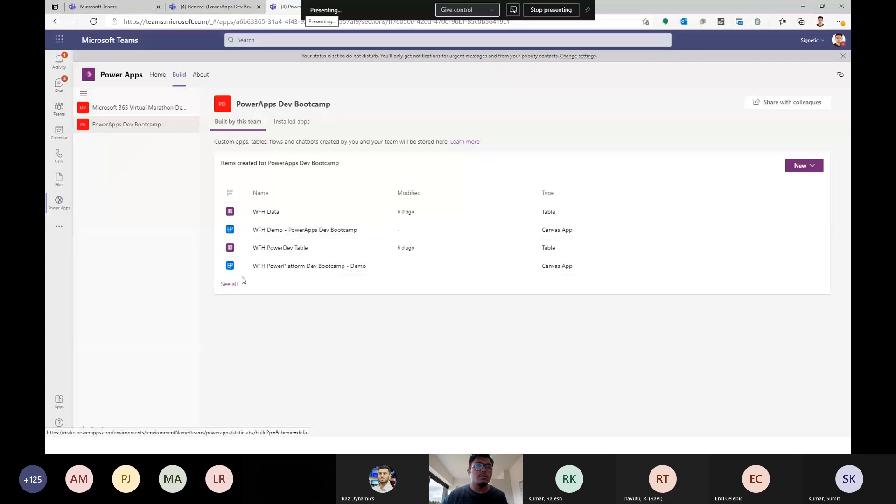
{"action": "left_click", "coordinate": [268, 214]}
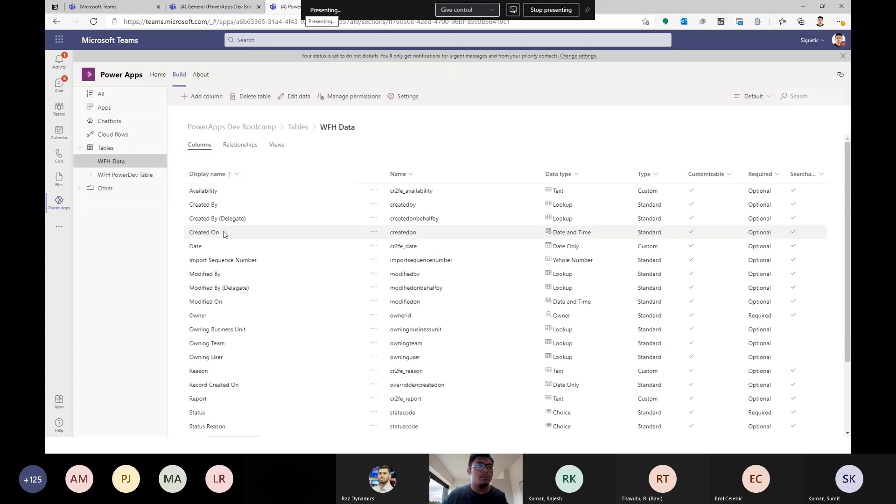
- Filter the WFH Data columns by "repor" and copy the Report column's logical name, cr2fe_report
{"action": "left_click", "coordinate": [804, 98]}
{"action": "type", "text": "re"}
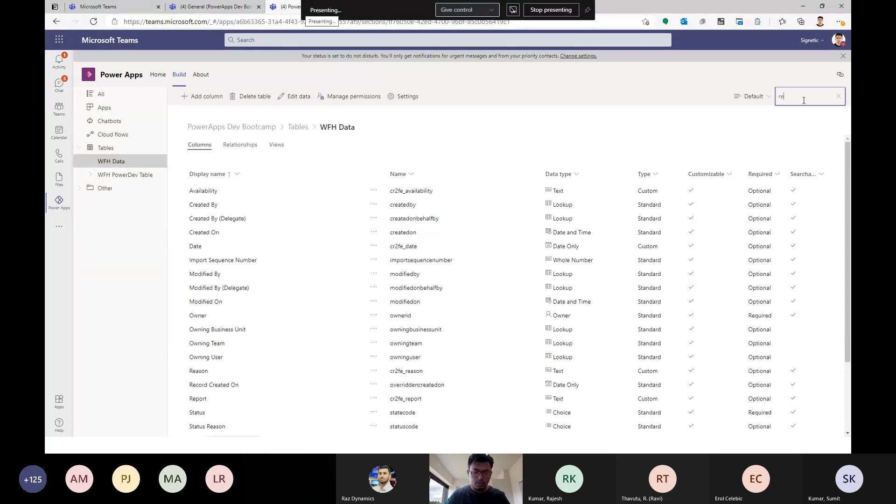
{"action": "type", "text": "por"}
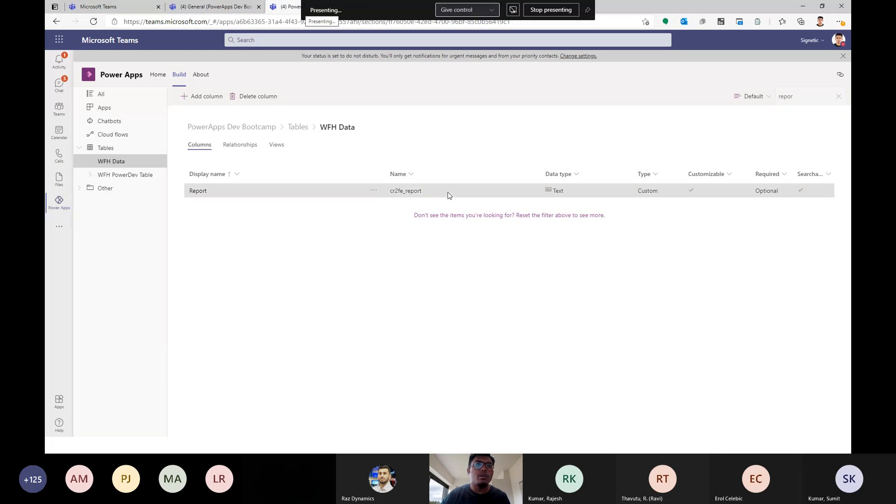
{"action": "left_click_drag", "start_coordinate": [448, 194], "coordinate": [386, 196]}
{"action": "key", "text": "ctrl+c"}
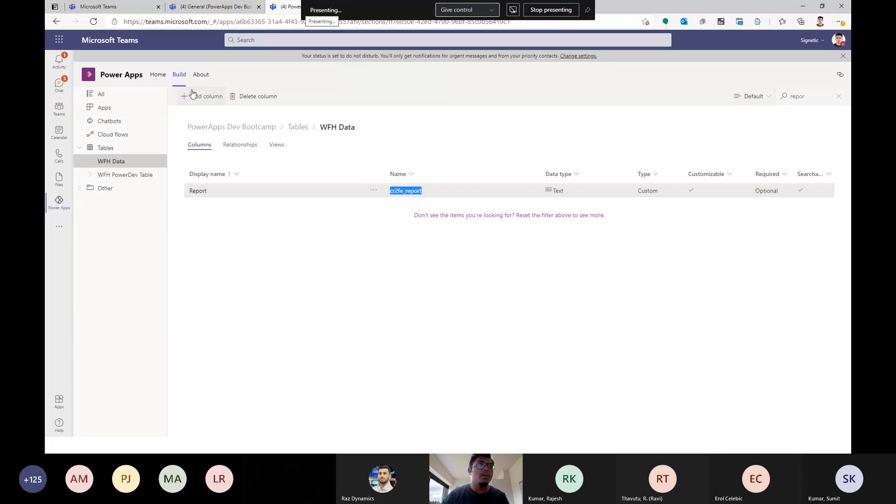
- Open the Approval Flow Demo cloud flow in the flow designer
{"action": "left_click", "coordinate": [125, 135]}
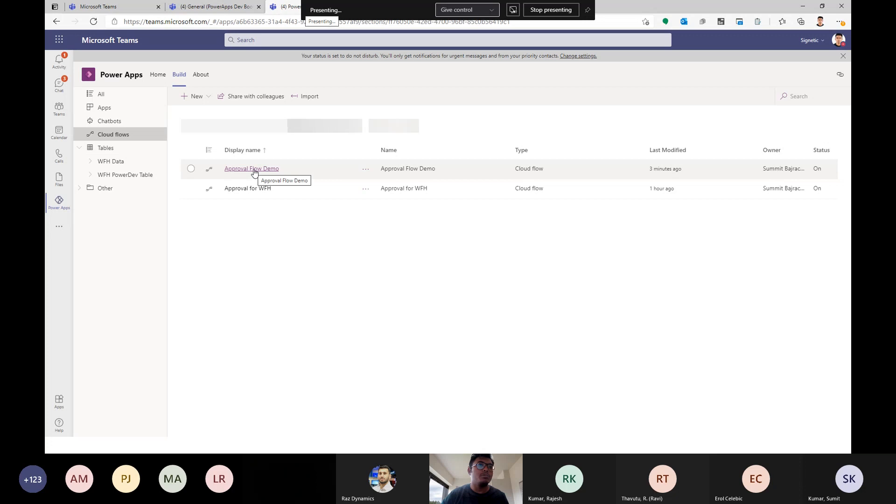
{"action": "left_click", "coordinate": [240, 169]}
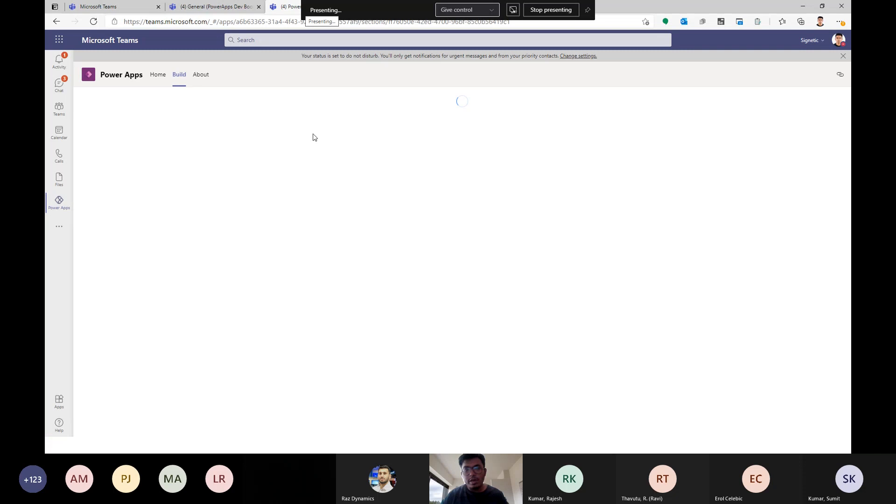
{"action": "left_click", "coordinate": [91, 95]}
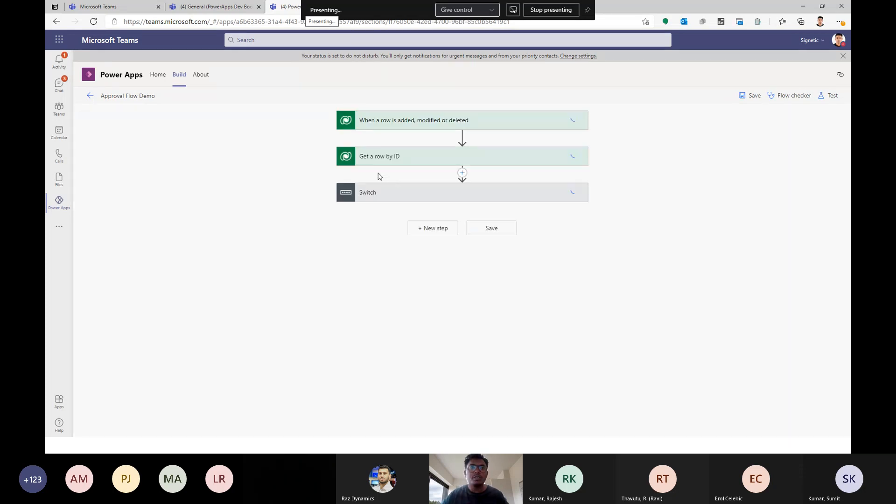
- Set the column filter of the "When a row is added, modified or deleted" trigger to cr2fe_report
{"action": "left_click", "coordinate": [397, 195]}
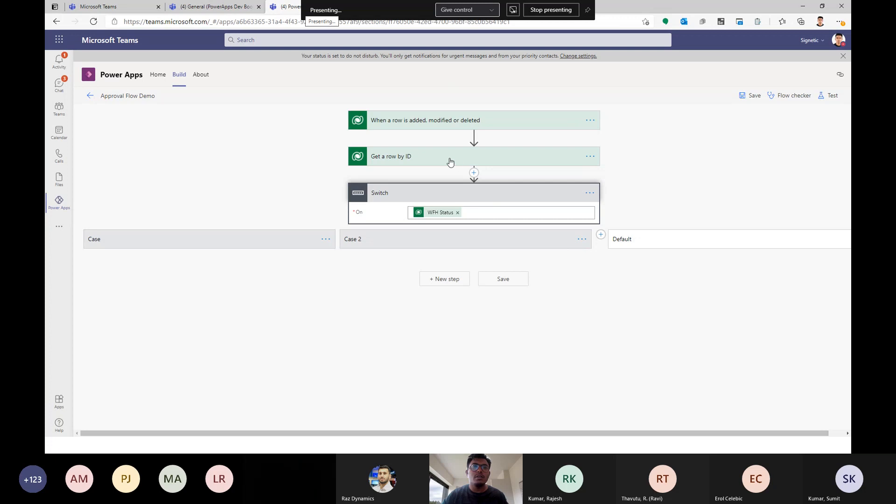
{"action": "left_click", "coordinate": [451, 162]}
{"action": "left_click", "coordinate": [436, 121]}
{"action": "left_click", "coordinate": [400, 189]}
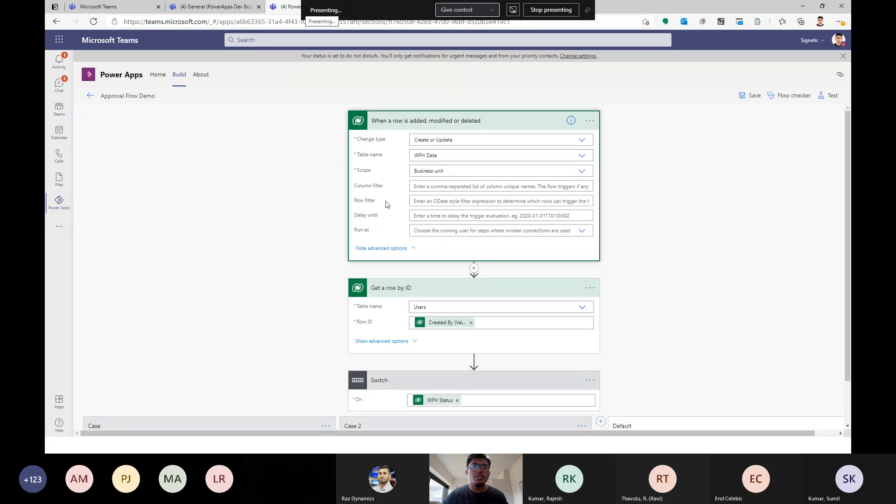
{"action": "left_click", "coordinate": [446, 187]}
{"action": "key", "text": "ctrl+v"}
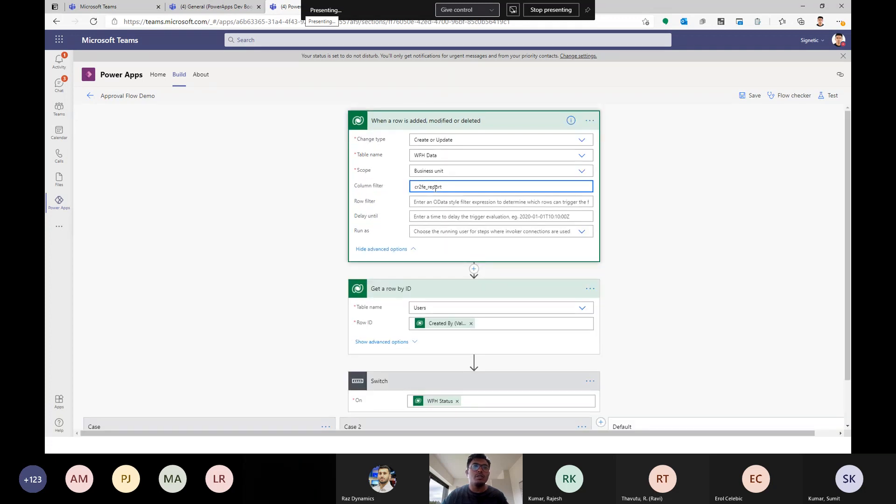
- Add a Start and wait for an approval action to Case 2 with approval type Approve/Reject - First to respond
{"action": "scroll", "coordinate": [424, 333], "scroll_direction": "down", "scroll_amount": 2}
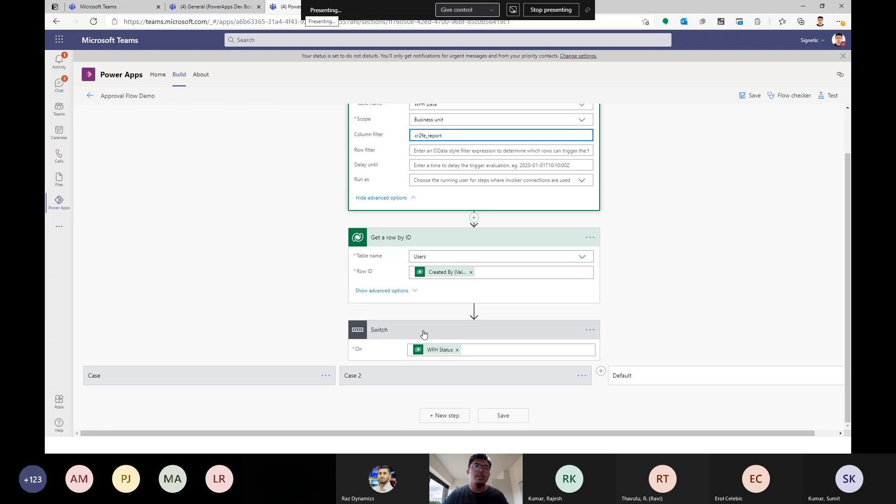
{"action": "left_click", "coordinate": [407, 378]}
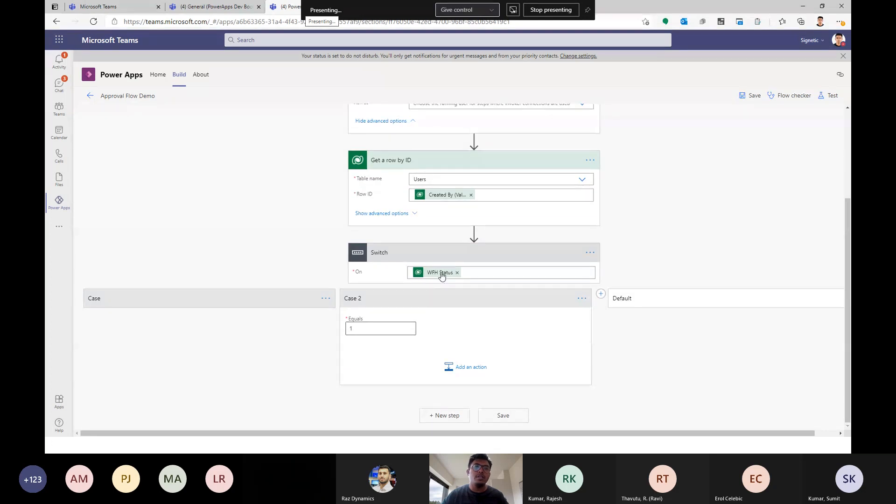
{"action": "left_click", "coordinate": [471, 367]}
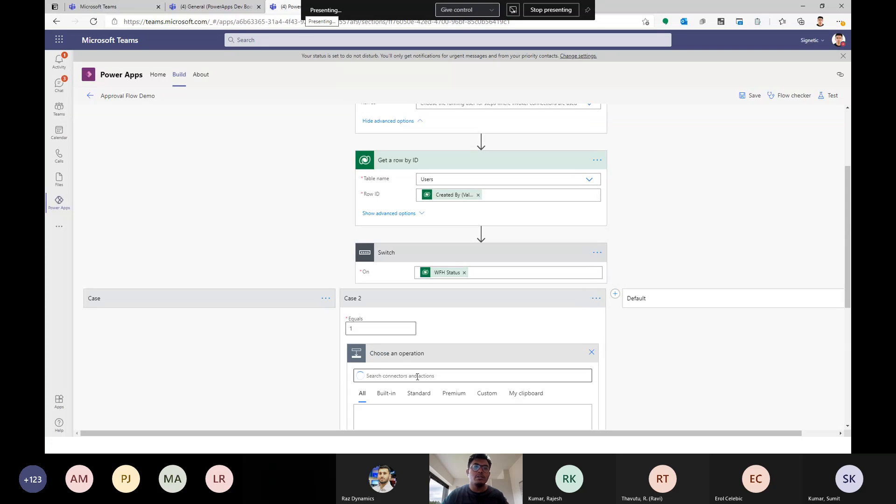
{"action": "type", "text": "a"}
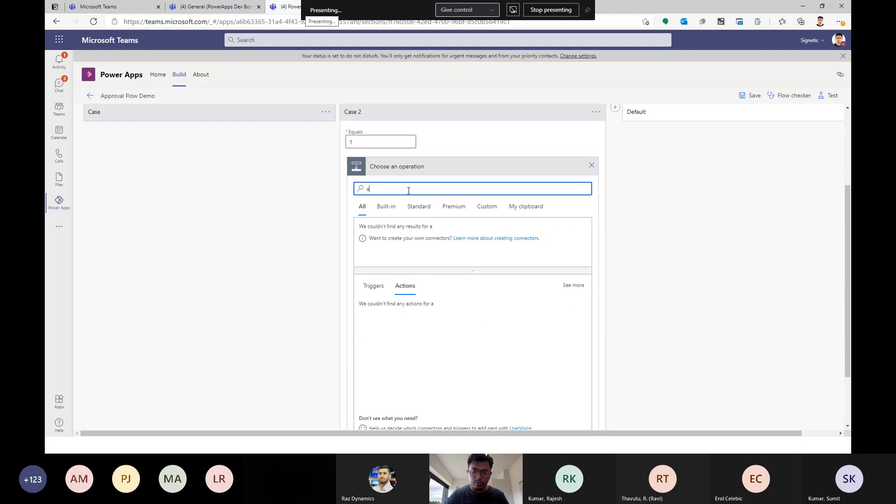
{"action": "type", "text": "pproval"}
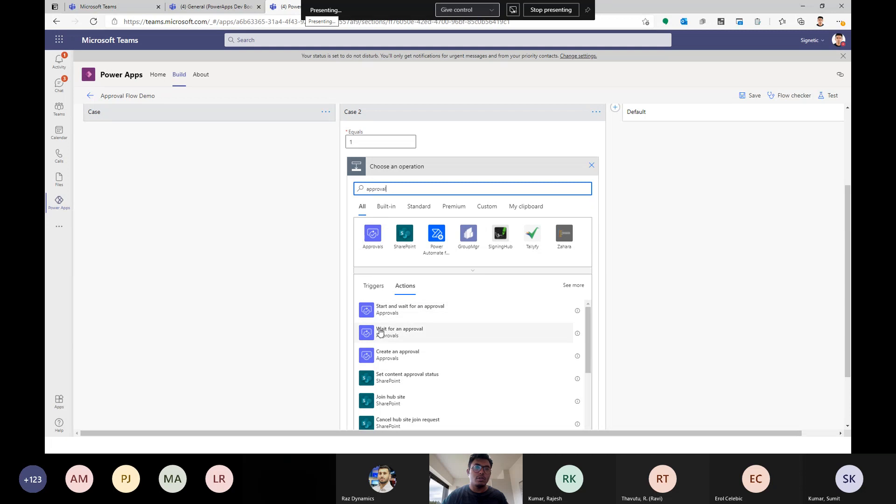
{"action": "left_click", "coordinate": [418, 311]}
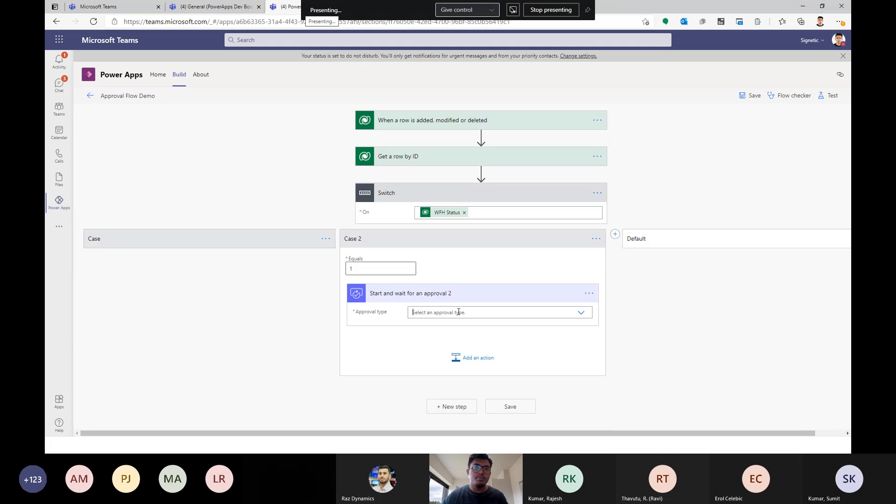
{"action": "left_click", "coordinate": [459, 312]}
{"action": "left_click", "coordinate": [477, 337]}
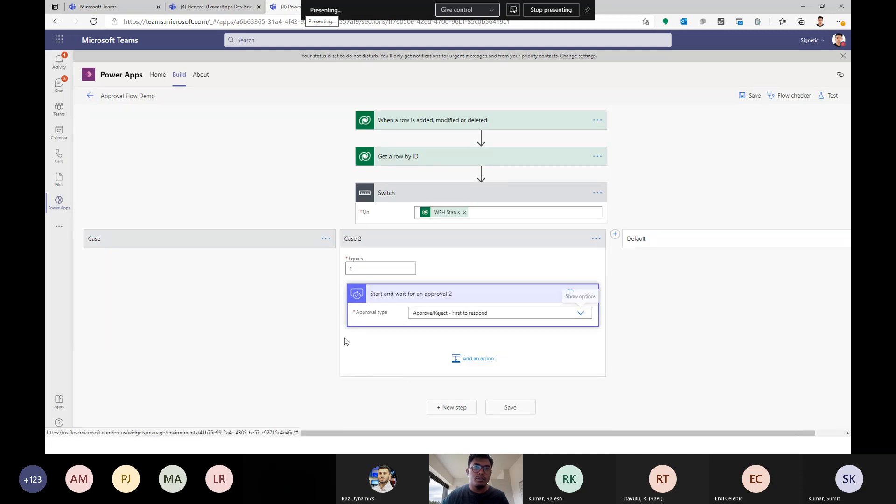
- Copy the title "Full Name has requested for WFH" from the first Case's approval into Case 2's approval
{"action": "scroll", "coordinate": [430, 304], "scroll_direction": "down", "scroll_amount": 2}
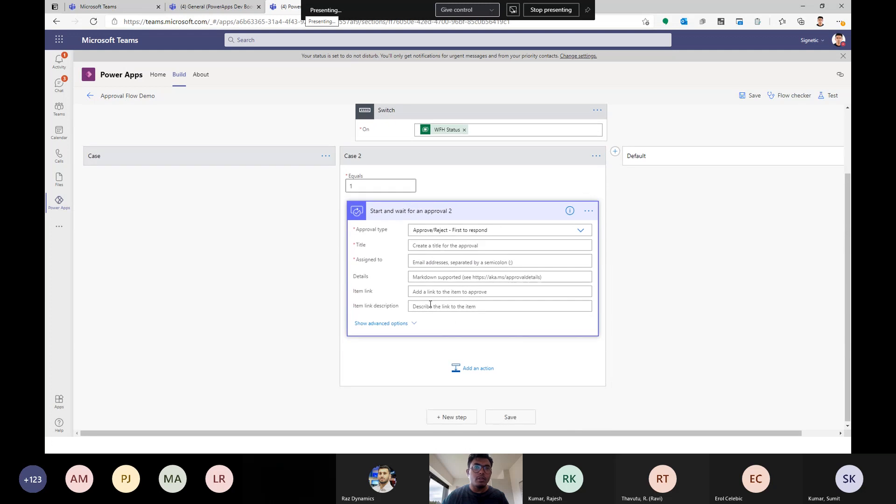
{"action": "left_click", "coordinate": [177, 218]}
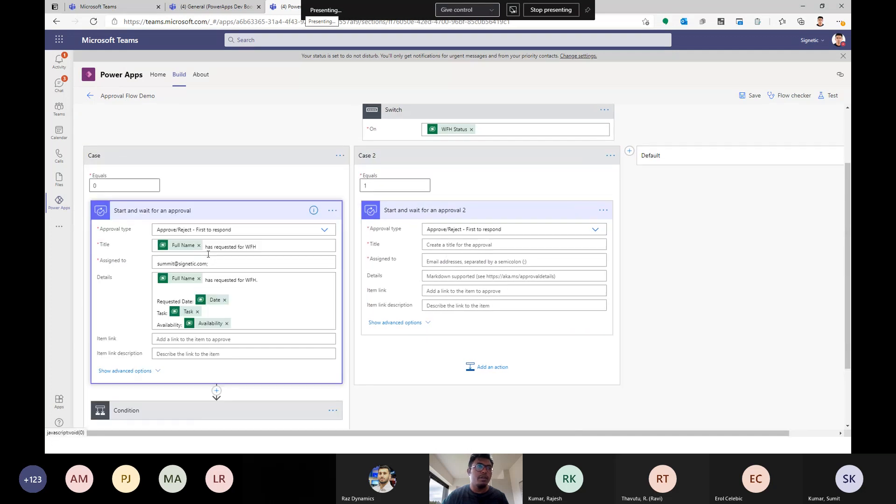
{"action": "left_click", "coordinate": [258, 248]}
{"action": "key", "text": "ctrl+a"}
{"action": "key", "text": "ctrl+c"}
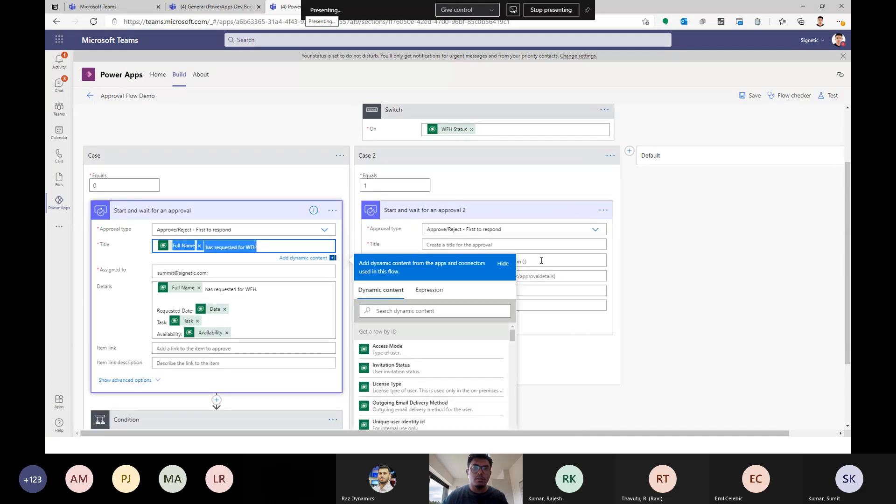
{"action": "left_click", "coordinate": [541, 245]}
{"action": "key", "text": "ctrl+v"}
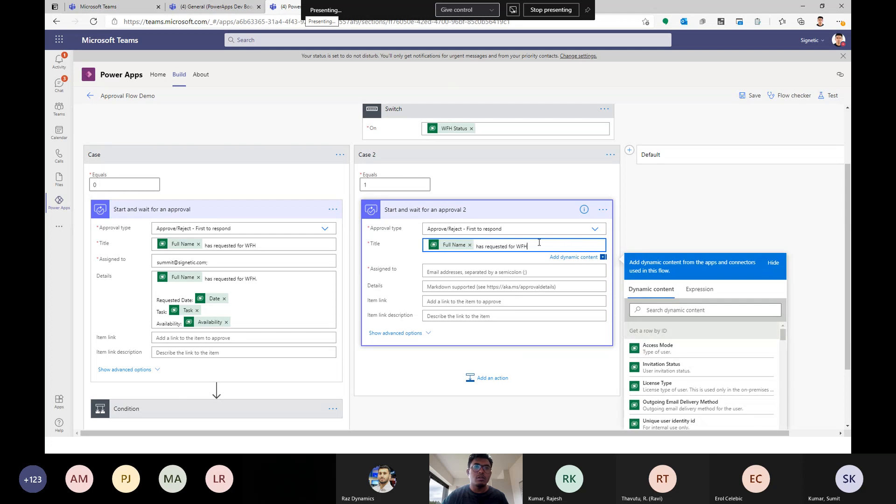
- Assign Case 2's approval to the same approver as the first Case's approval
{"action": "left_click", "coordinate": [427, 268]}
{"action": "type", "text": "su"}
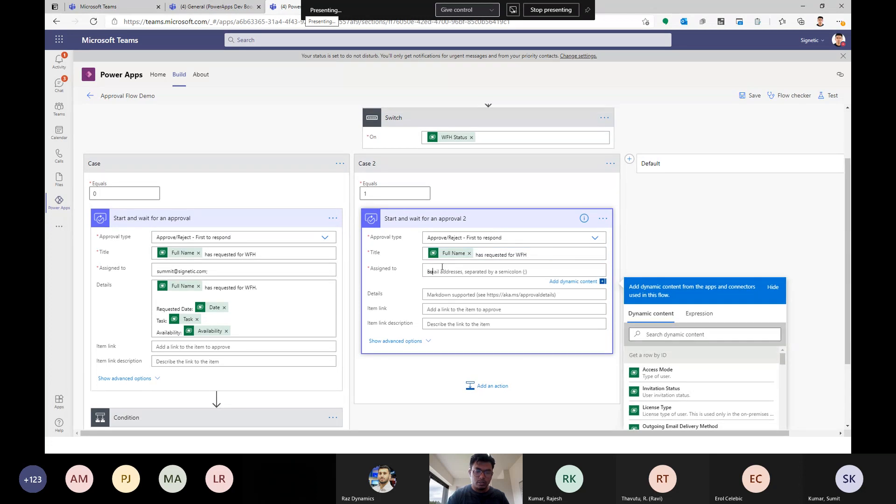
{"action": "type", "text": "mmit"}
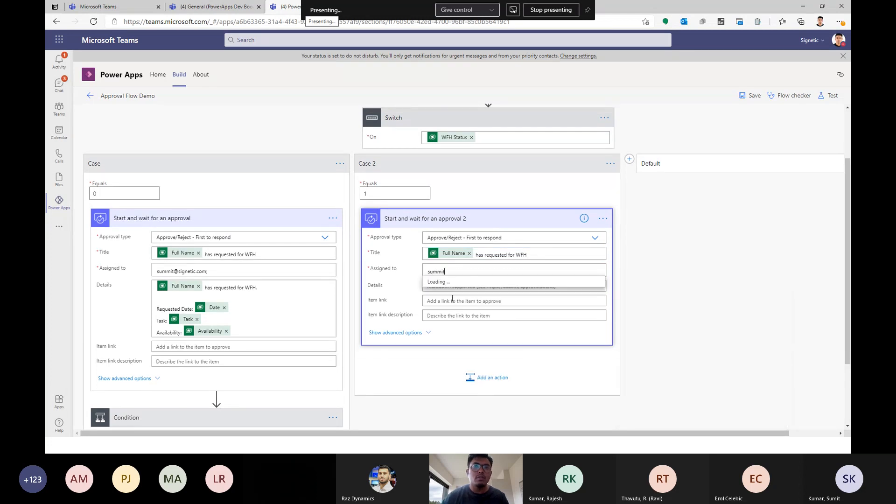
{"action": "left_click", "coordinate": [452, 290]}
- Copy the first approval's Details text, including the Date, Task and Availability fields, into Case 2's approval
{"action": "left_click", "coordinate": [272, 316]}
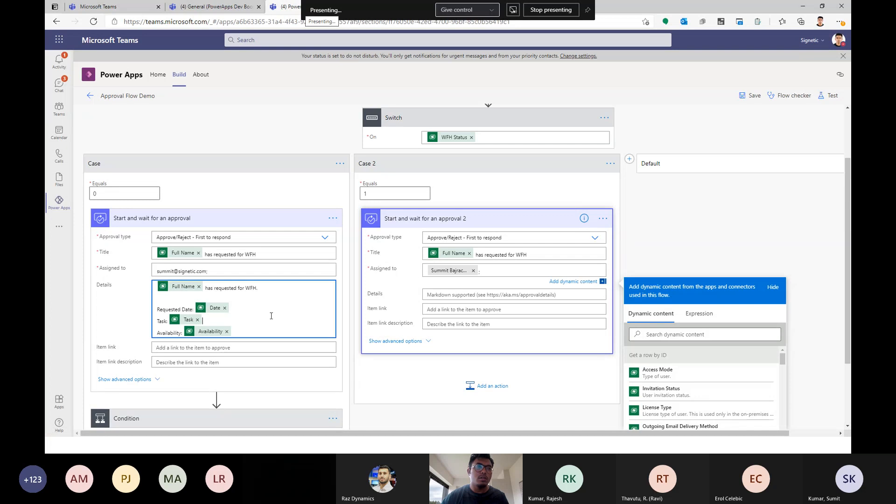
{"action": "key", "text": "ctrl+a"}
{"action": "key", "text": "ctrl+c"}
{"action": "left_click", "coordinate": [489, 286]}
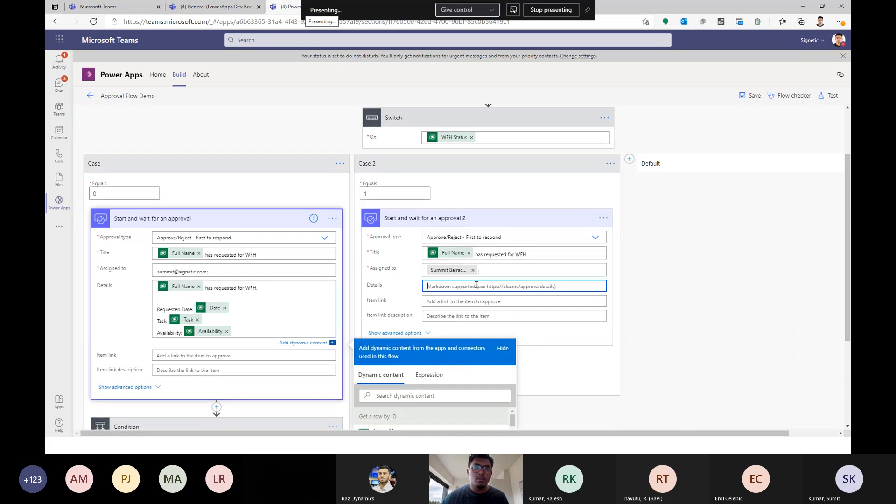
{"action": "key", "text": "ctrl+v"}
- Reword the title and Details of Case 2's approval to say "has reported for WFH" after the Full Name field
{"action": "double_click", "coordinate": [496, 254]}
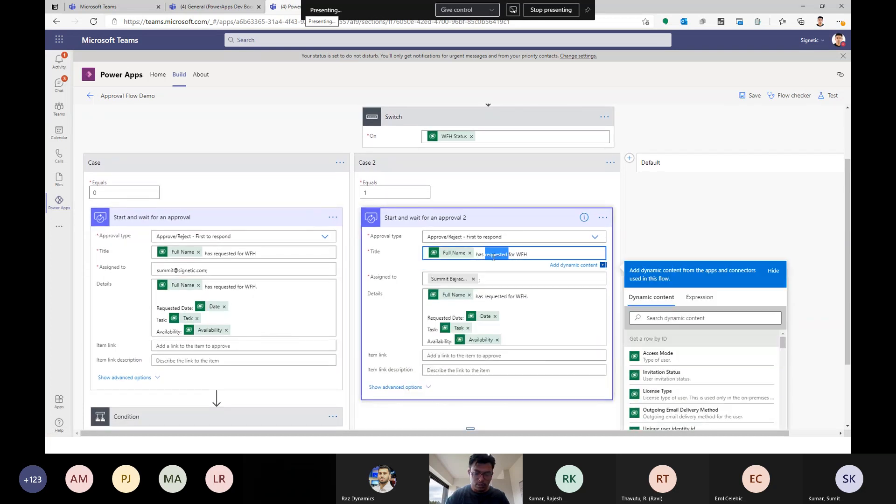
{"action": "type", "text": "reported"}
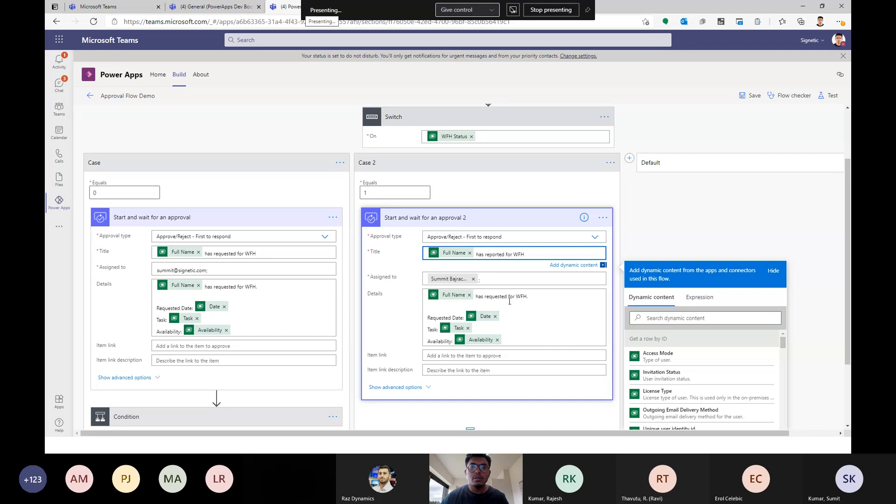
{"action": "double_click", "coordinate": [498, 299]}
{"action": "type", "text": "reported"}
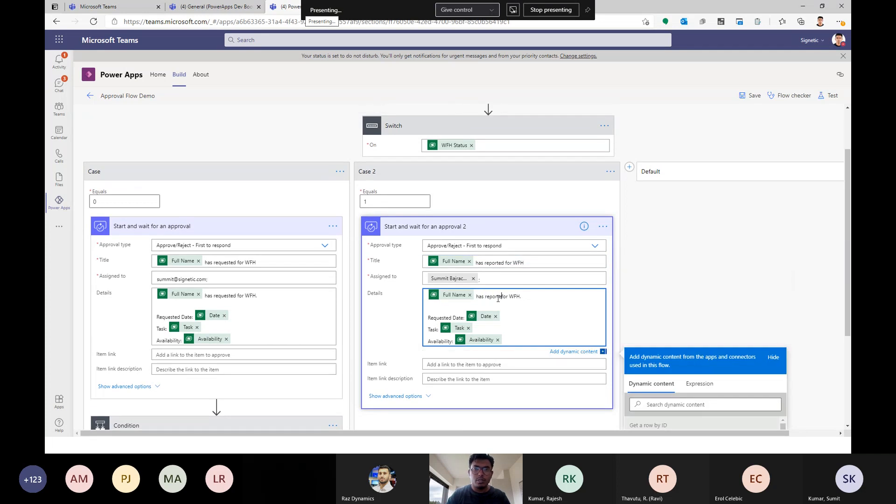
- Add a Condition control below the approval action in Case 2
{"action": "scroll", "coordinate": [499, 299], "scroll_direction": "down", "scroll_amount": 3}
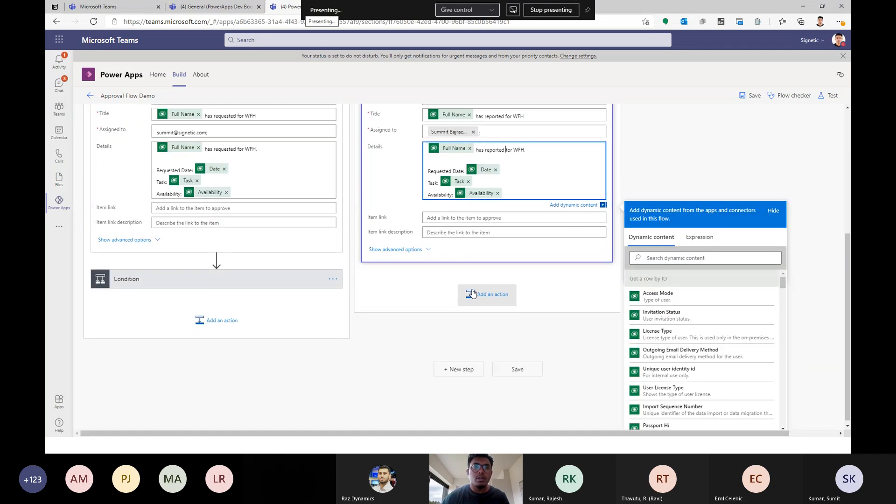
{"action": "left_click", "coordinate": [486, 293]}
{"action": "scroll", "coordinate": [449, 317], "scroll_direction": "down", "scroll_amount": 4}
{"action": "left_click", "coordinate": [387, 182]}
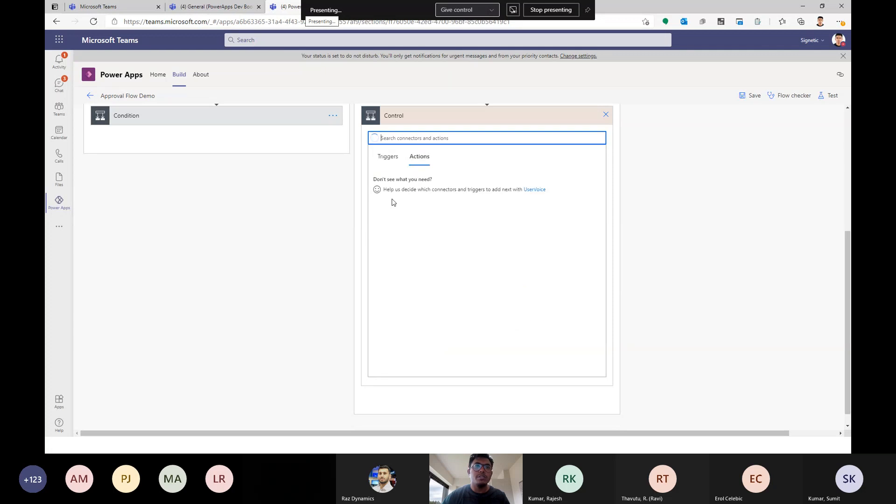
{"action": "left_click", "coordinate": [404, 180]}
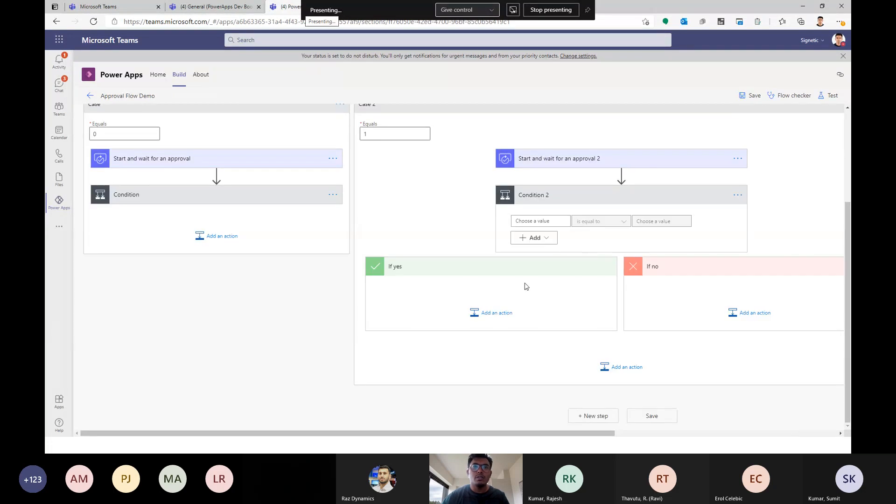
- Set Case 2's condition to check that the second approval's Outcome is equal to Approve
{"action": "left_click", "coordinate": [546, 223]}
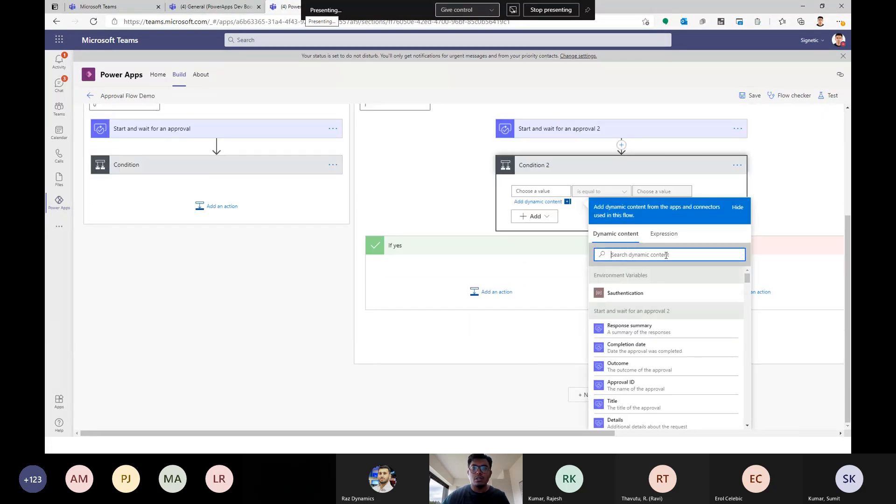
{"action": "type", "text": "out"}
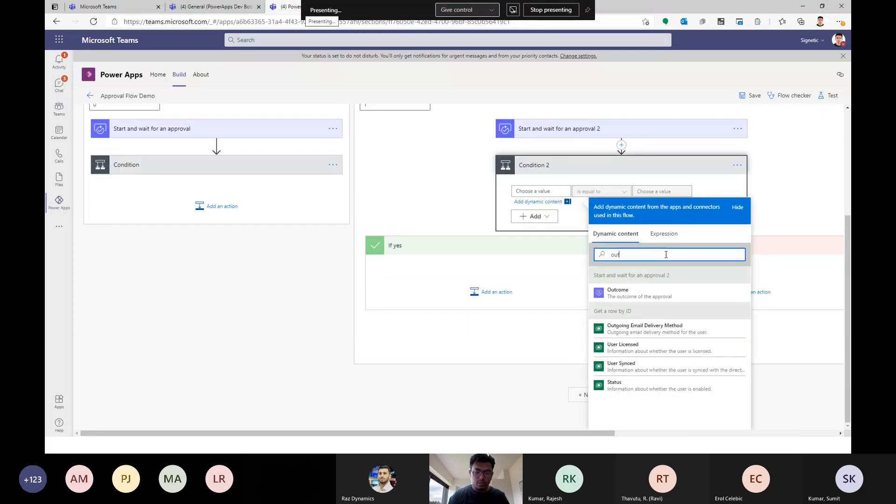
{"action": "left_click", "coordinate": [640, 294]}
{"action": "left_click", "coordinate": [647, 191]}
{"action": "type", "text": "Approve"}
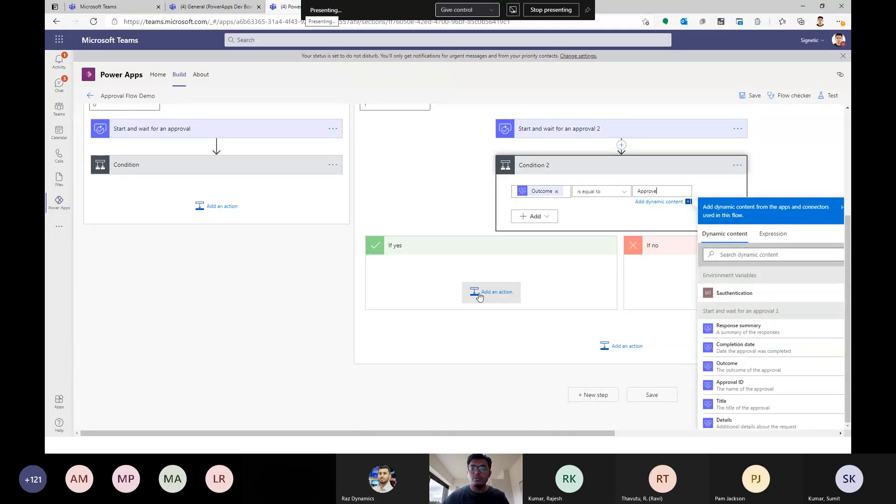
{"action": "left_click", "coordinate": [407, 348]}
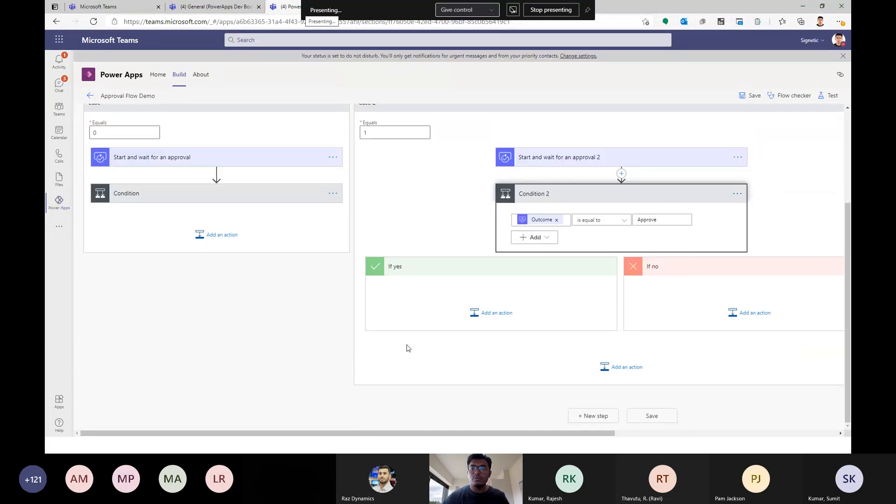
- Add a Microsoft Dataverse Update a row action for the WFH Data table to the If yes branch of Case 2's condition
{"action": "left_click", "coordinate": [477, 313]}
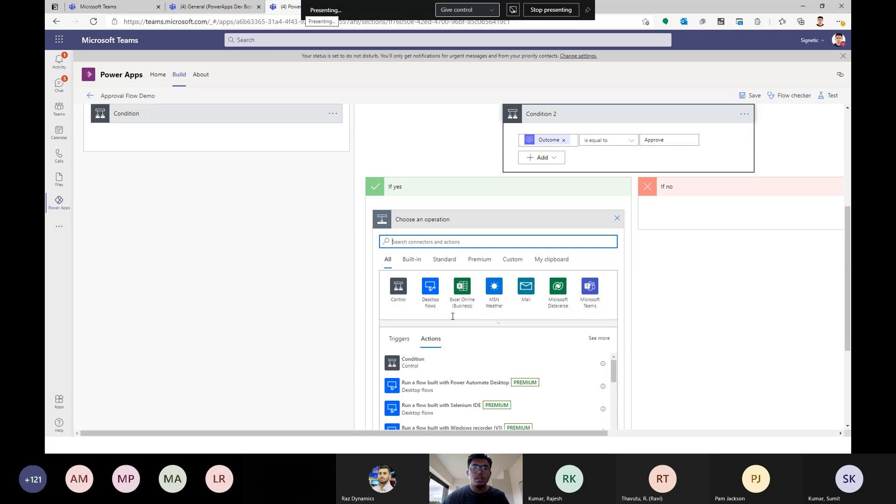
{"action": "left_click", "coordinate": [558, 273]}
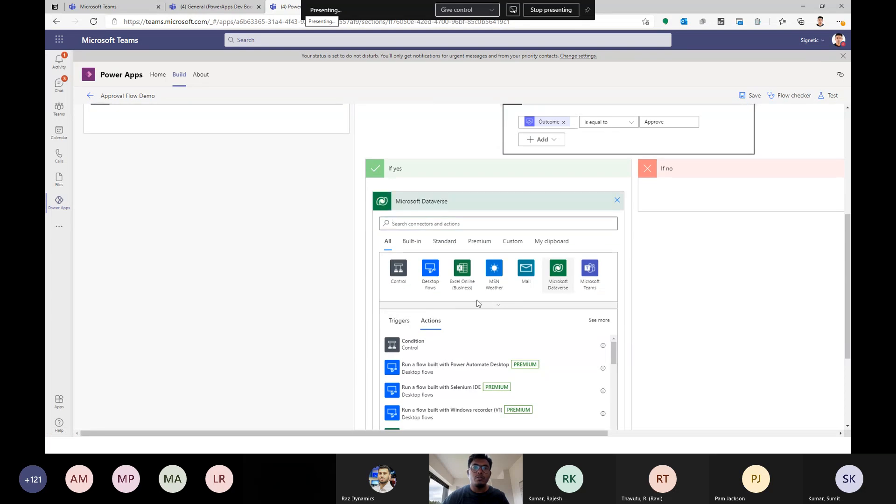
{"action": "type", "text": "upate"}
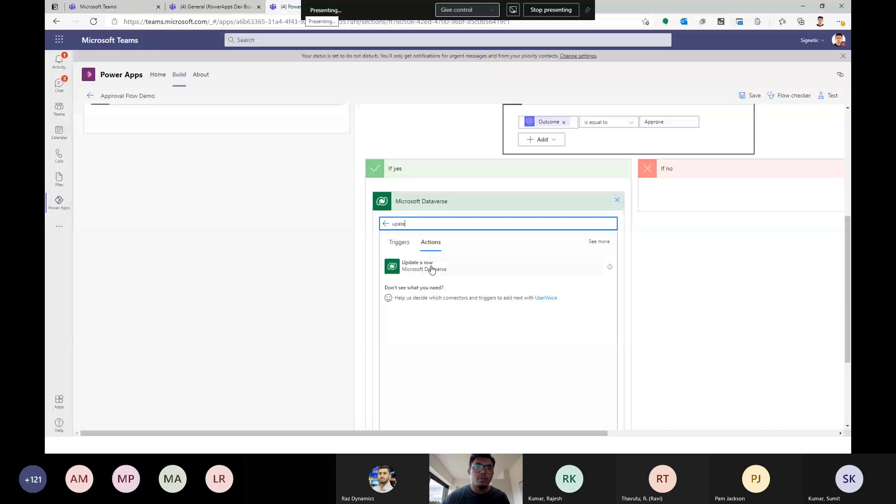
{"action": "left_click", "coordinate": [431, 269]}
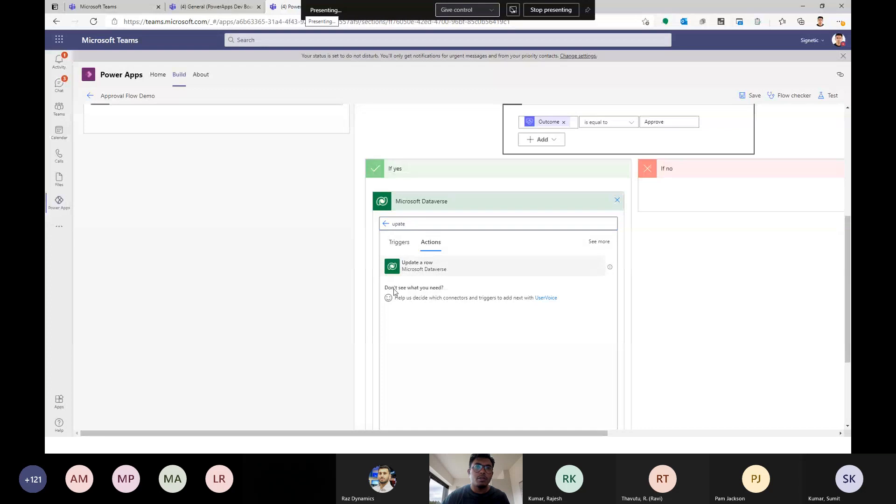
{"action": "left_click", "coordinate": [490, 256]}
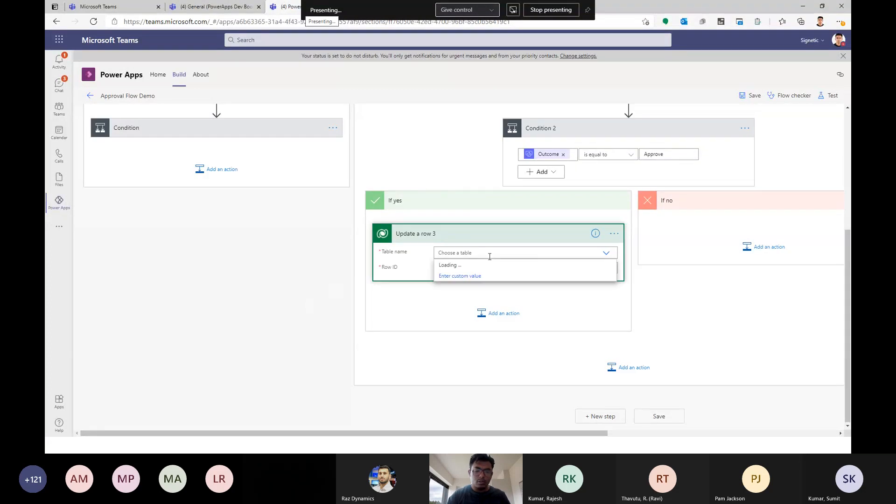
{"action": "type", "text": "wfh"}
{"action": "left_click", "coordinate": [475, 266]}
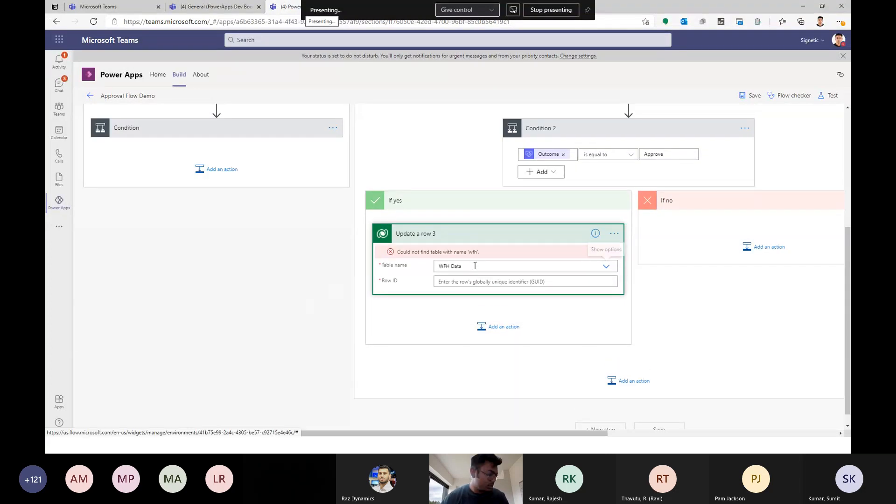
- Set the Row ID of the If yes update to the trigger's WFH Data unique identifier
{"action": "left_click", "coordinate": [486, 279]}
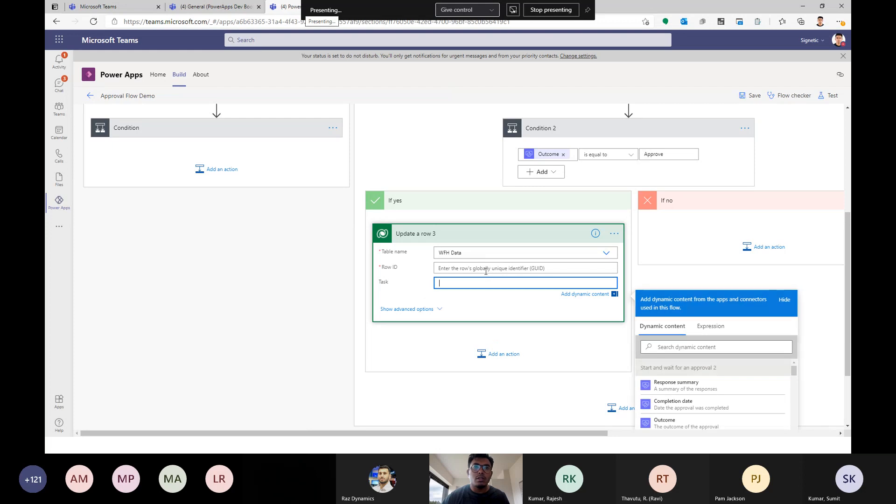
{"action": "left_click", "coordinate": [486, 269]}
{"action": "left_click", "coordinate": [699, 331]}
{"action": "type", "text": "wfh"}
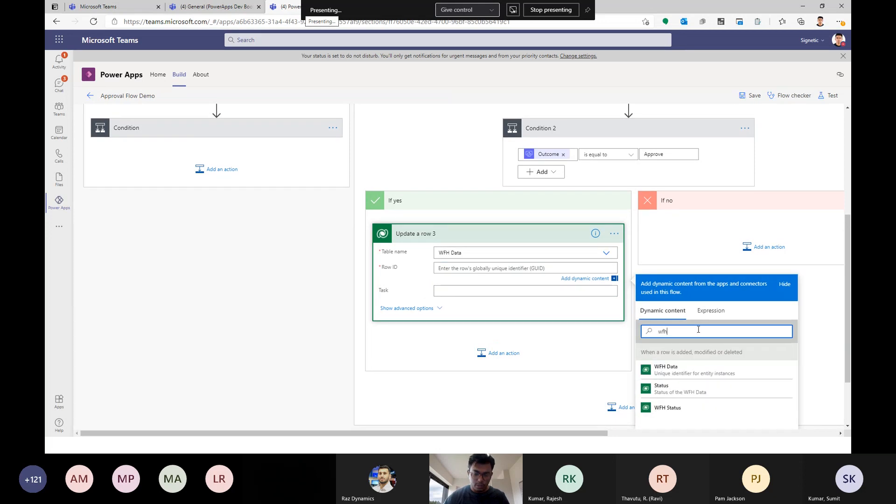
{"action": "left_click", "coordinate": [700, 373]}
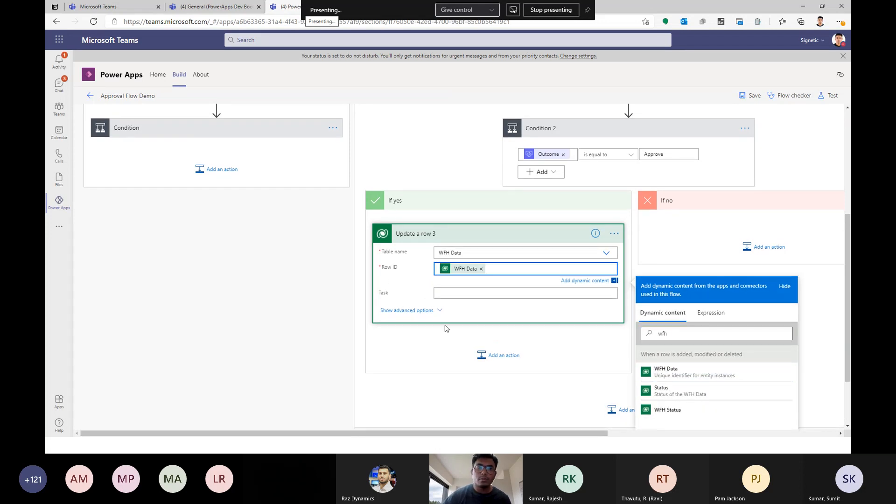
- Show the advanced options of the If yes update and set its WFH Status to Approved
{"action": "left_click", "coordinate": [407, 310]}
{"action": "scroll", "coordinate": [407, 273], "scroll_direction": "down", "scroll_amount": 3}
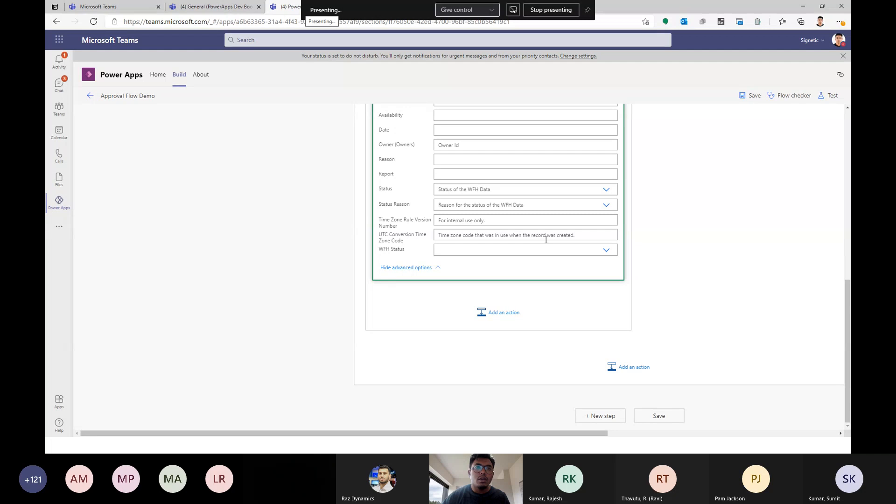
{"action": "left_click", "coordinate": [606, 251]}
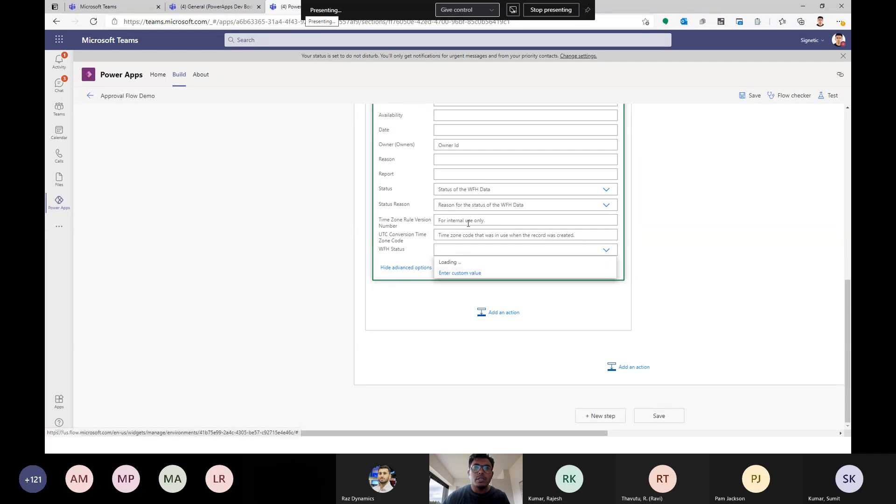
{"action": "left_click", "coordinate": [473, 263]}
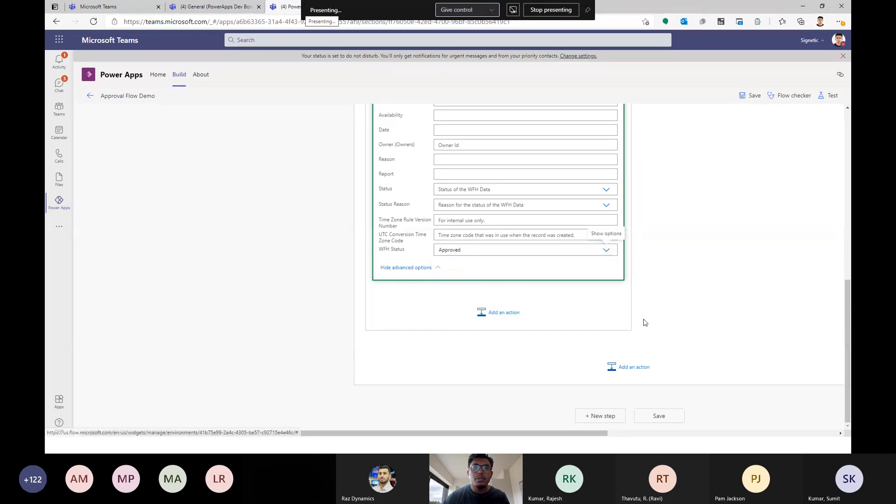
- Add a Microsoft Dataverse Update a row action for the WFH Data table to the If no branch of Case 2's condition
{"action": "scroll", "coordinate": [789, 317], "scroll_direction": "up", "scroll_amount": 5}
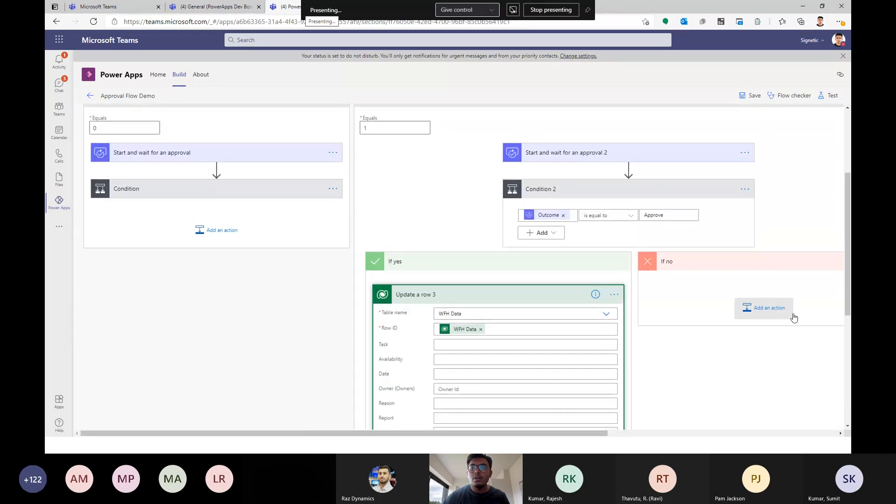
{"action": "left_click", "coordinate": [769, 309]}
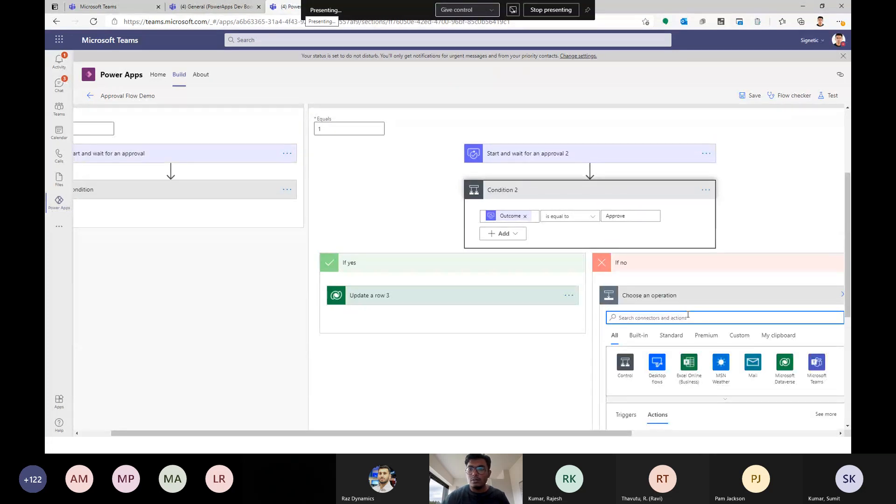
{"action": "left_click", "coordinate": [785, 362]}
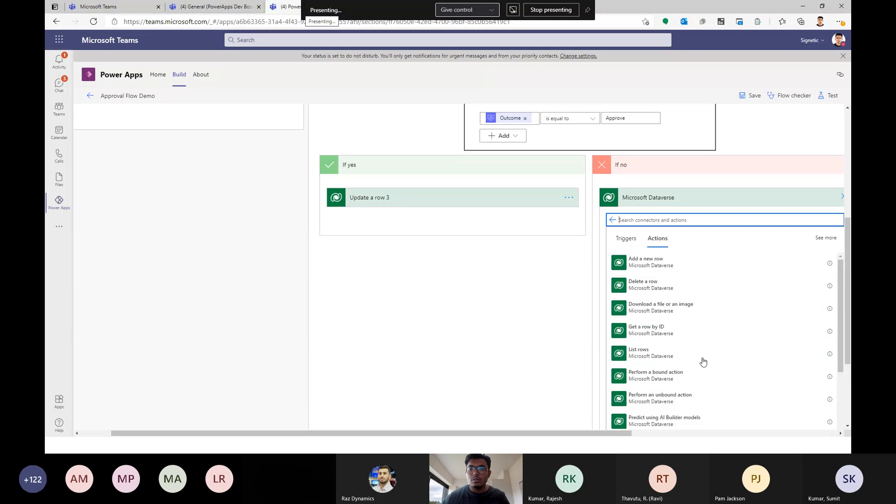
{"action": "scroll", "coordinate": [704, 362], "scroll_direction": "down", "scroll_amount": 2}
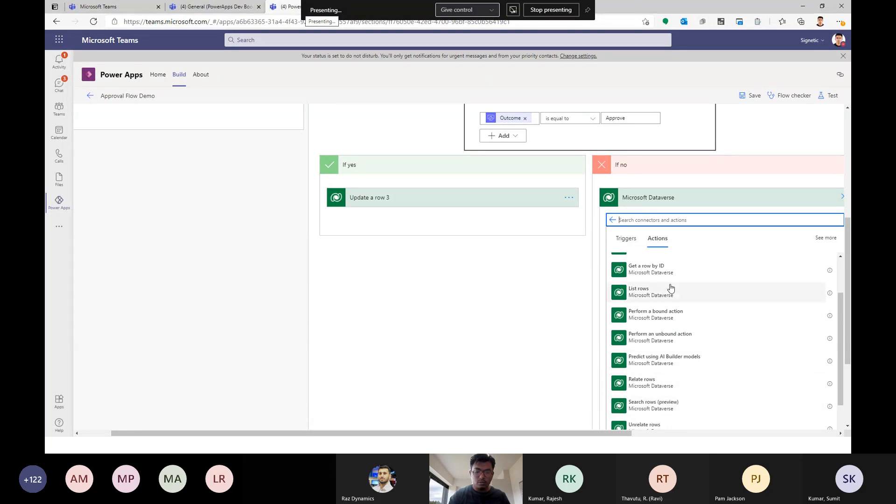
{"action": "type", "text": "update"}
{"action": "left_click", "coordinate": [656, 262]}
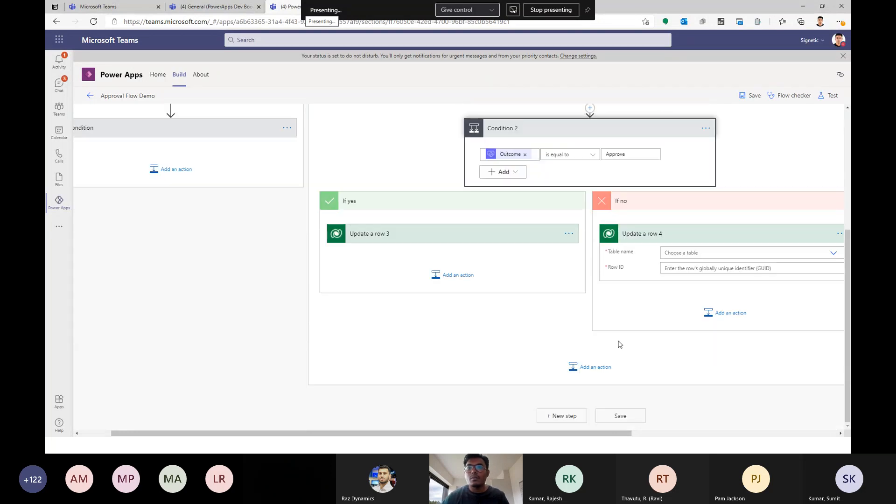
{"action": "left_click", "coordinate": [772, 256]}
{"action": "type", "text": "wfh"}
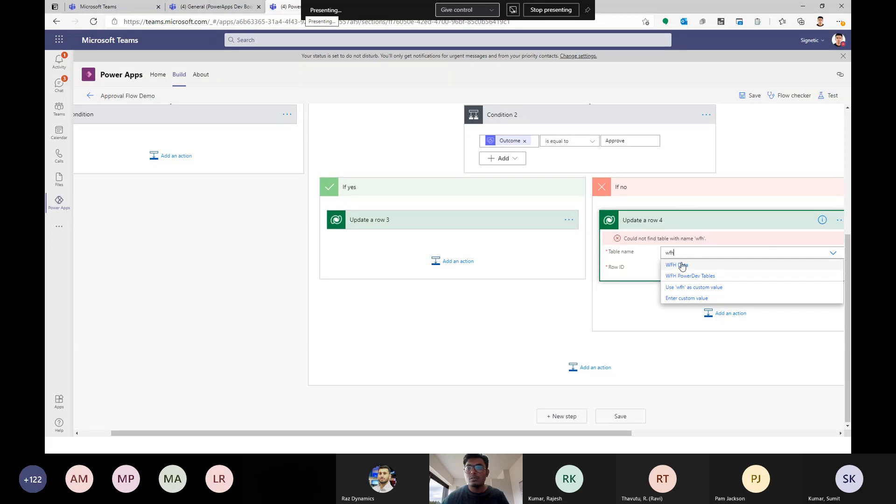
{"action": "left_click", "coordinate": [682, 266]}
- Set the Row ID of the If no update to the trigger's WFH Data unique identifier
{"action": "left_click", "coordinate": [677, 268]}
{"action": "left_click", "coordinate": [759, 333]}
{"action": "type", "text": "wfh"}
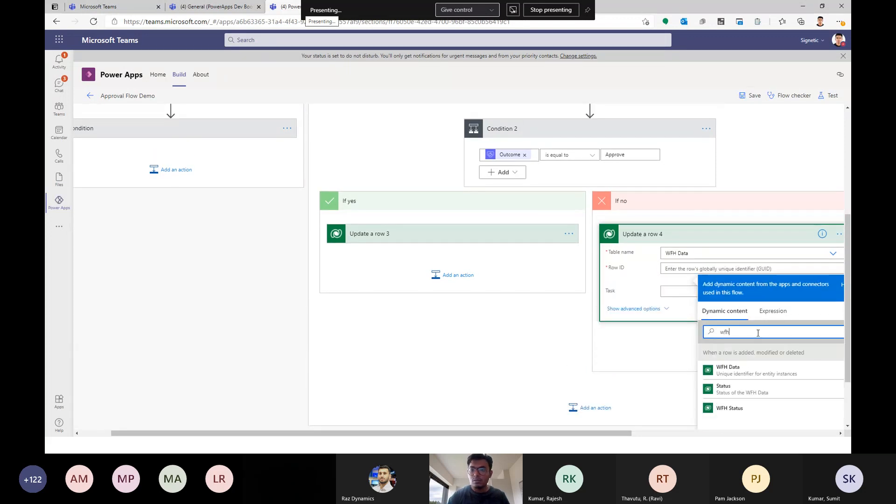
{"action": "left_click", "coordinate": [728, 370]}
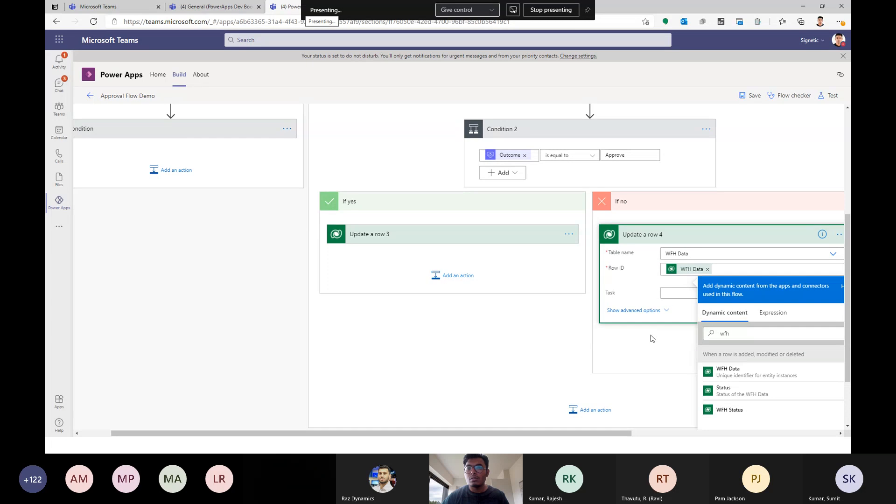
- Set the WFH Status of the If no update to Rejected in its advanced options and save the flow
{"action": "left_click", "coordinate": [634, 310]}
{"action": "scroll", "coordinate": [680, 204], "scroll_direction": "down", "scroll_amount": 2}
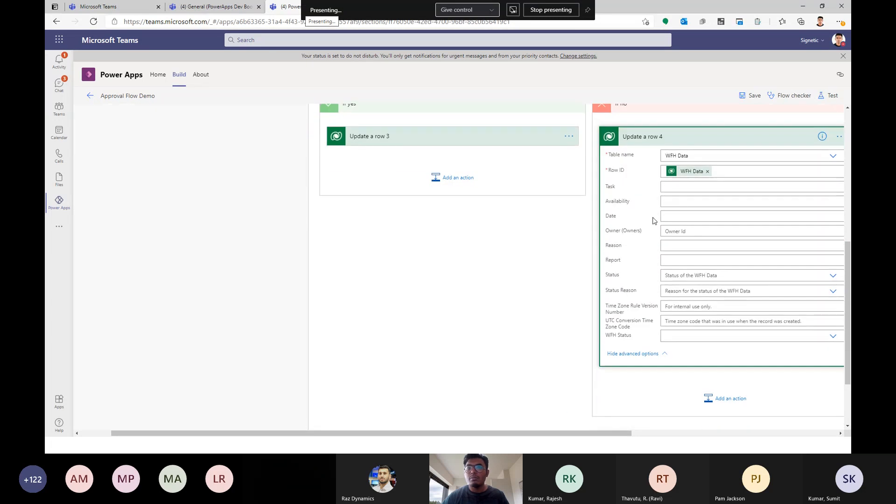
{"action": "left_click", "coordinate": [833, 337]}
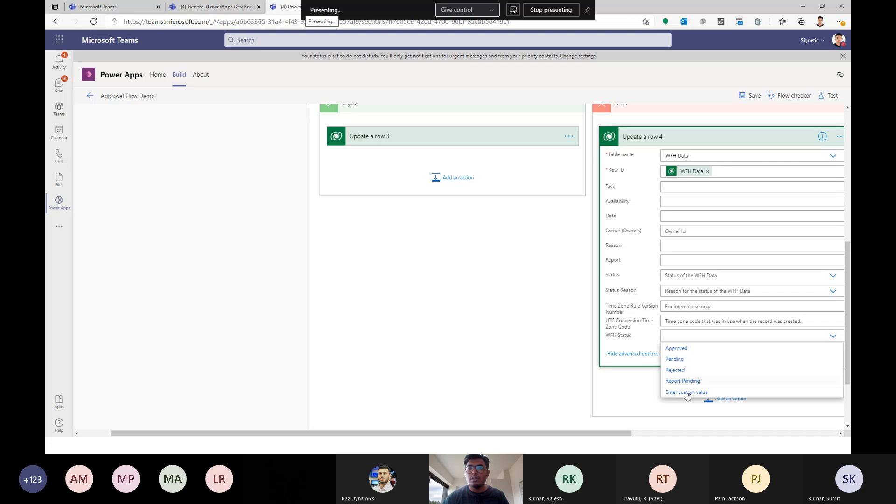
{"action": "scroll", "coordinate": [488, 150], "scroll_direction": "up", "scroll_amount": 3}
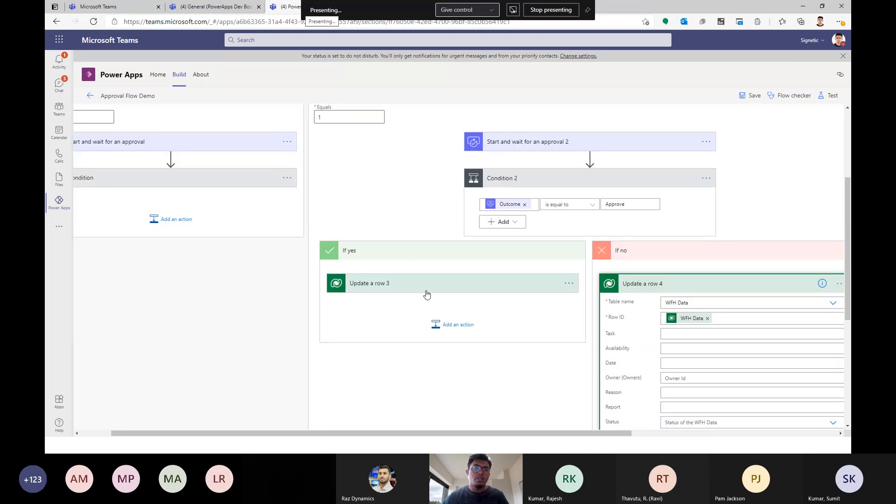
{"action": "scroll", "coordinate": [486, 184], "scroll_direction": "down", "scroll_amount": 3}
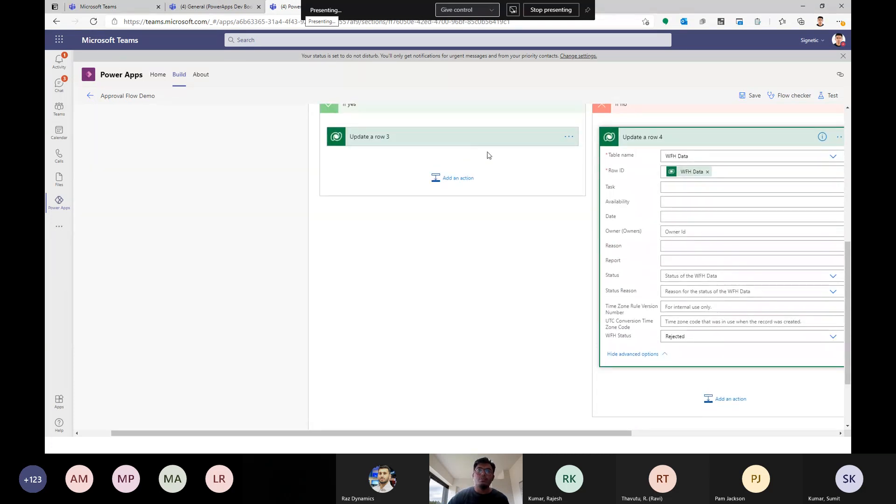
{"action": "left_click", "coordinate": [753, 95]}
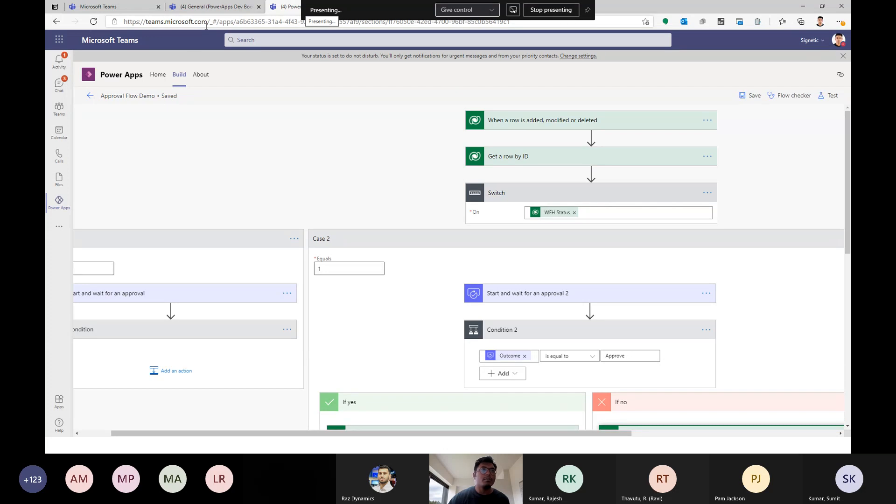
- Enter "I worked on something" as the Report of the Test Approval Flow record in the WFH Data app and save it
{"action": "left_click", "coordinate": [213, 7]}
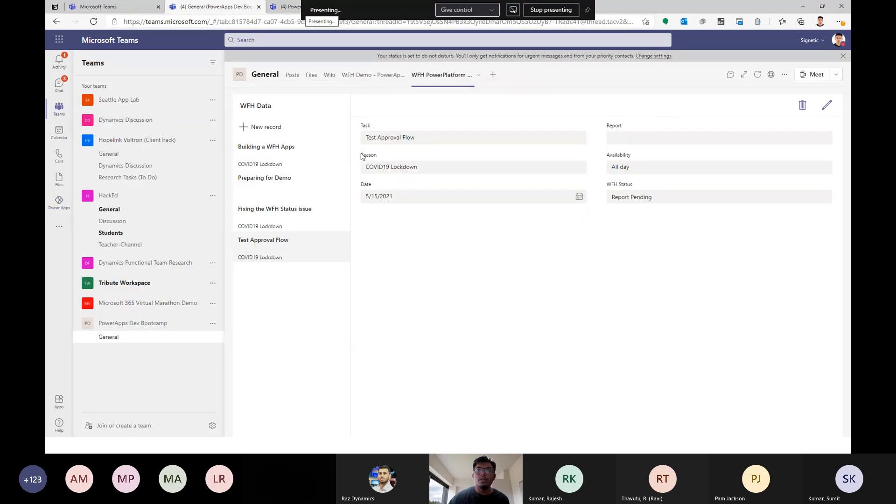
{"action": "left_click", "coordinate": [667, 137]}
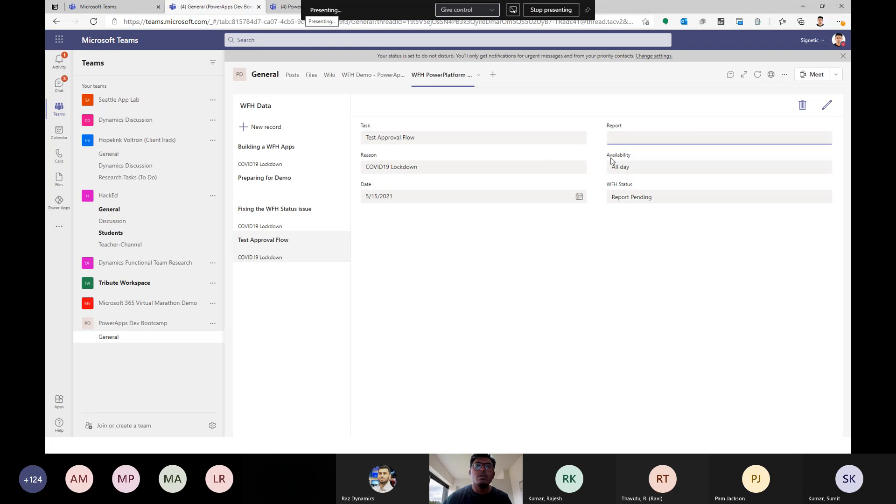
{"action": "left_click", "coordinate": [827, 105]}
{"action": "left_click", "coordinate": [661, 140]}
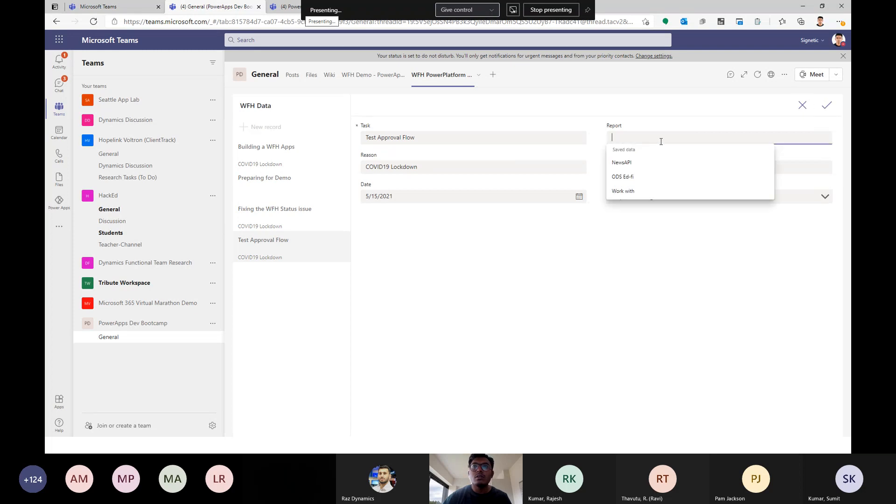
{"action": "type", "text": "I worked on something"}
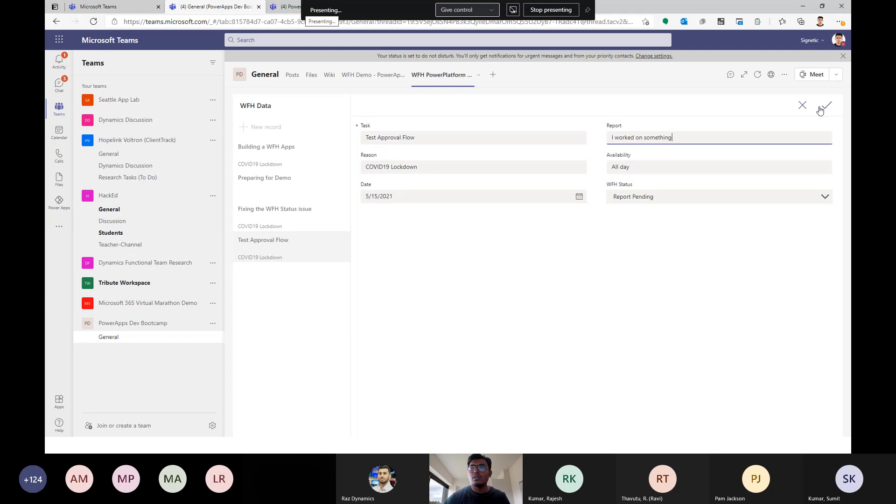
{"action": "left_click", "coordinate": [821, 109]}
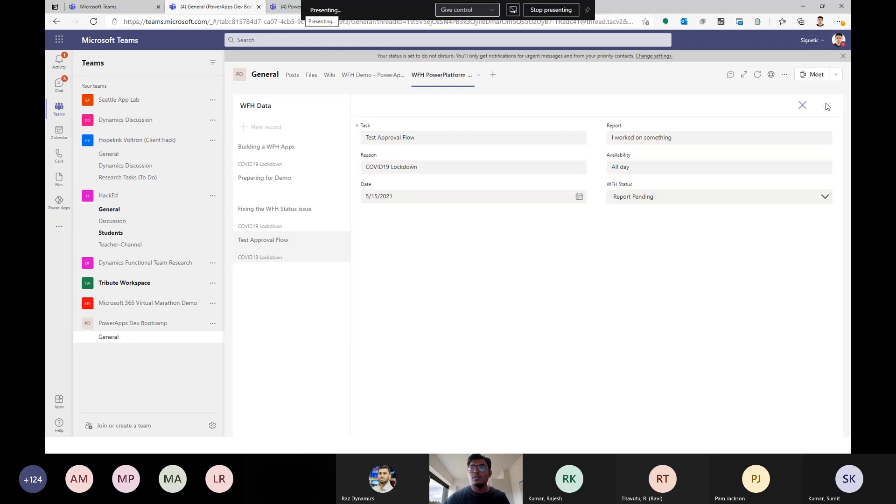
- Open the newest run of the Approval Flow Demo cloud flow from its 28-day run history
{"action": "left_click", "coordinate": [291, 7]}
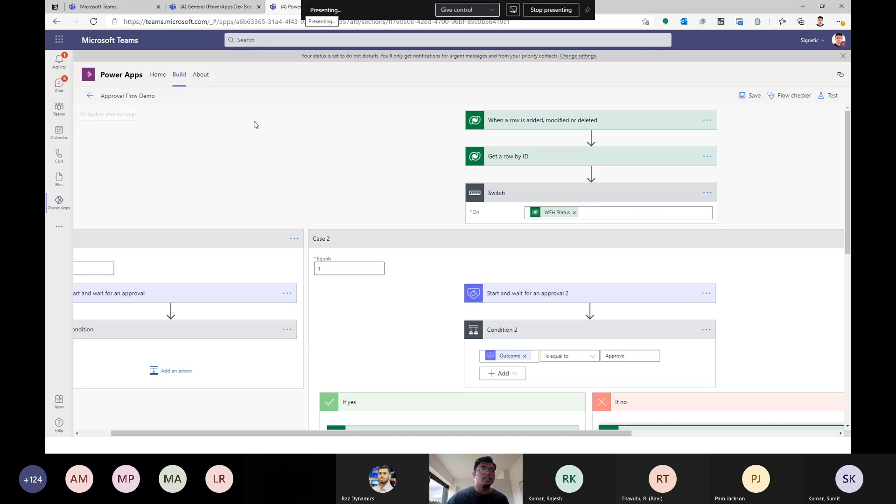
{"action": "left_click", "coordinate": [90, 95]}
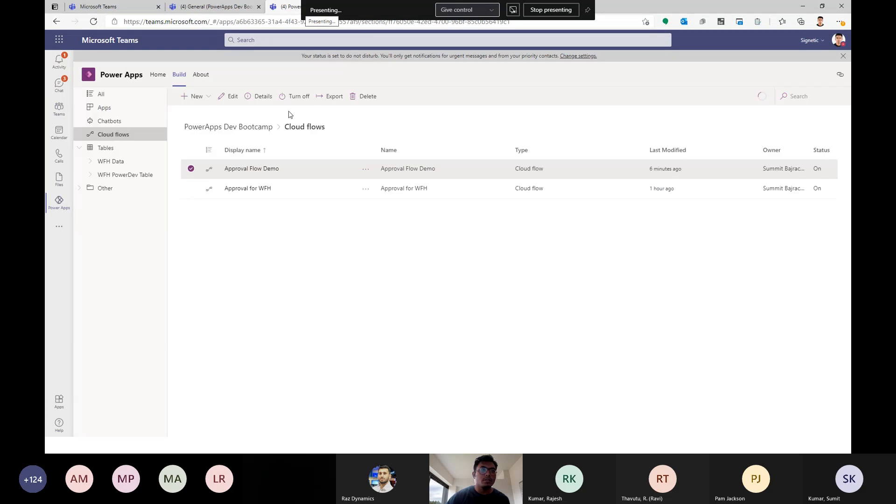
{"action": "left_click", "coordinate": [256, 169]}
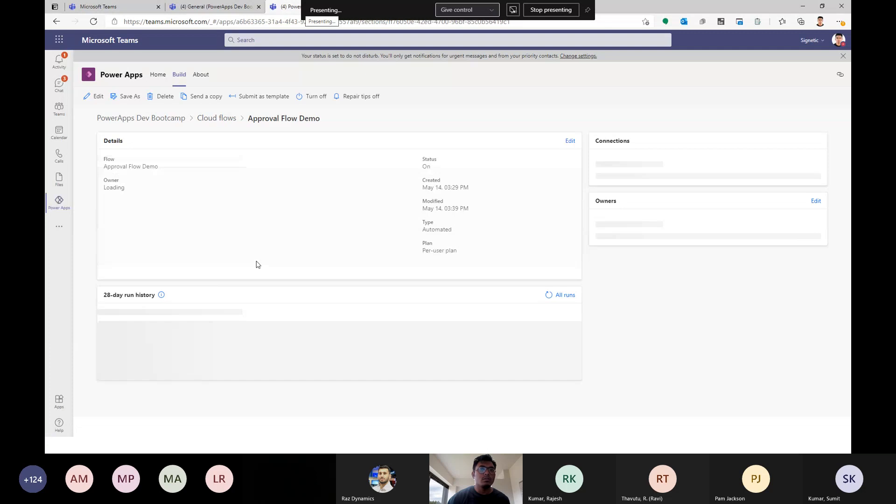
{"action": "left_click", "coordinate": [551, 296]}
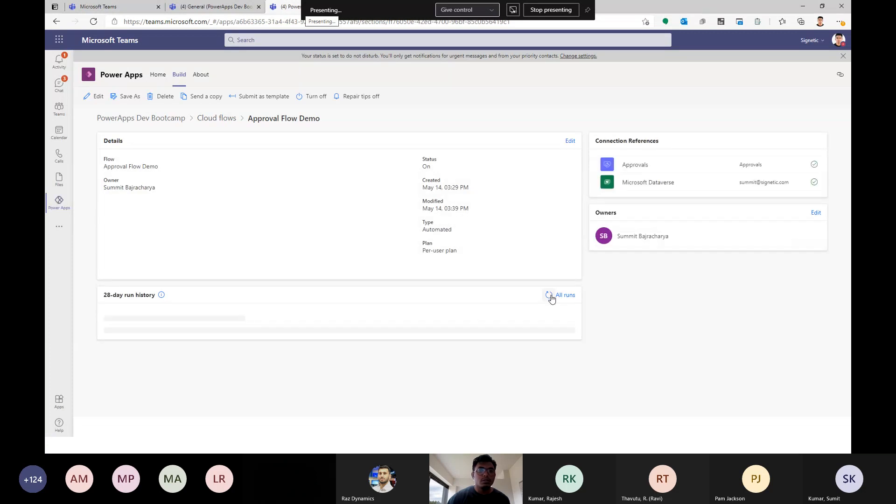
{"action": "left_click", "coordinate": [138, 340]}
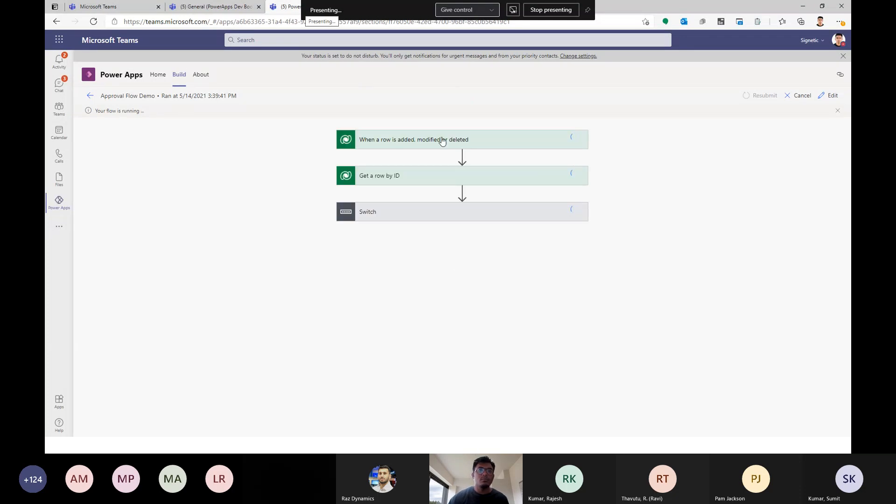
- Examine the running flow's Get a row by ID outputs, the Switch's expression result and the approval action in Case 2
{"action": "left_click", "coordinate": [443, 182]}
{"action": "scroll", "coordinate": [434, 294], "scroll_direction": "down", "scroll_amount": 5}
{"action": "scroll", "coordinate": [443, 303], "scroll_direction": "down", "scroll_amount": 3}
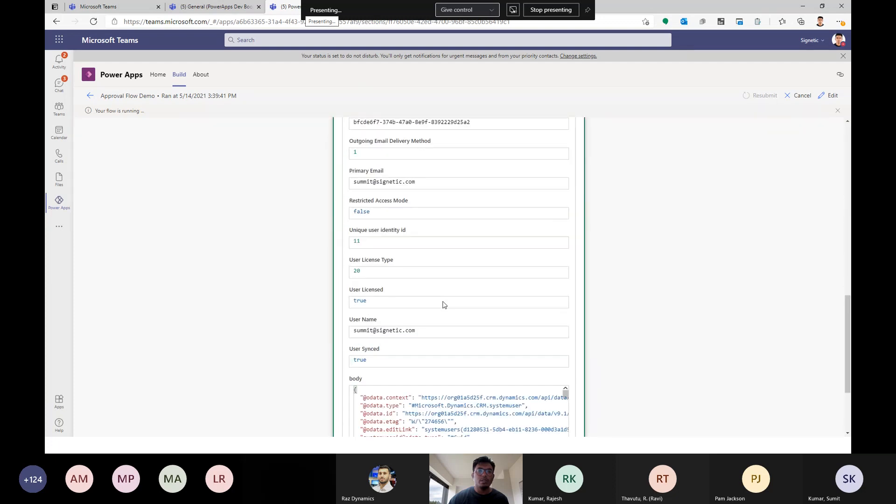
{"action": "scroll", "coordinate": [443, 304], "scroll_direction": "up", "scroll_amount": 10}
{"action": "left_click", "coordinate": [442, 175]}
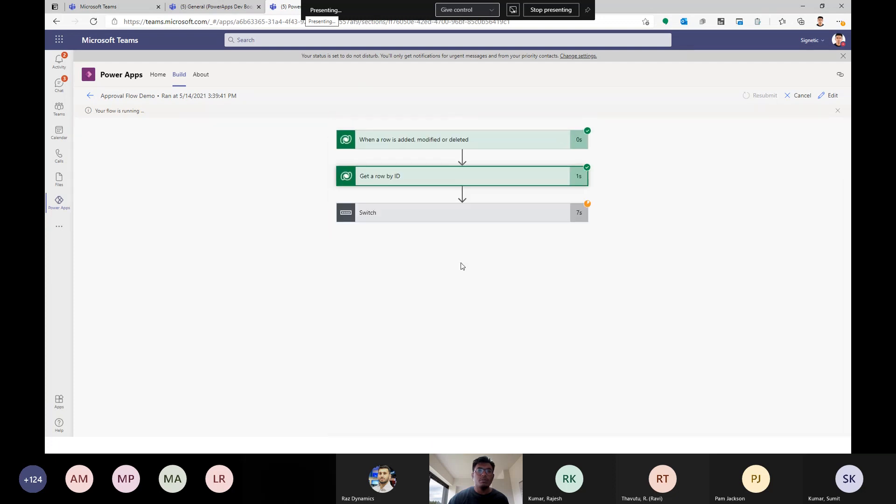
{"action": "left_click", "coordinate": [467, 214]}
{"action": "left_click", "coordinate": [479, 312]}
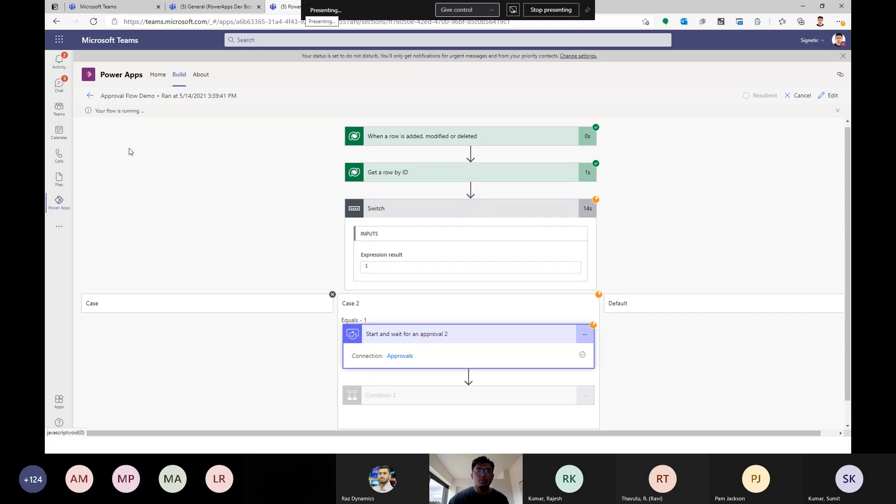
- Open the newest WFH report approval request from the activity feed and approve it
{"action": "left_click", "coordinate": [211, 7]}
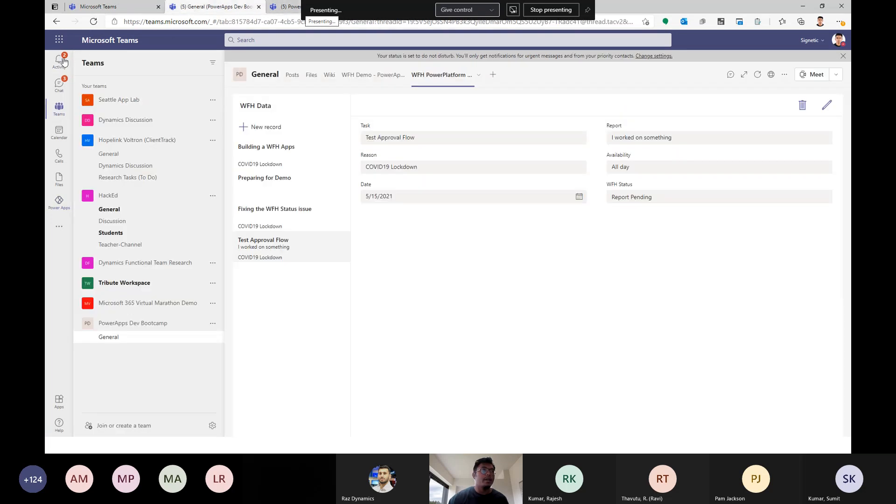
{"action": "left_click", "coordinate": [59, 60]}
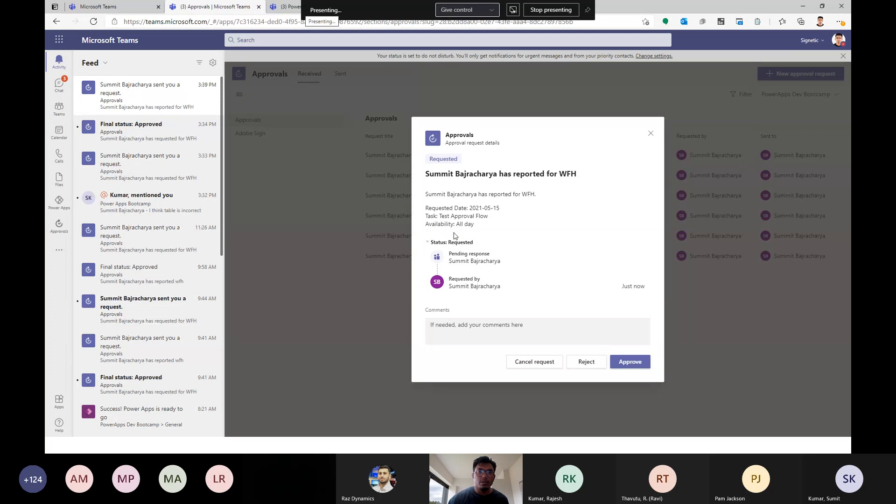
{"action": "left_click", "coordinate": [636, 367]}
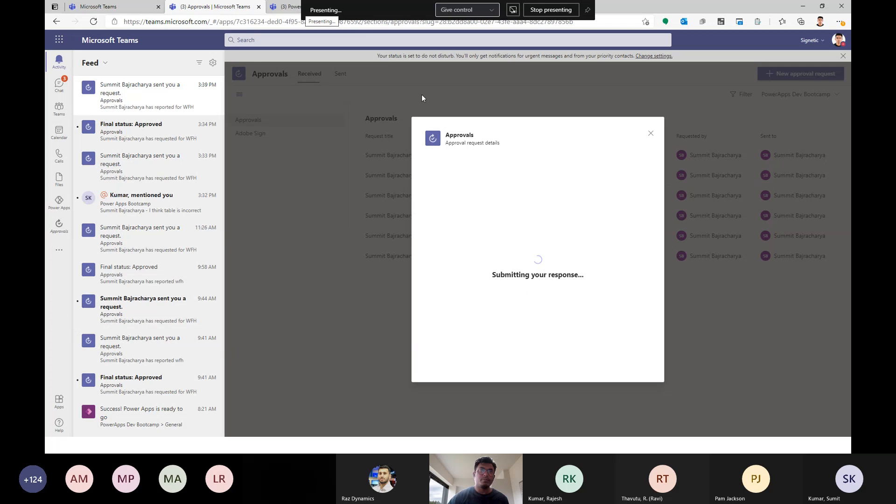
- Check the flow run's approval outputs, the result of Condition 2 and the If yes branch's Update a row 3 action
{"action": "left_click", "coordinate": [286, 6]}
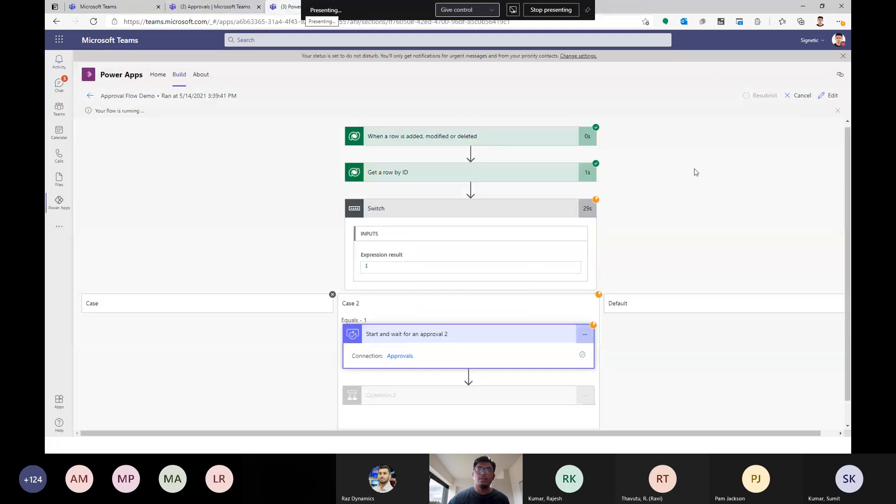
{"action": "scroll", "coordinate": [660, 260], "scroll_direction": "down", "scroll_amount": 1}
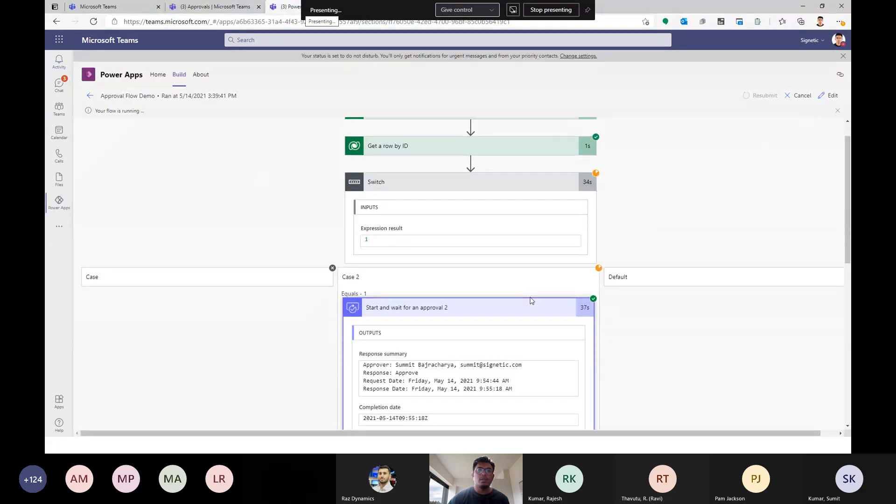
{"action": "scroll", "coordinate": [531, 301], "scroll_direction": "down", "scroll_amount": 10}
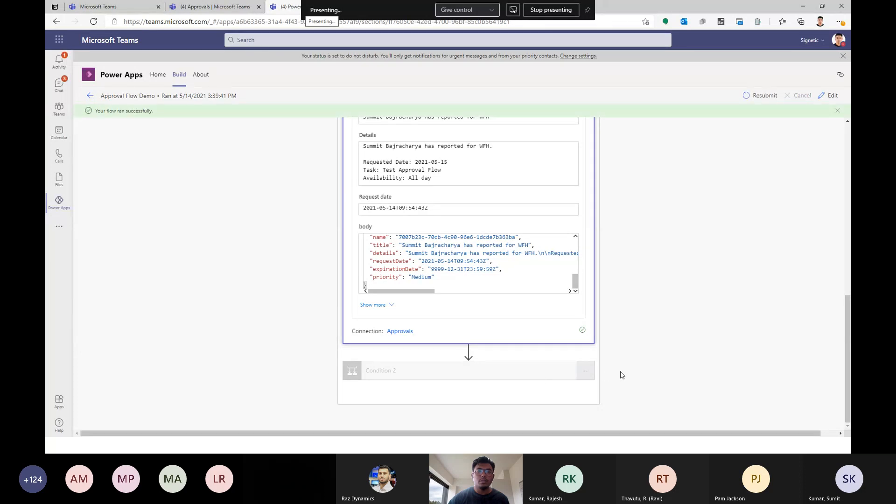
{"action": "left_click", "coordinate": [523, 370]}
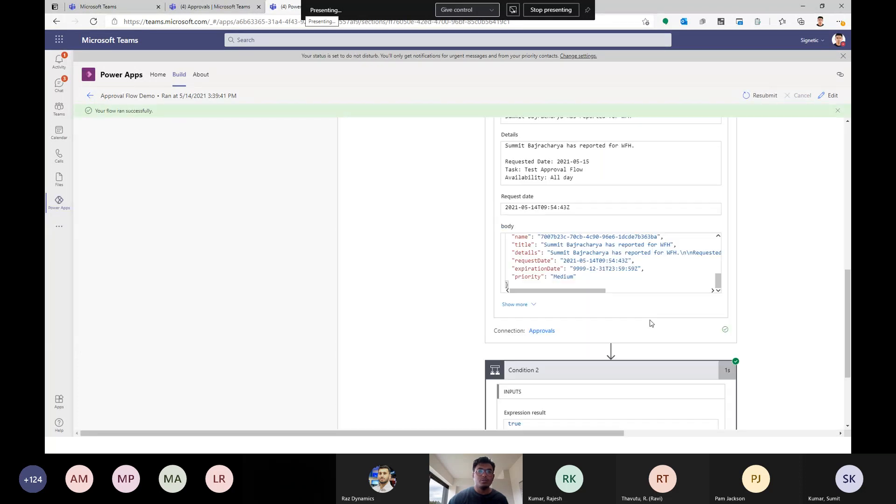
{"action": "left_click", "coordinate": [487, 351]}
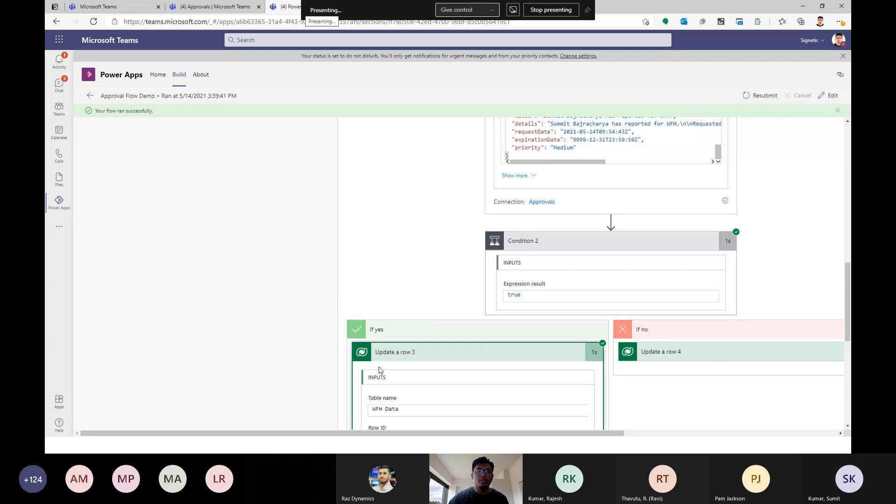
{"action": "left_click", "coordinate": [204, 6]}
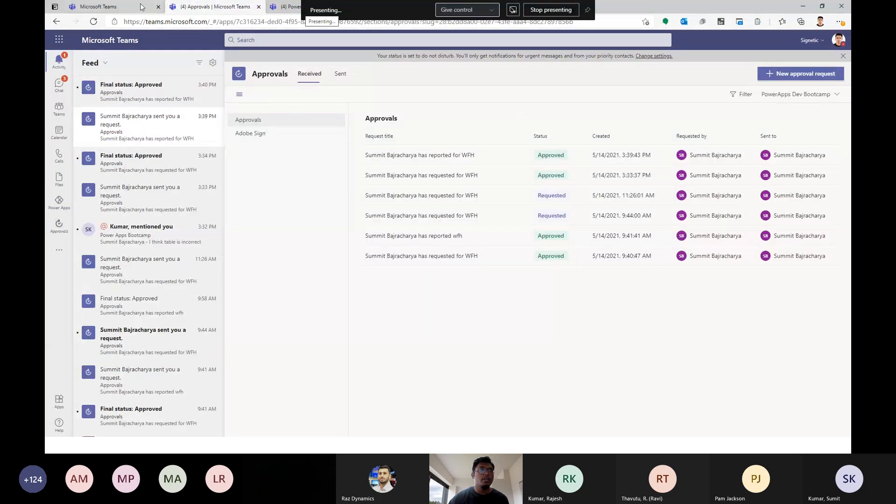
{"action": "left_click", "coordinate": [286, 6]}
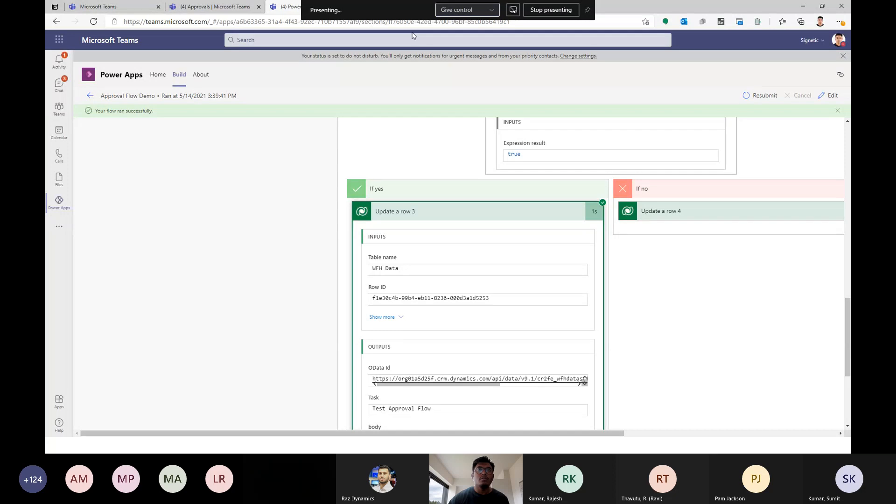
{"action": "left_click", "coordinate": [126, 8]}
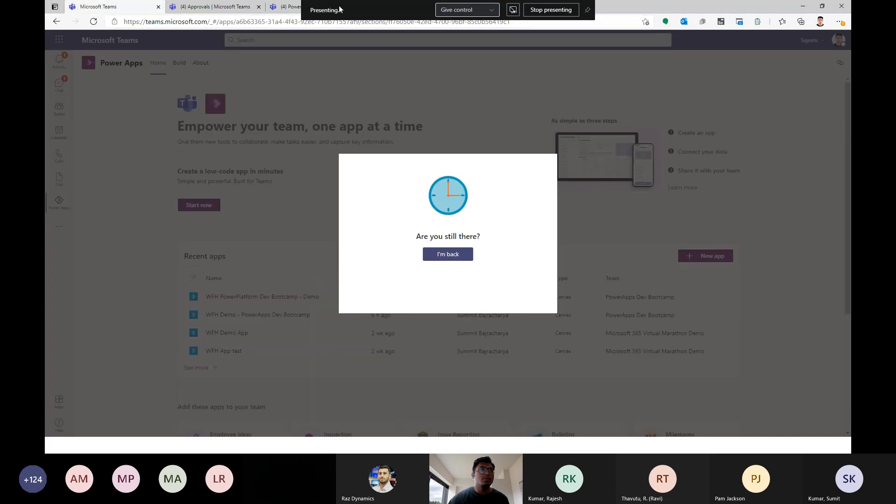
{"action": "left_click", "coordinate": [822, 6]}
{"action": "left_click", "coordinate": [321, 77]}
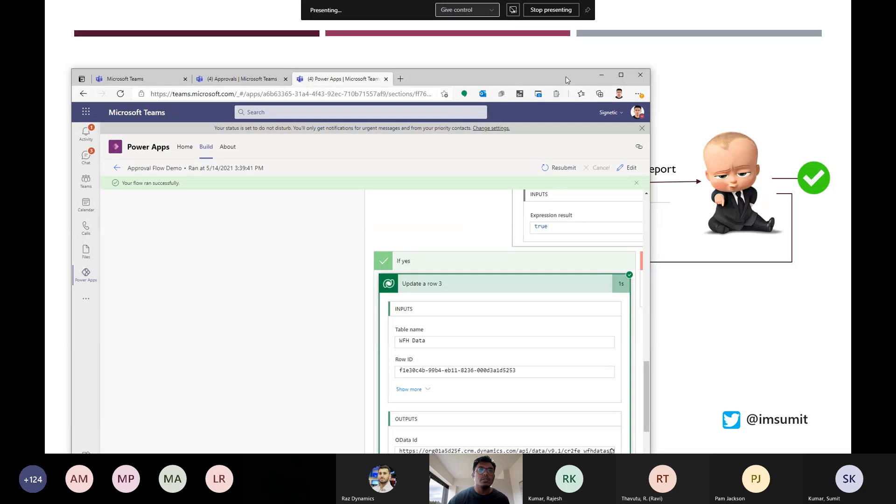
{"action": "left_click", "coordinate": [242, 79]}
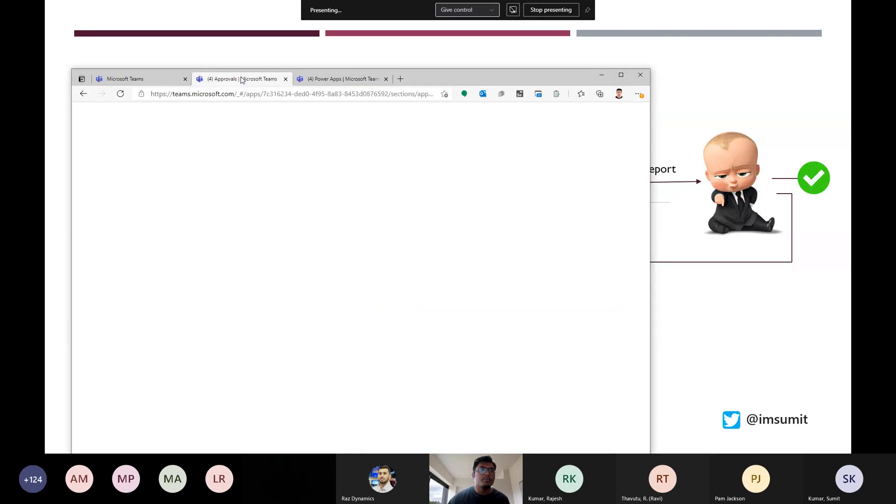
{"action": "double_click", "coordinate": [242, 80]}
- Resume the timed-out Teams sessions and view the Test Approval Flow record's WFH Status in the WFH Data app
{"action": "left_click", "coordinate": [113, 7]}
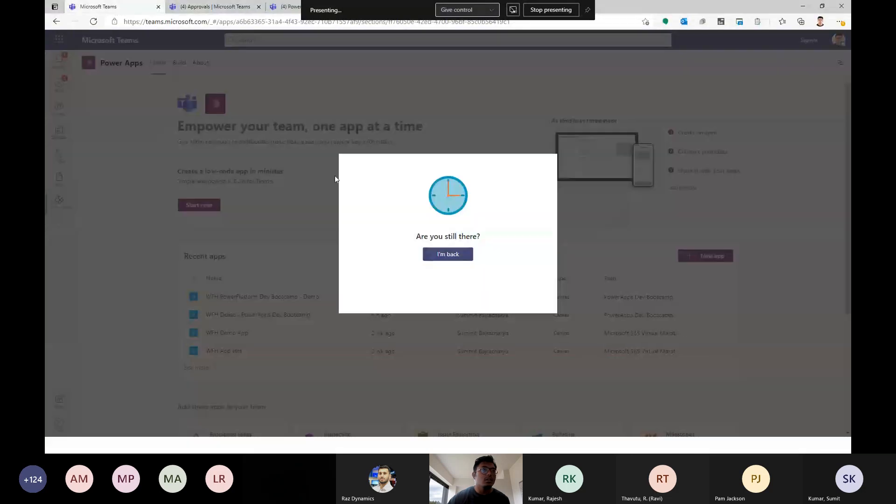
{"action": "left_click", "coordinate": [449, 257]}
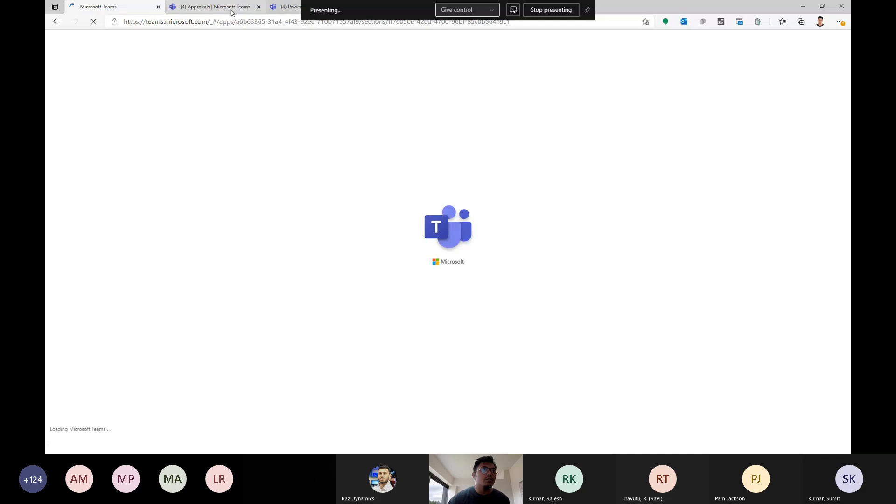
{"action": "left_click", "coordinate": [231, 8]}
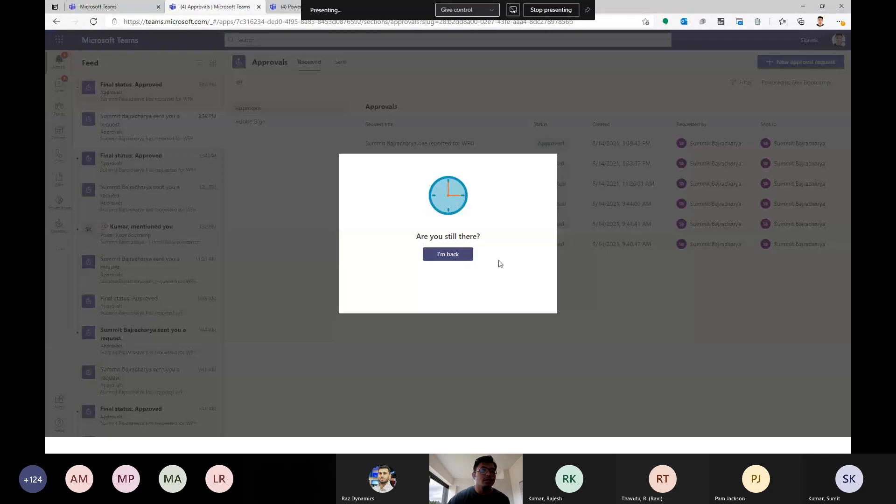
{"action": "left_click", "coordinate": [458, 254]}
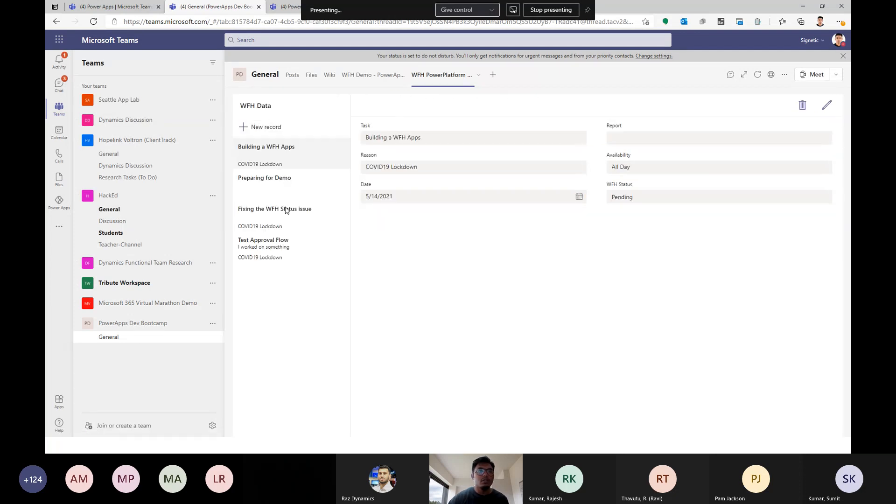
{"action": "left_click", "coordinate": [276, 250]}
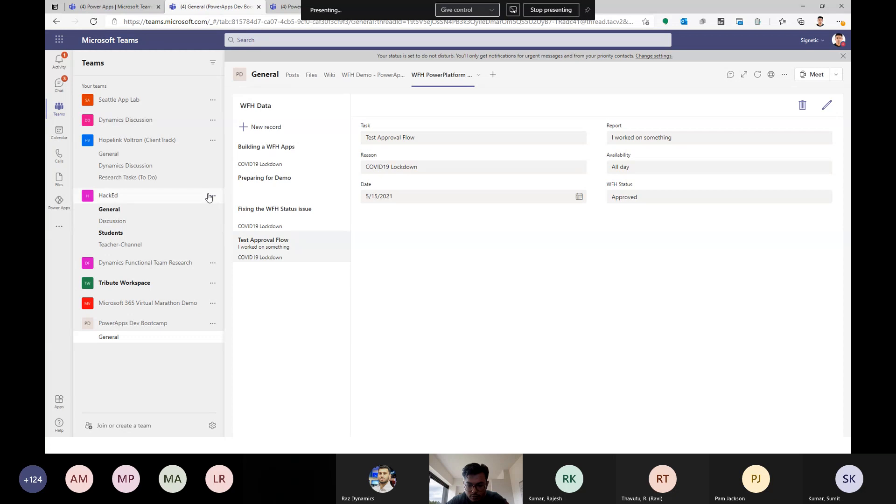
{"action": "key", "text": "alt+Tab"}
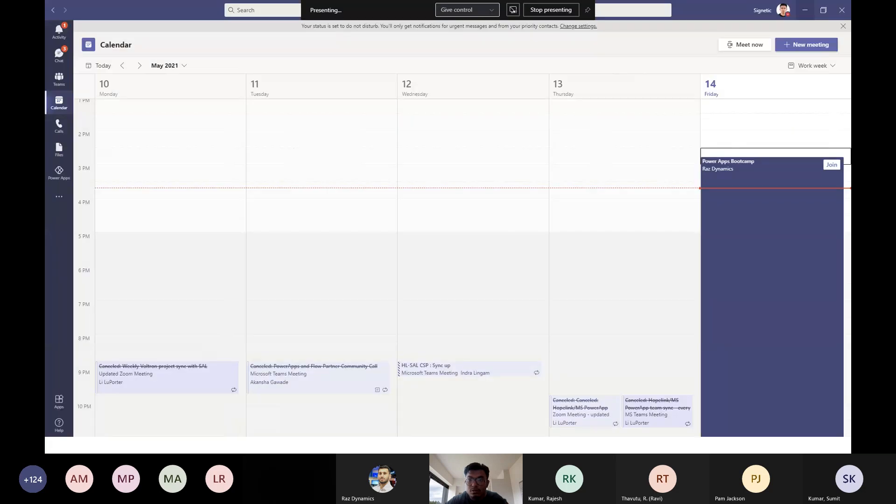
{"action": "key", "text": "alt+Tab"}
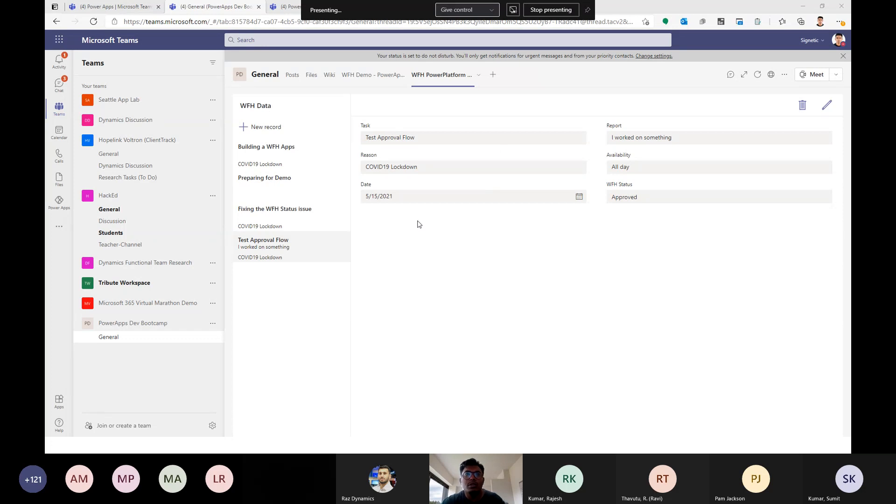
{"action": "left_click", "coordinate": [803, 7]}
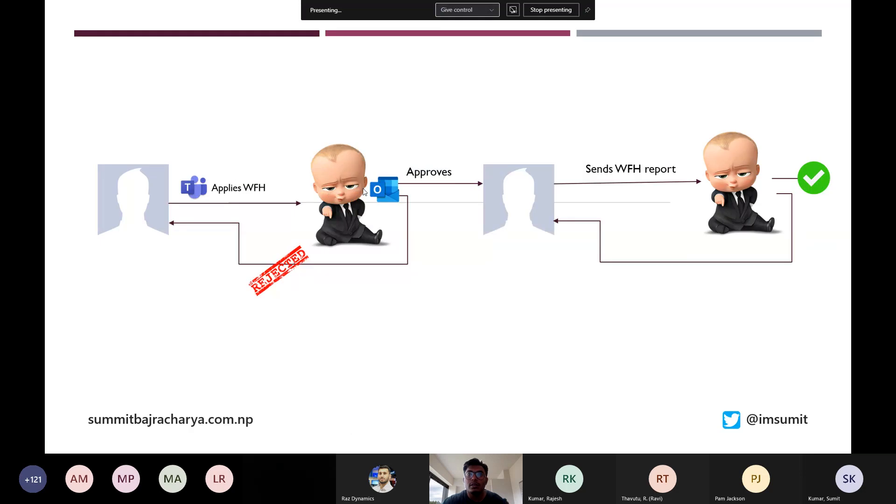
{"action": "key", "text": "Right"}
{"action": "key", "text": "Right"}
{"action": "key", "text": "Right"}
{"action": "key", "text": "Right"}
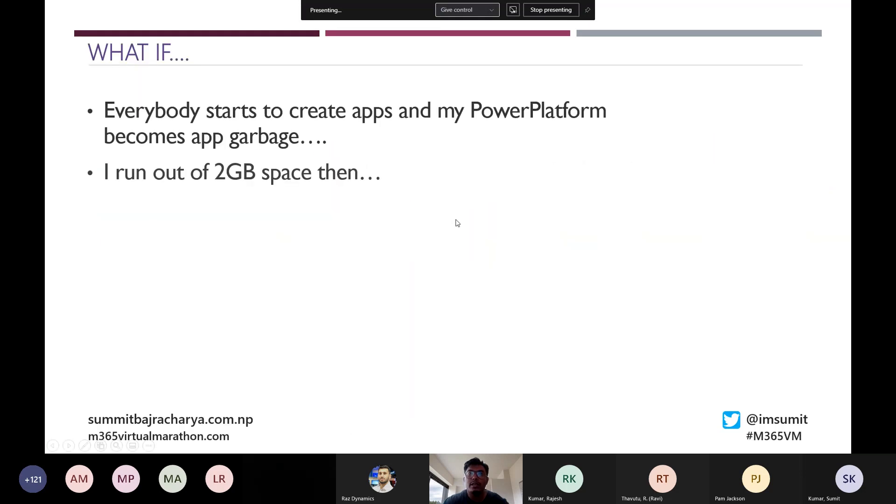
{"action": "key", "text": "Left"}
{"action": "key", "text": "Left"}
{"action": "key", "text": "Left"}
{"action": "key", "text": "Left"}
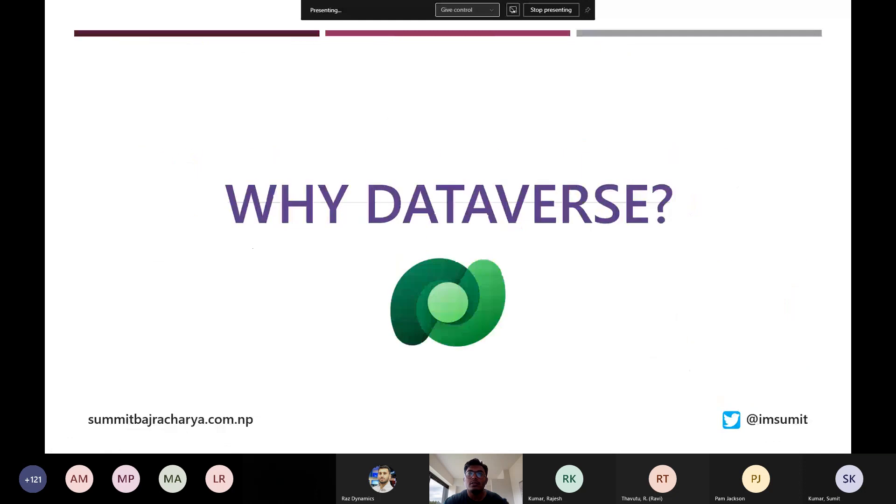